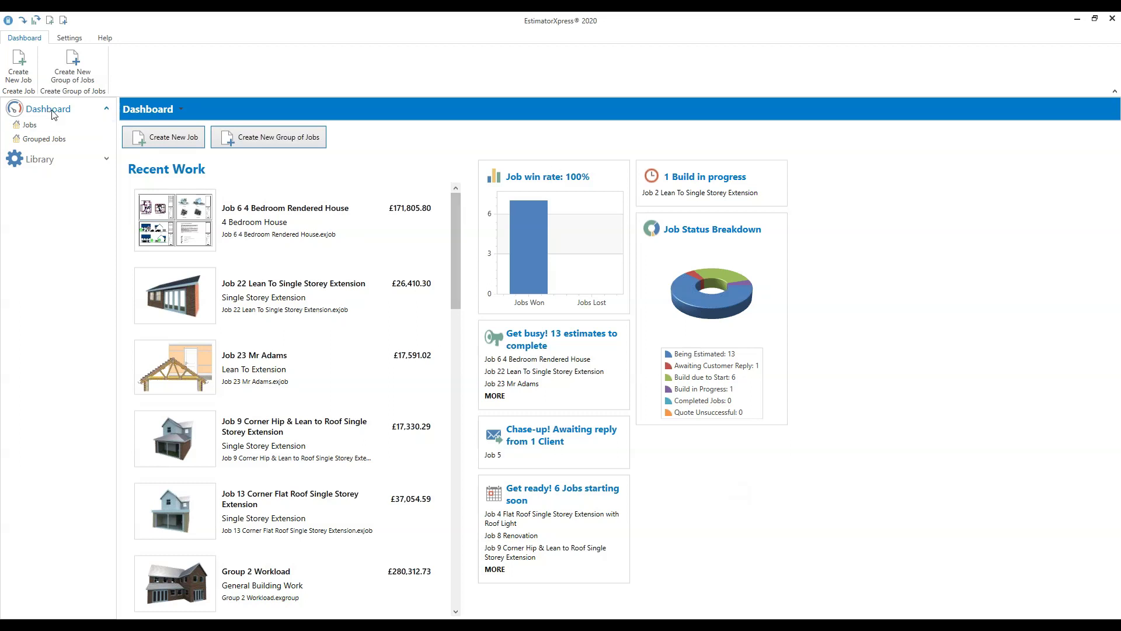
# Examine the items in the Library section of the navigation tree and collapse the section again
pyautogui.click(52, 125)
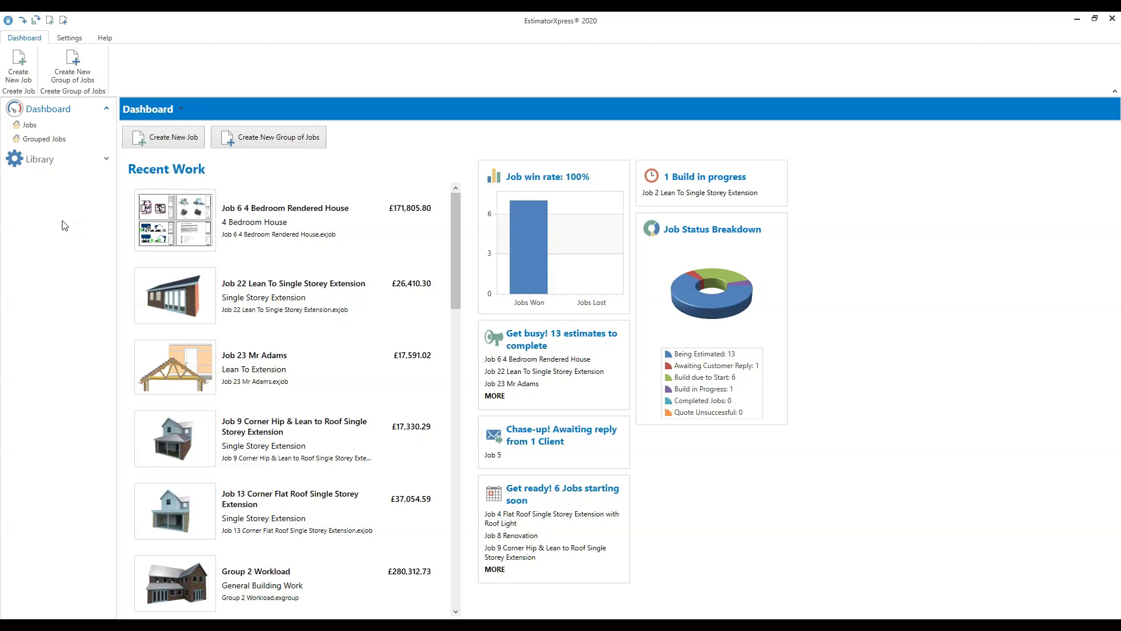
pyautogui.click(106, 159)
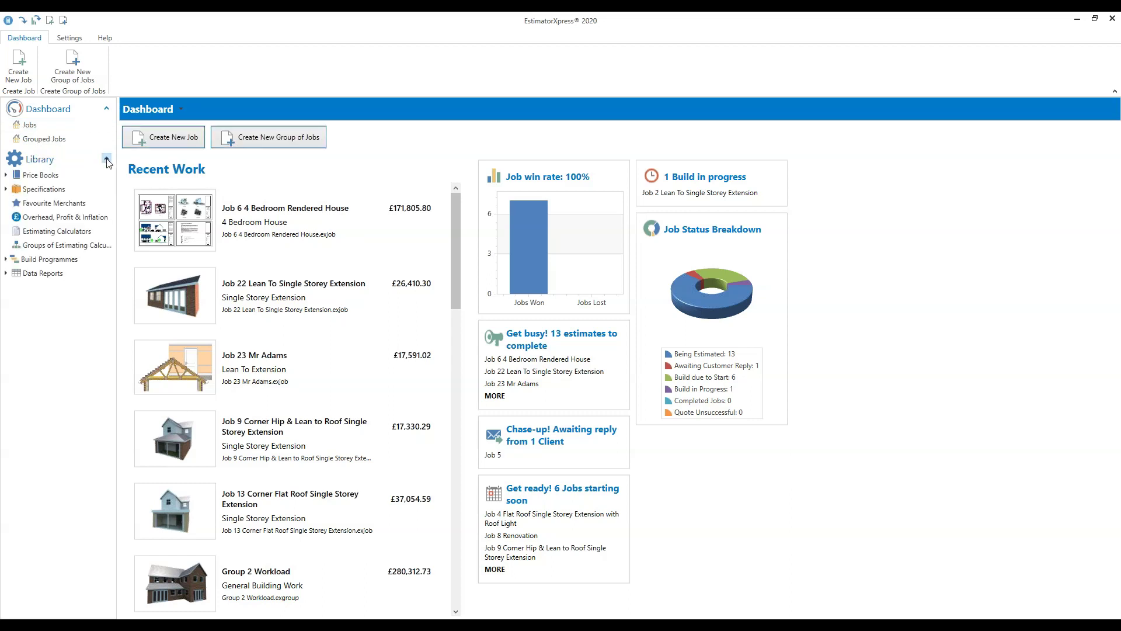
pyautogui.click(106, 159)
pyautogui.click(106, 159)
pyautogui.click(106, 159)
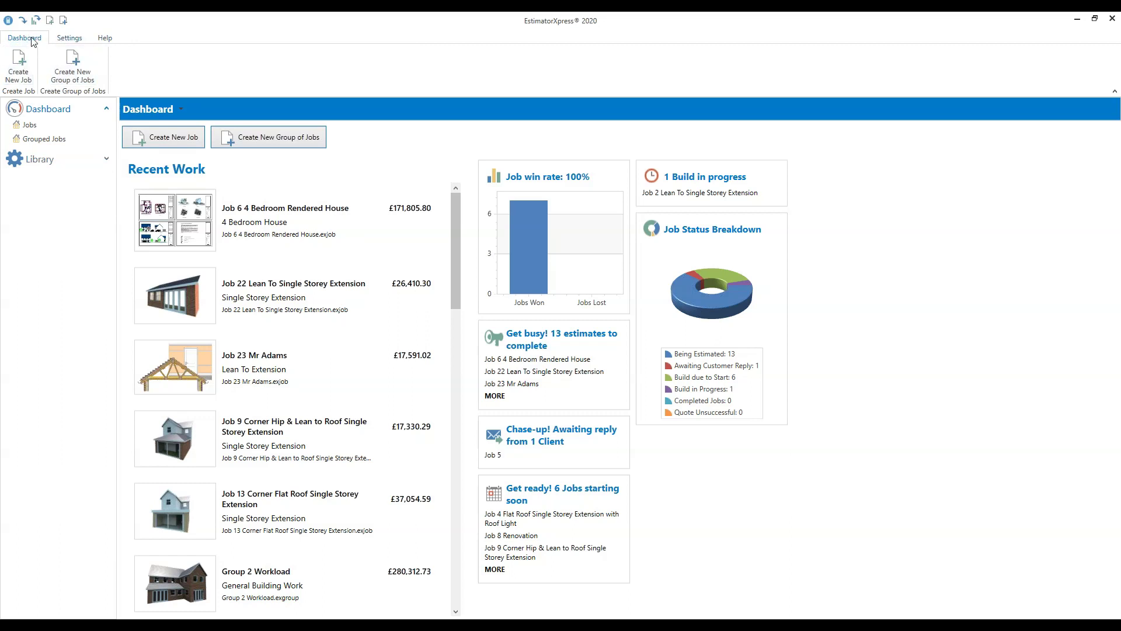
pyautogui.click(71, 40)
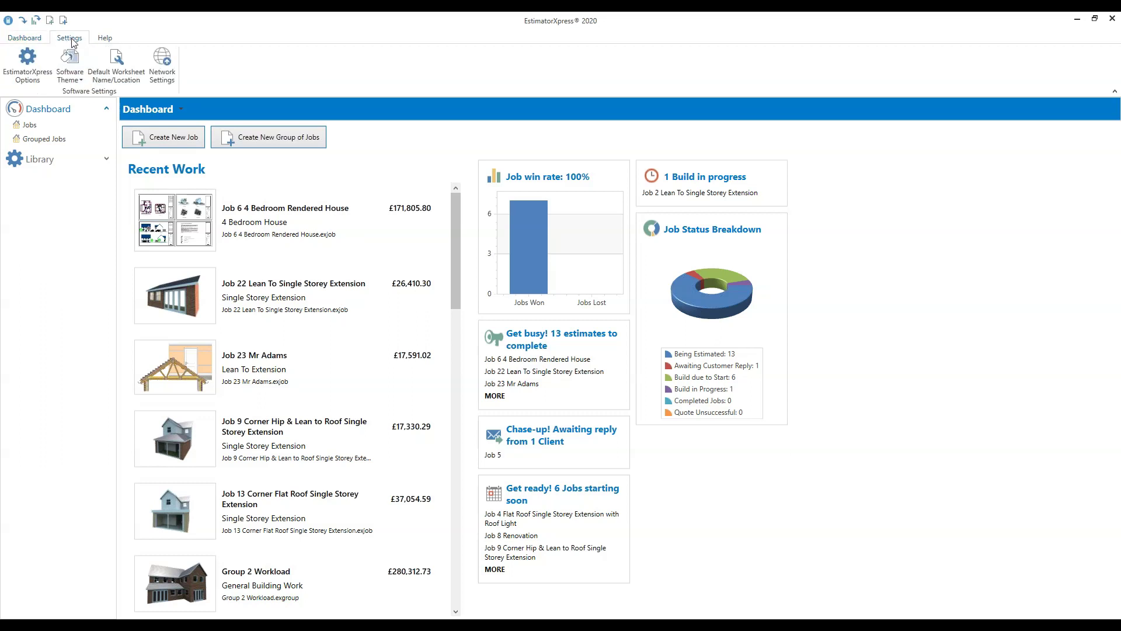
pyautogui.click(105, 39)
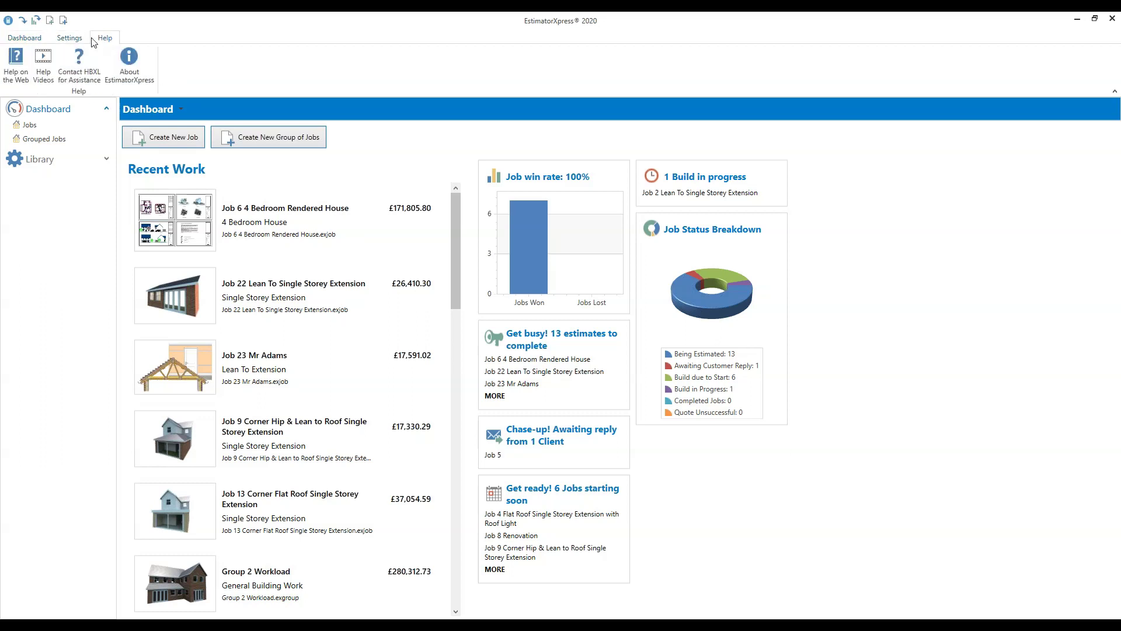
pyautogui.click(17, 39)
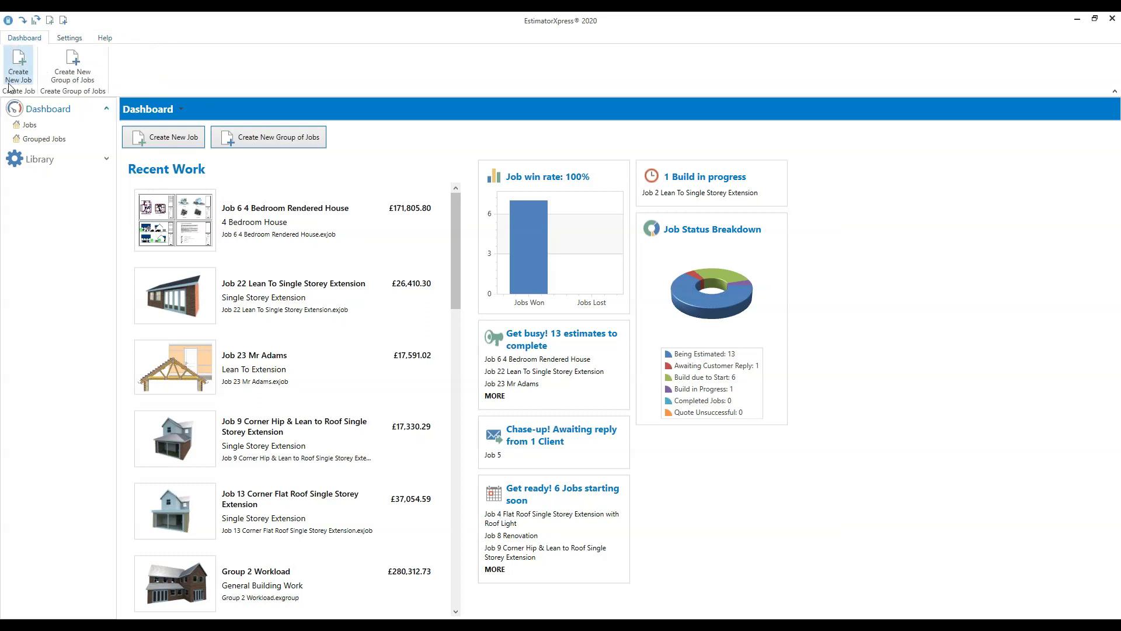
# Review the Registered User details in the EstimatorXpress options, close the options and return to the dashboard commands
pyautogui.click(69, 39)
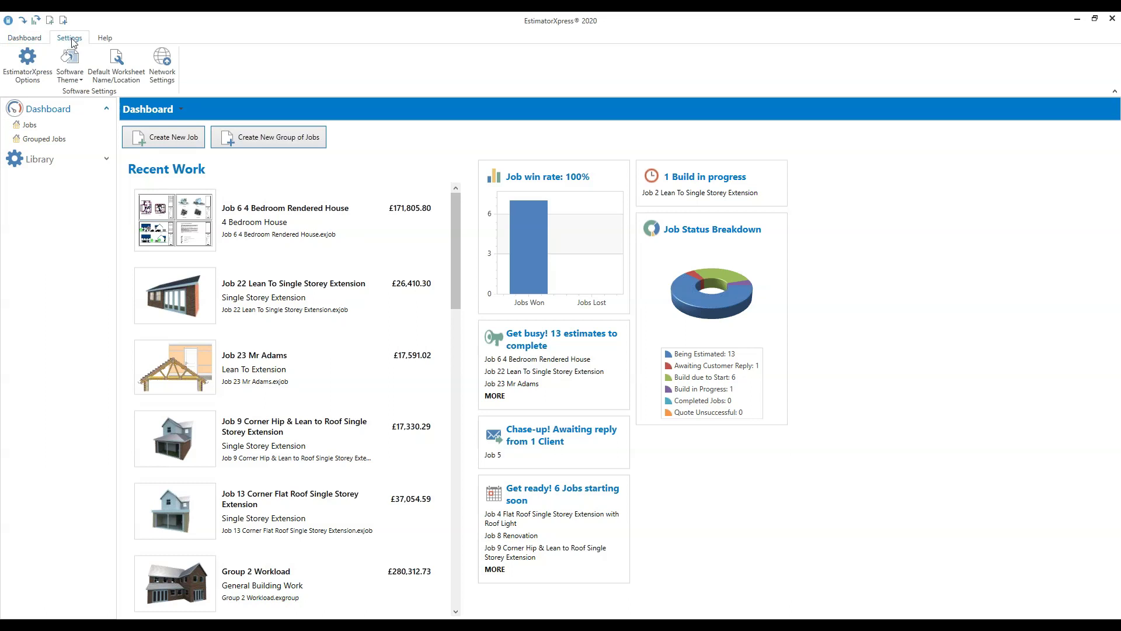
pyautogui.click(36, 81)
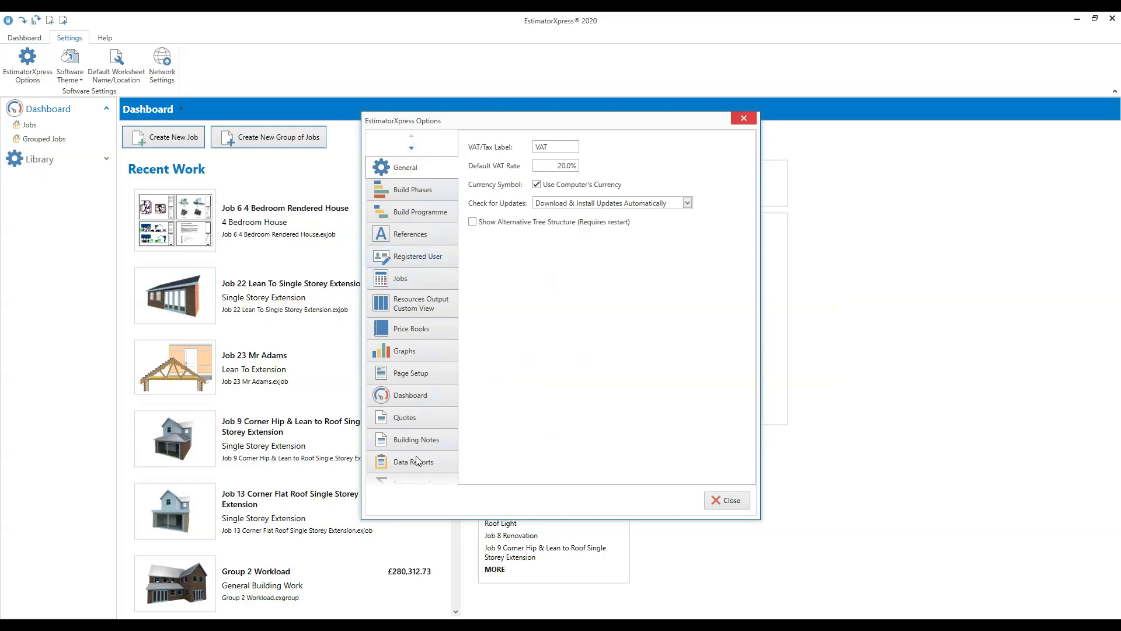
pyautogui.click(416, 258)
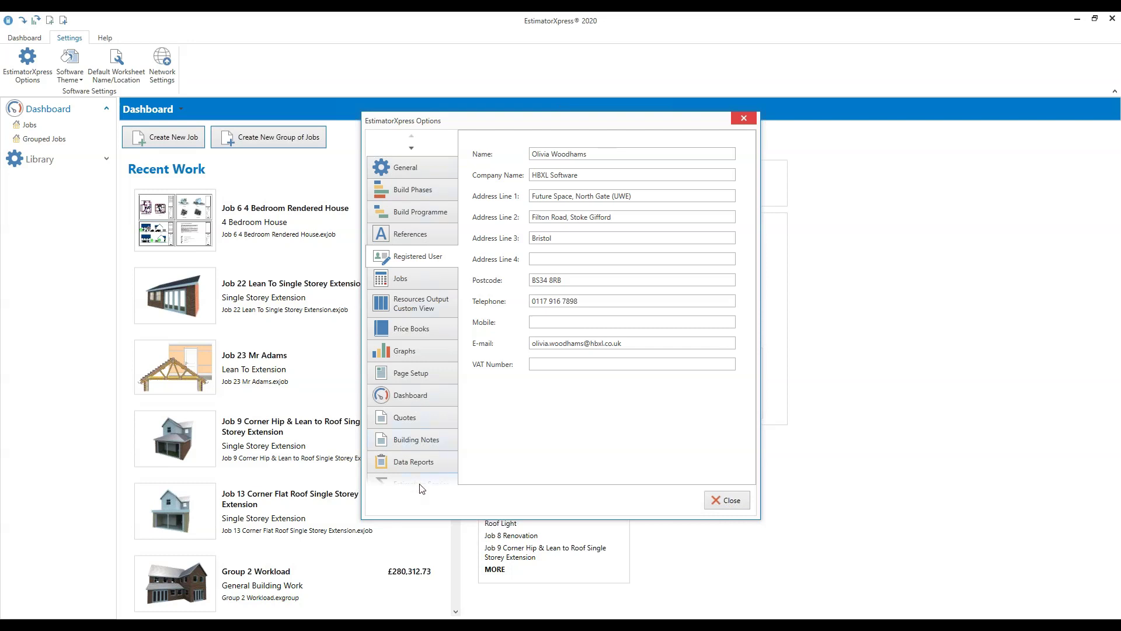
pyautogui.click(722, 504)
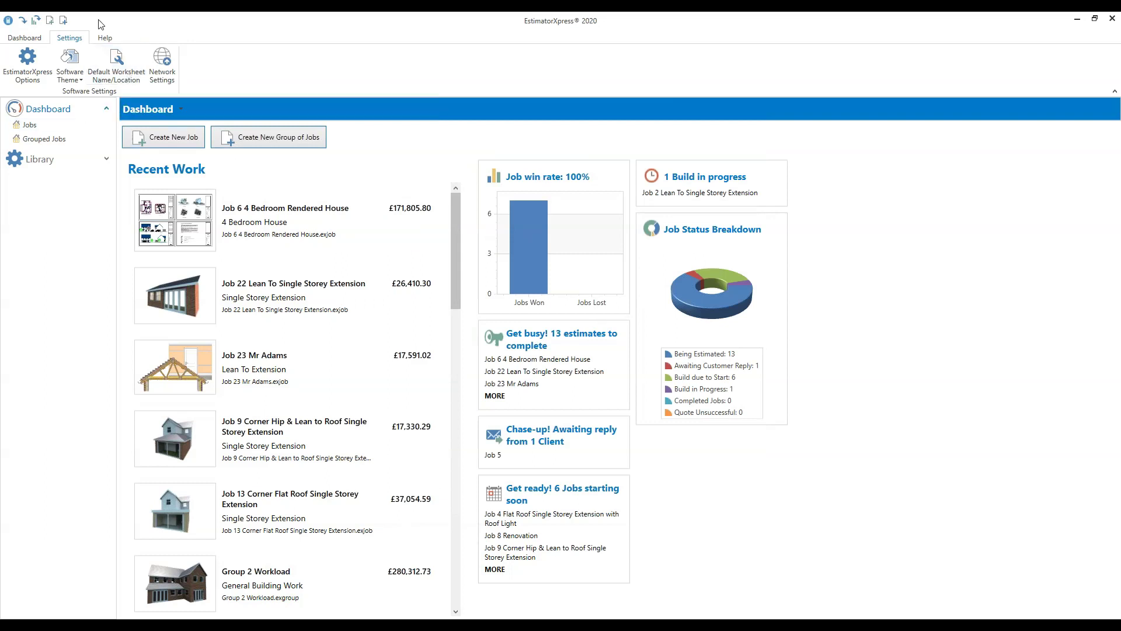
pyautogui.click(23, 40)
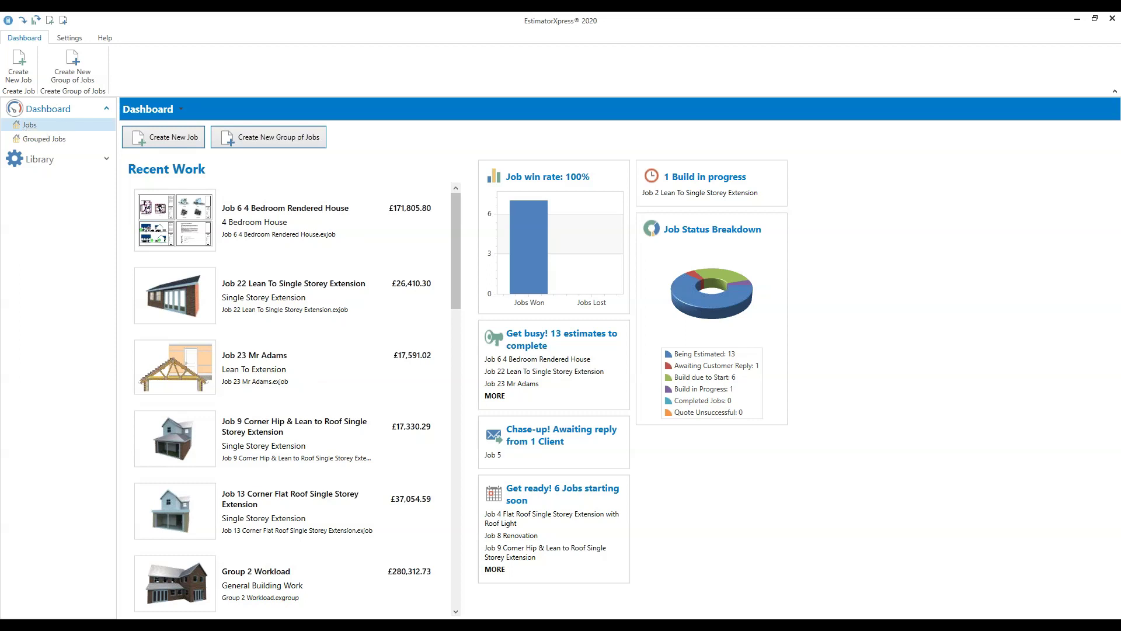
# Open the jobs list and check the editable details and status choices of Lean To Single Storey Extension job 22, discarding any change
pyautogui.click(64, 127)
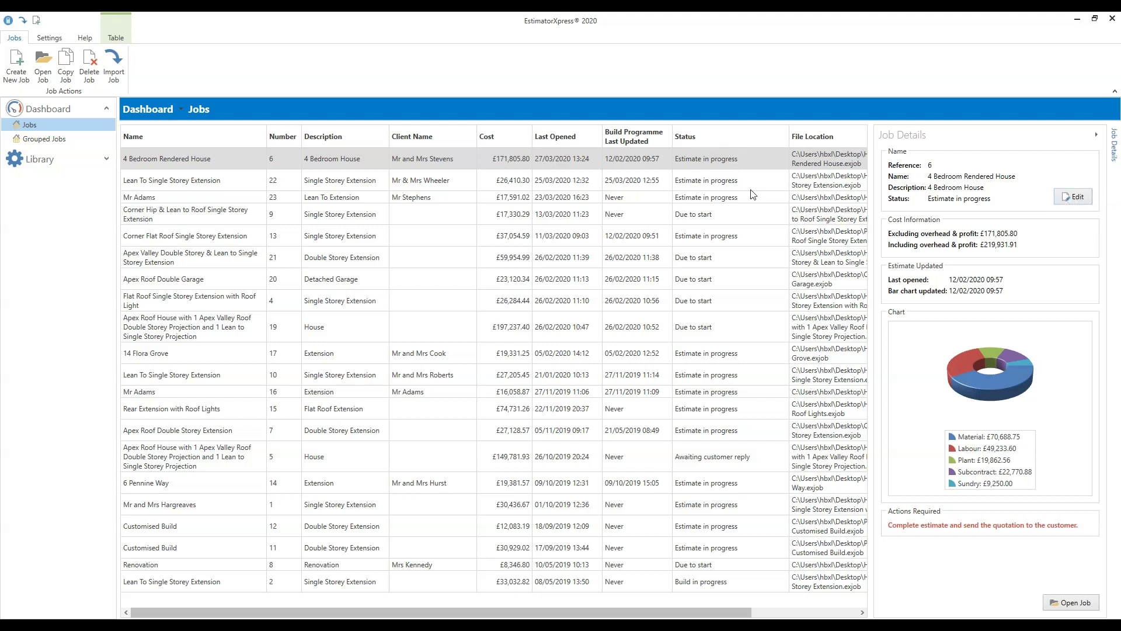
pyautogui.click(564, 180)
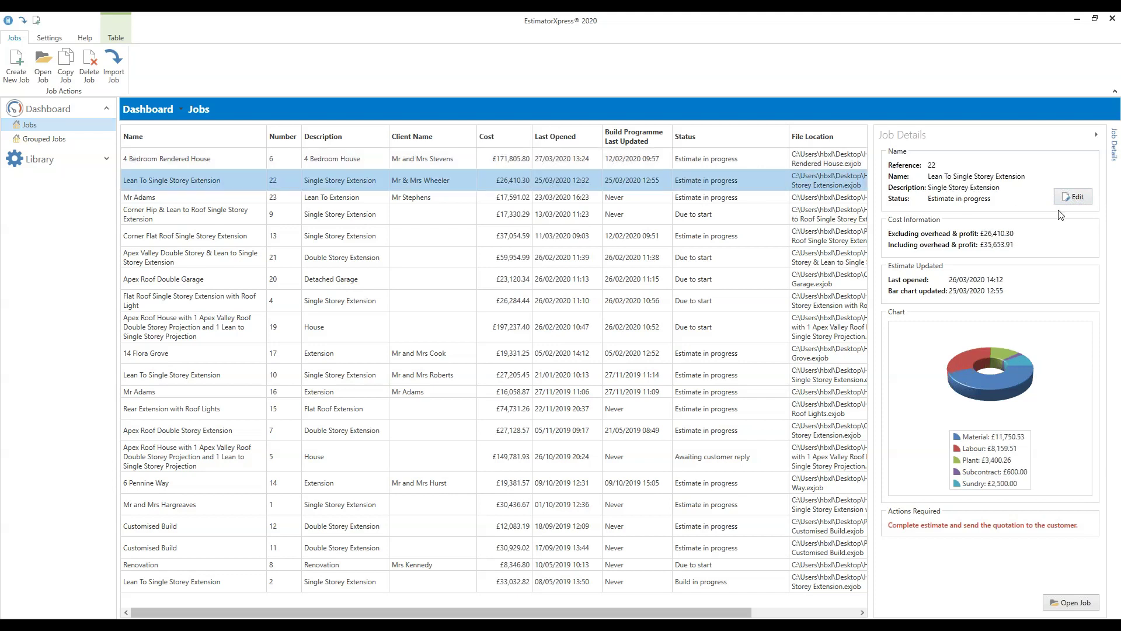
pyautogui.click(1077, 198)
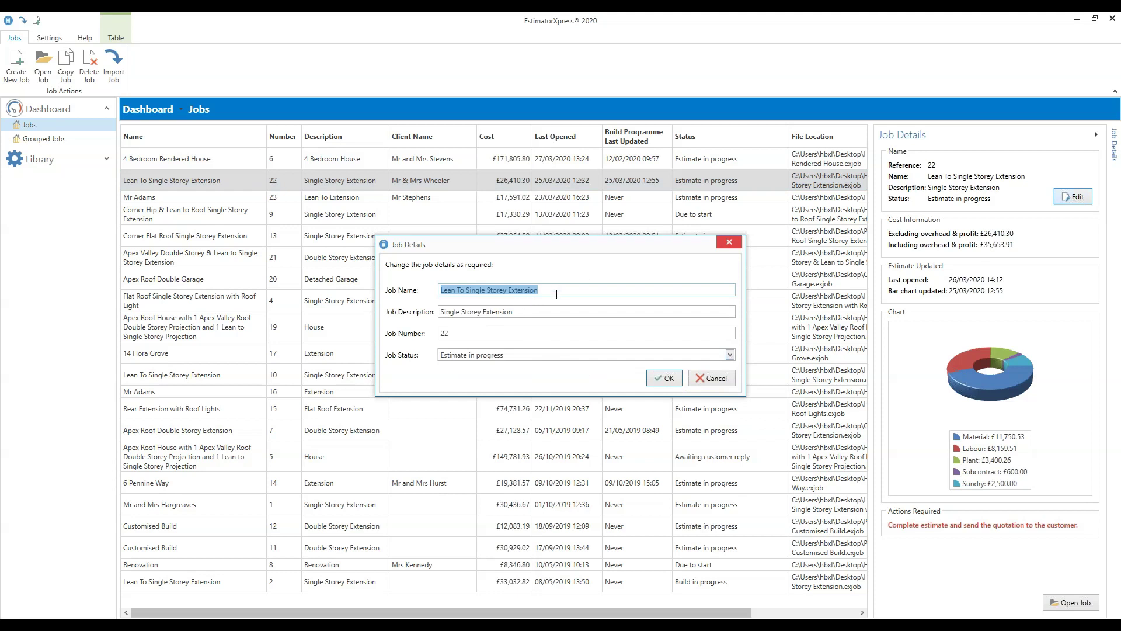
pyautogui.click(730, 355)
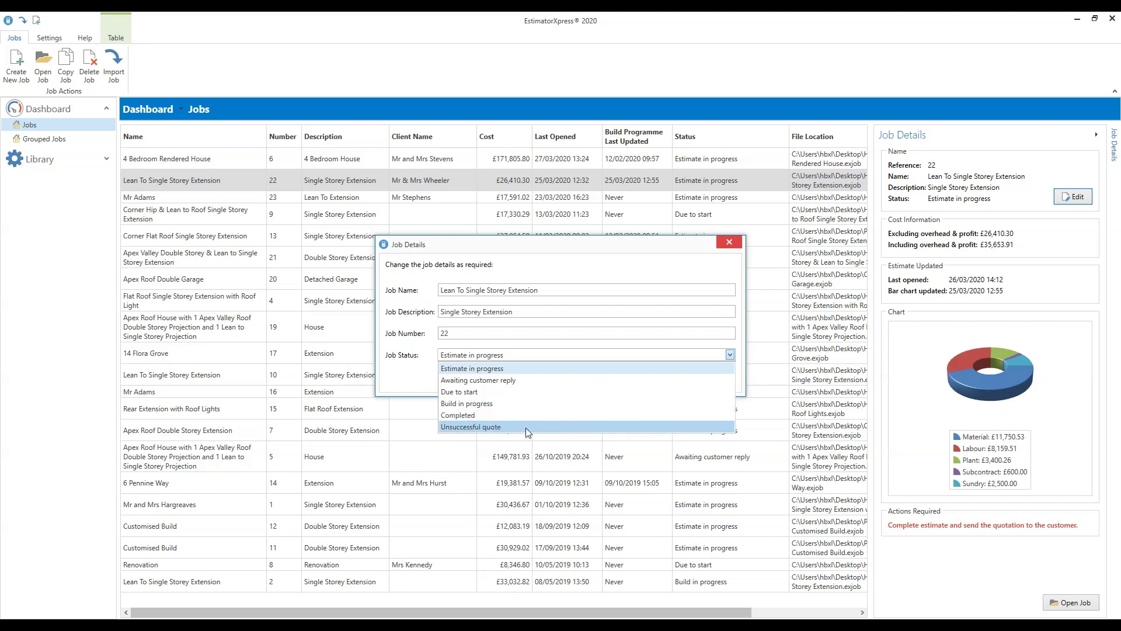
pyautogui.click(610, 261)
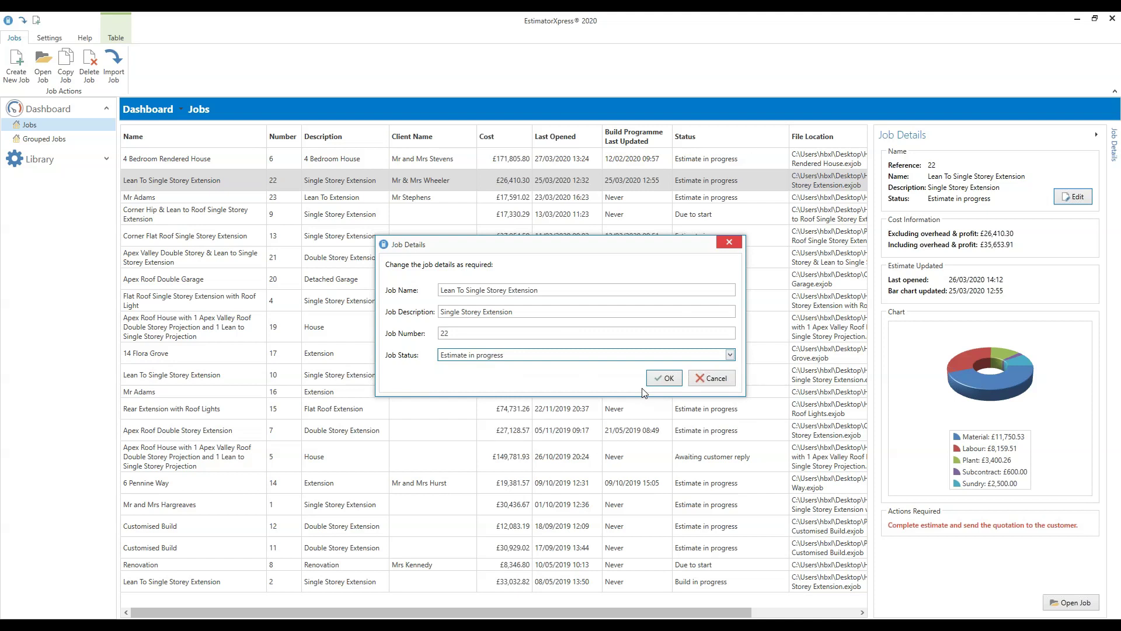
pyautogui.click(718, 380)
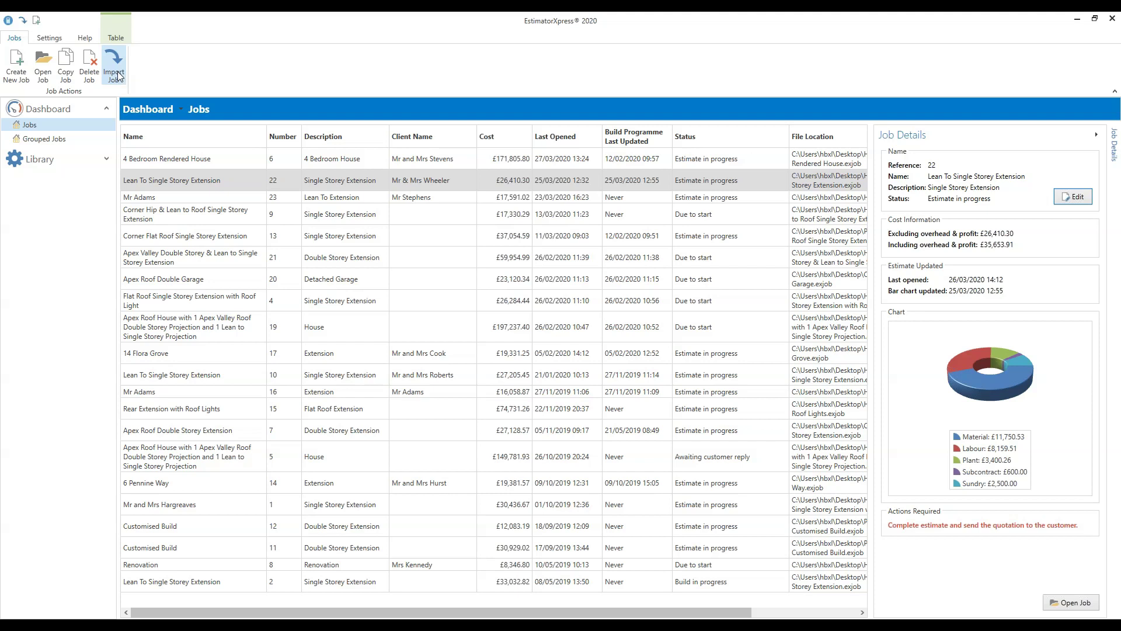
# Start a new job from a standard job template and filter the maximised template library to Extension (attaches to existing building)
pyautogui.click(19, 76)
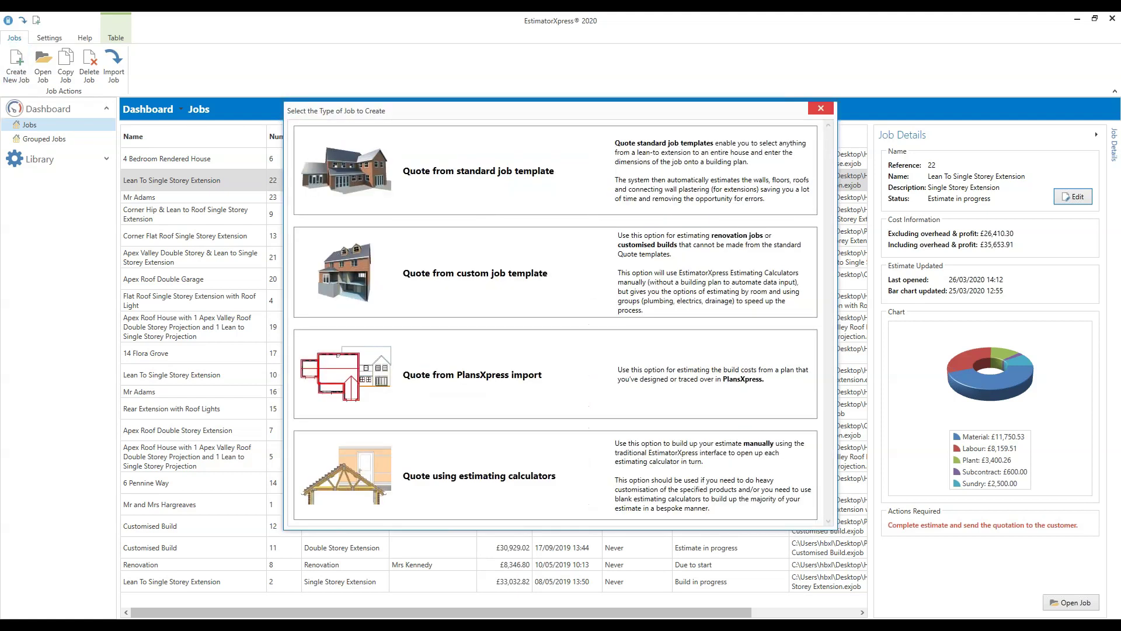
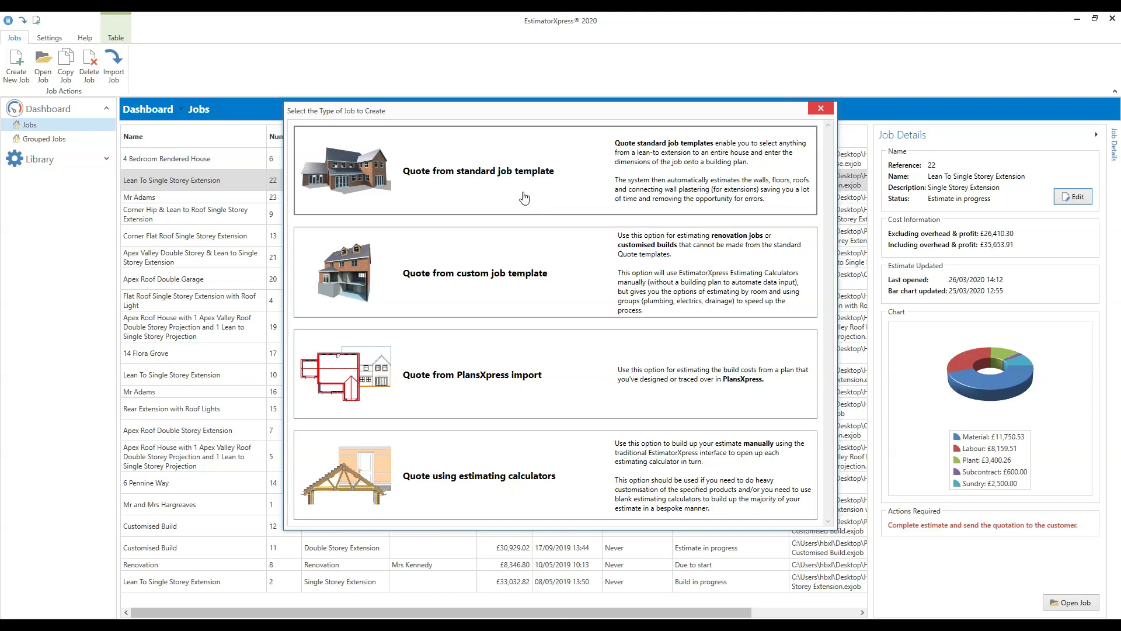
pyautogui.click(463, 198)
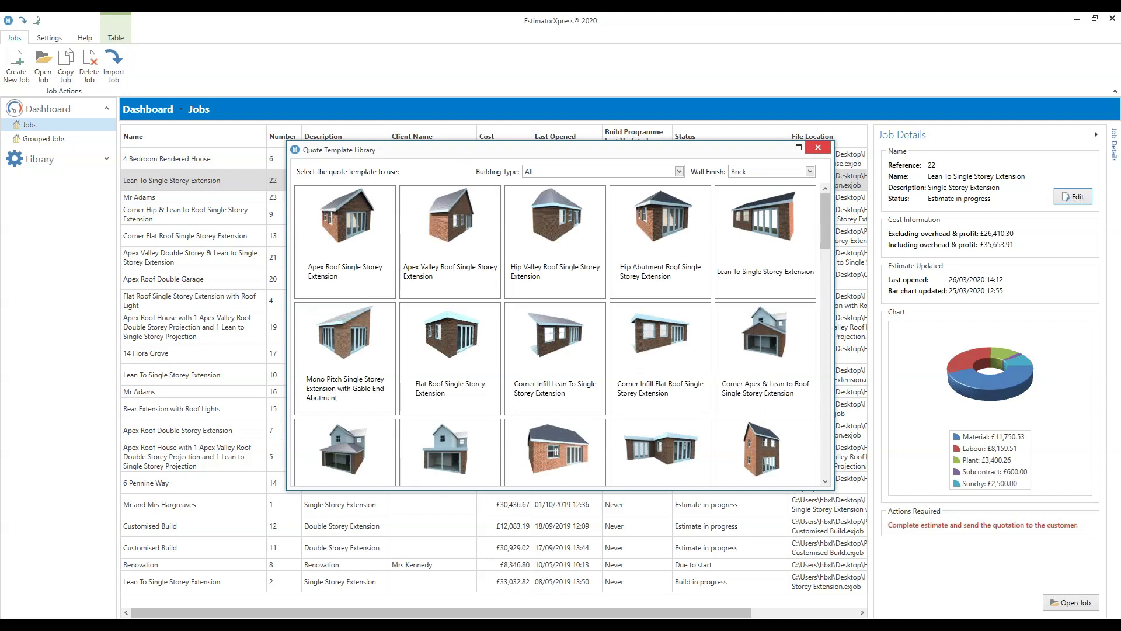
pyautogui.click(799, 149)
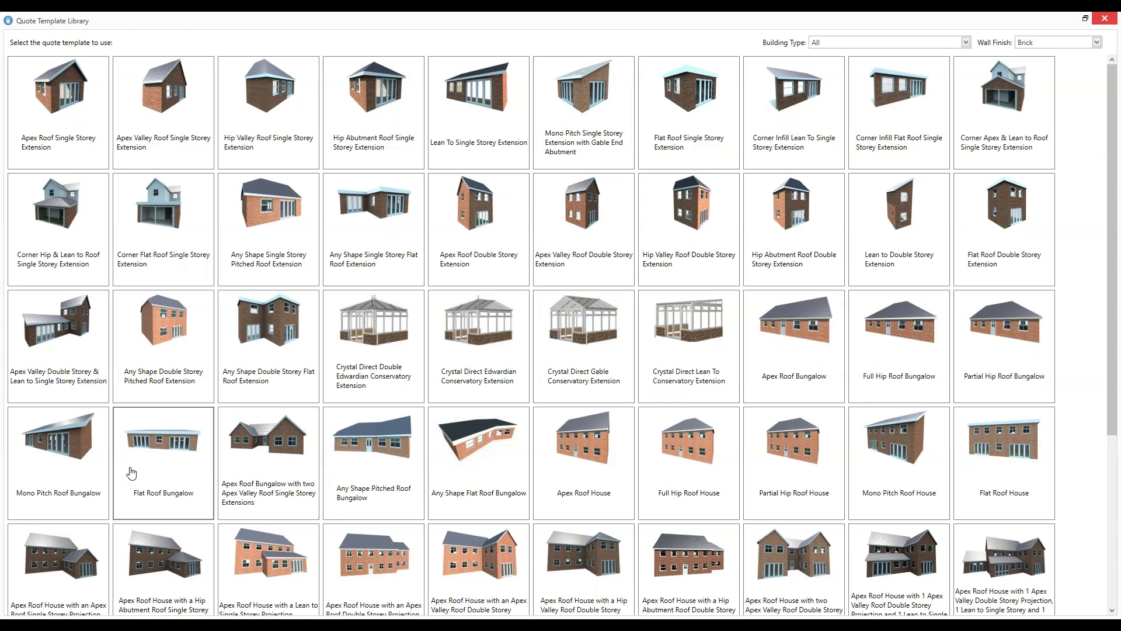
pyautogui.moveTo(1120, 397); pyautogui.dragTo(1059, 586)
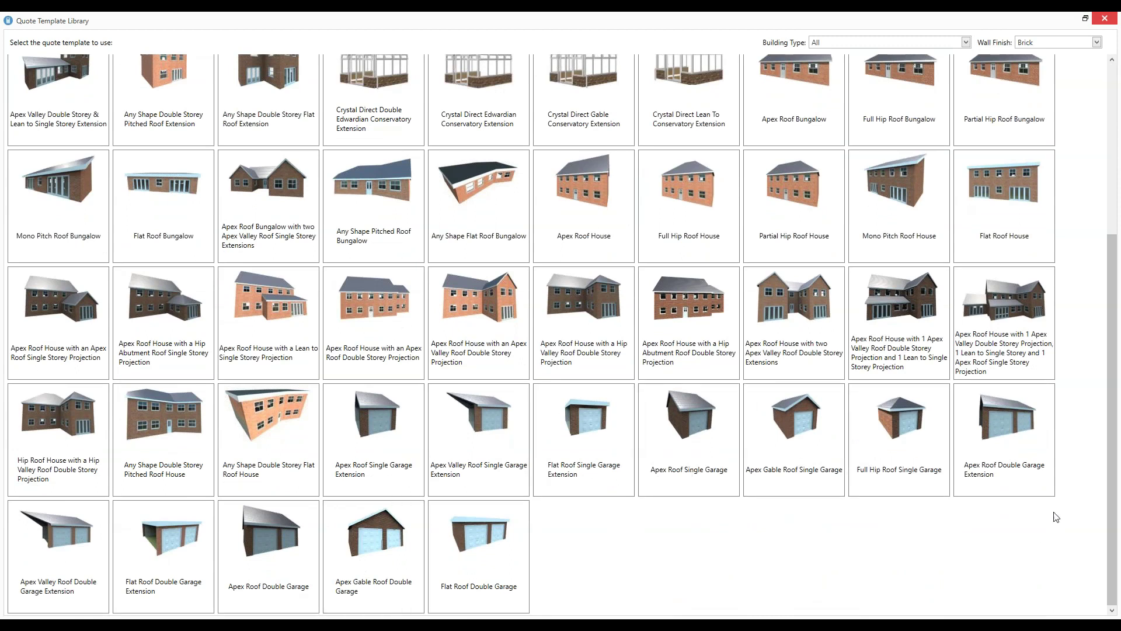
pyautogui.moveTo(1116, 469); pyautogui.dragTo(1116, 250)
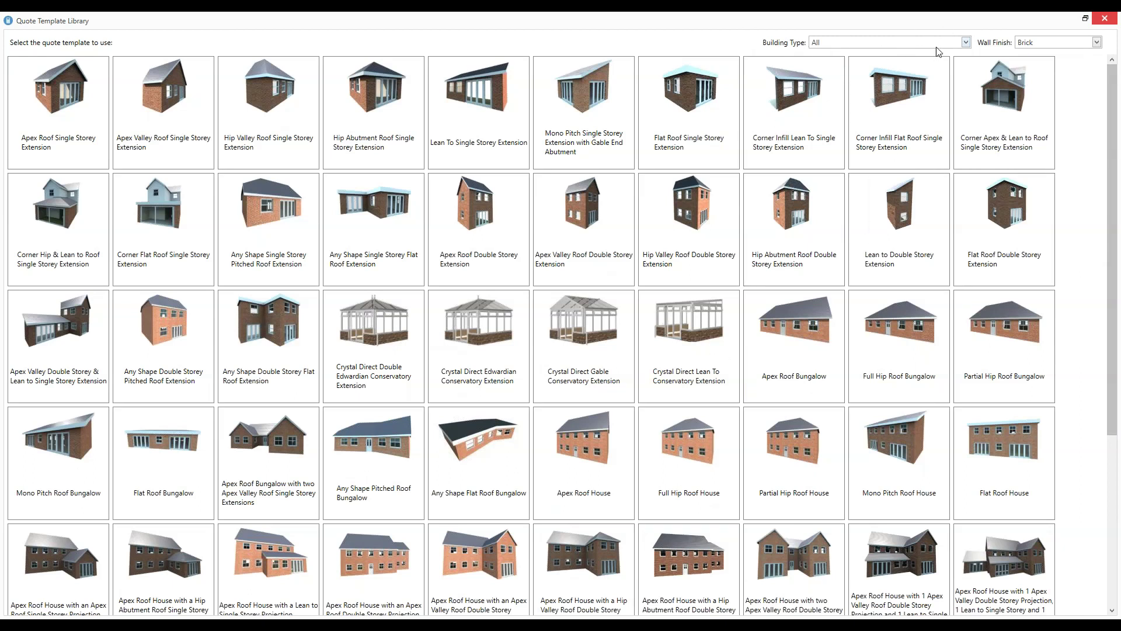
pyautogui.click(966, 42)
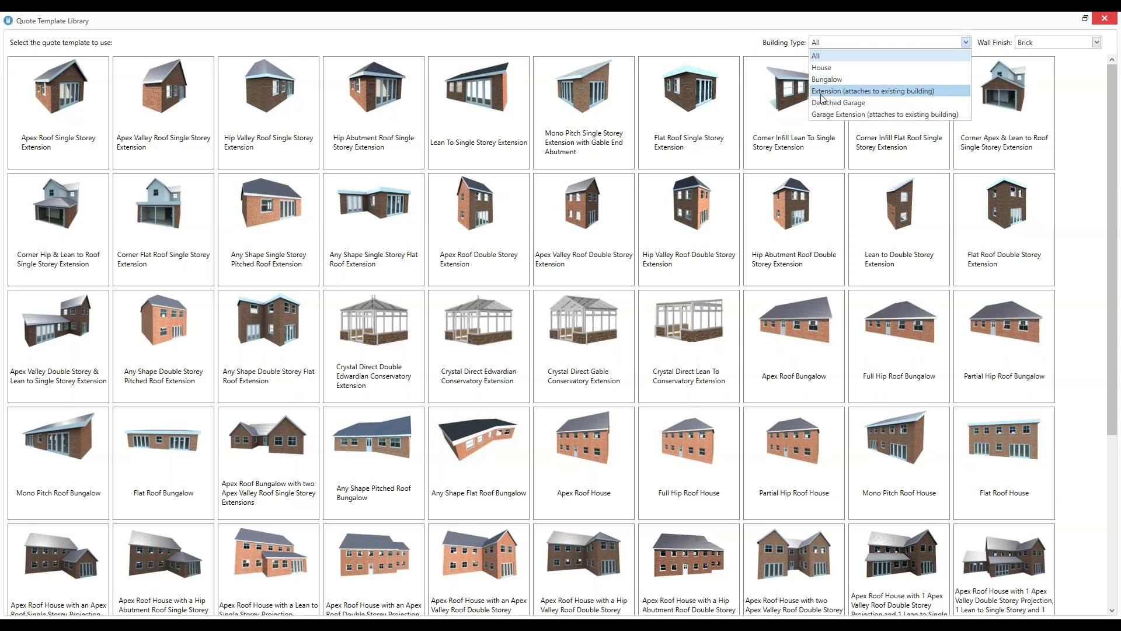
pyautogui.click(892, 92)
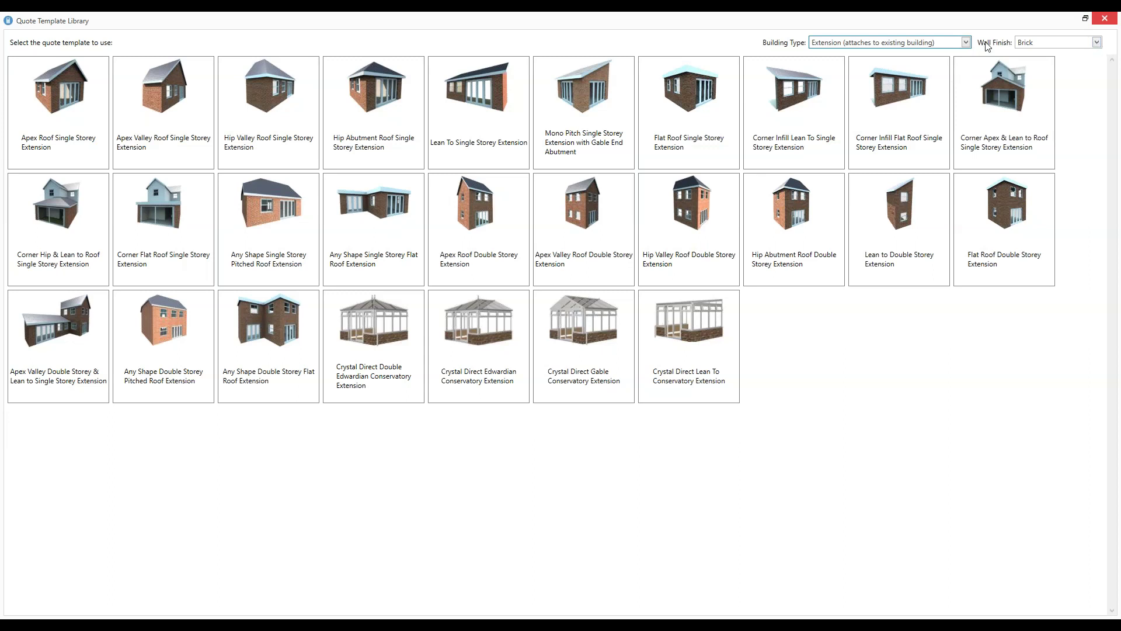
# Preview the extension templates with the Render and Stone wall finishes, and set the finish back to Brick
pyautogui.click(1098, 44)
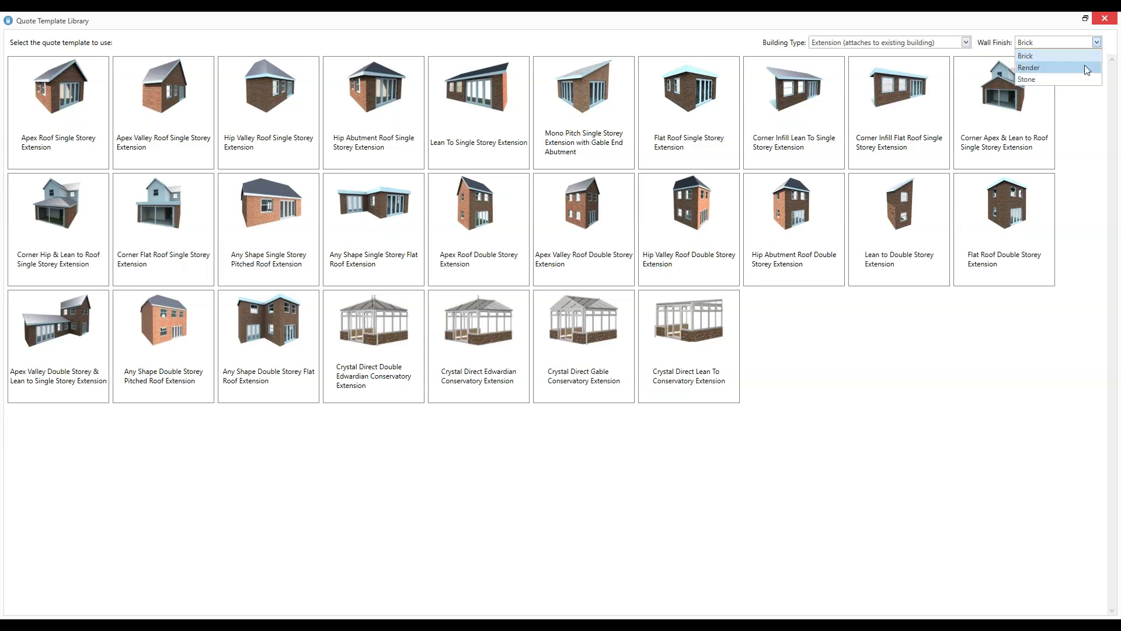
pyautogui.click(1088, 68)
pyautogui.click(1097, 43)
pyautogui.click(1070, 76)
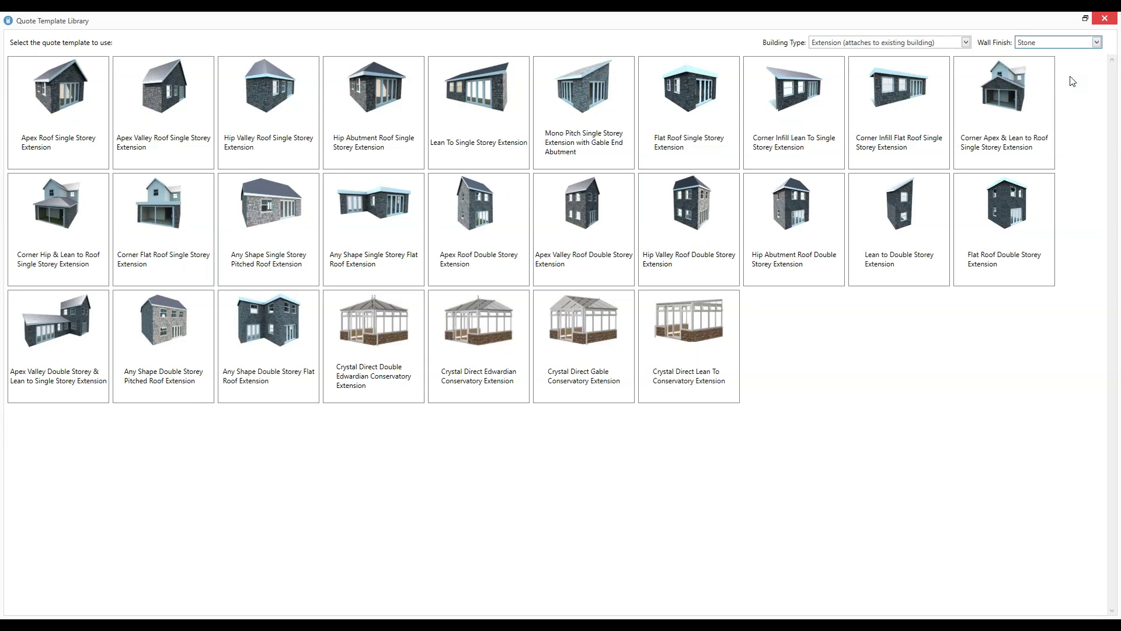
pyautogui.click(1097, 43)
pyautogui.click(1081, 57)
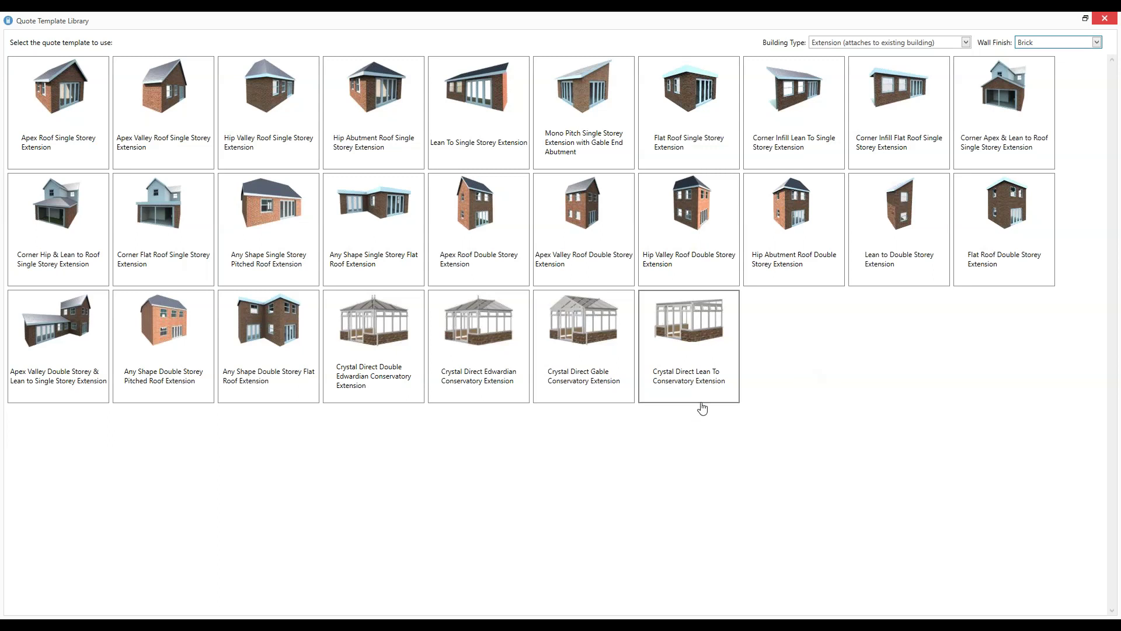
# Switch to the PowerPoint training presentation and show slide 6, Extension Templates, as a full-screen slide show
pyautogui.moveTo(484, 624)
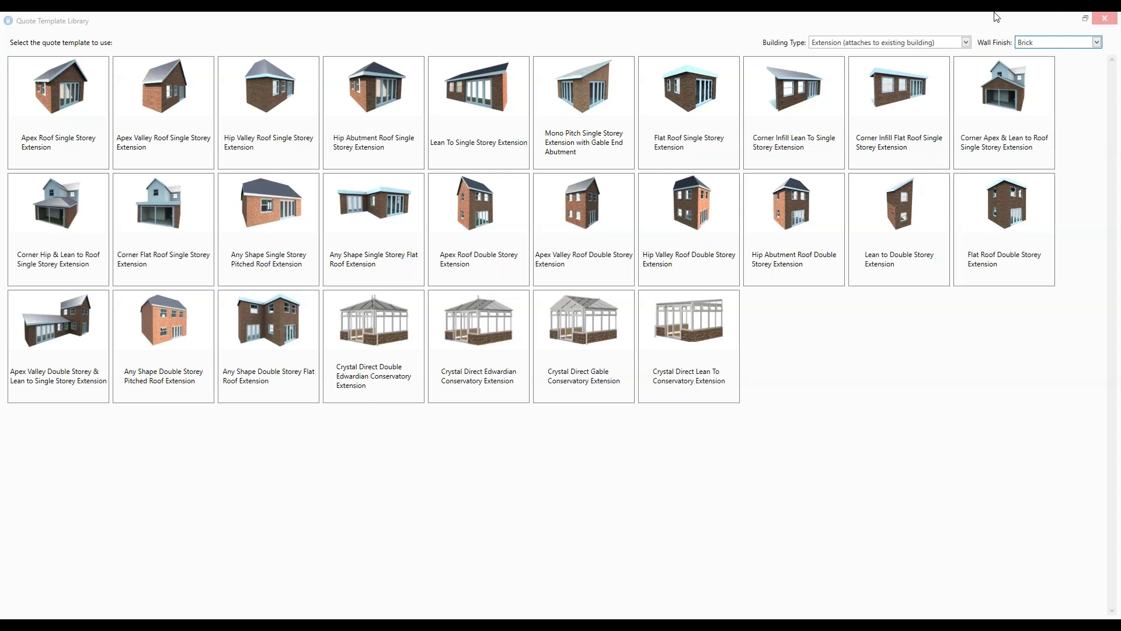
pyautogui.click(1105, 21)
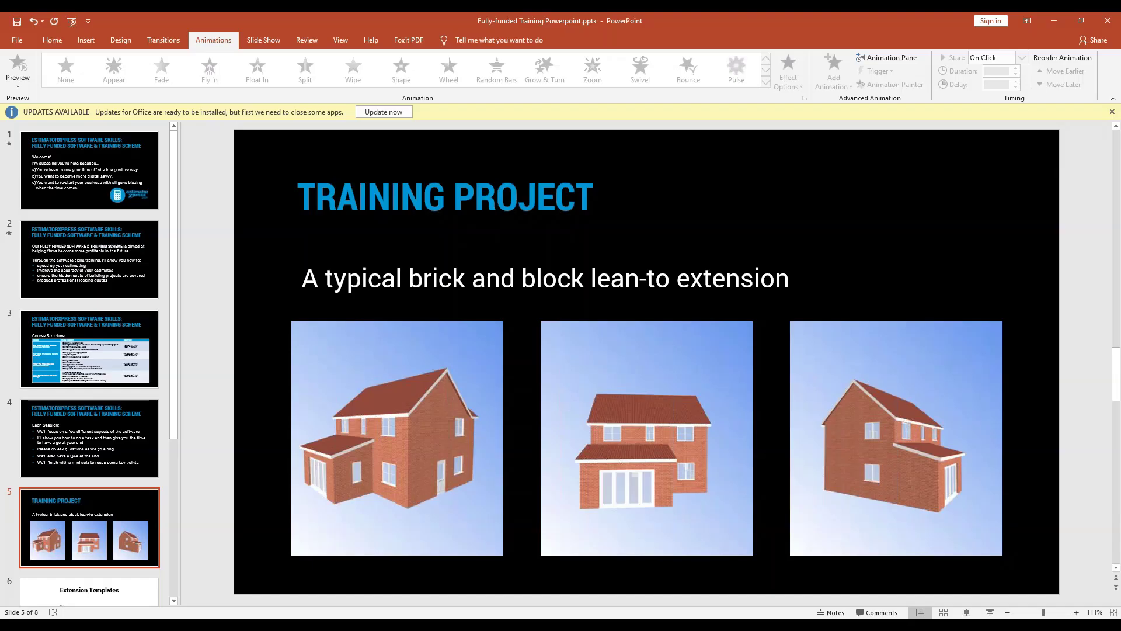
pyautogui.click(57, 586)
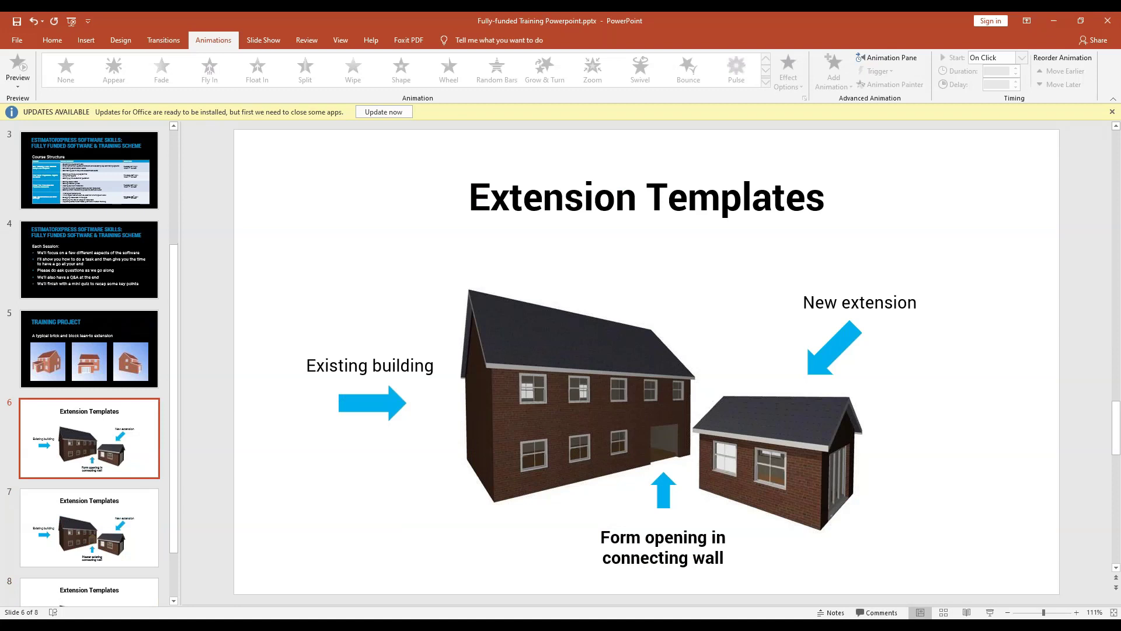
pyautogui.click(989, 613)
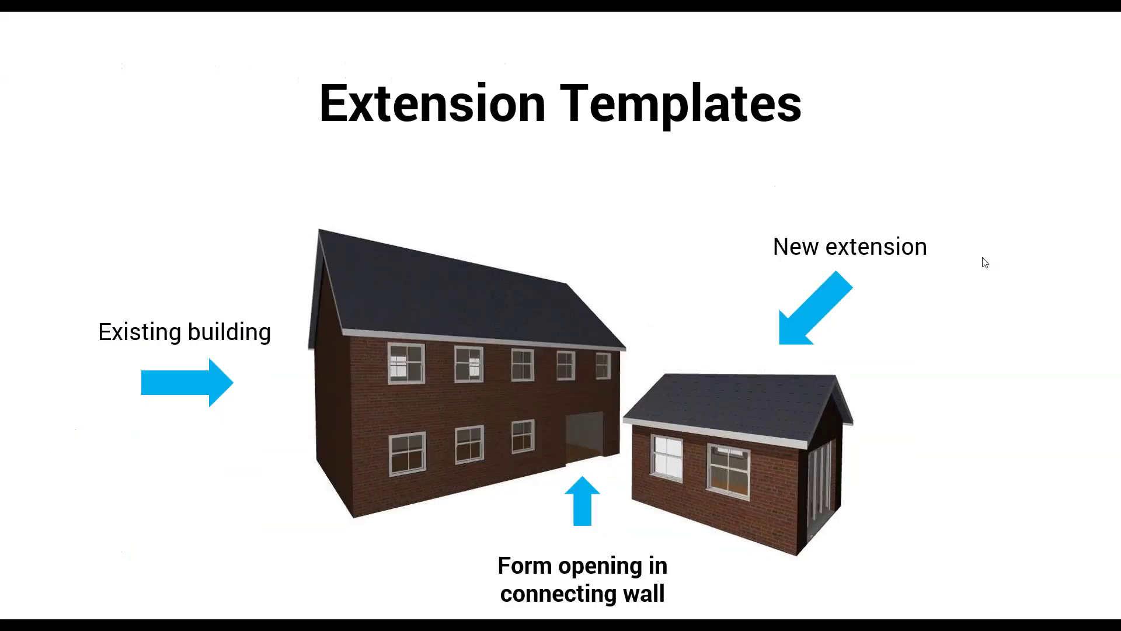
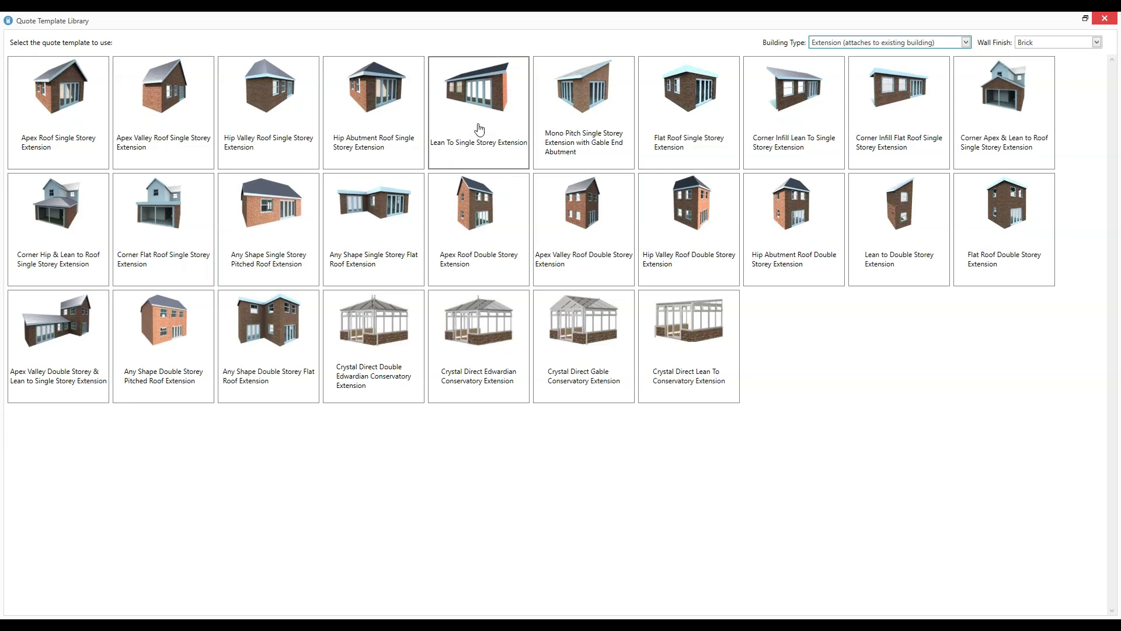
# Create the job from the brick Lean To Single Storey Extension template and set the horizontal plan dimension to 5 m
pyautogui.doubleClick(480, 129)
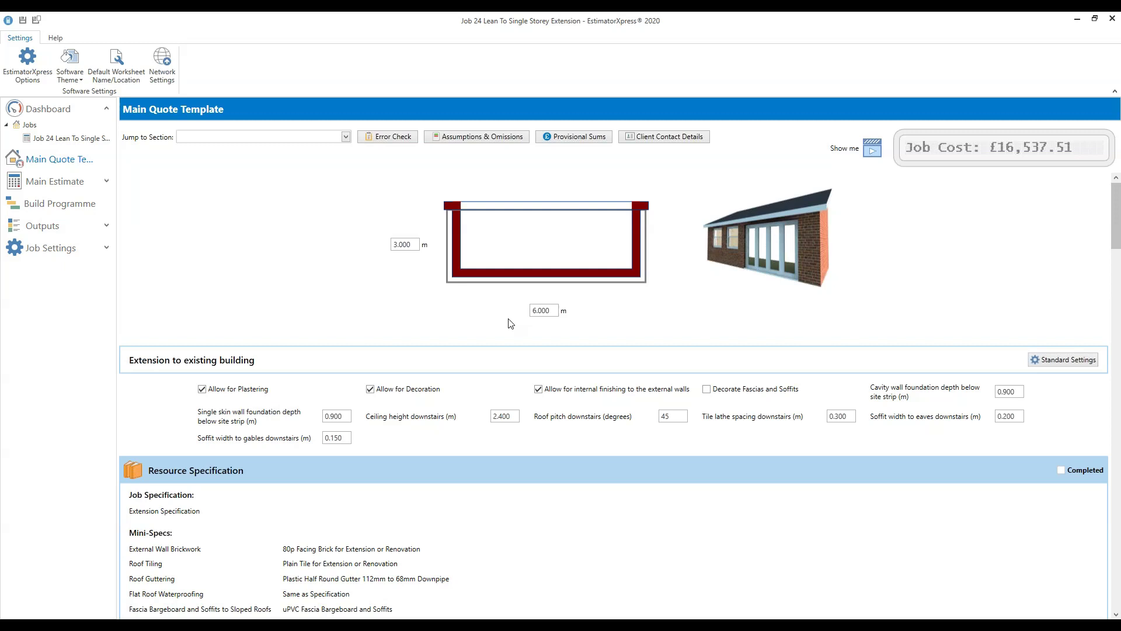
pyautogui.click(407, 248)
pyautogui.click(549, 311)
pyautogui.press('BackSpace')
pyautogui.press('BackSpace')
pyautogui.press('BackSpace')
pyautogui.press('BackSpace')
pyautogui.press('BackSpace')
pyautogui.write('5')
pyautogui.click(714, 321)
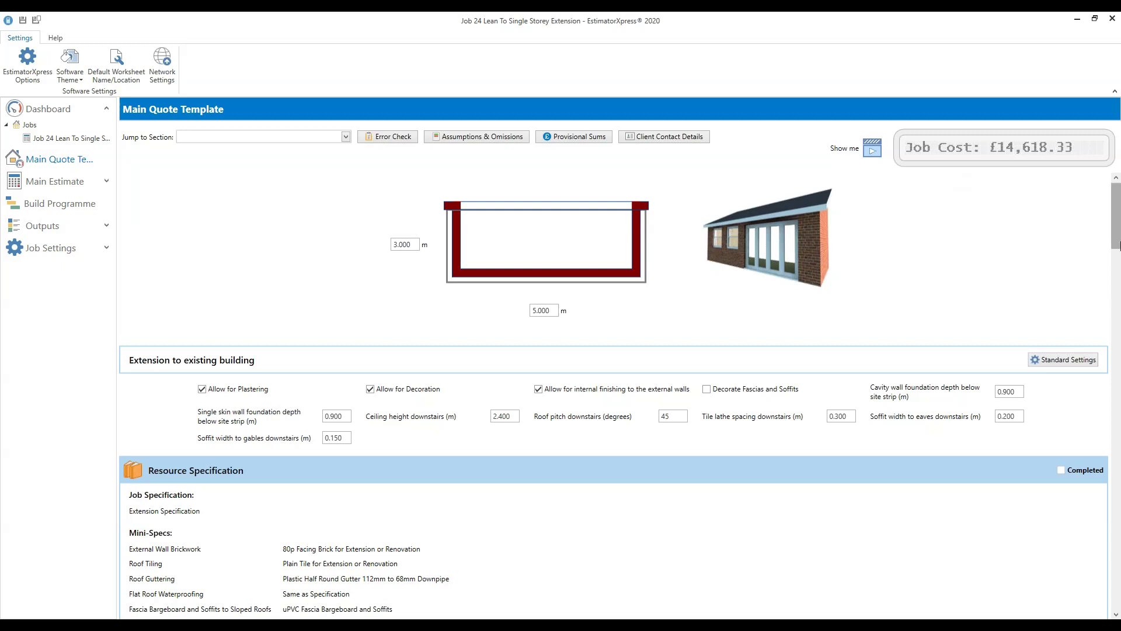
# Examine the plan, extension settings and resource specification, and check what the plastering and decoration allowances affect
pyautogui.moveTo(1117, 215)
pyautogui.mouseDown()
pyautogui.moveTo(1116, 350)
pyautogui.moveTo(1116, 225)
pyautogui.mouseUp()
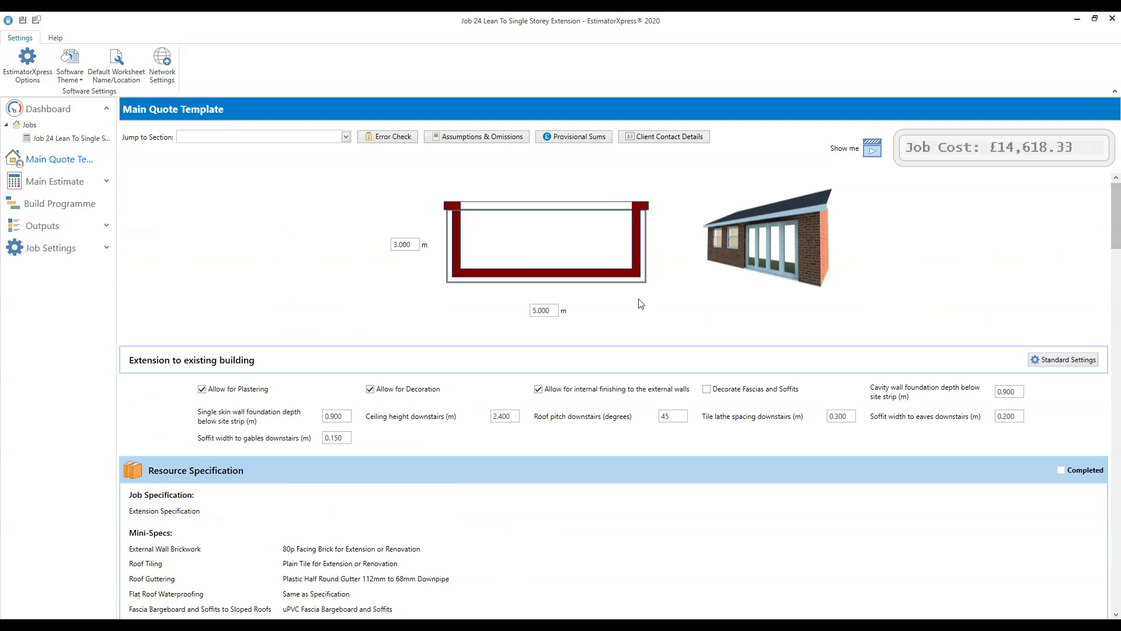
pyautogui.scroll(-2, 718, 320)
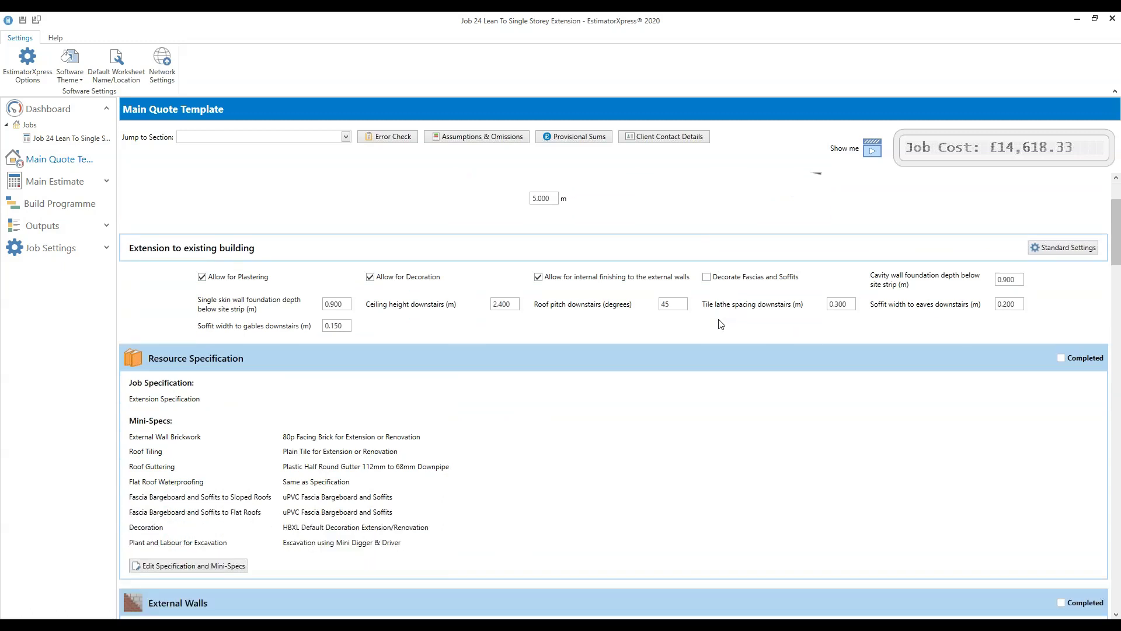
pyautogui.scroll(-1, 721, 325)
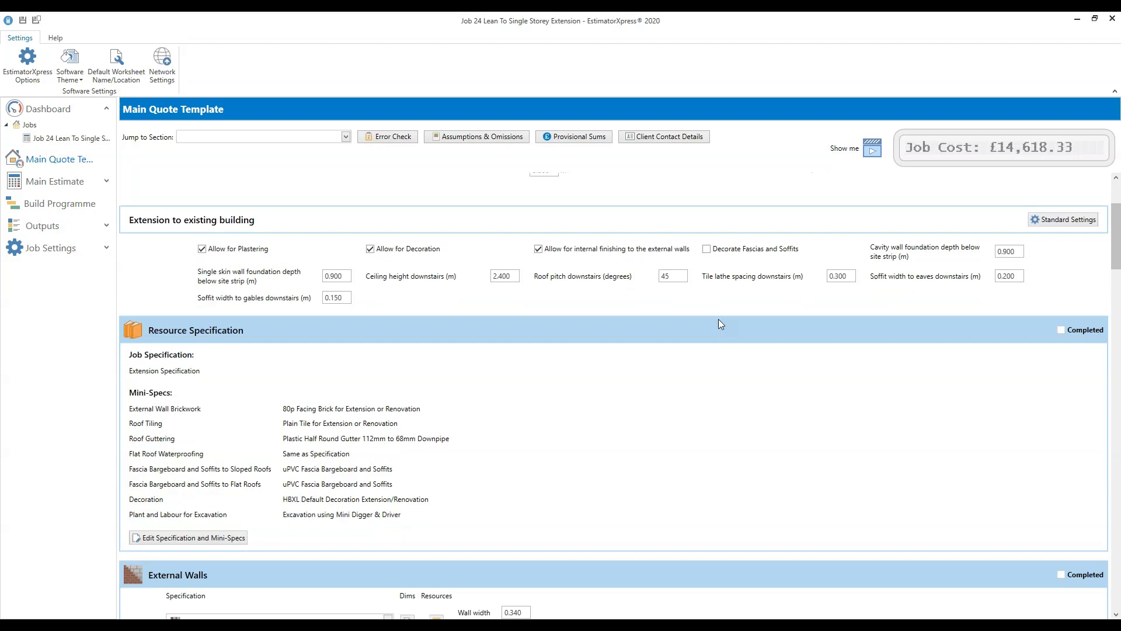
pyautogui.scroll(5, 564, 309)
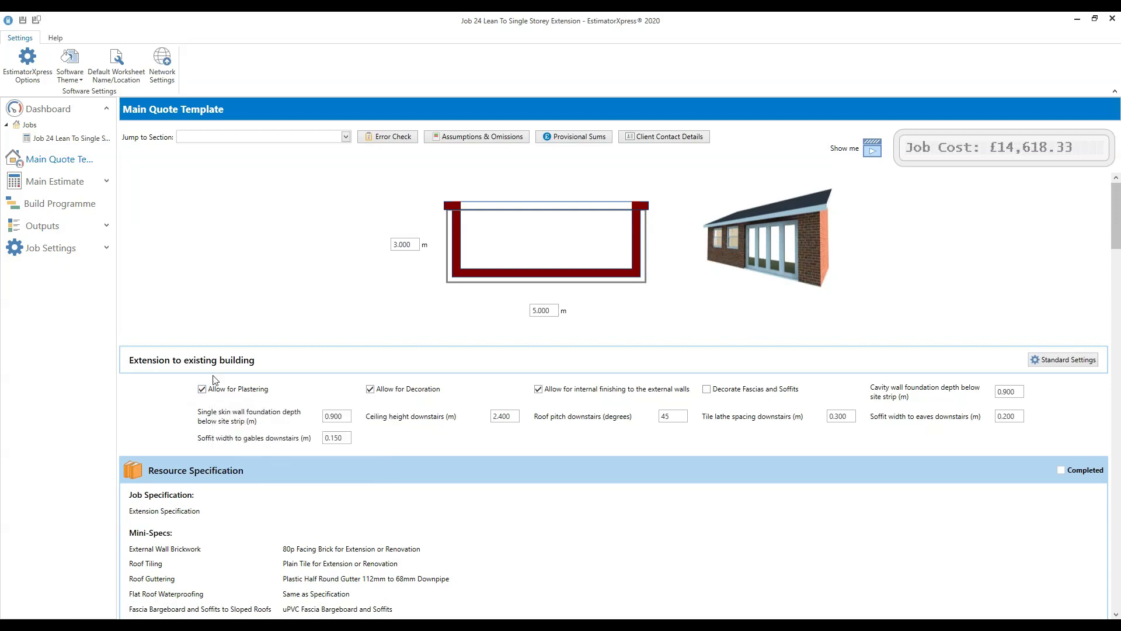
pyautogui.moveTo(221, 398)
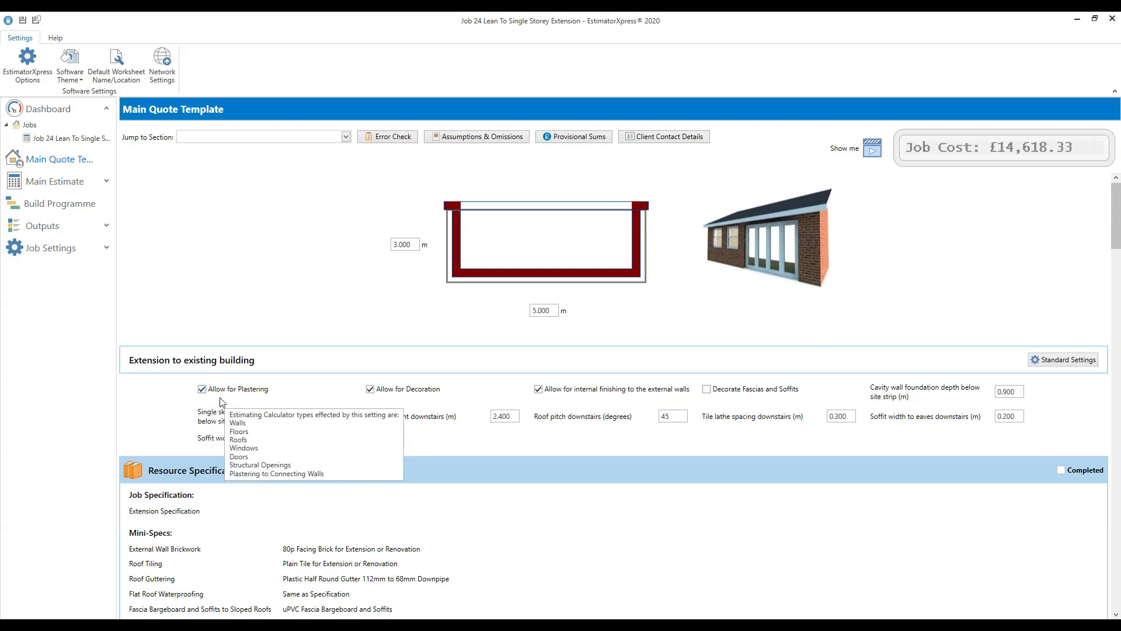
pyautogui.moveTo(387, 401)
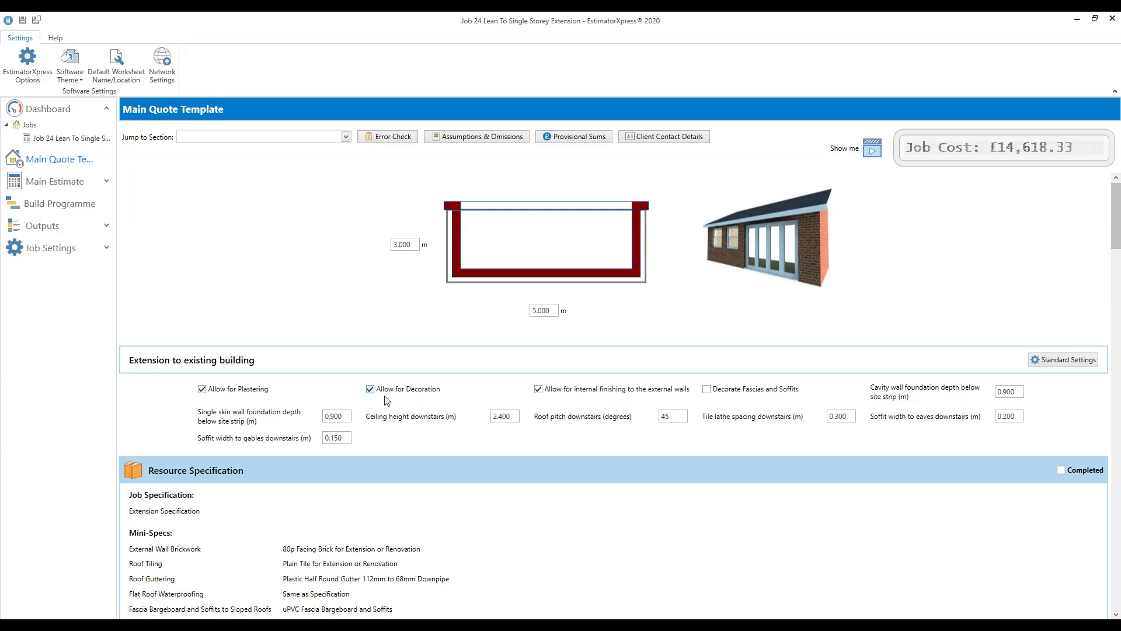
pyautogui.click(383, 393)
pyautogui.moveTo(375, 390)
# Set the cavity wall foundation depth below site strip to 1.2 m and the downstairs roof pitch to 22 degrees
pyautogui.click(1020, 395)
pyautogui.moveTo(1017, 393); pyautogui.dragTo(992, 396)
pyautogui.write('1.2')
pyautogui.click(1017, 390)
pyautogui.press('Tab')
pyautogui.press('Tab')
pyautogui.press('Tab')
pyautogui.write('2')
pyautogui.press('Tab')
pyautogui.press('Tab')
pyautogui.press('Tab')
# Review the extension's standard settings for floors, foundations, ICF, roofs, SIPS and walls, and close them
pyautogui.click(1066, 361)
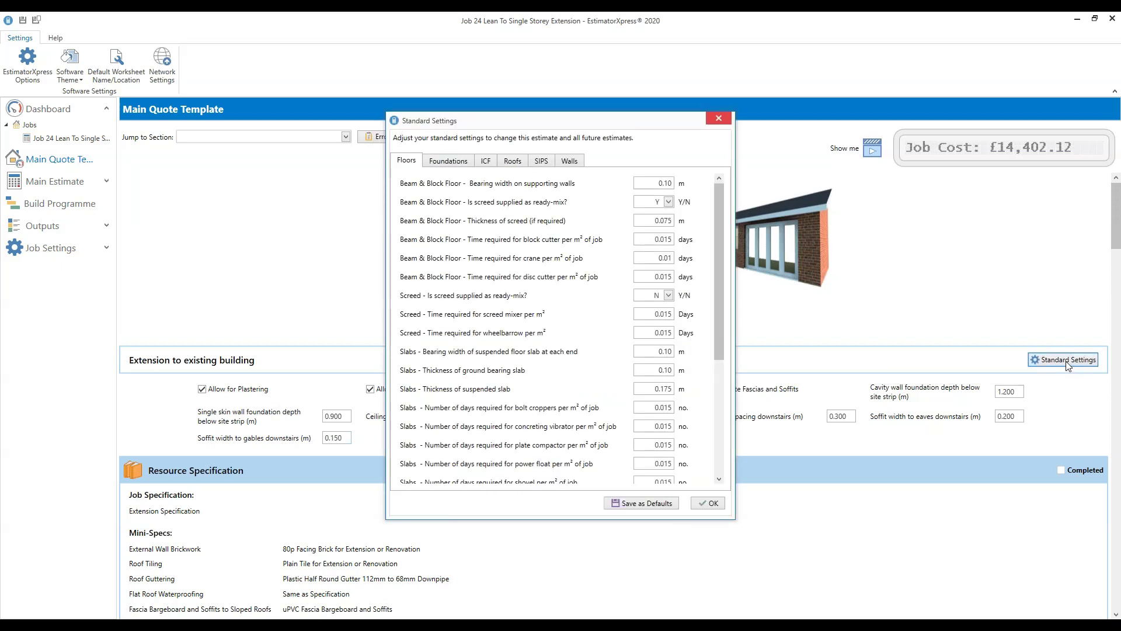
pyautogui.click(450, 163)
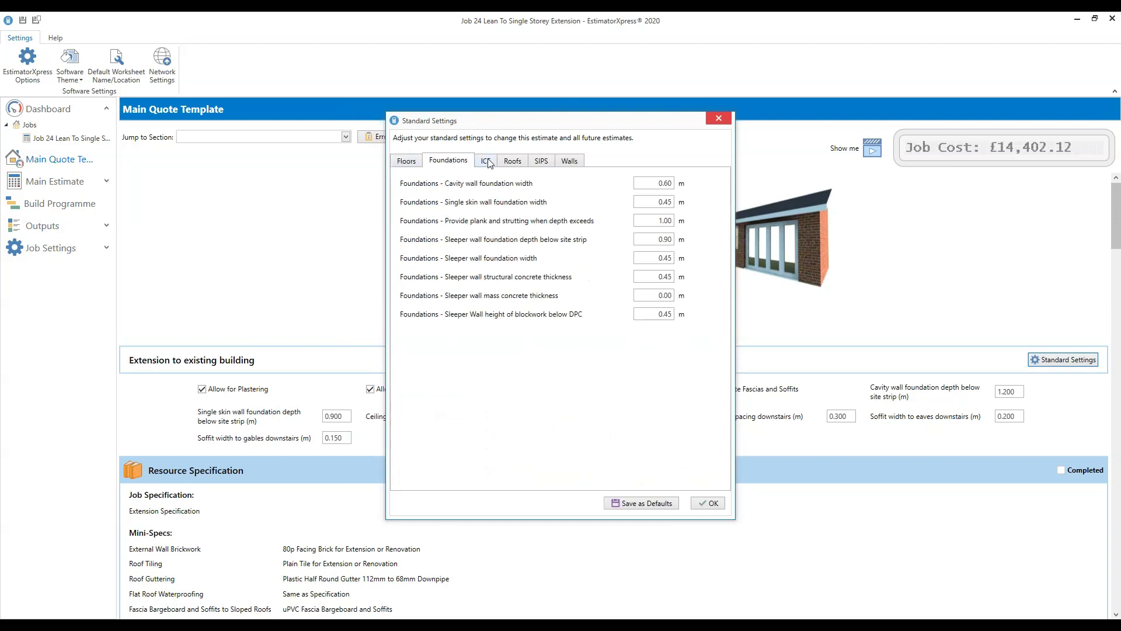
pyautogui.click(489, 164)
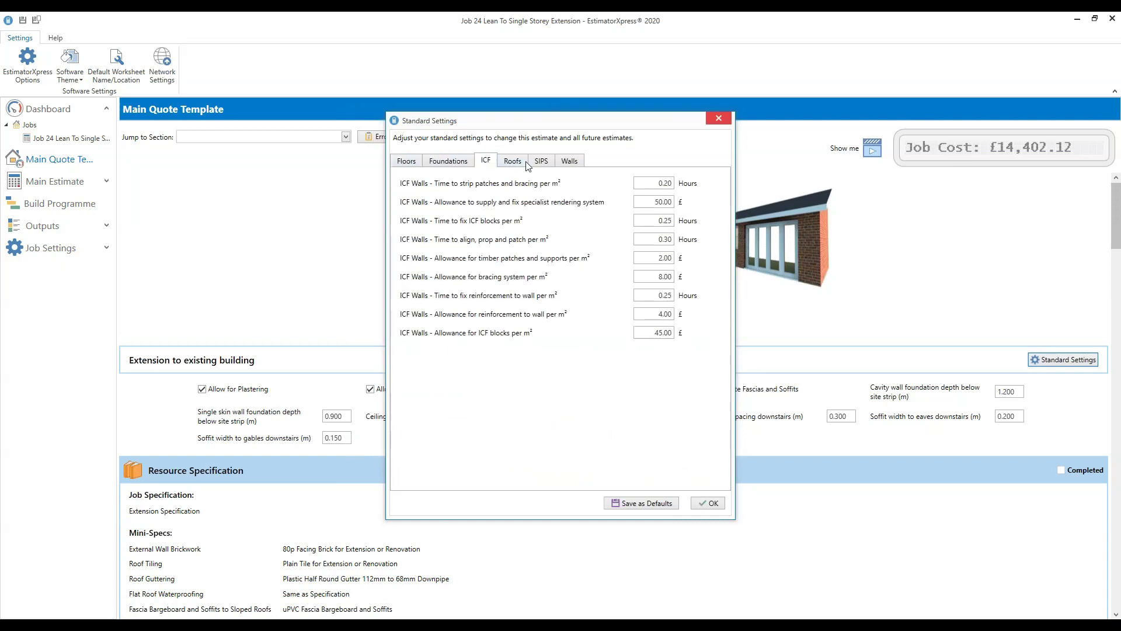
pyautogui.click(516, 165)
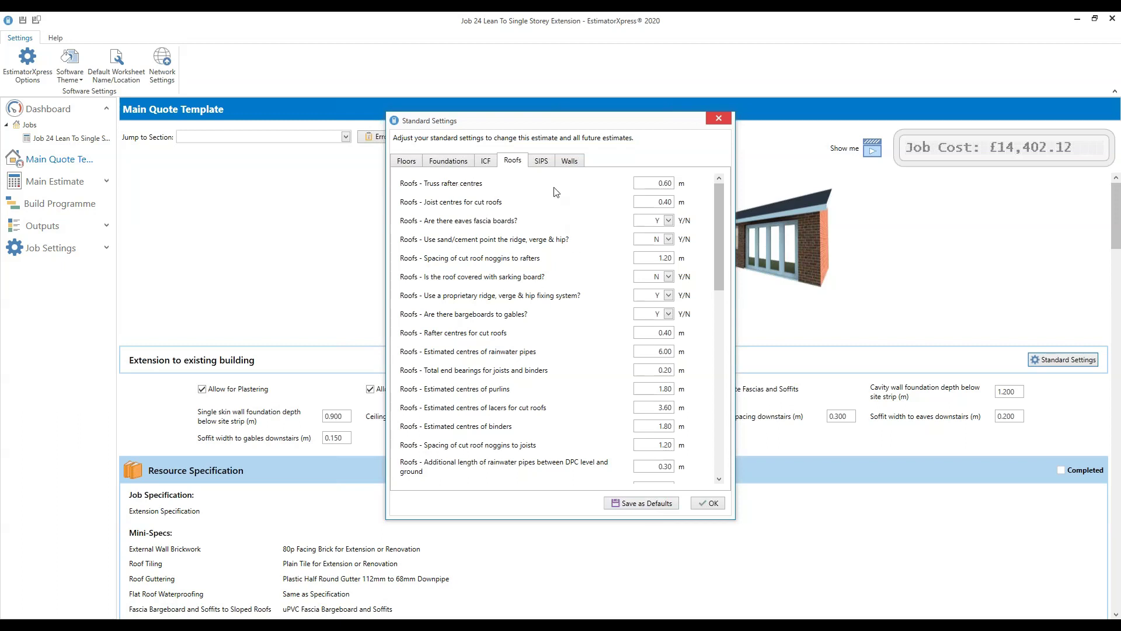
pyautogui.click(487, 163)
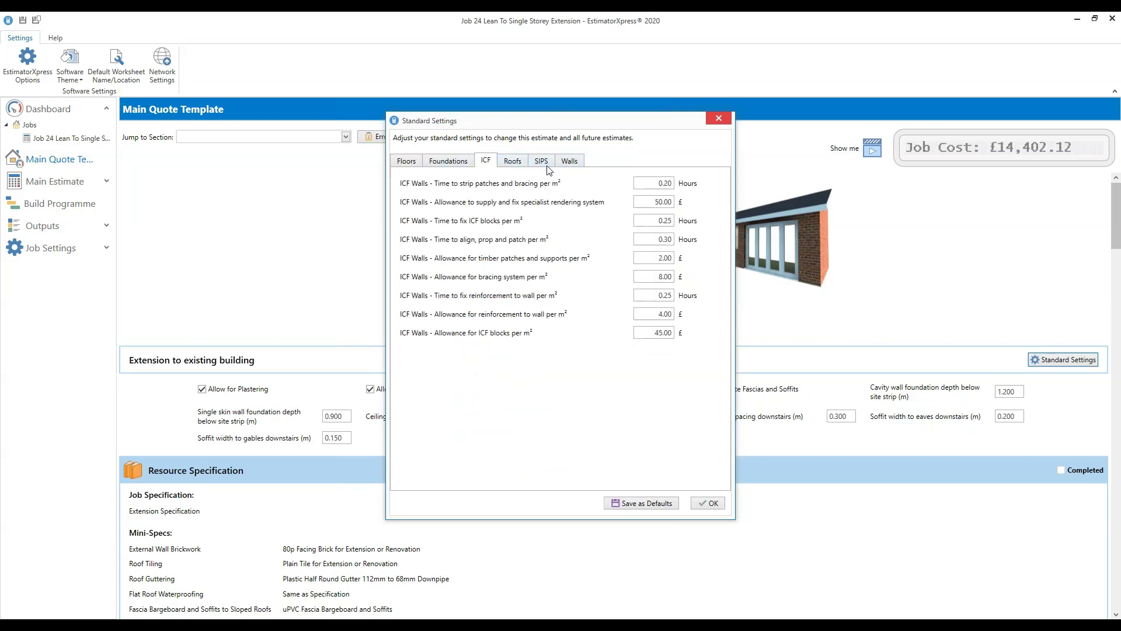
pyautogui.click(545, 168)
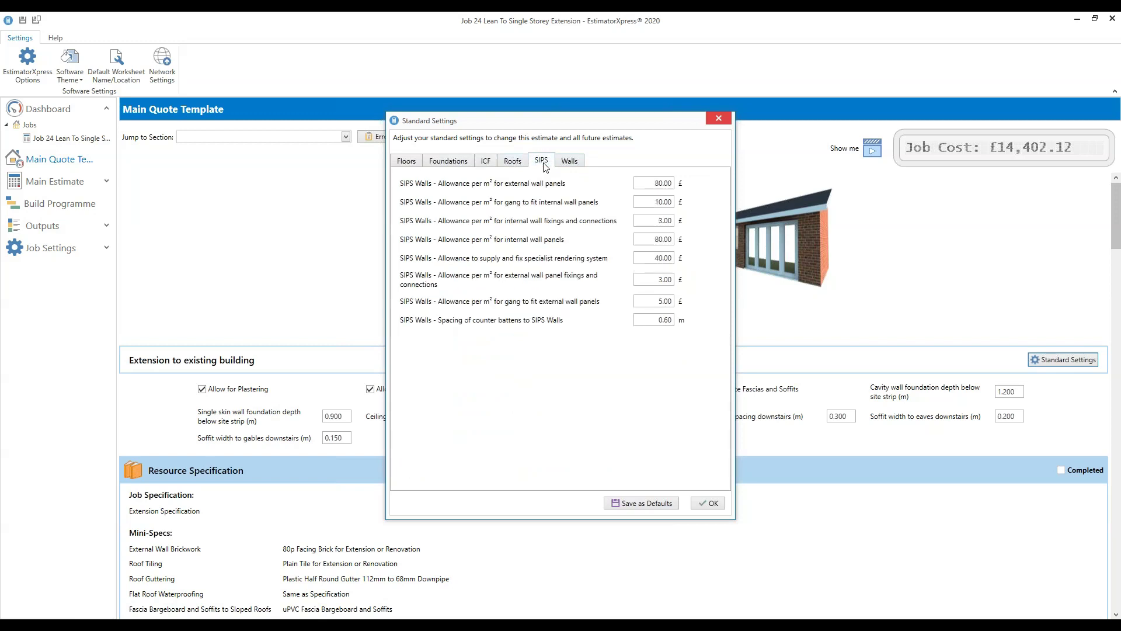
pyautogui.click(567, 164)
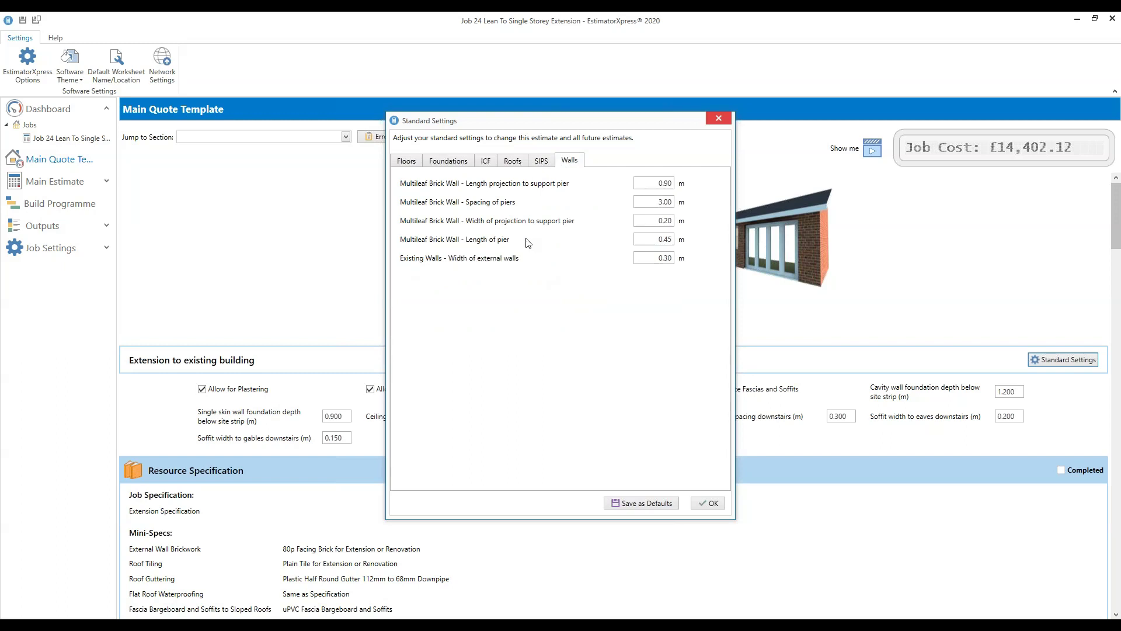
pyautogui.click(412, 164)
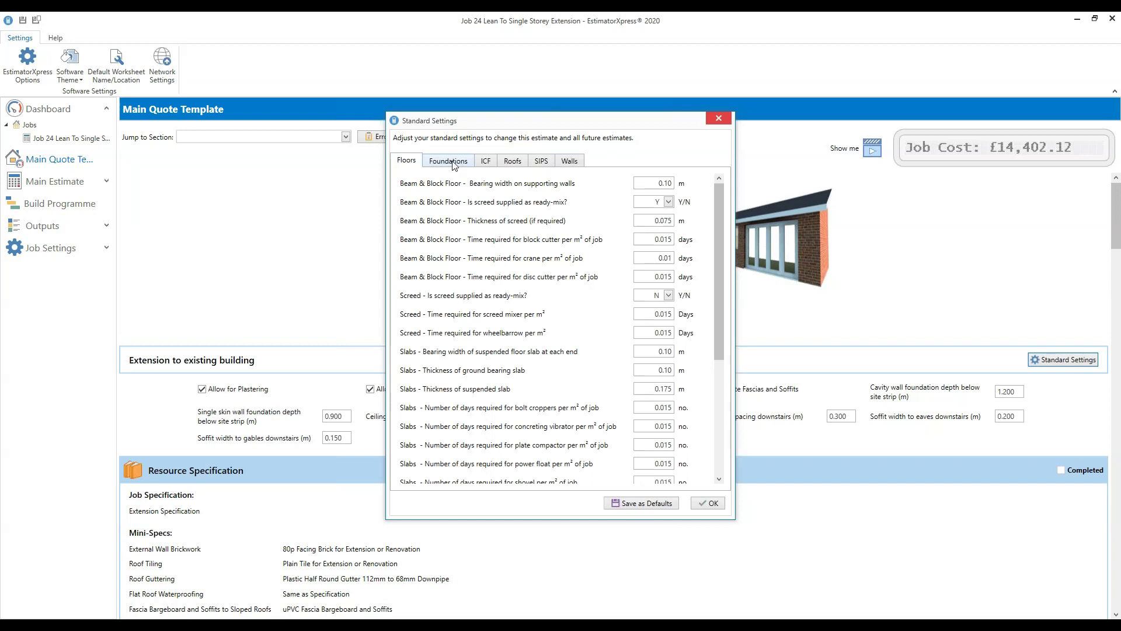
pyautogui.click(711, 503)
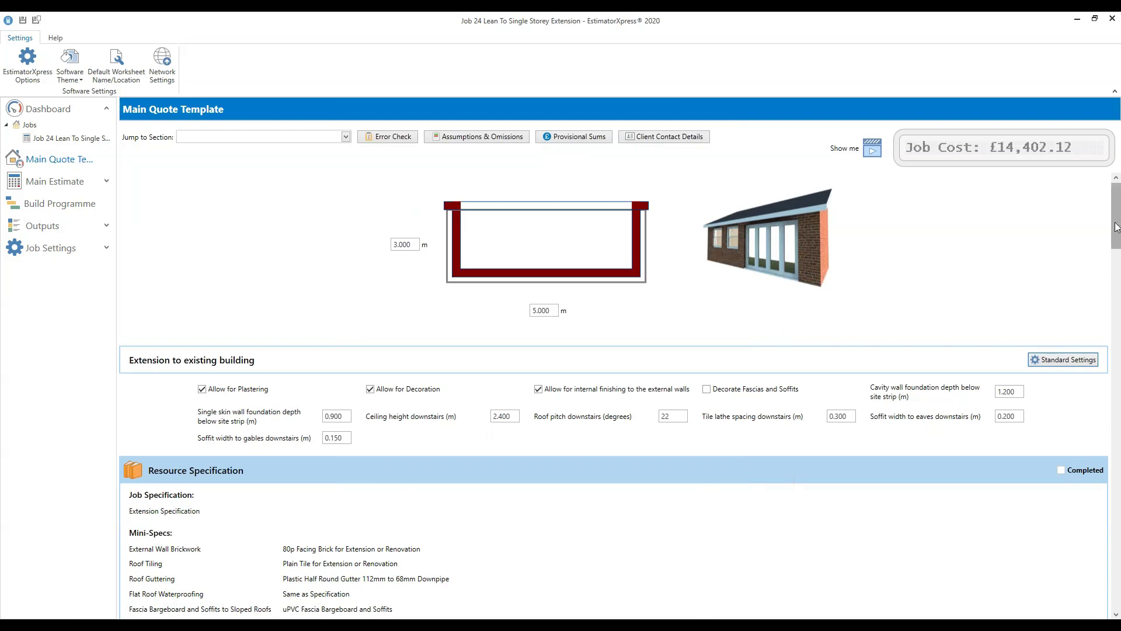
# Open the job's specification and mini-specs for editing and choose Extension Specification as the main specification
pyautogui.moveTo(1116, 229); pyautogui.dragTo(1116, 269)
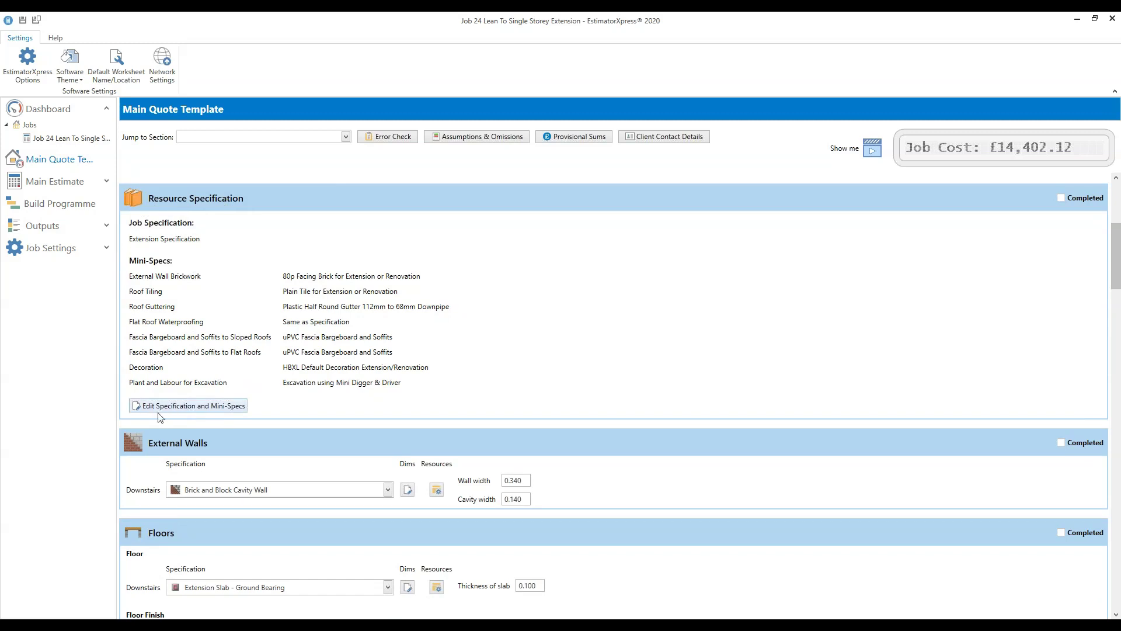
pyautogui.click(223, 409)
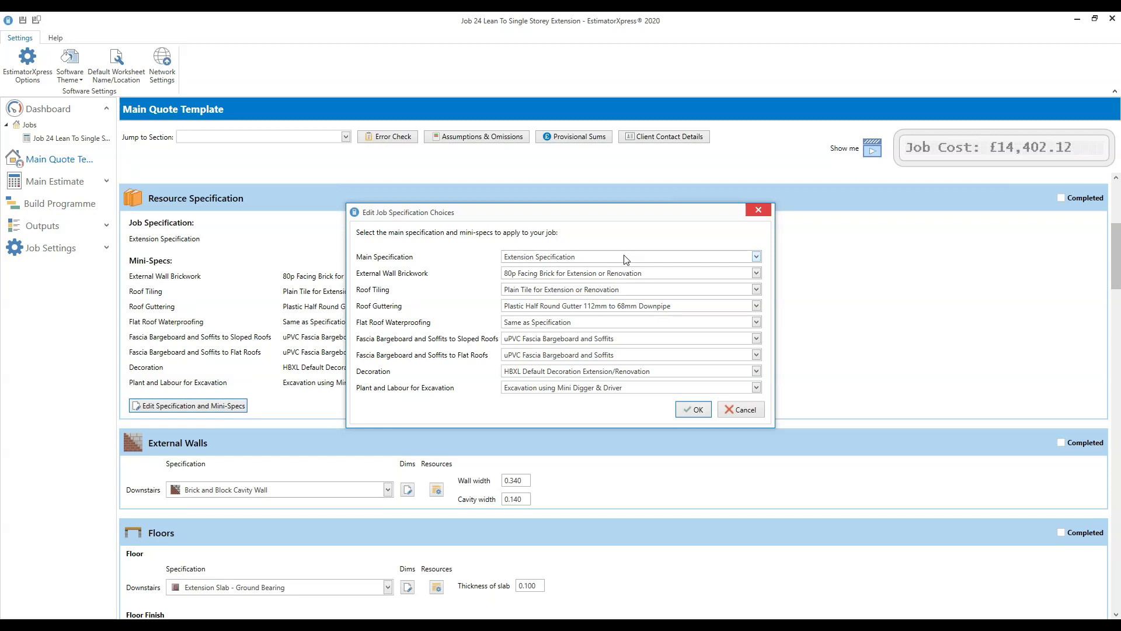
pyautogui.click(756, 257)
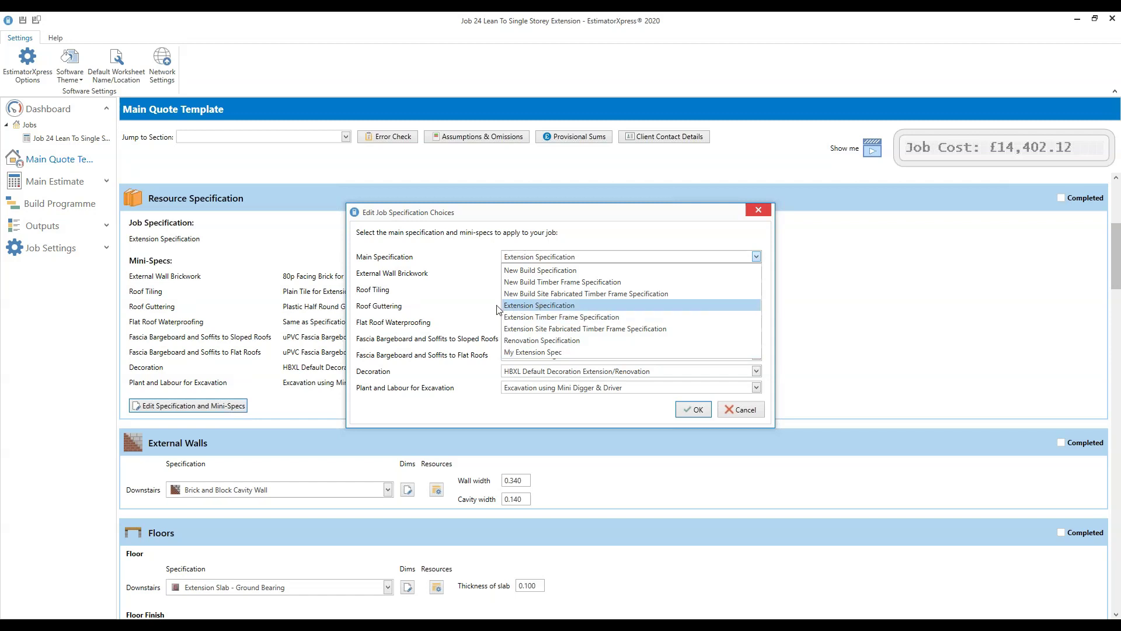
pyautogui.click(564, 307)
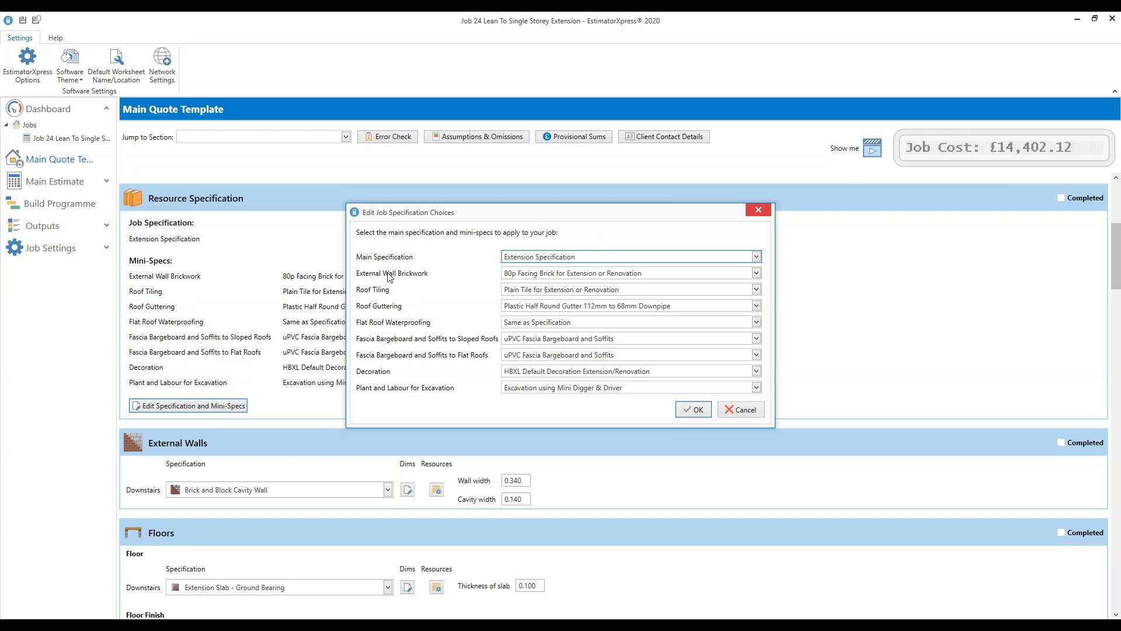
# Set the external wall brickwork mini-spec to 90p Facing Brick for Extension or Renovation
pyautogui.click(756, 273)
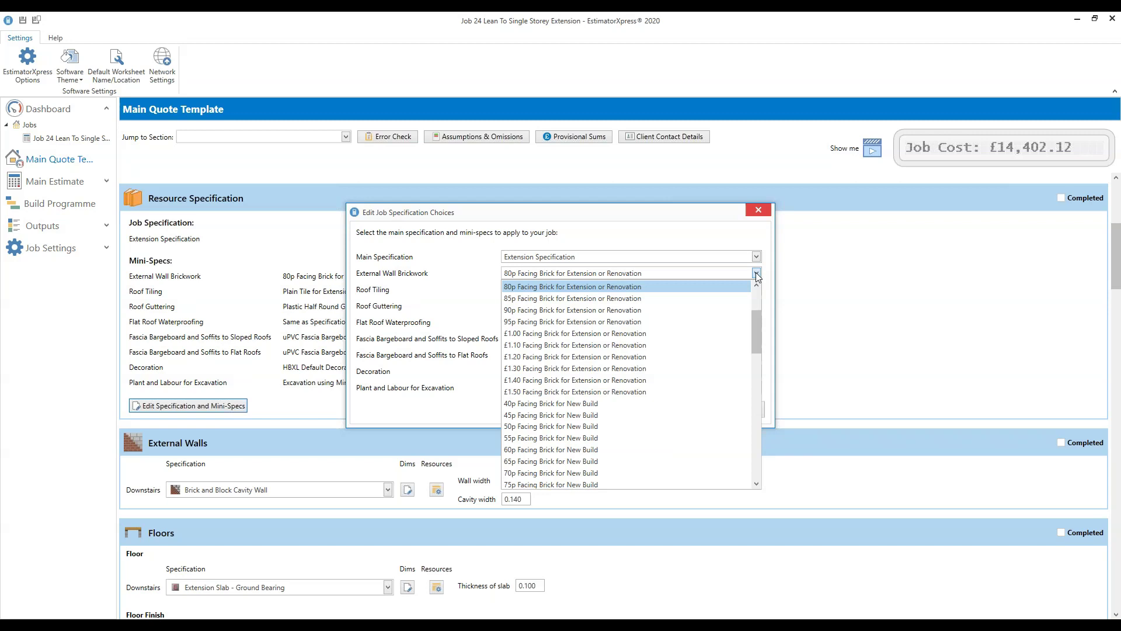
pyautogui.scroll(1, 756, 275)
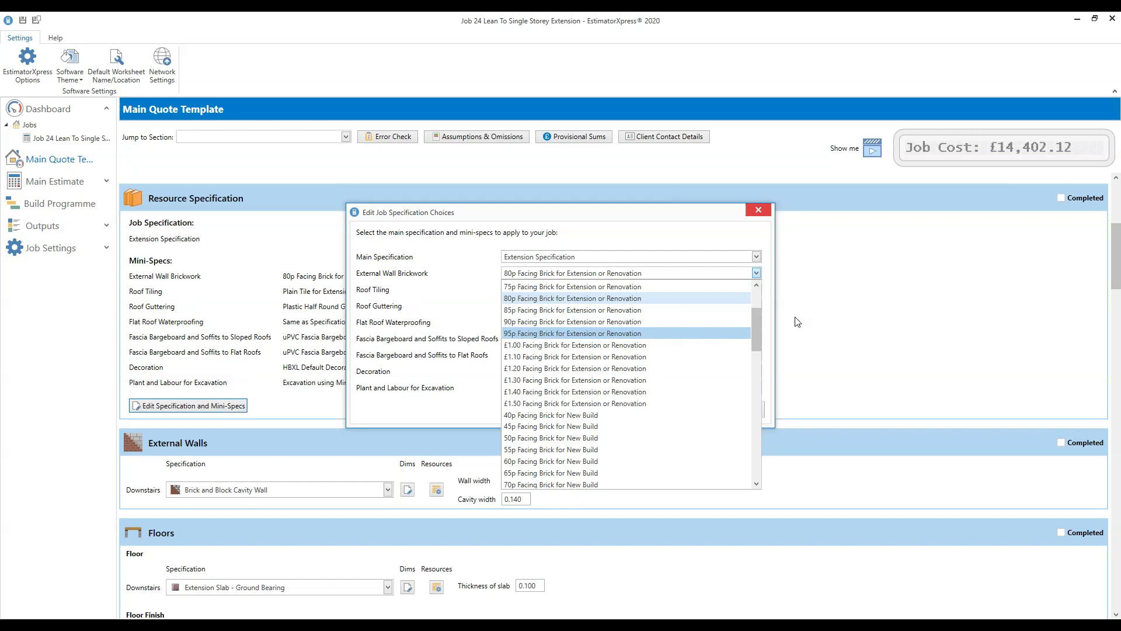
pyautogui.moveTo(756, 321)
pyautogui.mouseDown()
pyautogui.moveTo(747, 437)
pyautogui.moveTo(772, 316)
pyautogui.mouseUp()
pyautogui.scroll(-2, 747, 435)
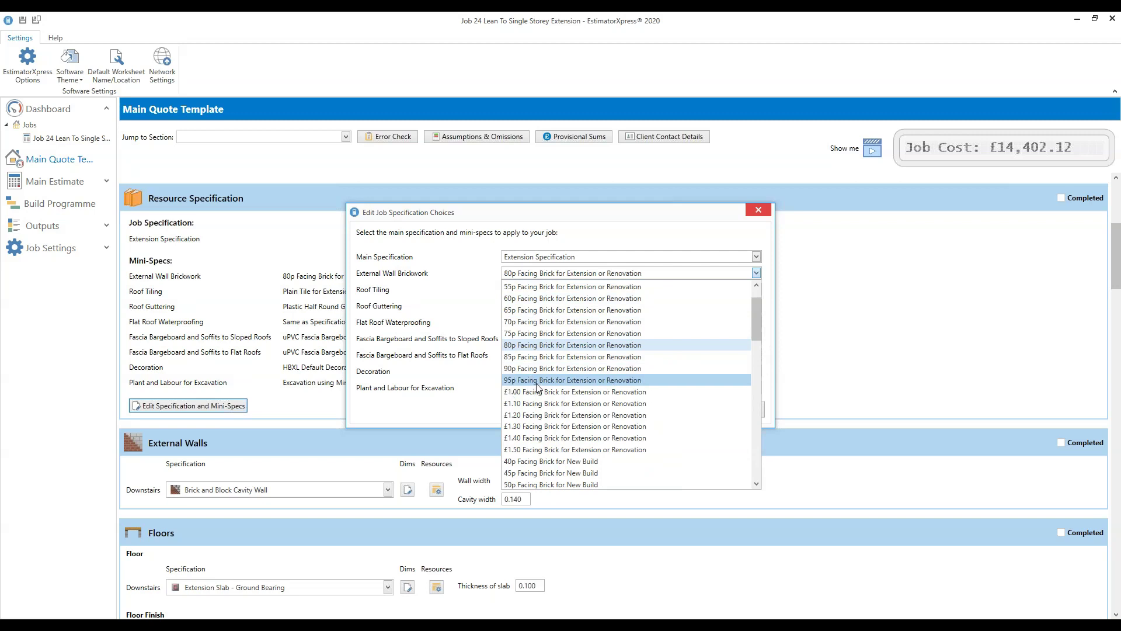
pyautogui.moveTo(762, 324); pyautogui.dragTo(758, 353)
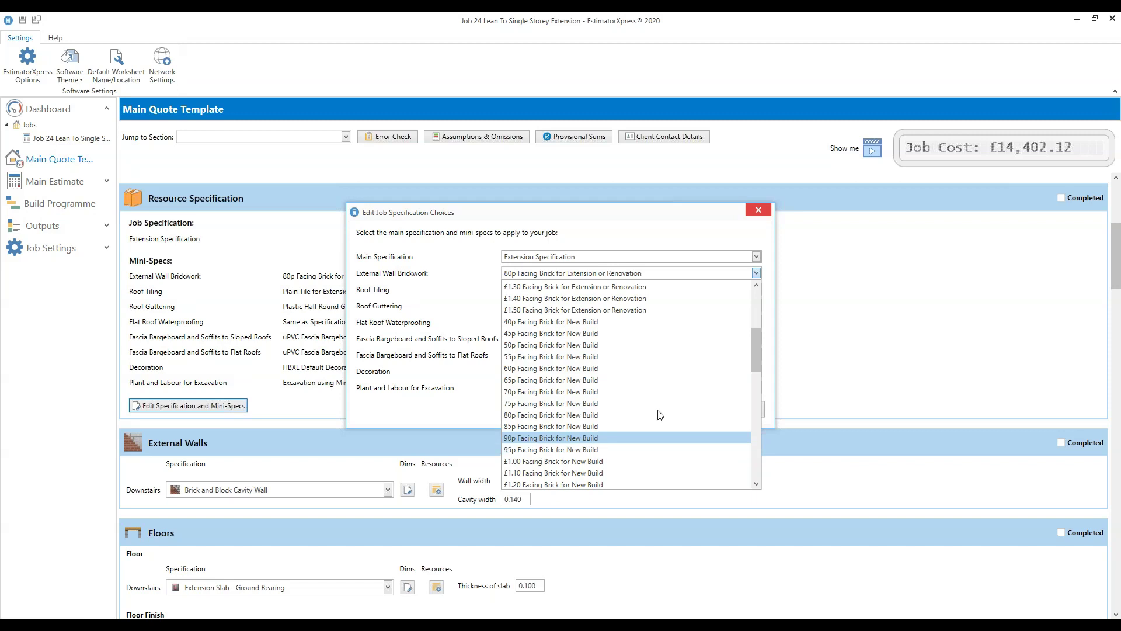
pyautogui.moveTo(754, 358); pyautogui.dragTo(768, 331)
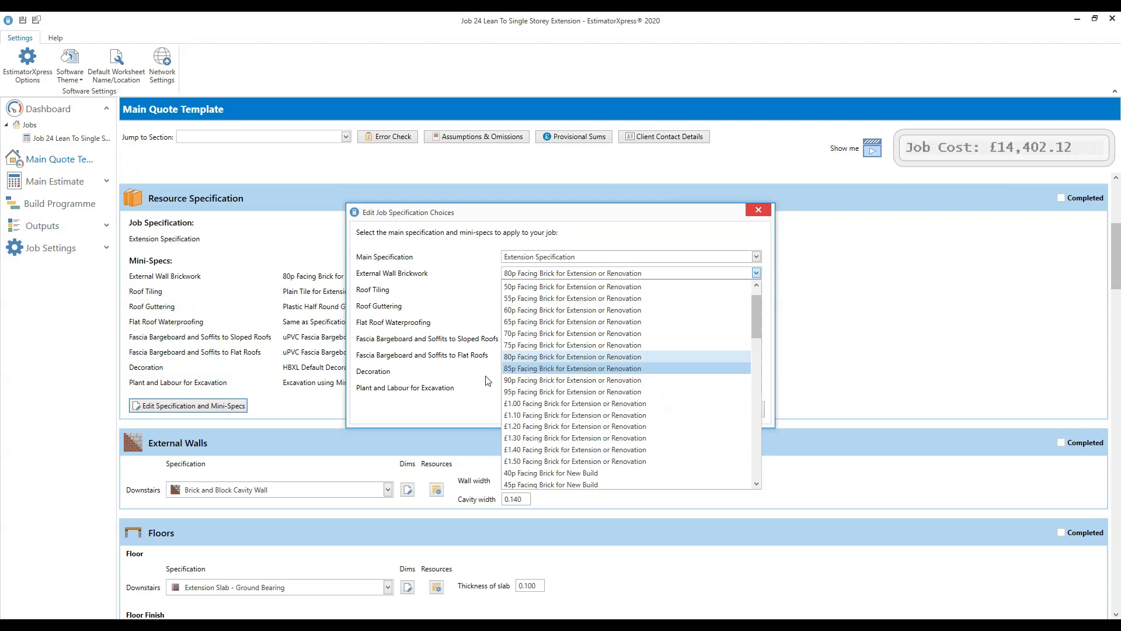
pyautogui.click(533, 380)
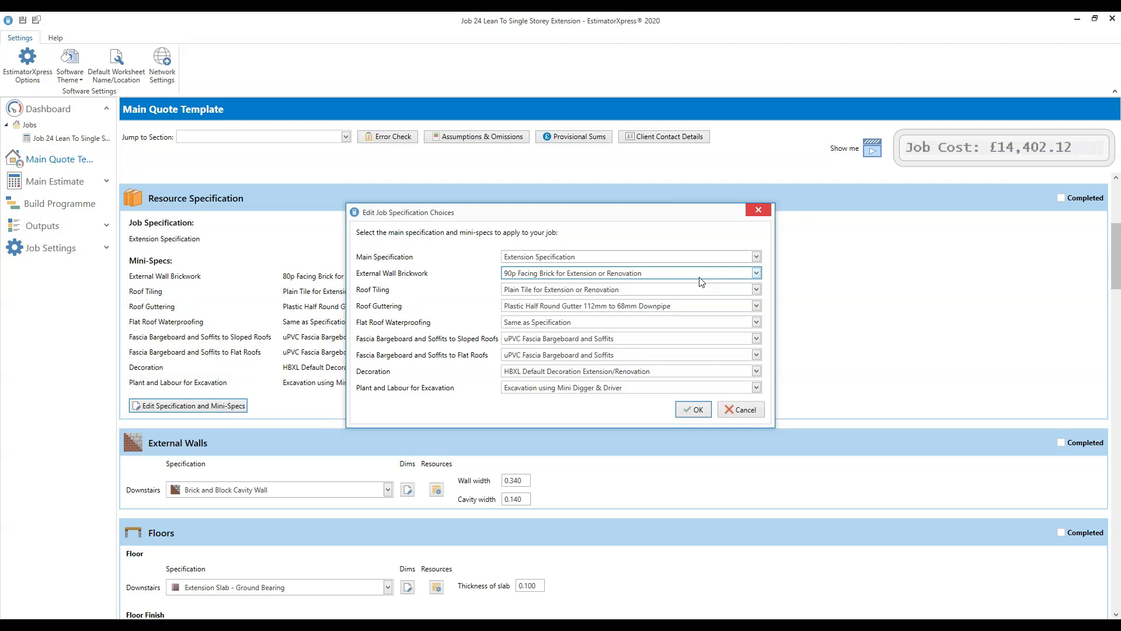
# Set roof tiling to Pantile for Extension or Renovation and roof guttering to Plastic Rectangular Gutter to 68mm Round Downpipe
pyautogui.click(757, 289)
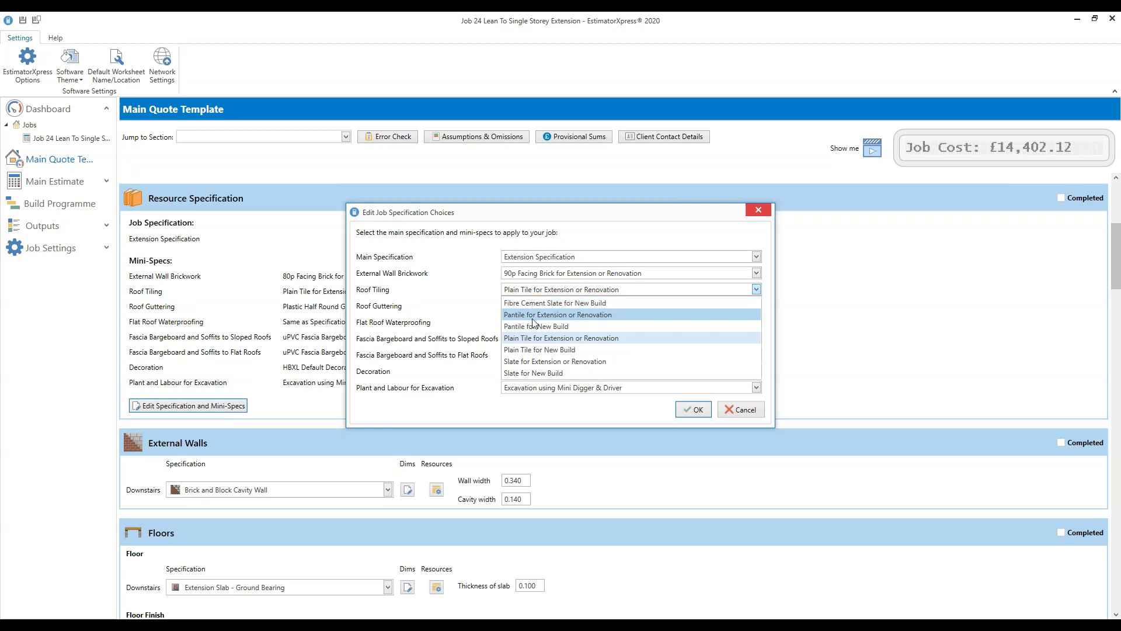
pyautogui.click(610, 316)
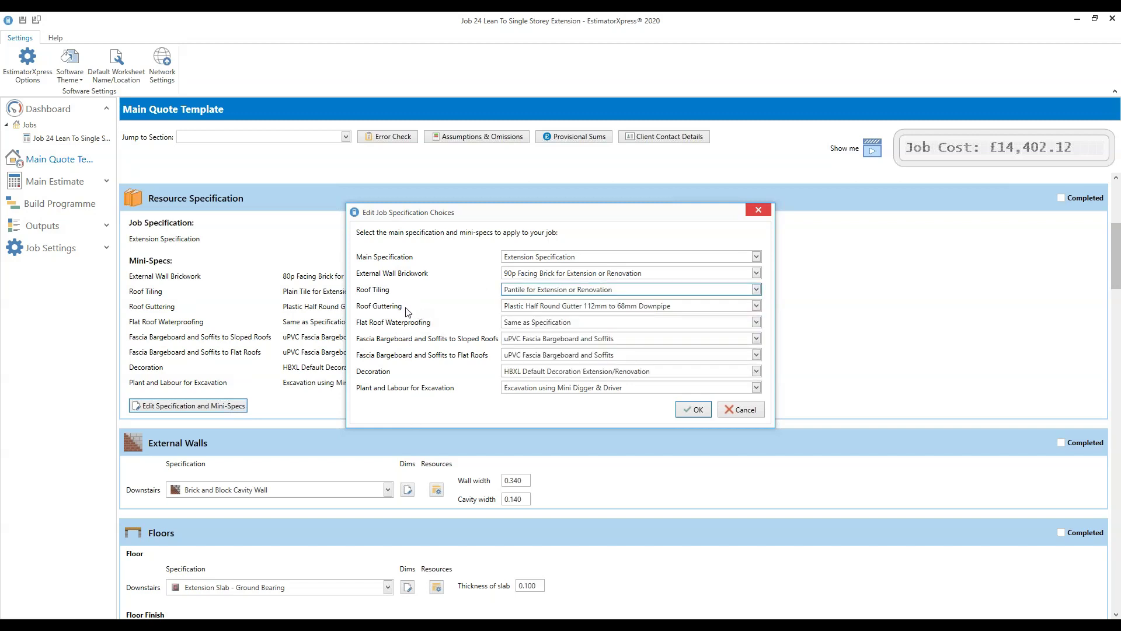
pyautogui.click(756, 306)
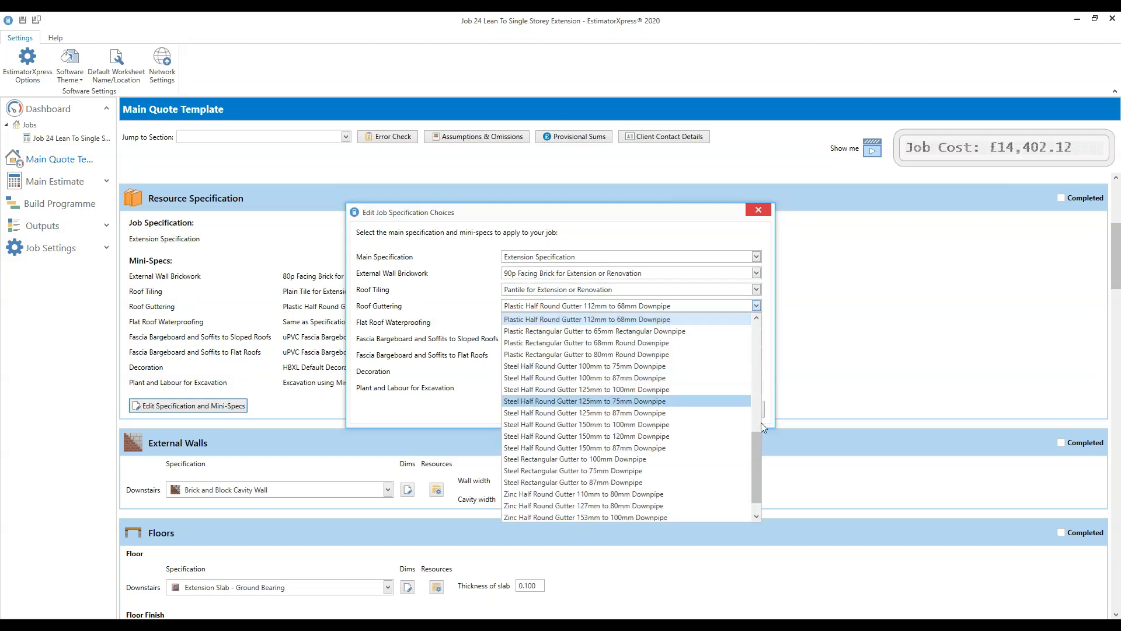
pyautogui.moveTo(758, 437)
pyautogui.mouseDown()
pyautogui.moveTo(769, 323)
pyautogui.moveTo(770, 449)
pyautogui.mouseUp()
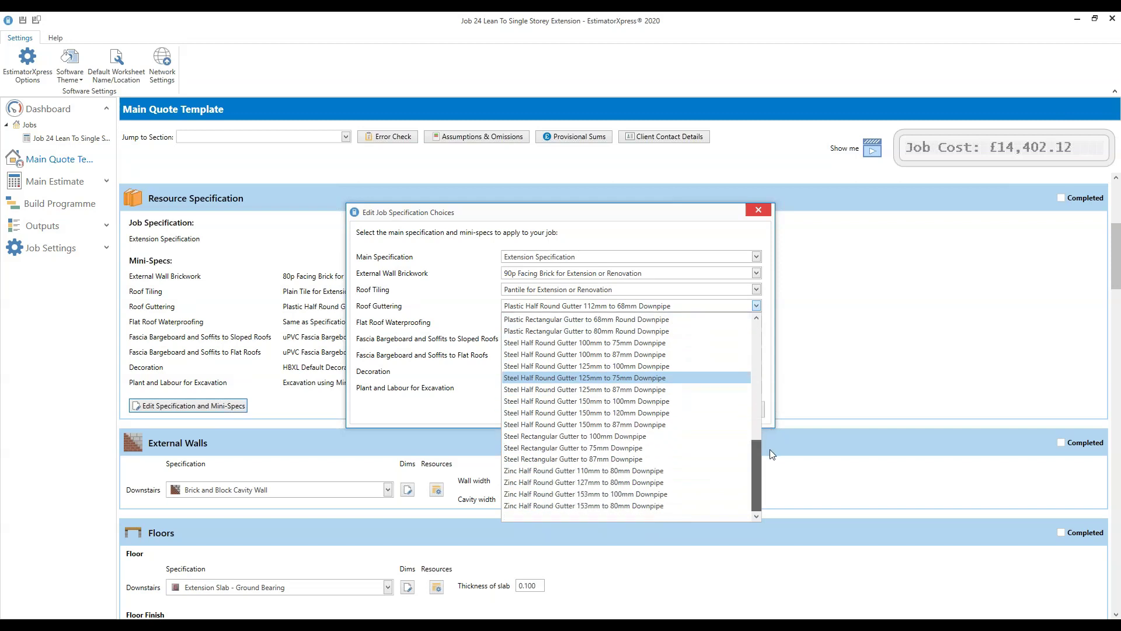
pyautogui.moveTo(770, 450); pyautogui.dragTo(769, 449)
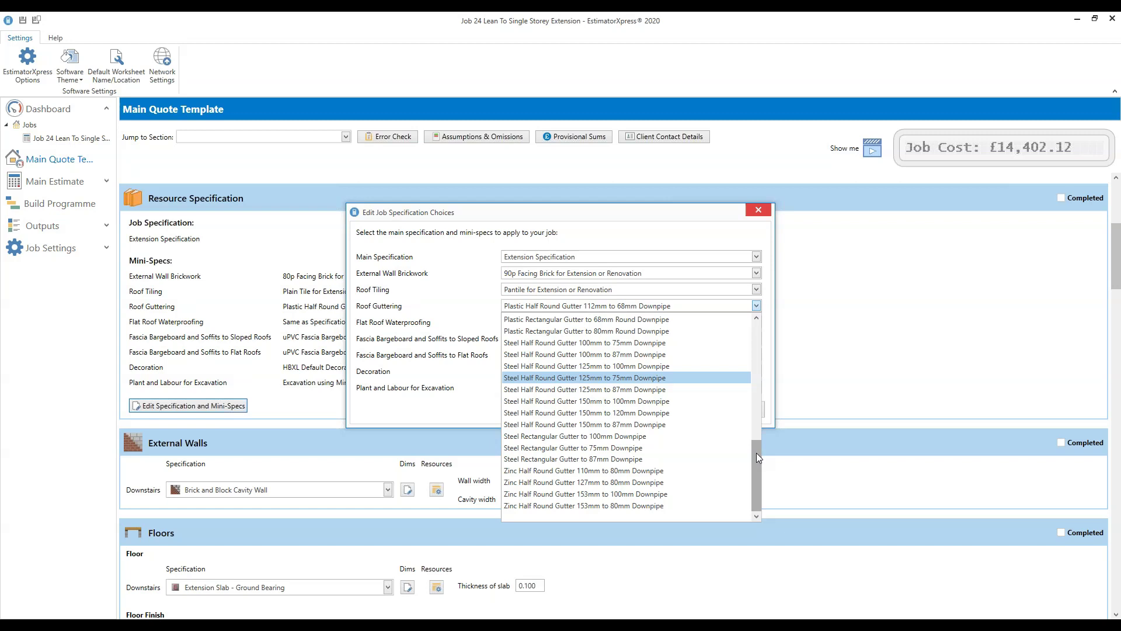
pyautogui.moveTo(756, 453); pyautogui.dragTo(766, 421)
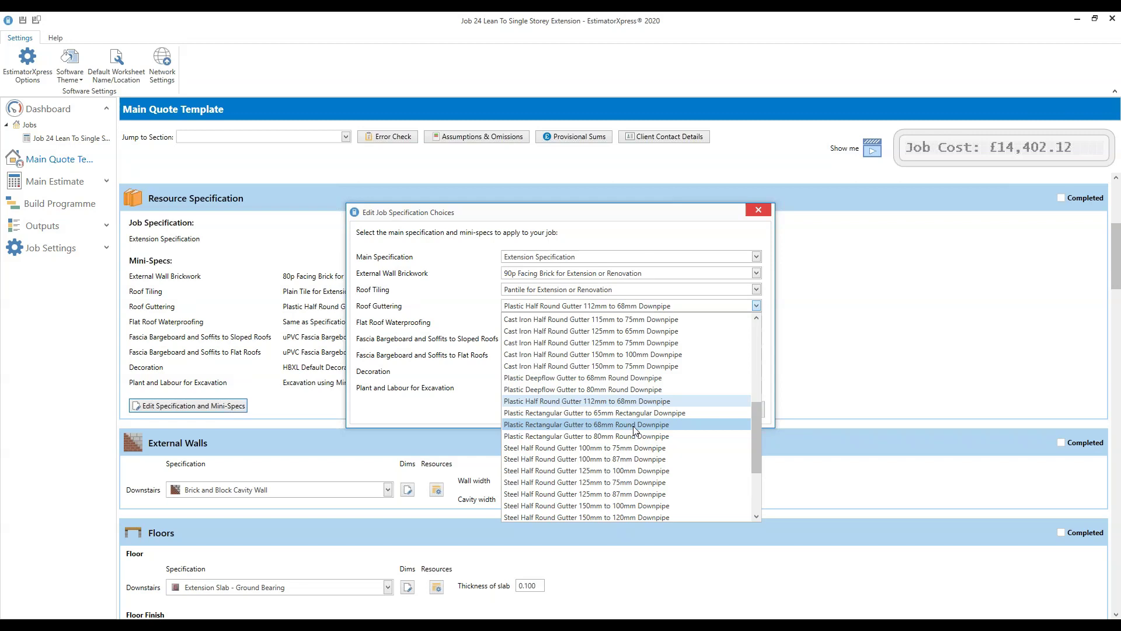
pyautogui.click(682, 426)
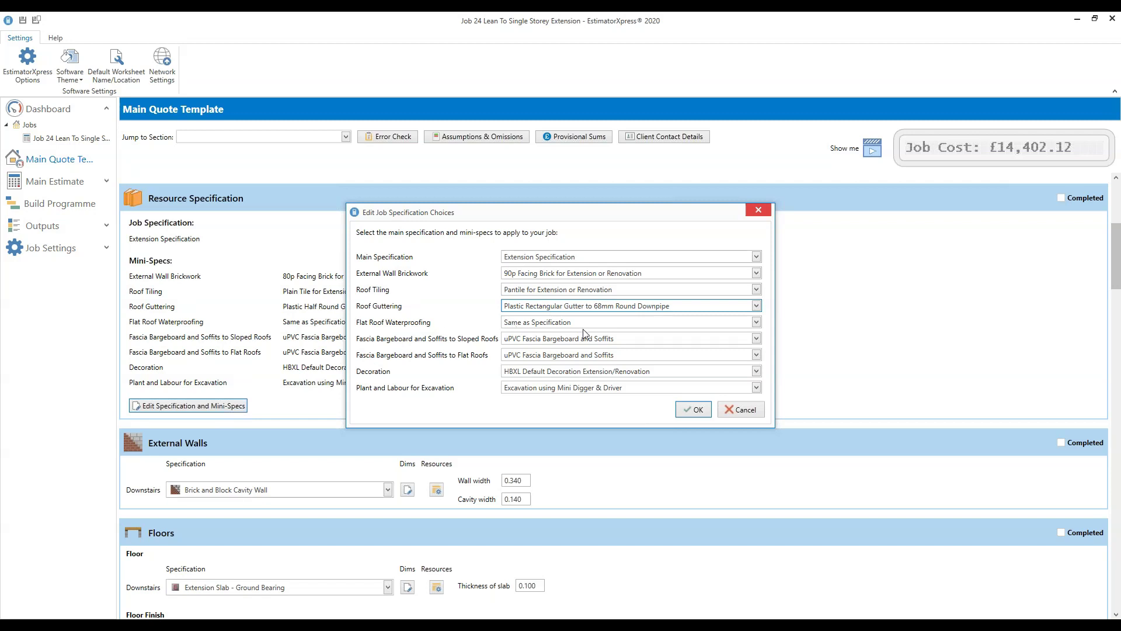
# Keep flat roof waterproofing as Same as Specification and choose uPVC Fascia Bargeboard and Soffits for the sloped roofs
pyautogui.click(757, 322)
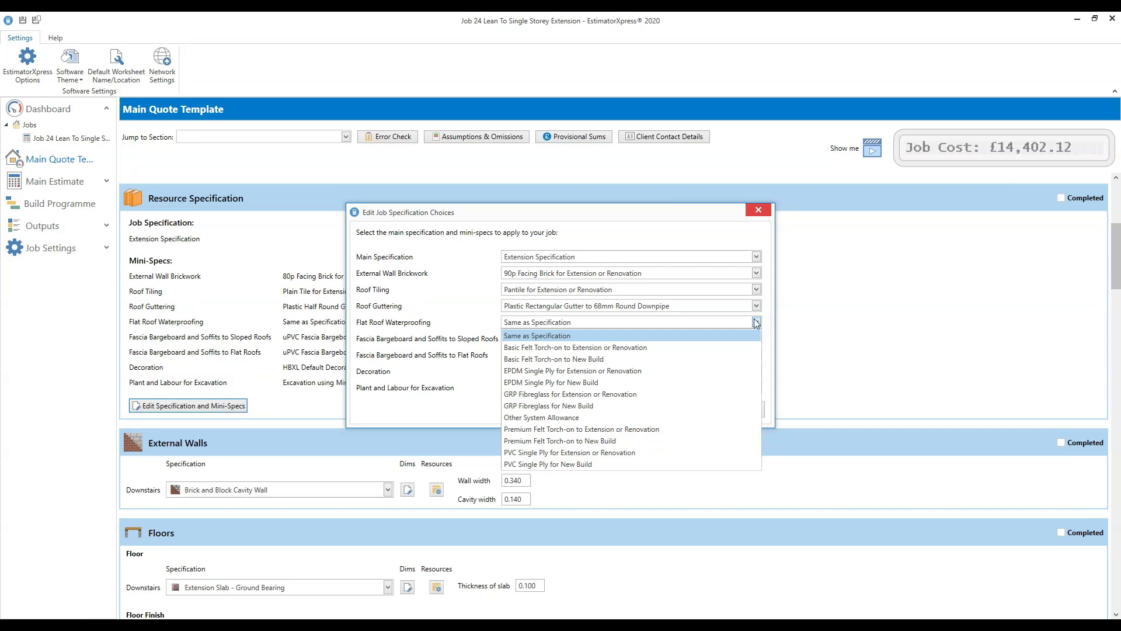
pyautogui.click(454, 305)
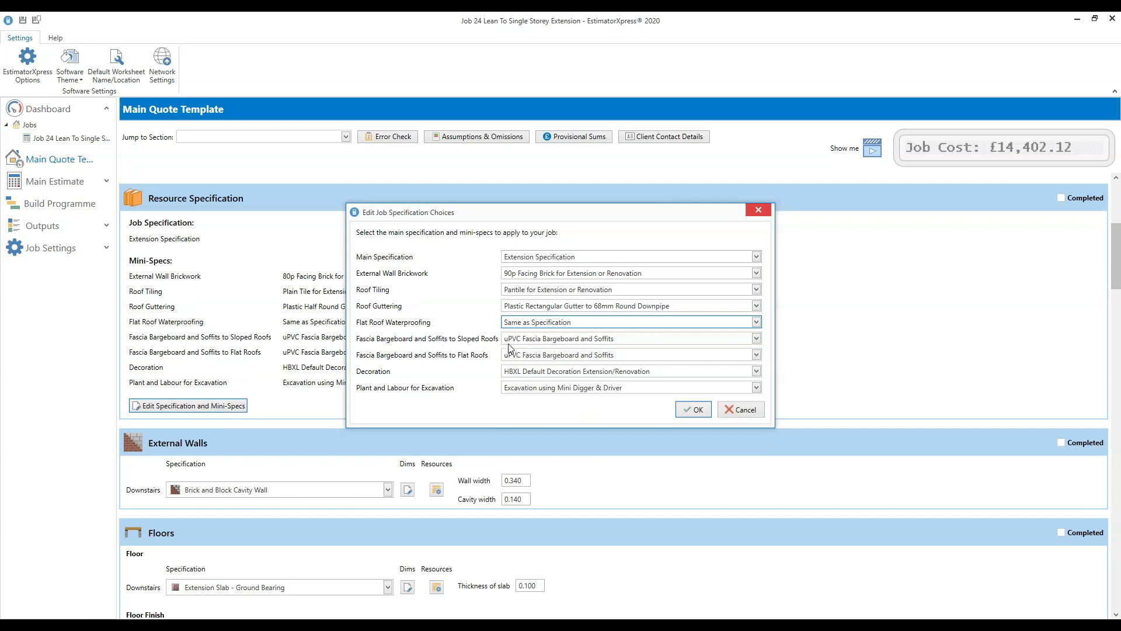
pyautogui.click(757, 338)
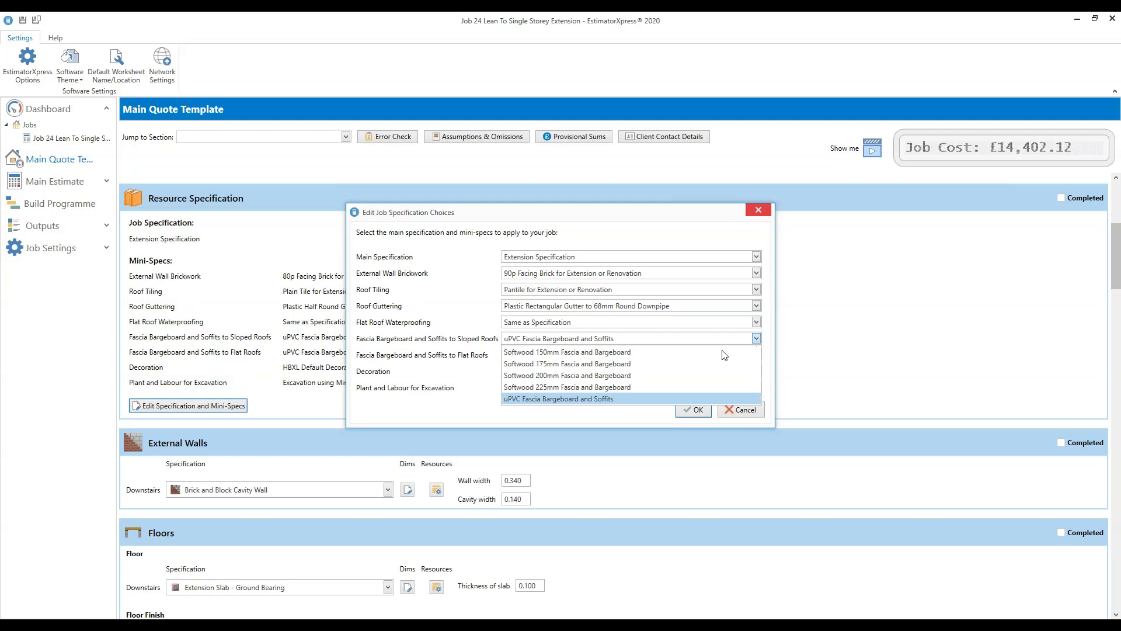
pyautogui.click(557, 403)
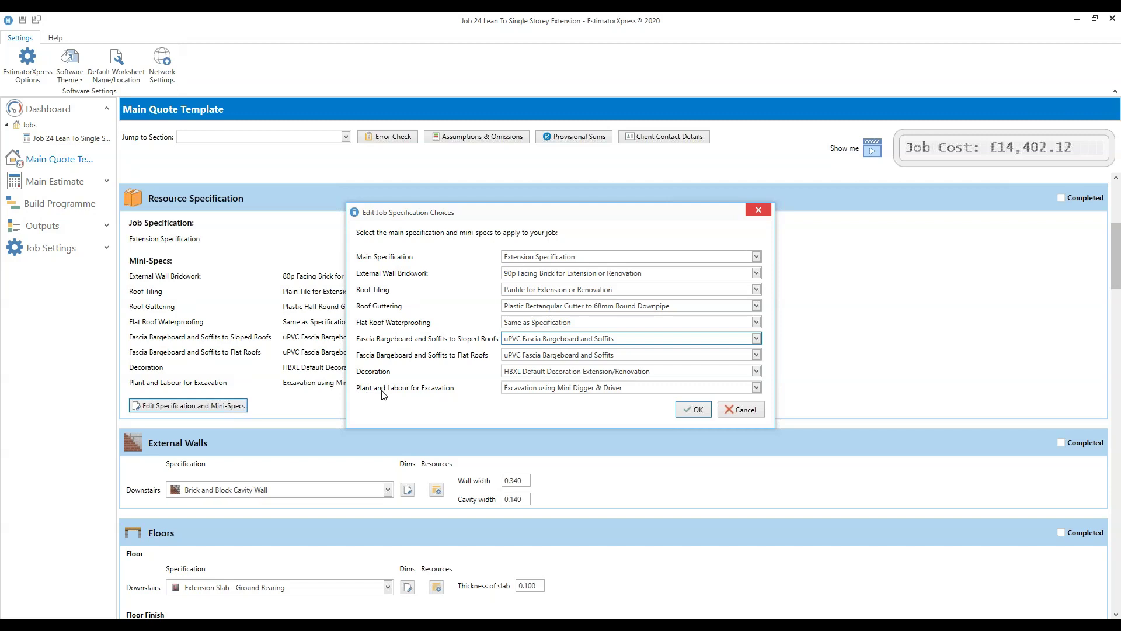
# Choose Excavation using Mini Digger & Driver for plant and labour, then apply the specification choices and recalculate the job
pyautogui.click(756, 388)
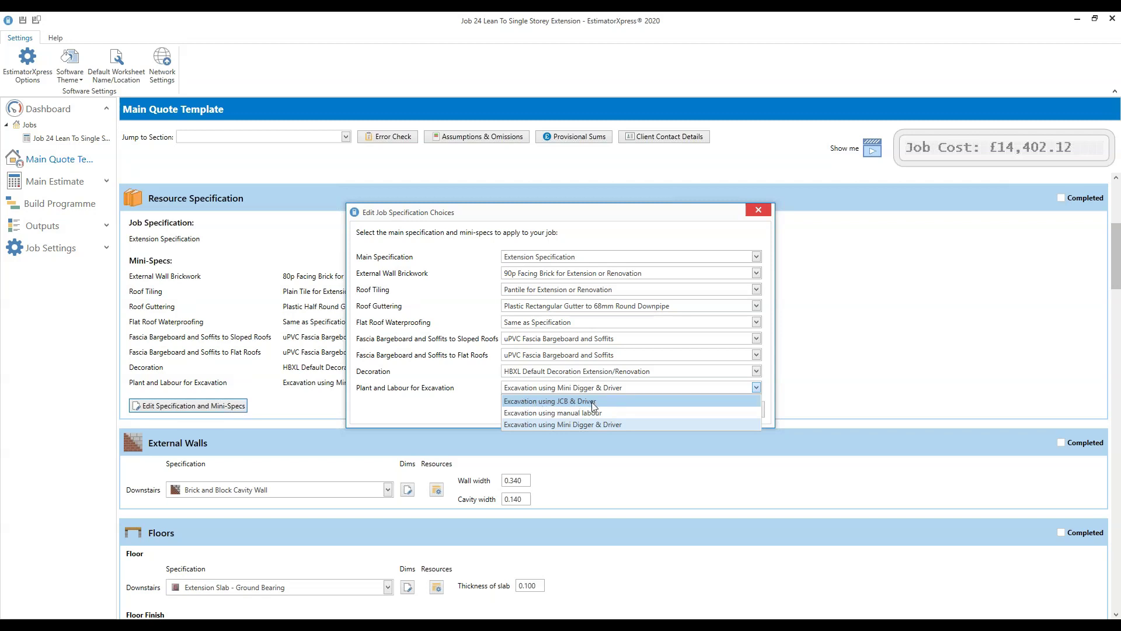
pyautogui.click(564, 425)
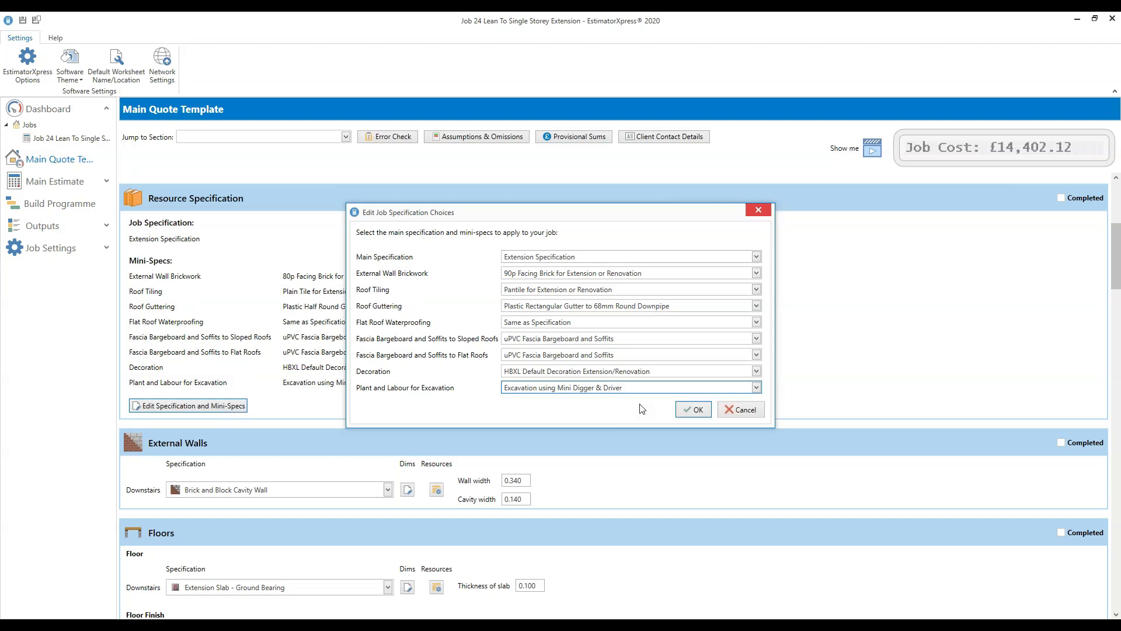
pyautogui.click(697, 411)
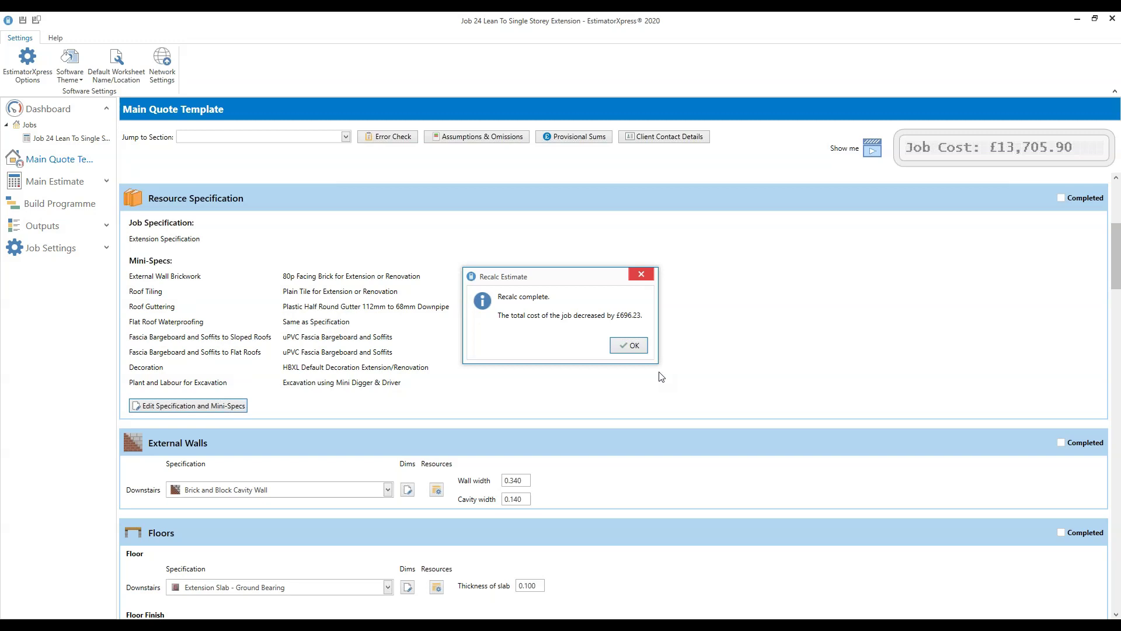
pyautogui.click(633, 347)
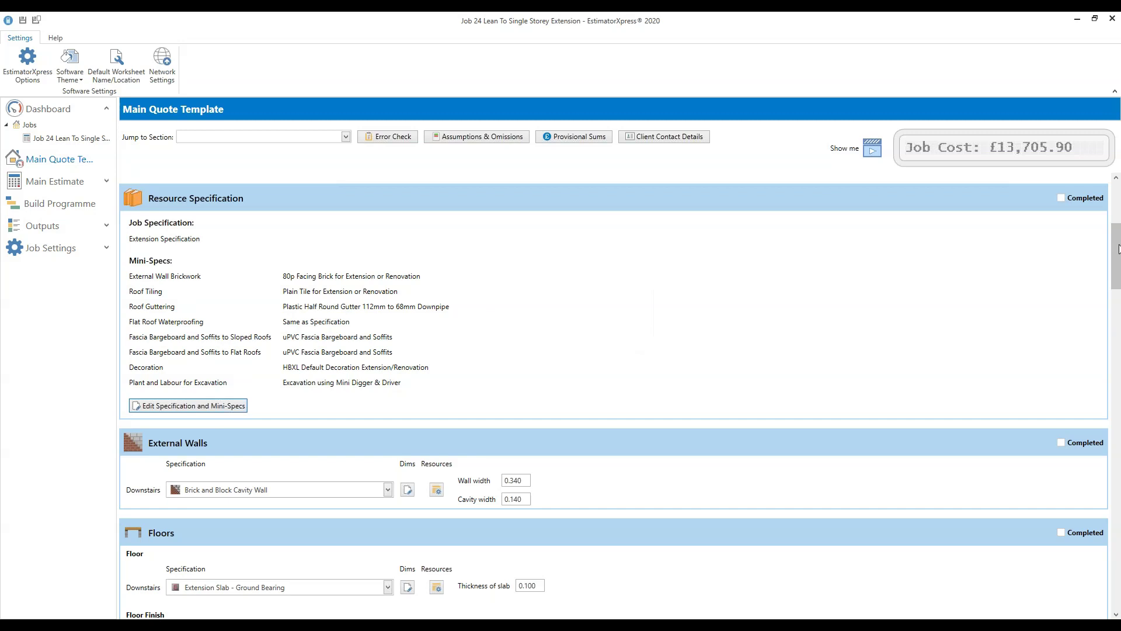
# Check the updated mini-specs and choose Brick and Block Cavity Wall as the downstairs external wall specification
pyautogui.scroll(5, 973, 301)
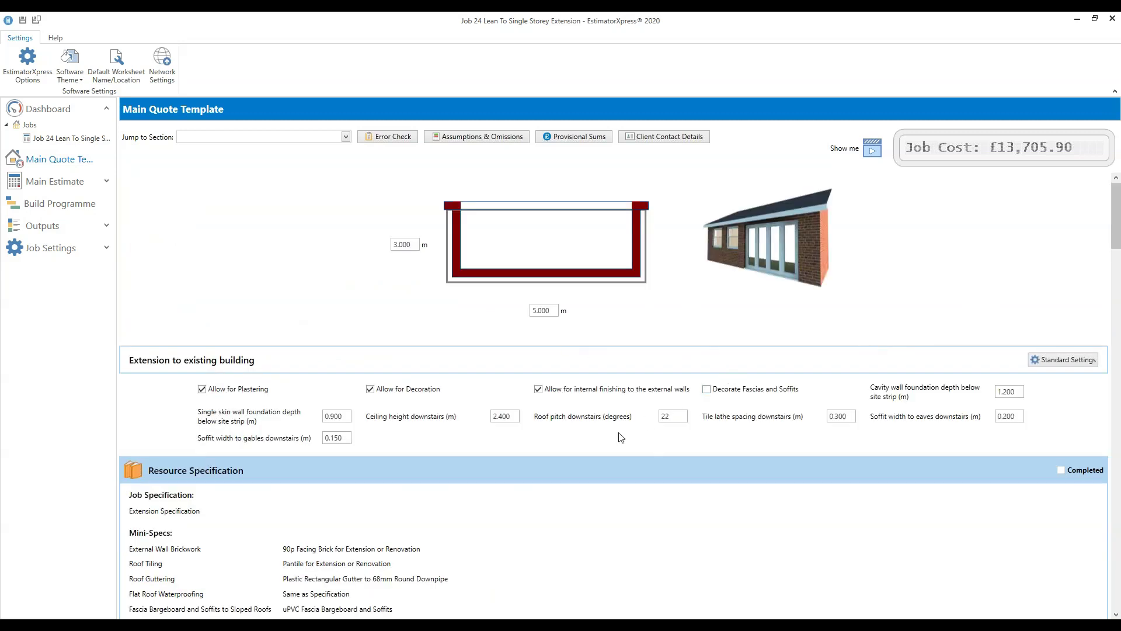
pyautogui.scroll(-1, 663, 436)
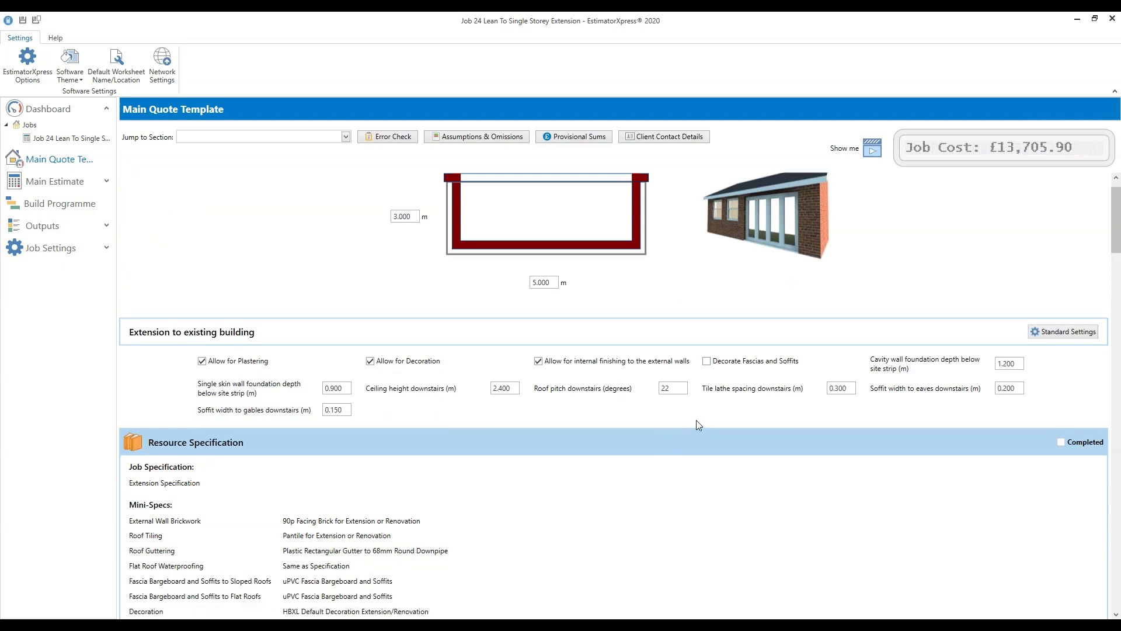
pyautogui.scroll(-4, 696, 420)
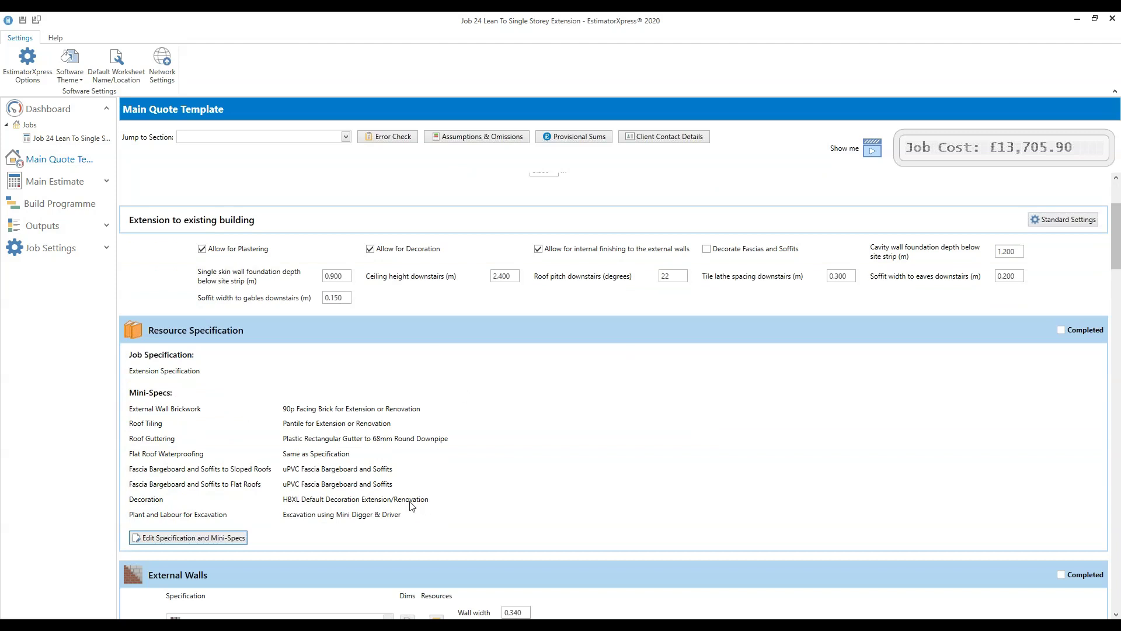
pyautogui.scroll(-12, 412, 505)
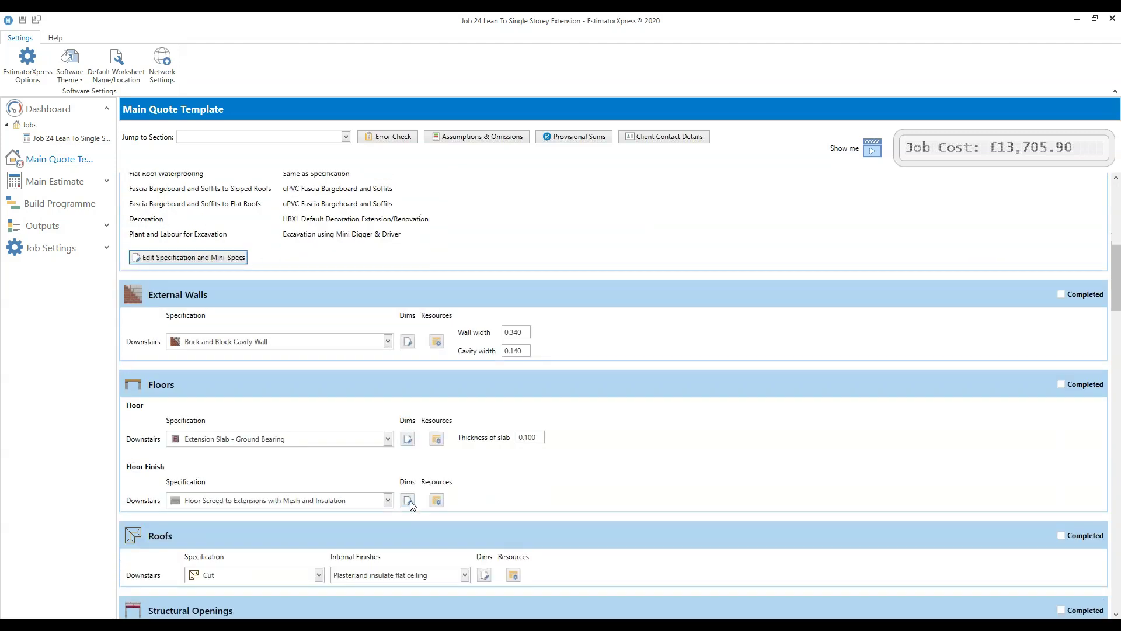
pyautogui.scroll(-2, 413, 506)
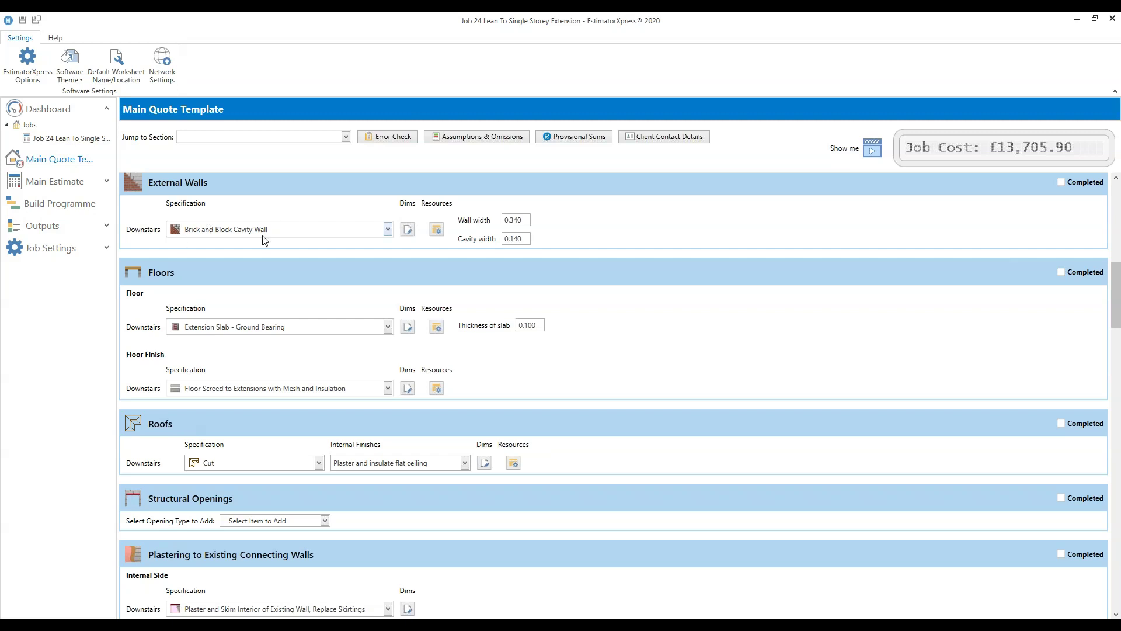
pyautogui.click(388, 230)
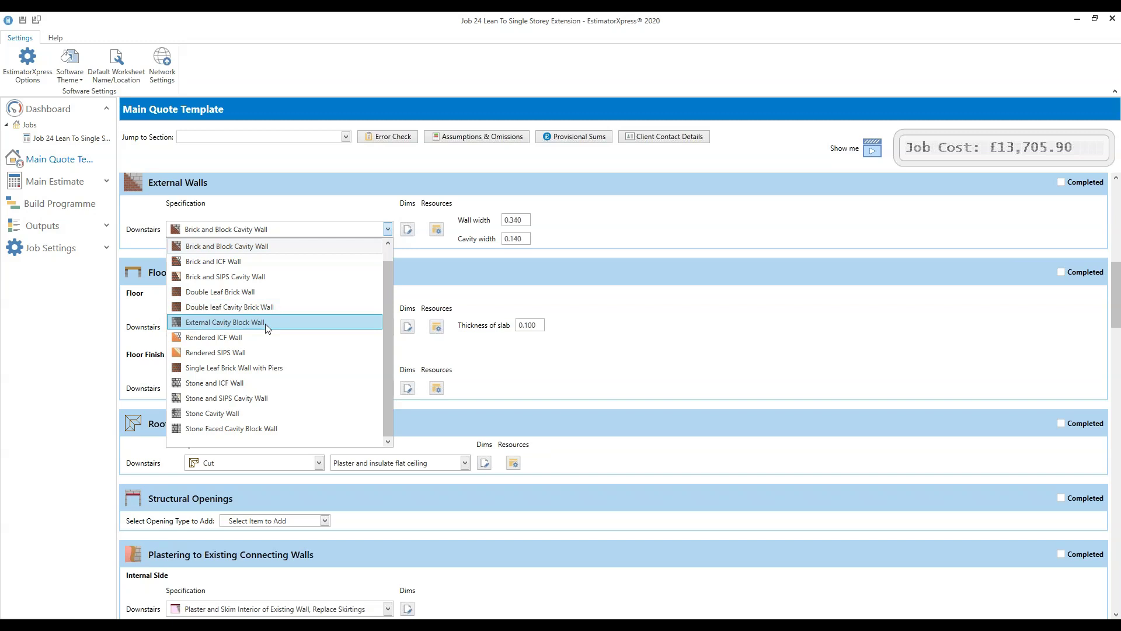
pyautogui.click(309, 246)
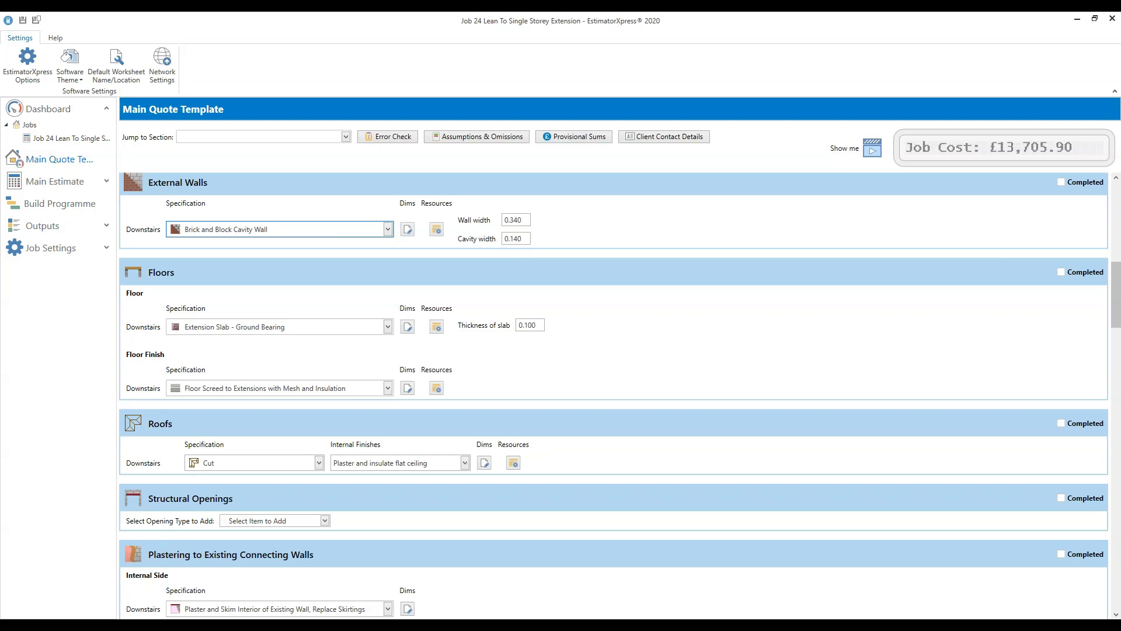
# Set the downstairs external wall width to 0.300 and its cavity width to 0.100
pyautogui.click(526, 221)
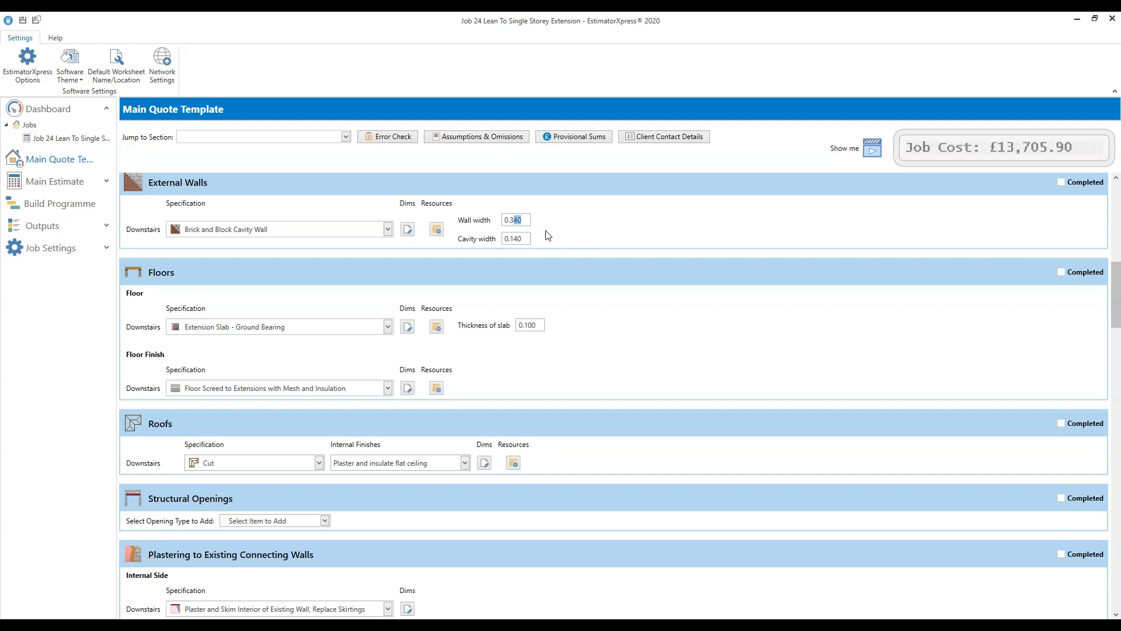
pyautogui.write('00')
pyautogui.click(522, 238)
pyautogui.press('BackSpace')
pyautogui.press('BackSpace')
pyautogui.write('00')
pyautogui.press('Return')
# Open the downstairs external wall dimensions and review the wall, foundation, footing, and plastering and decoration pages
pyautogui.click(407, 230)
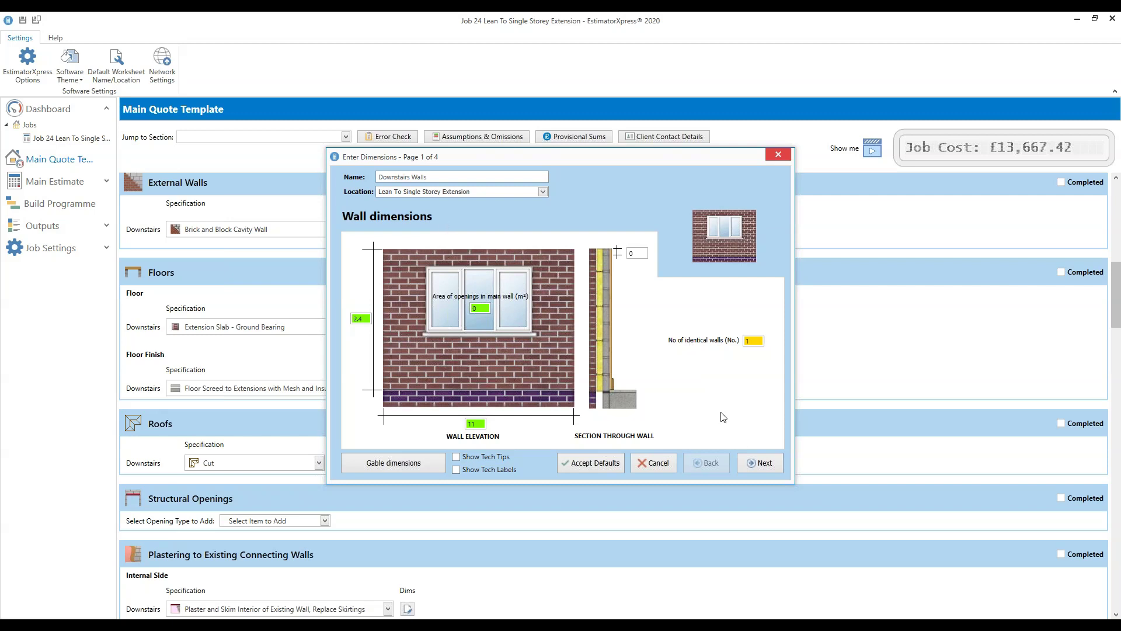
pyautogui.click(765, 464)
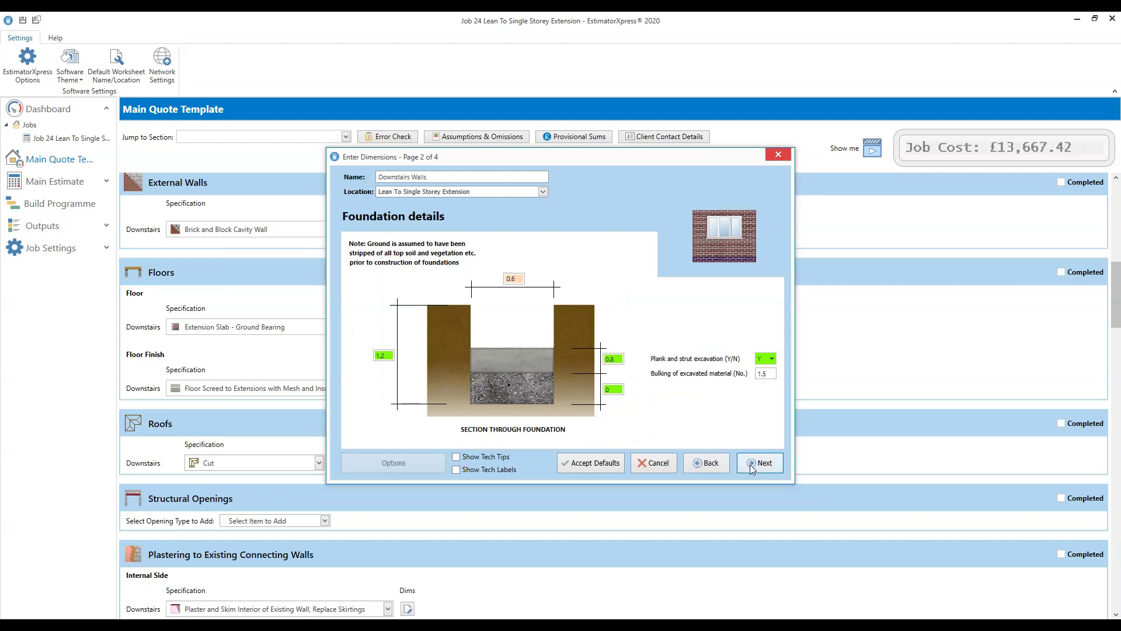
pyautogui.click(754, 464)
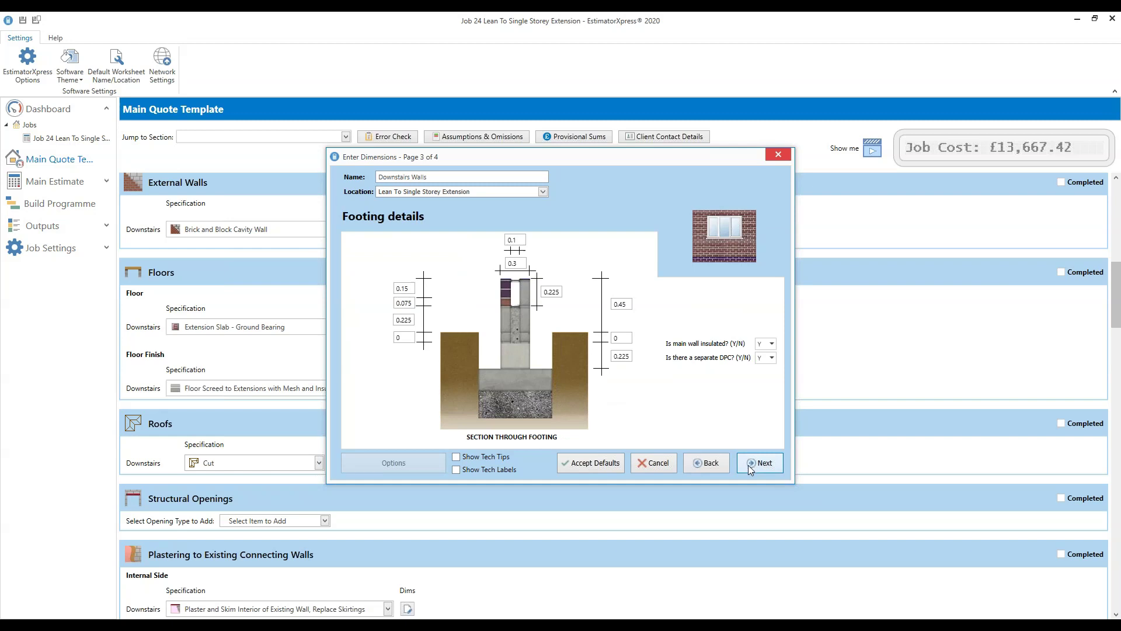
pyautogui.click(748, 467)
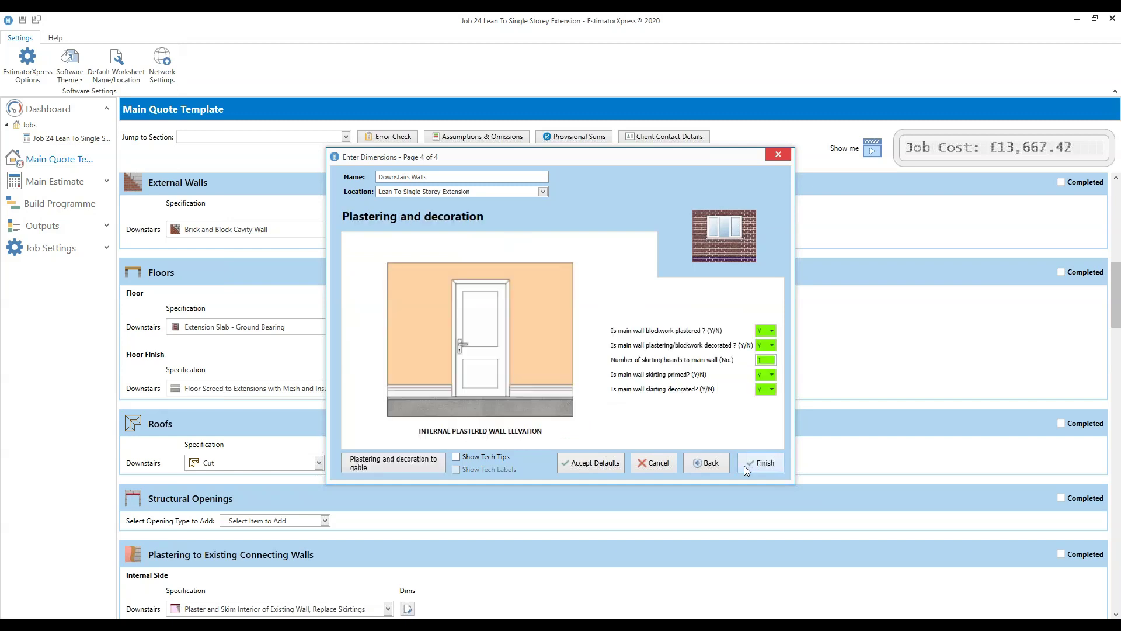
pyautogui.click(711, 464)
pyautogui.click(713, 465)
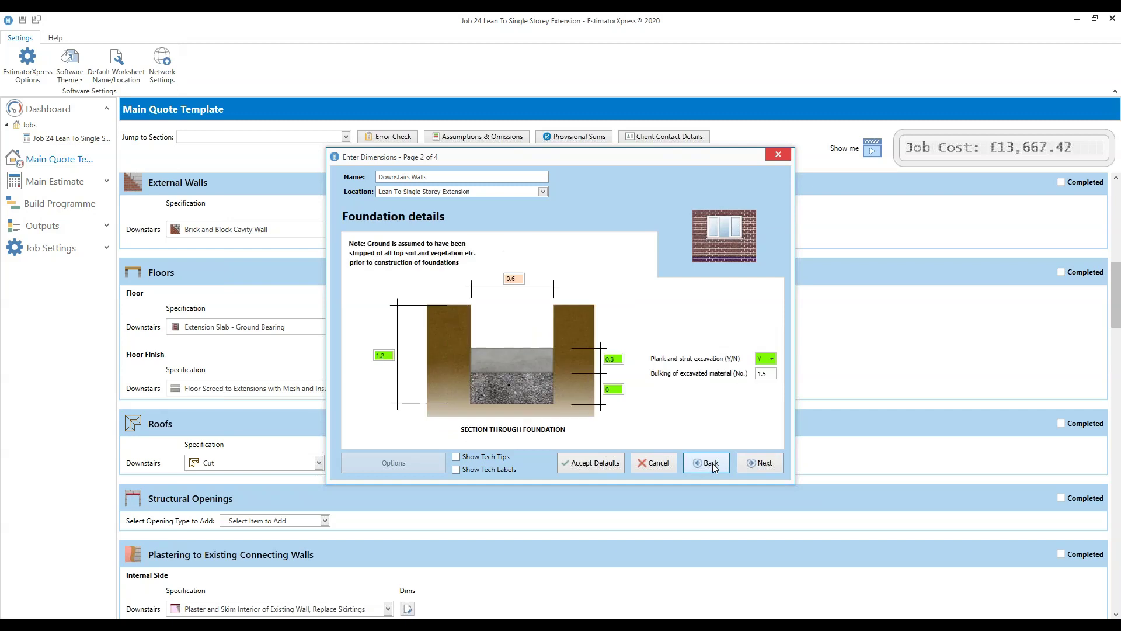
pyautogui.click(713, 464)
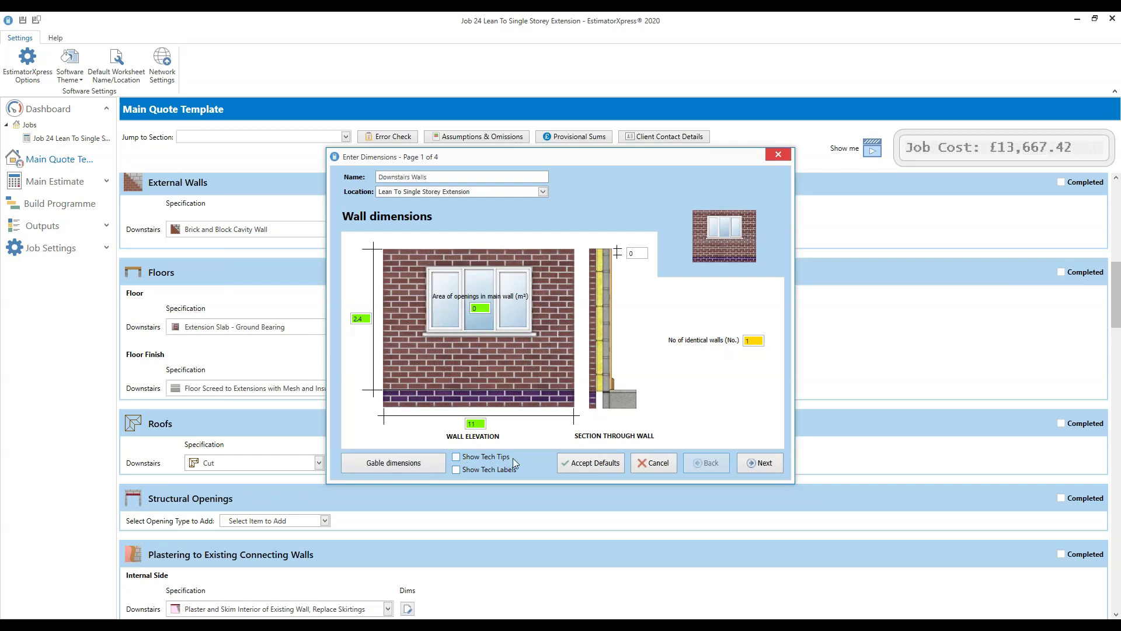
# Show tech tips and tech labels, read the guidance for the main wall's height and length, and close the dimensions without saving
pyautogui.click(457, 457)
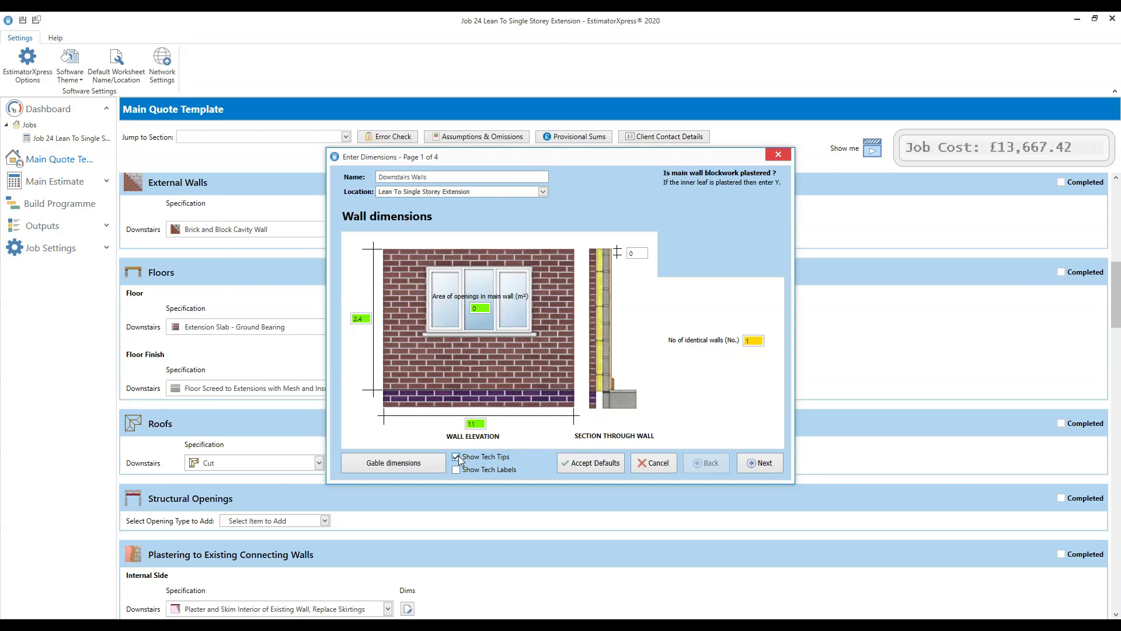
pyautogui.moveTo(373, 321)
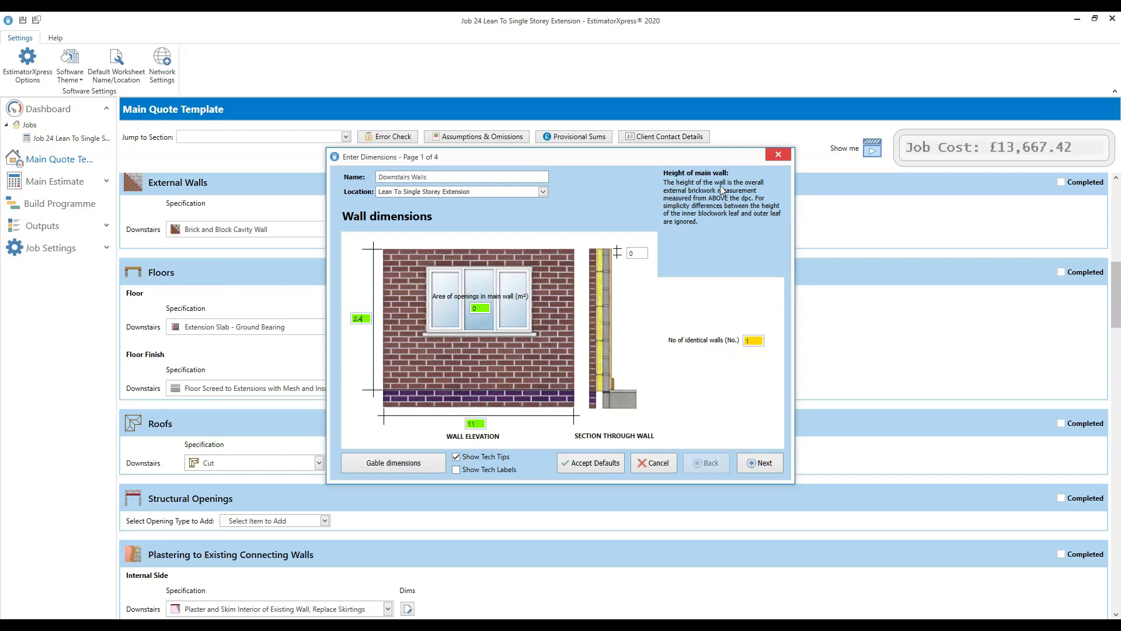
pyautogui.click(480, 424)
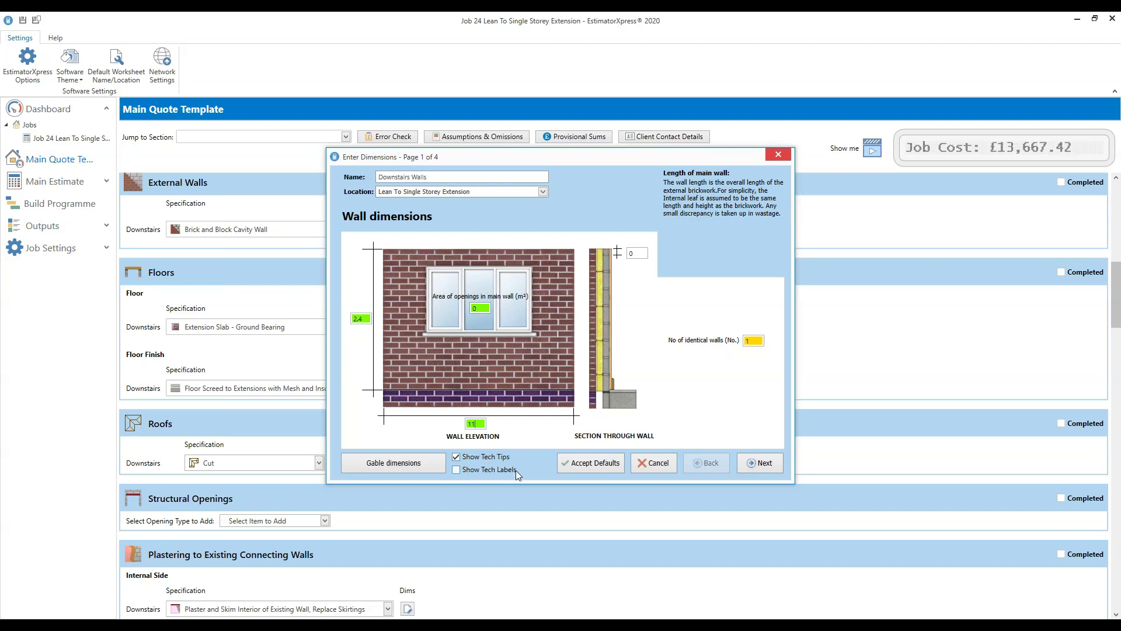
pyautogui.click(457, 470)
pyautogui.click(363, 319)
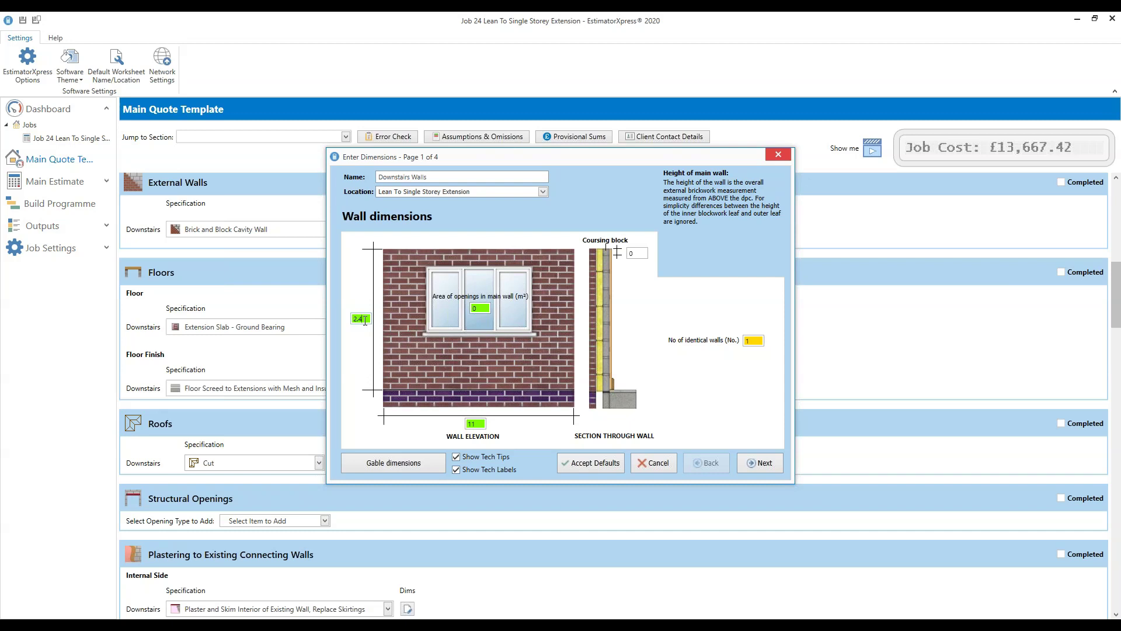
pyautogui.click(479, 424)
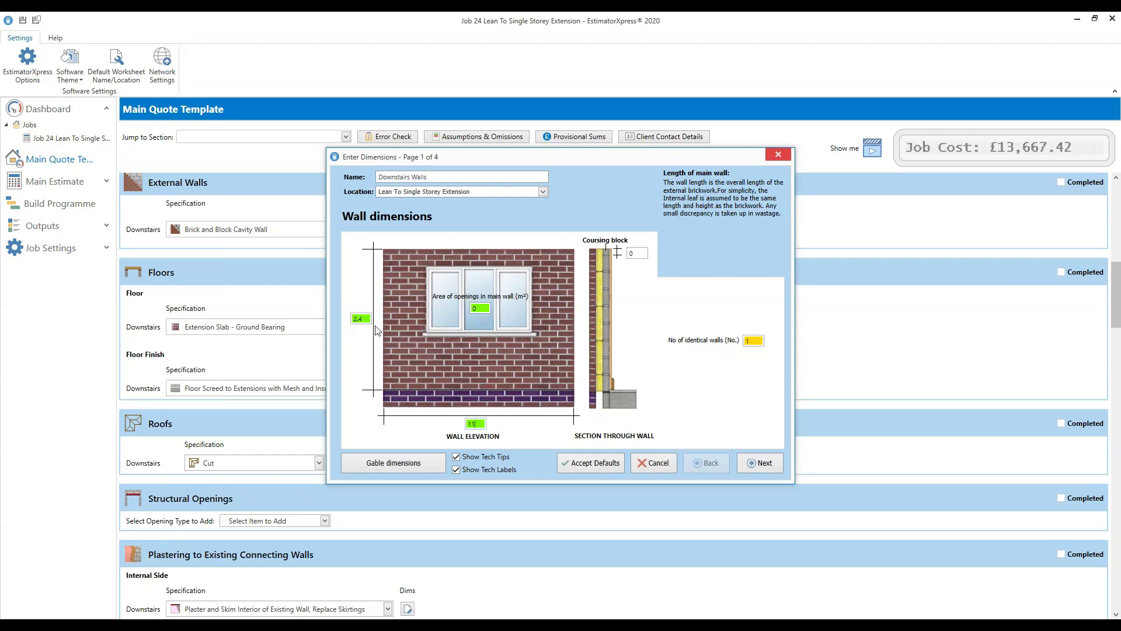
pyautogui.moveTo(481, 427)
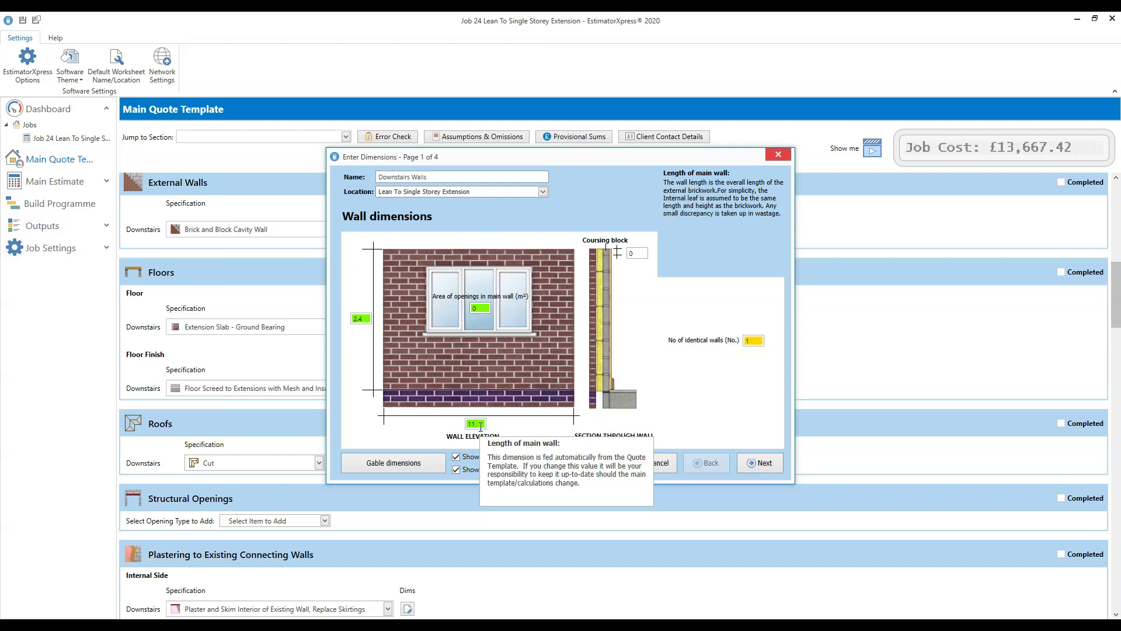
pyautogui.moveTo(363, 317)
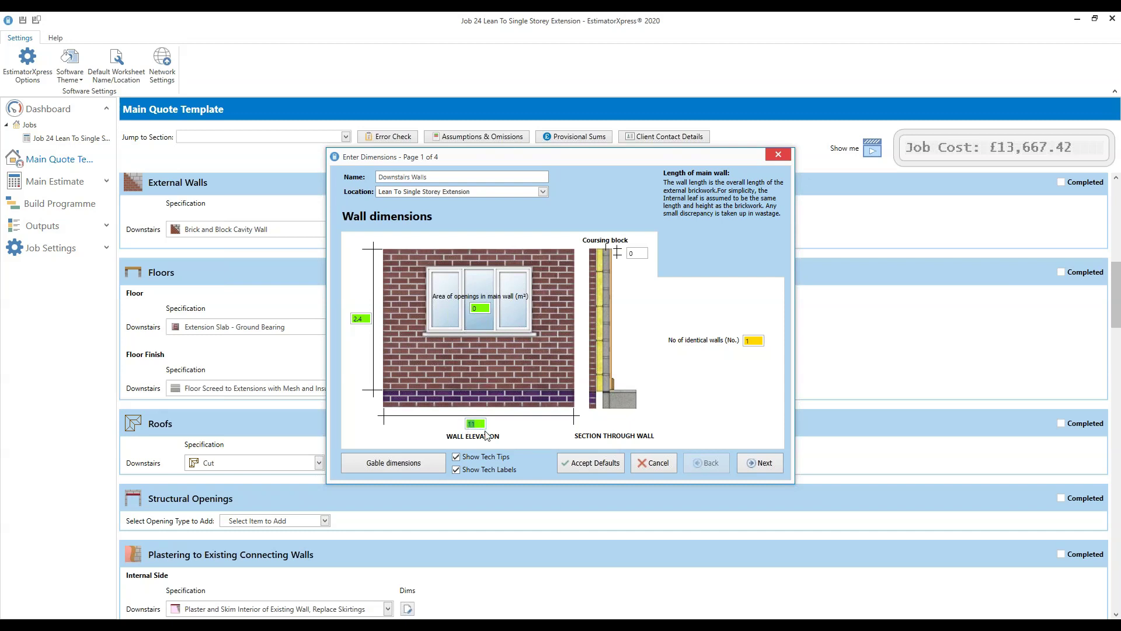
pyautogui.click(659, 464)
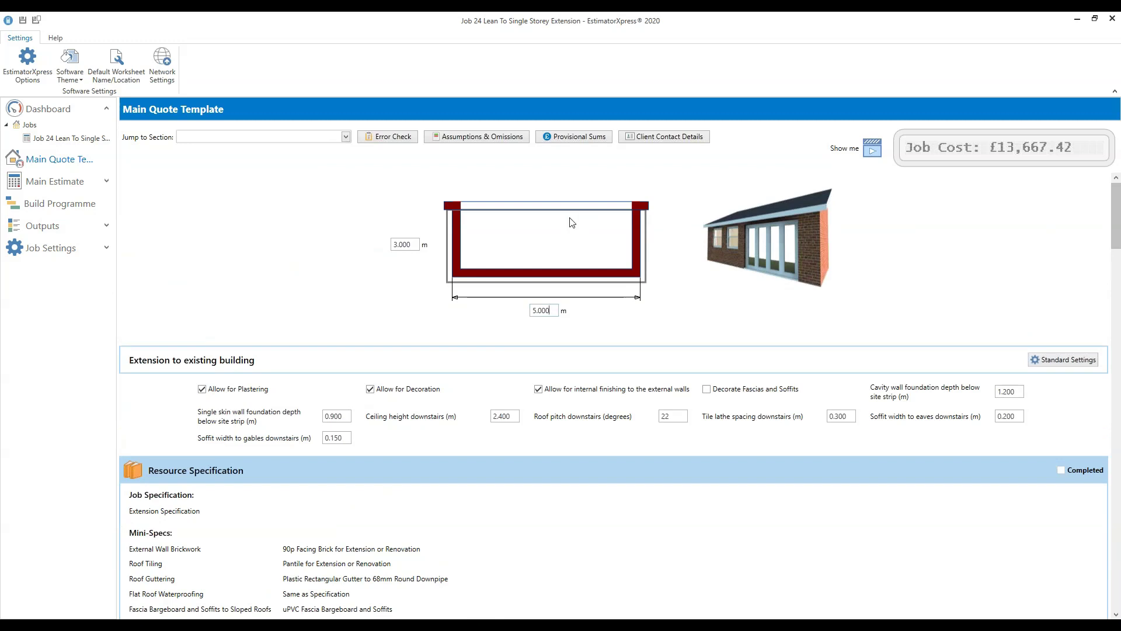
# Check the extension's 5.000 m template dimension, then reopen the downstairs external wall dimensions with tech tips and tech labels shown
pyautogui.click(555, 310)
pyautogui.scroll(-10, 689, 235)
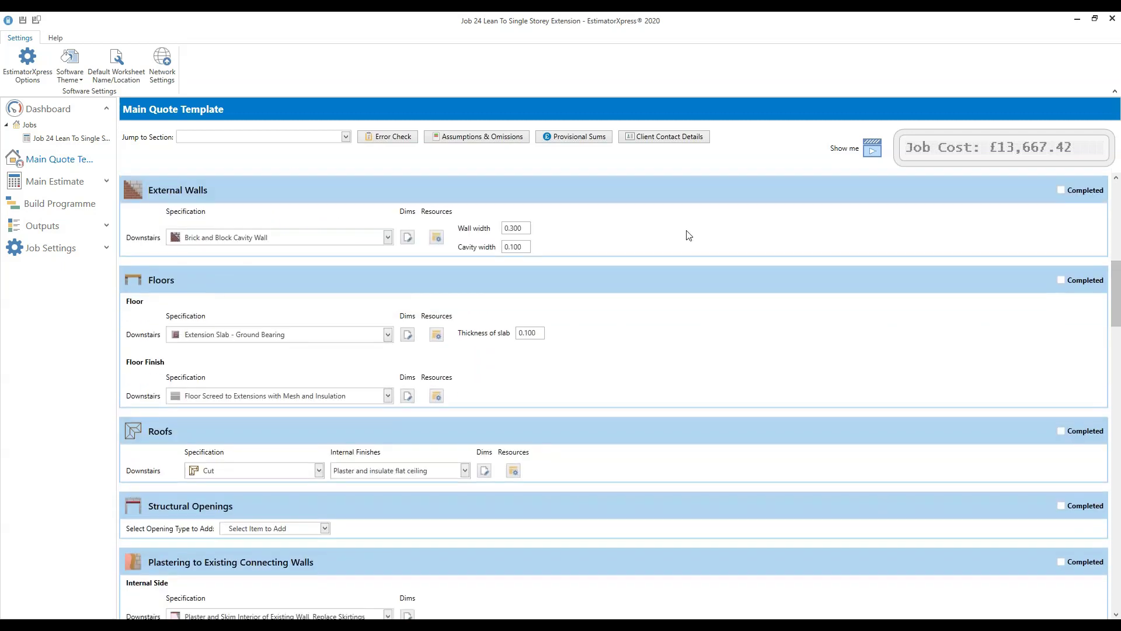
pyautogui.click(407, 237)
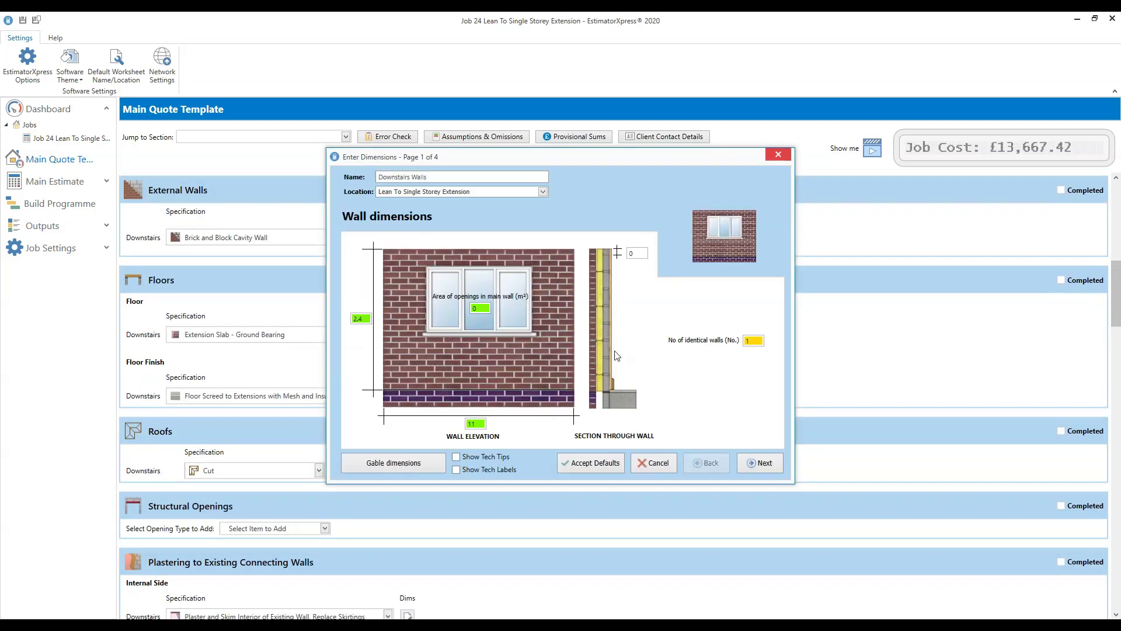
pyautogui.moveTo(480, 425)
pyautogui.moveTo(759, 341)
pyautogui.moveTo(475, 433)
pyautogui.click(487, 457)
pyautogui.click(489, 471)
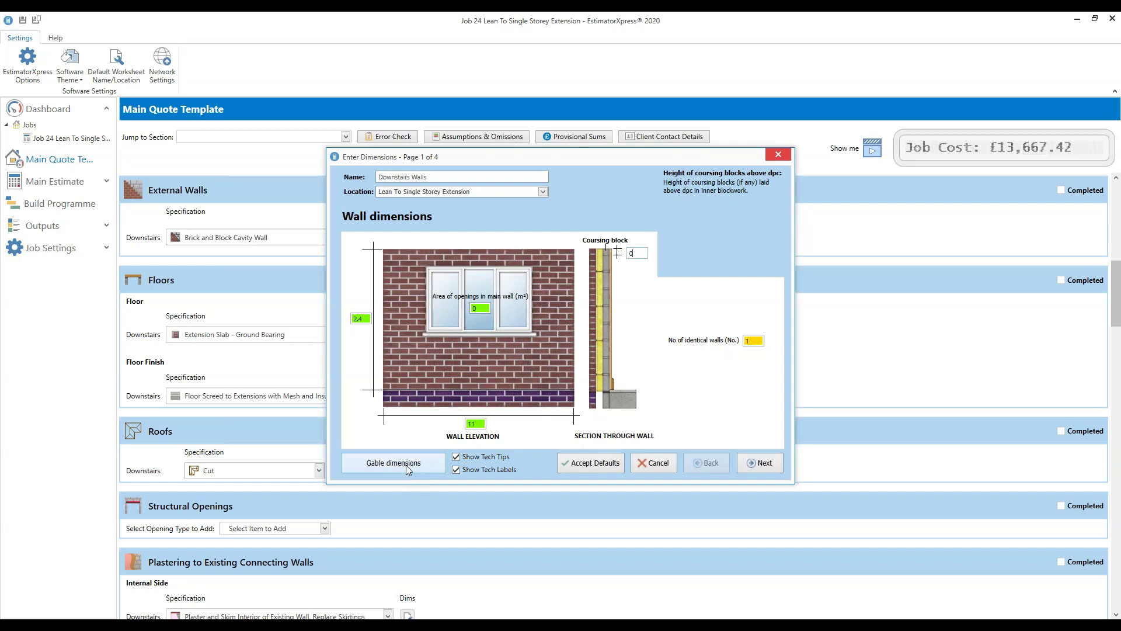
# Go to the downstairs wall's foundation details and read the guidance for foundation width, depth, and structural and mass concrete thickness
pyautogui.click(768, 464)
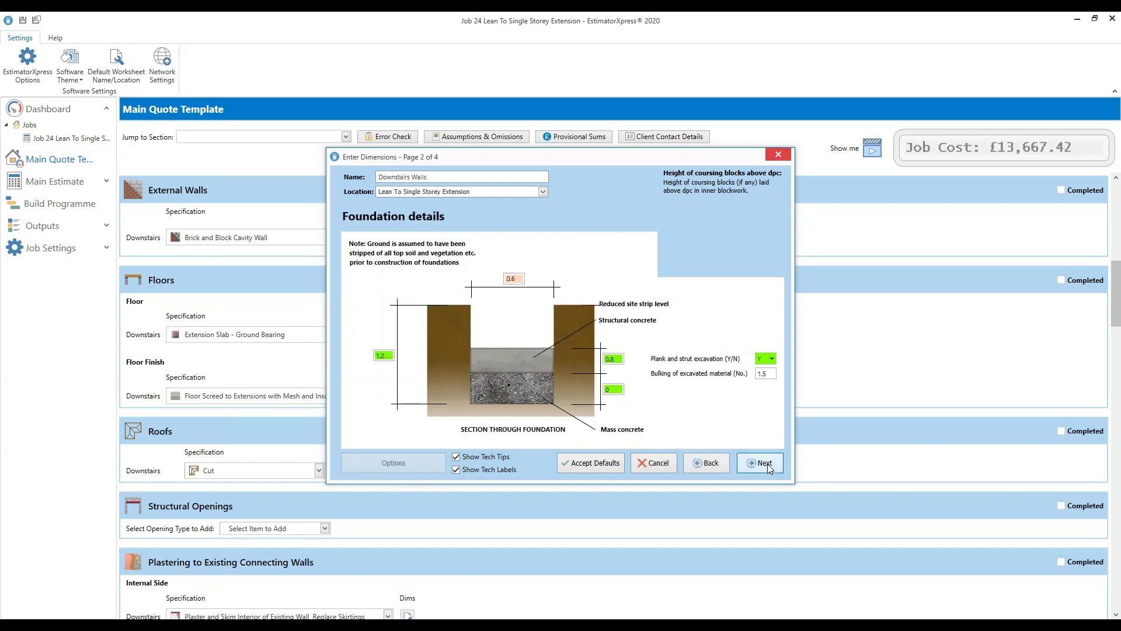
pyautogui.click(519, 278)
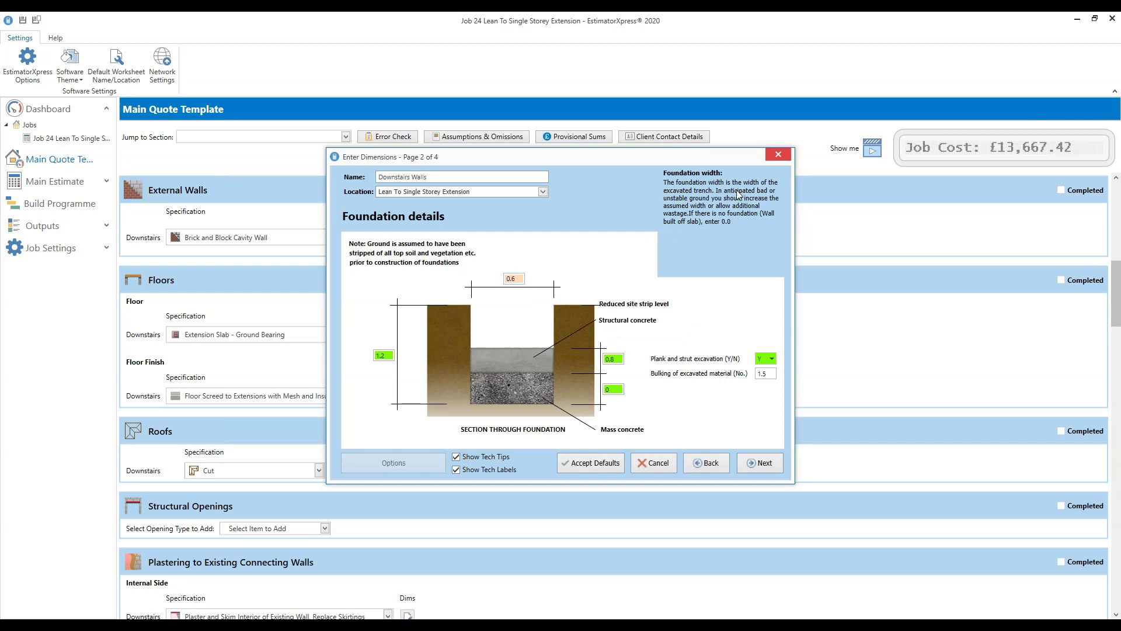
pyautogui.click(389, 354)
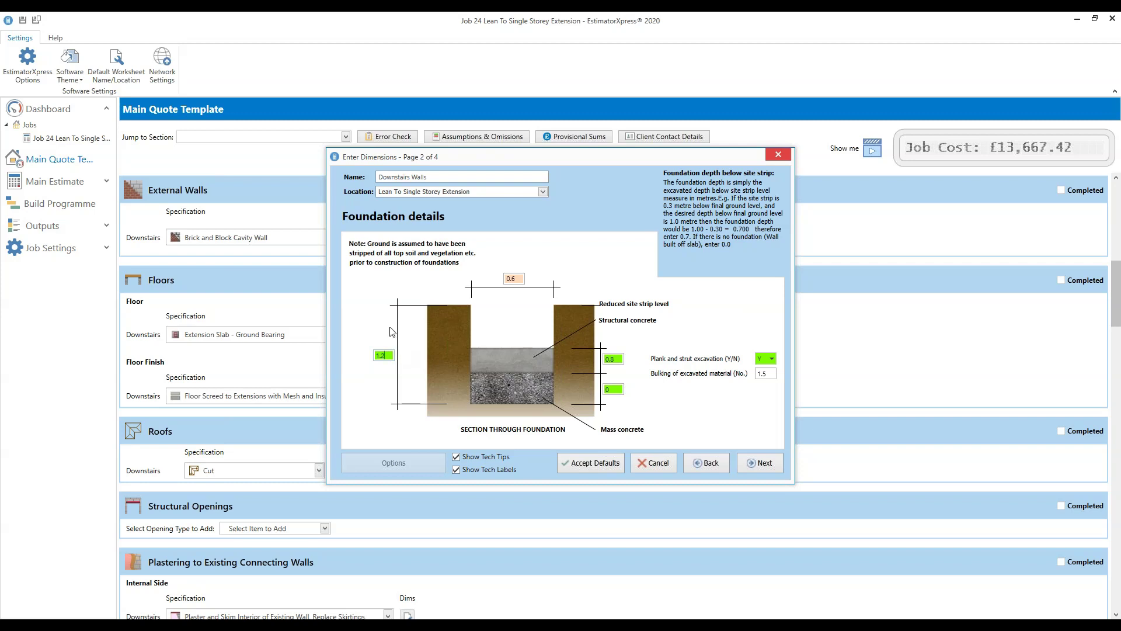
pyautogui.click(519, 280)
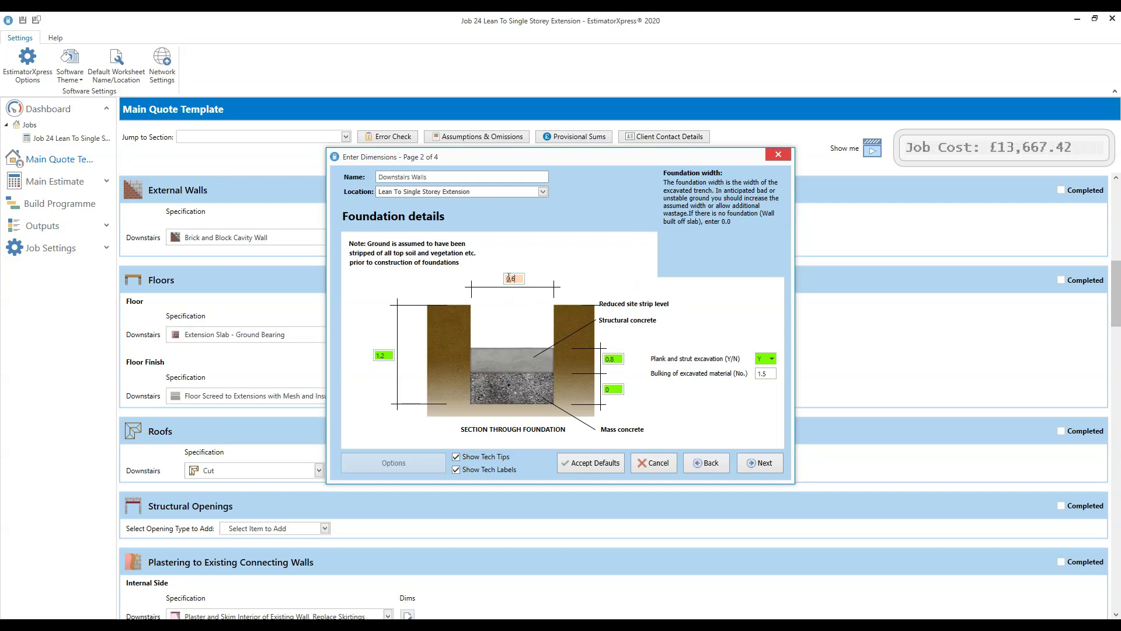
pyautogui.moveTo(515, 279)
pyautogui.moveTo(389, 356)
pyautogui.moveTo(617, 361)
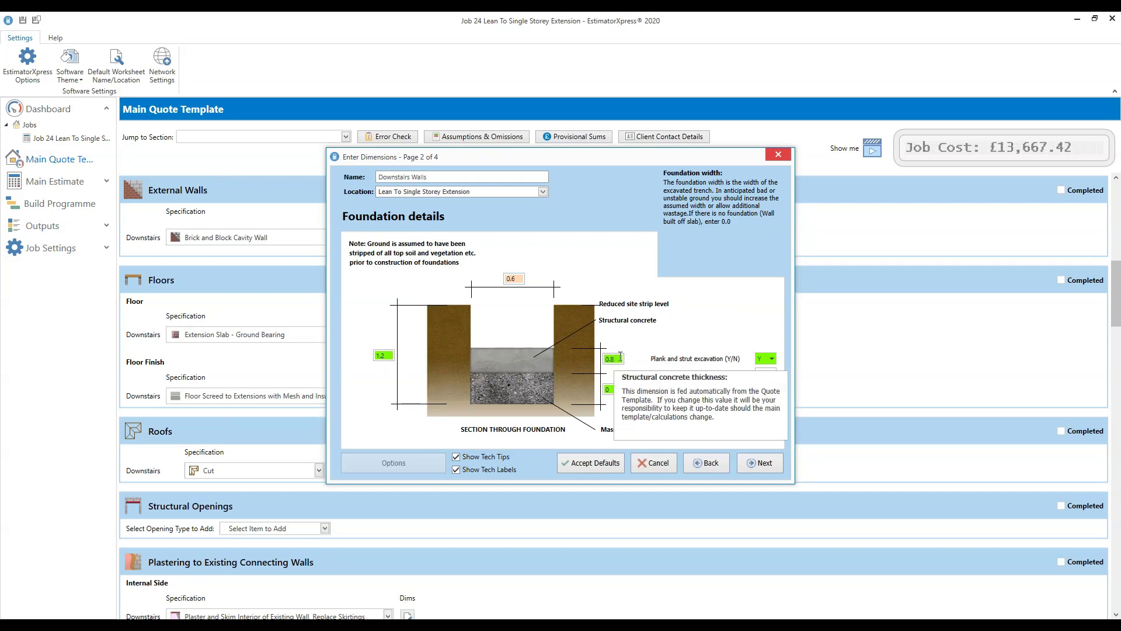
pyautogui.moveTo(617, 390)
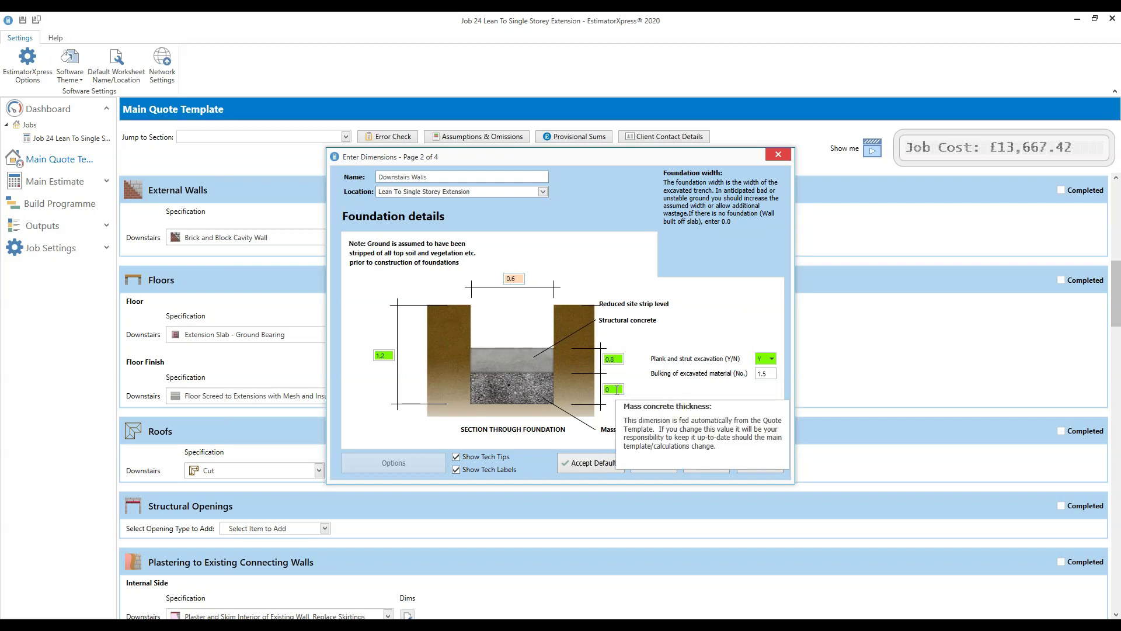
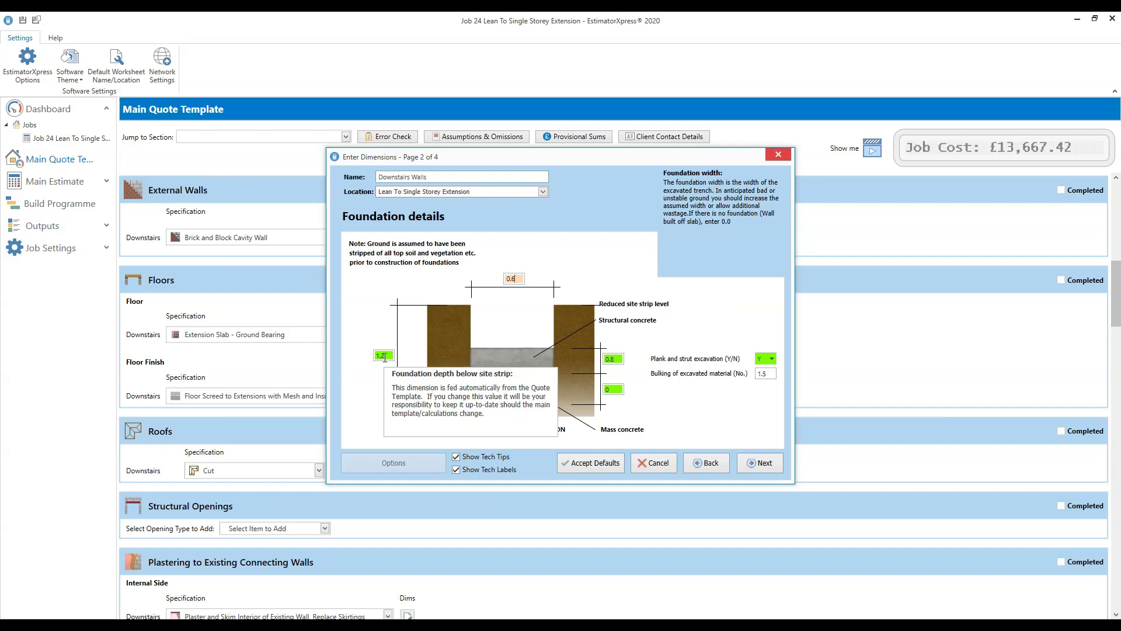
# Check the plank and strut excavation options and read the guidance for bulking of excavated material
pyautogui.click(772, 359)
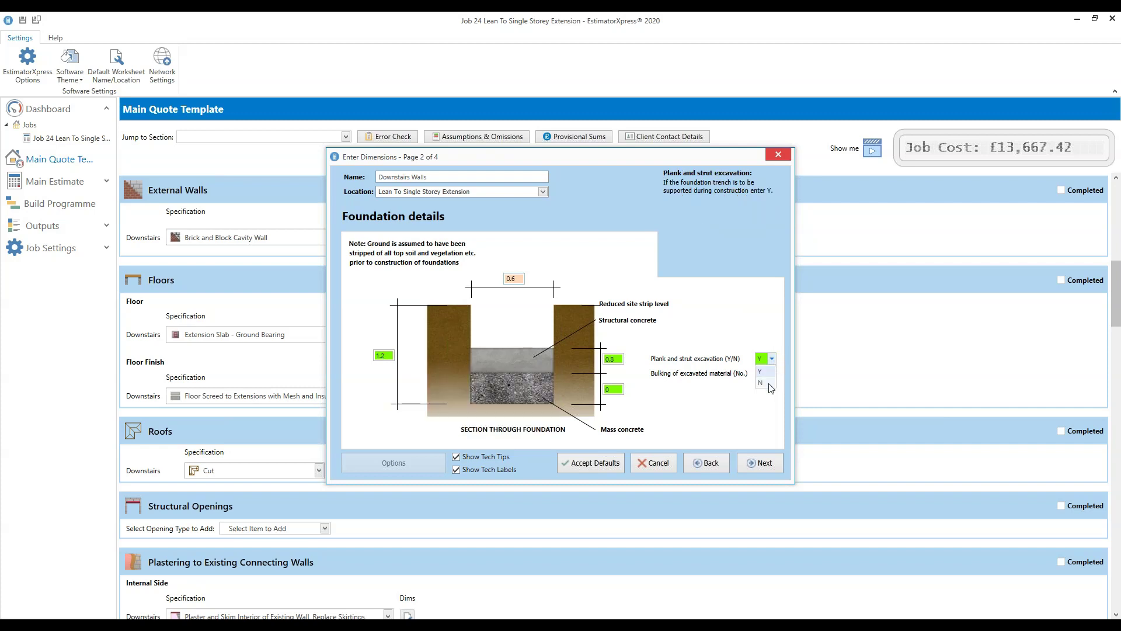
pyautogui.click(771, 326)
pyautogui.moveTo(771, 376)
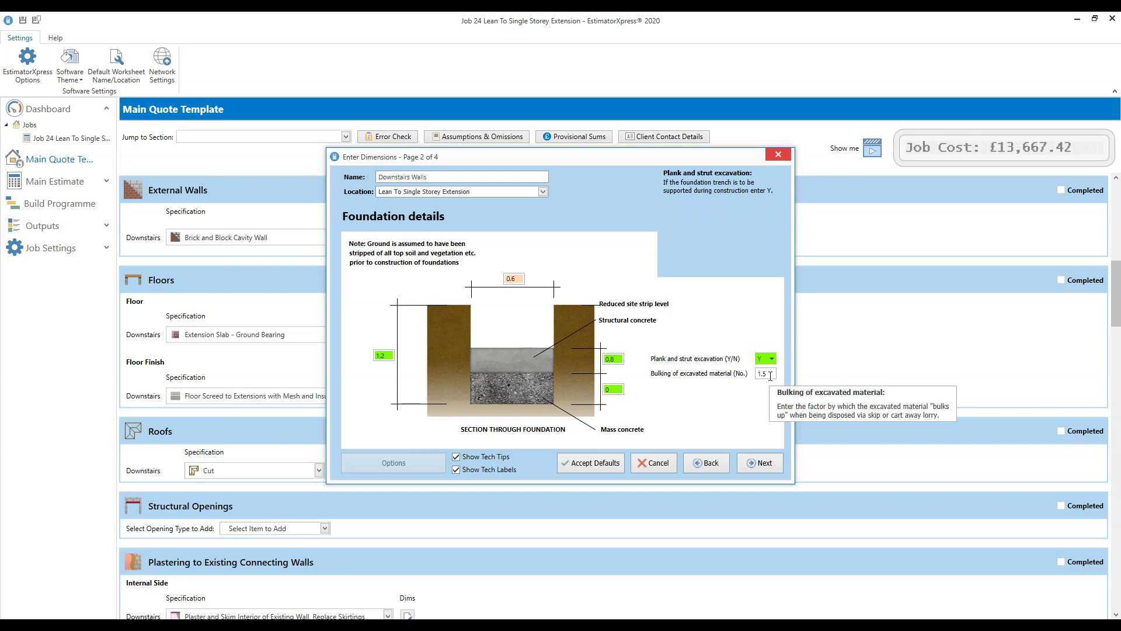
# Go to the footing details and compare the wall and cavity widths with those in the External Walls section
pyautogui.click(759, 465)
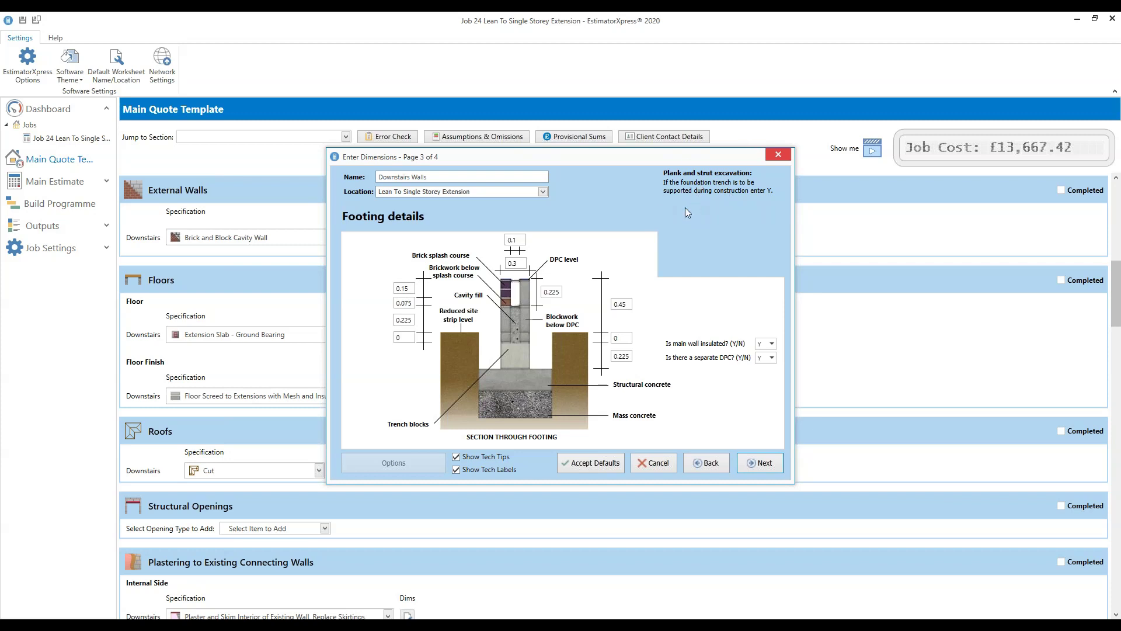
pyautogui.moveTo(533, 245)
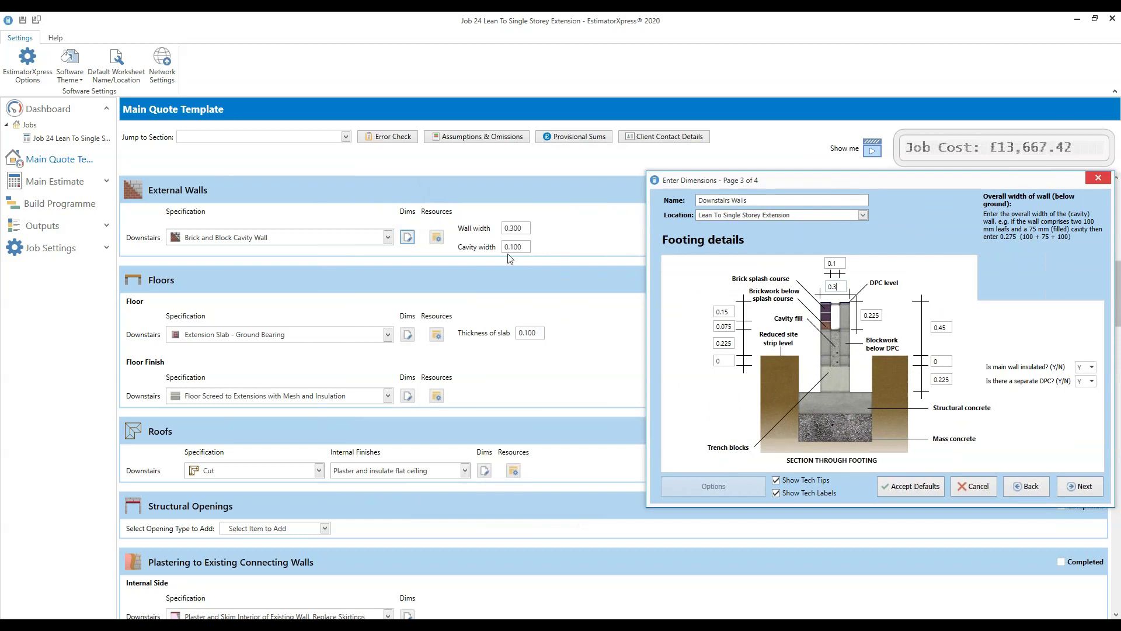
pyautogui.moveTo(872, 184); pyautogui.dragTo(536, 156)
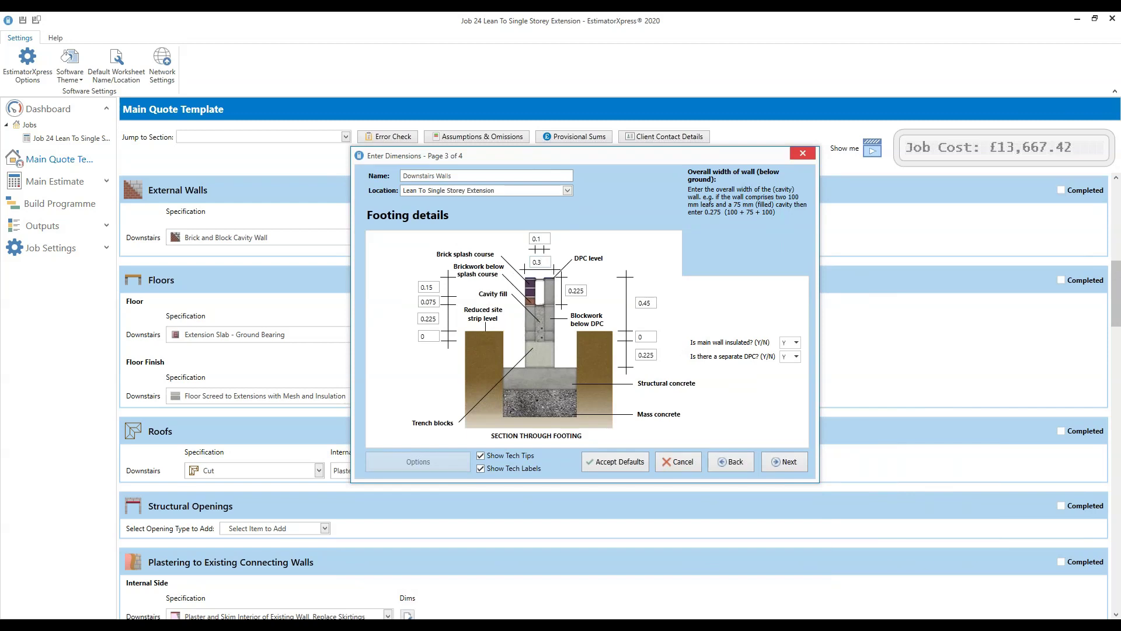
# Read the guidance for each footing dimension, from splash course depth through cavity fill and inner-leaf blockwork to trench blocks
pyautogui.moveTo(434, 287)
pyautogui.click(431, 286)
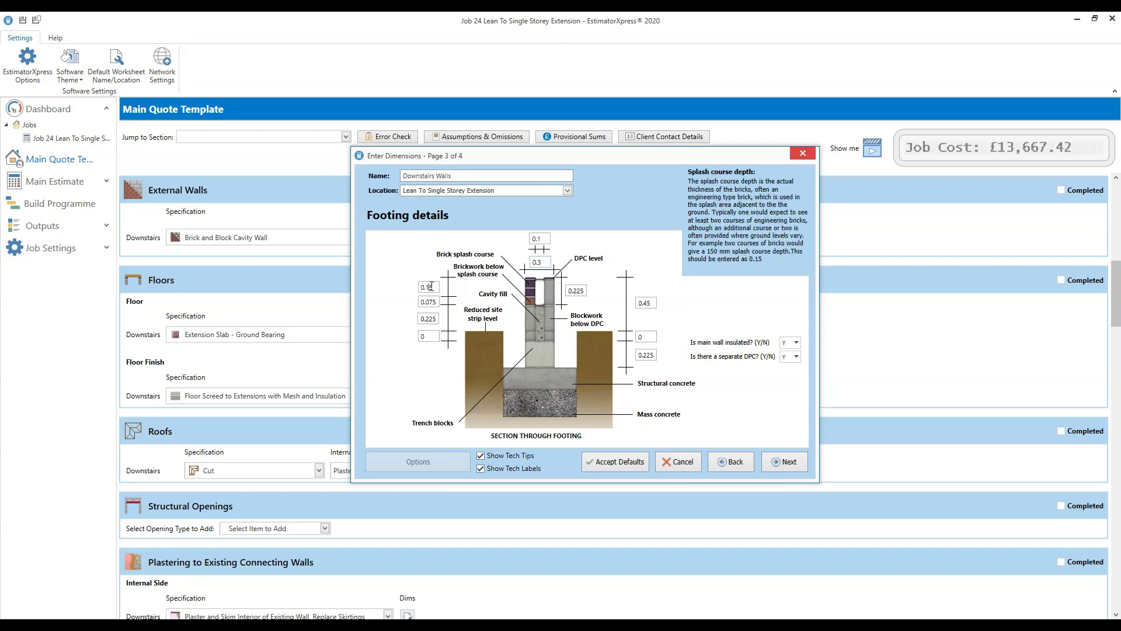
pyautogui.press('Tab')
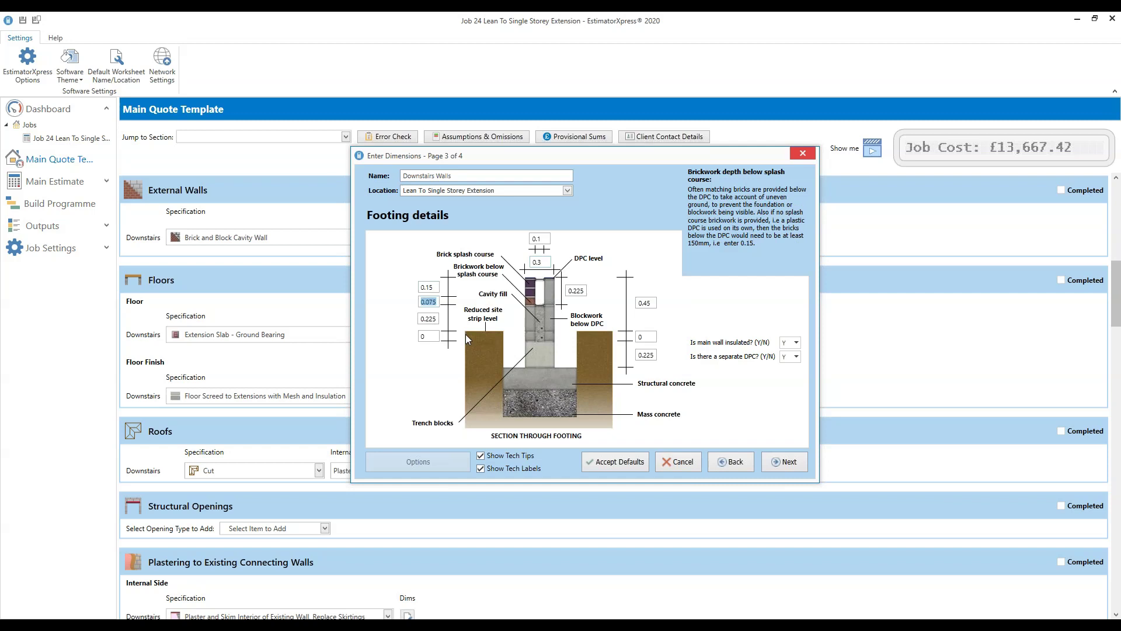
pyautogui.press('Tab')
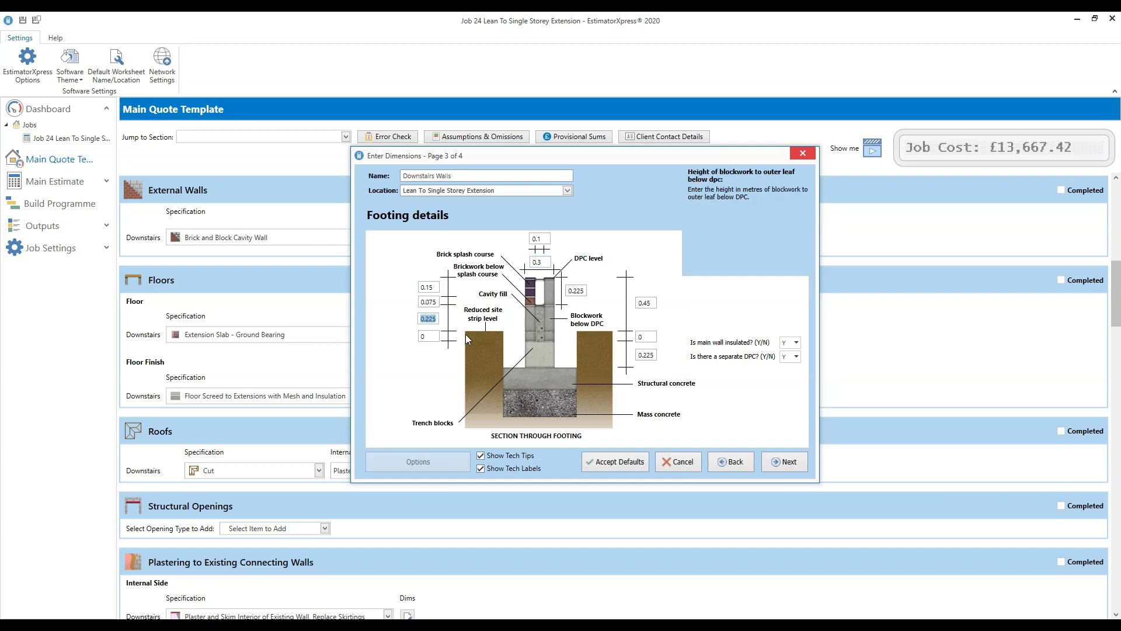
pyautogui.press('Tab')
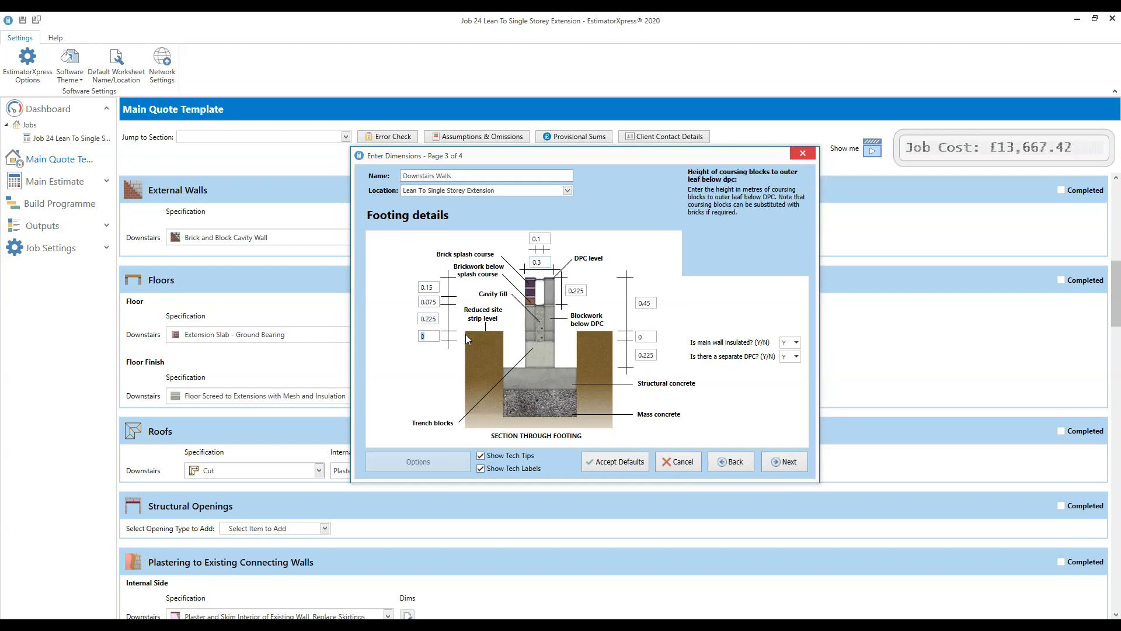
pyautogui.press('Tab')
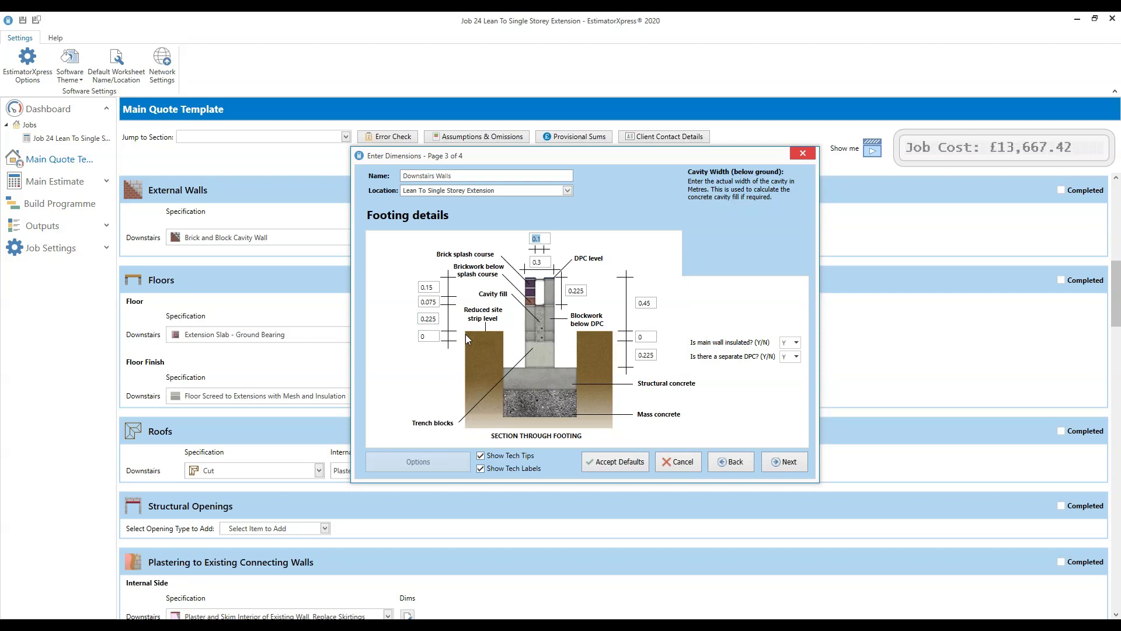
pyautogui.press('Tab')
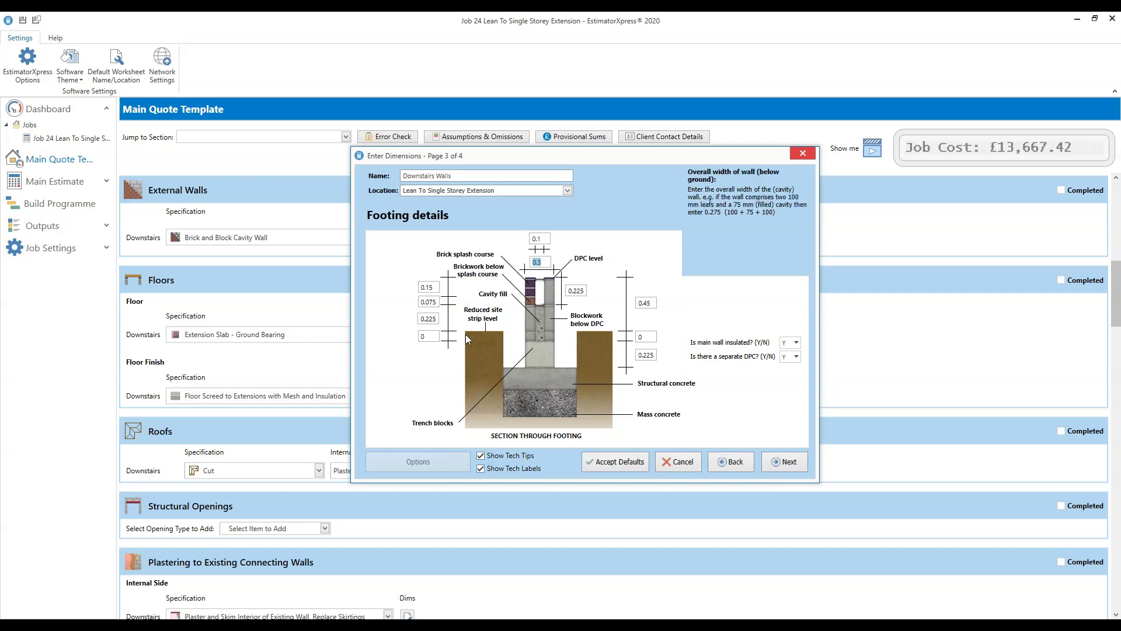
pyautogui.press('Tab')
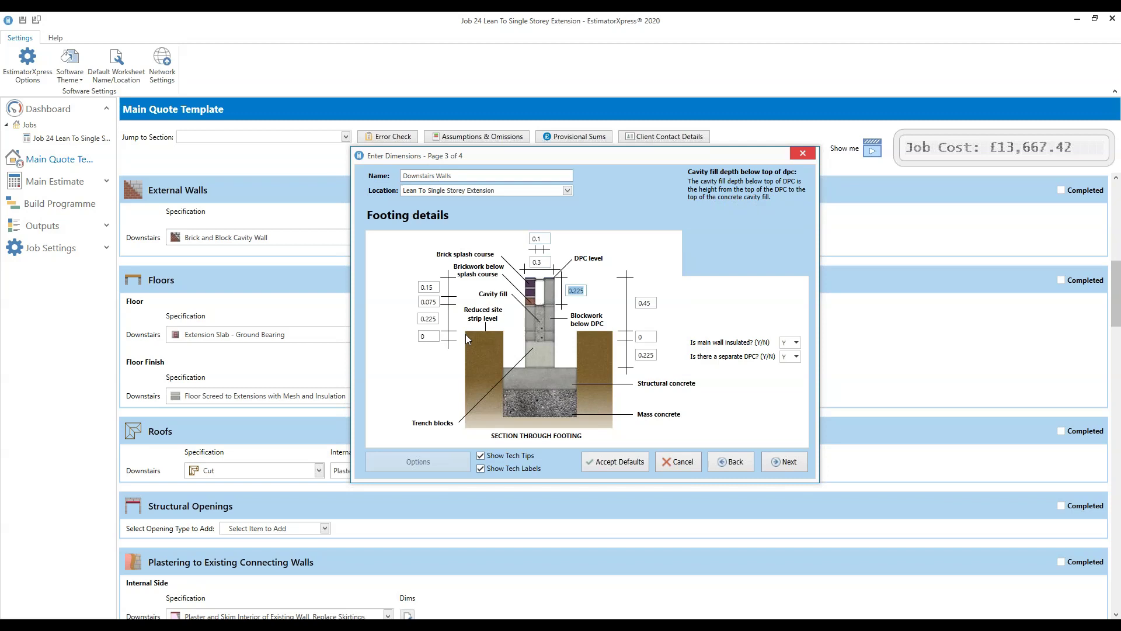
pyautogui.press('Tab')
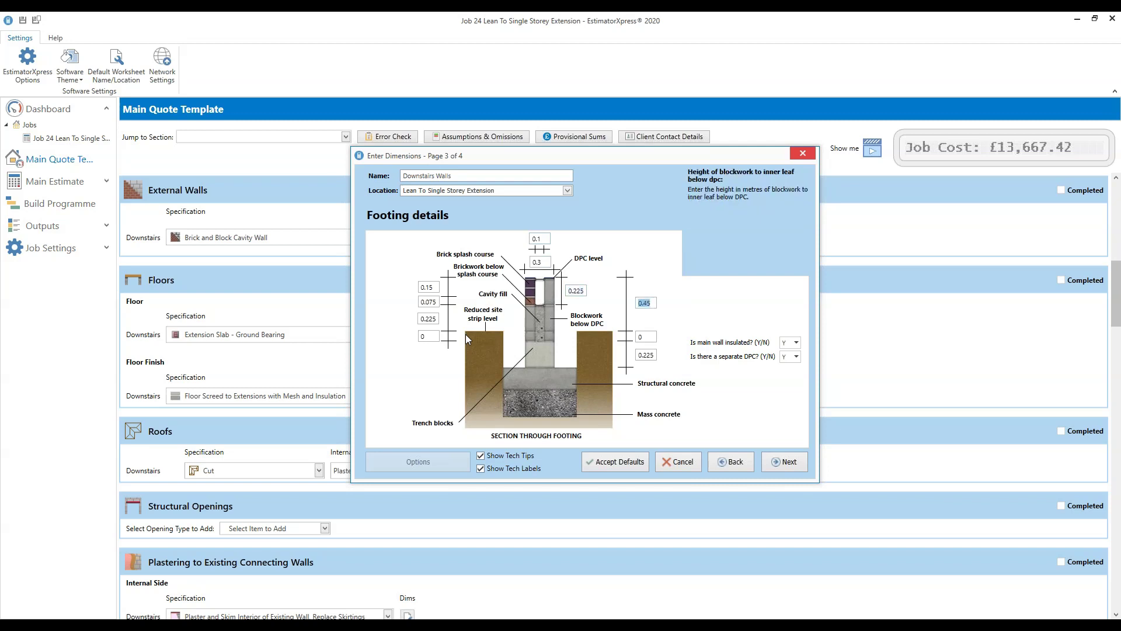
pyautogui.press('Tab')
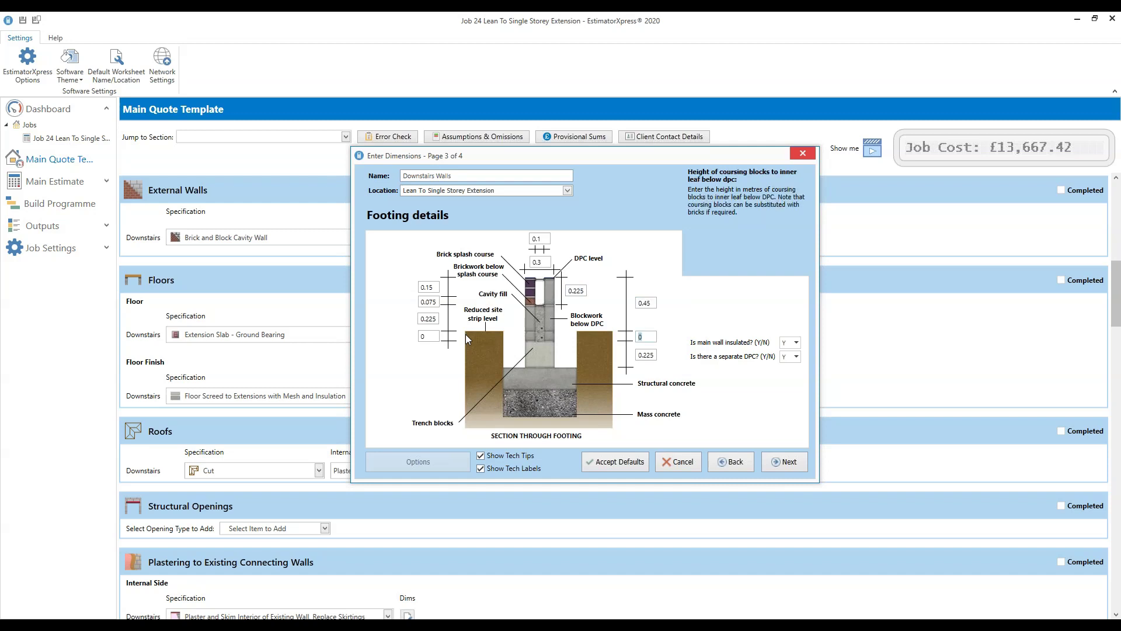
pyautogui.press('Tab')
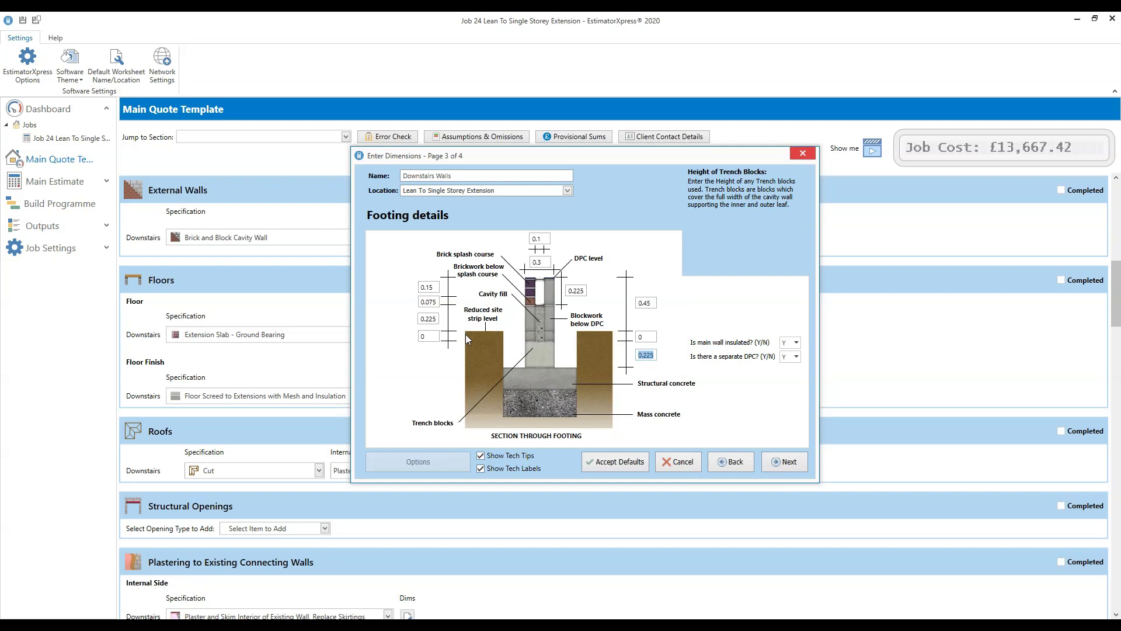
pyautogui.click(654, 337)
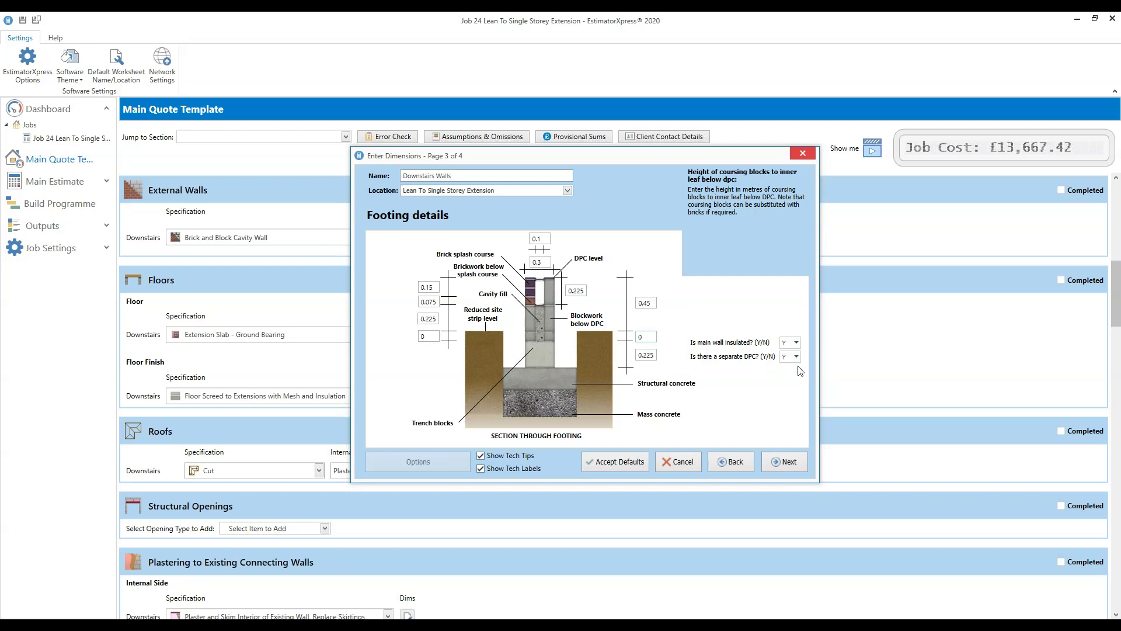
# Review the main wall's plastering and decoration settings and finish the downstairs wall dimensions
pyautogui.click(781, 469)
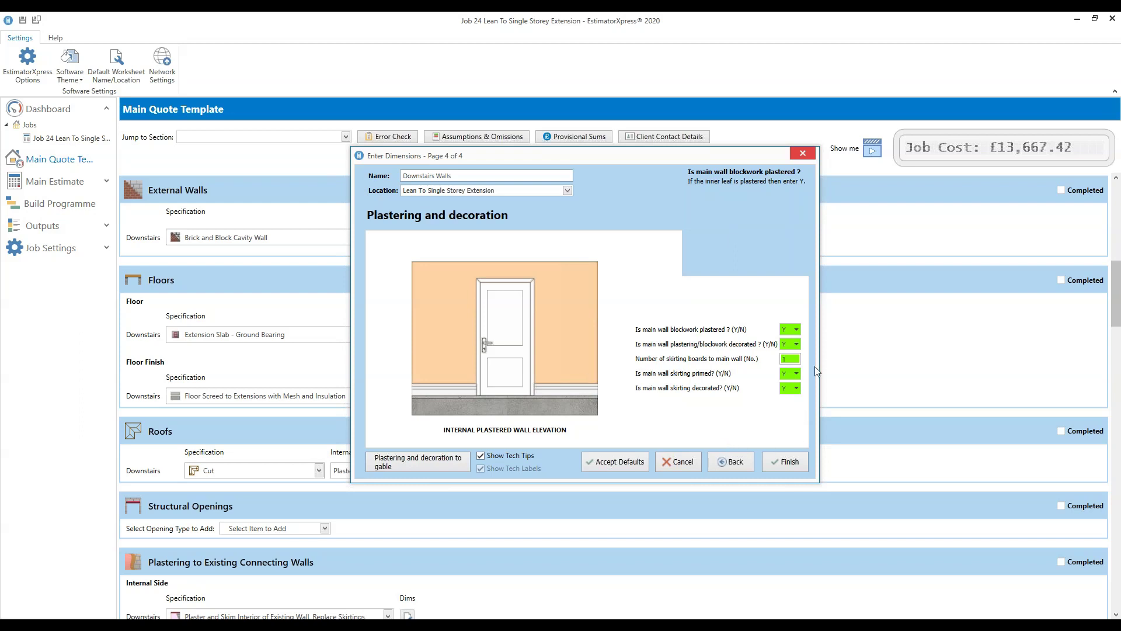
pyautogui.click(790, 463)
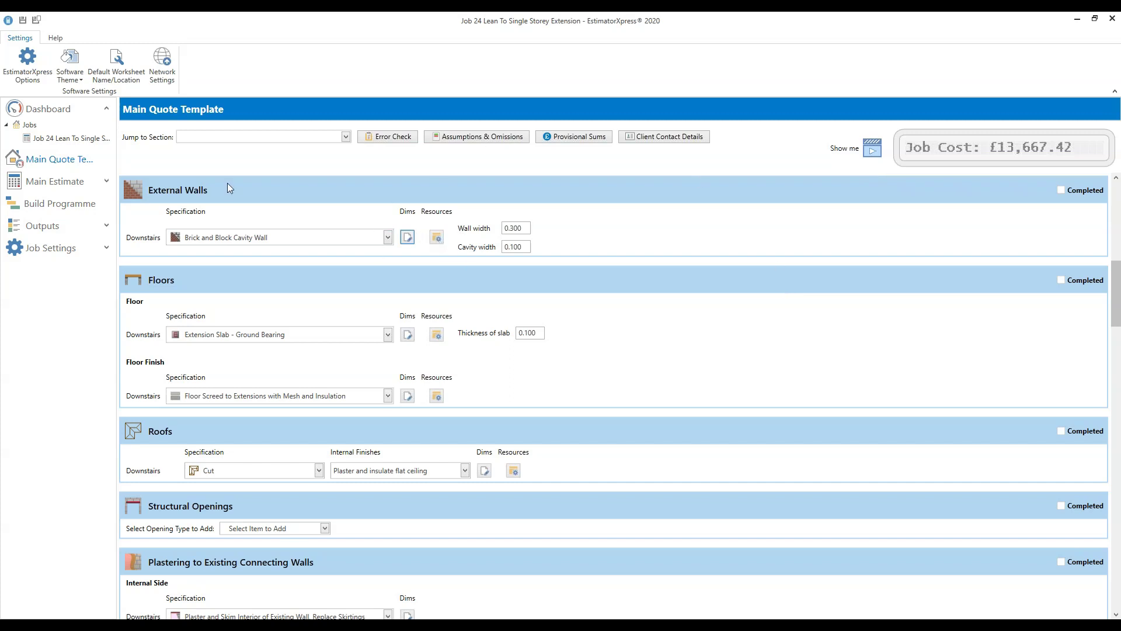
# Open the resources of the downstairs brick and block cavity wall and review the foundation, footing and wall details pages
pyautogui.click(437, 237)
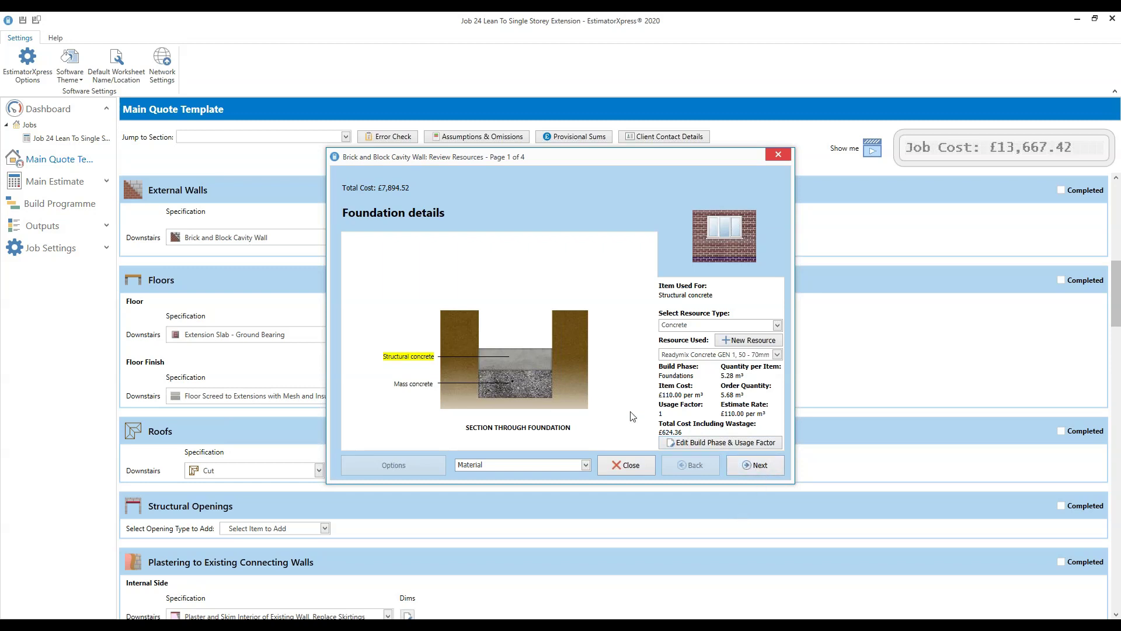
pyautogui.click(759, 466)
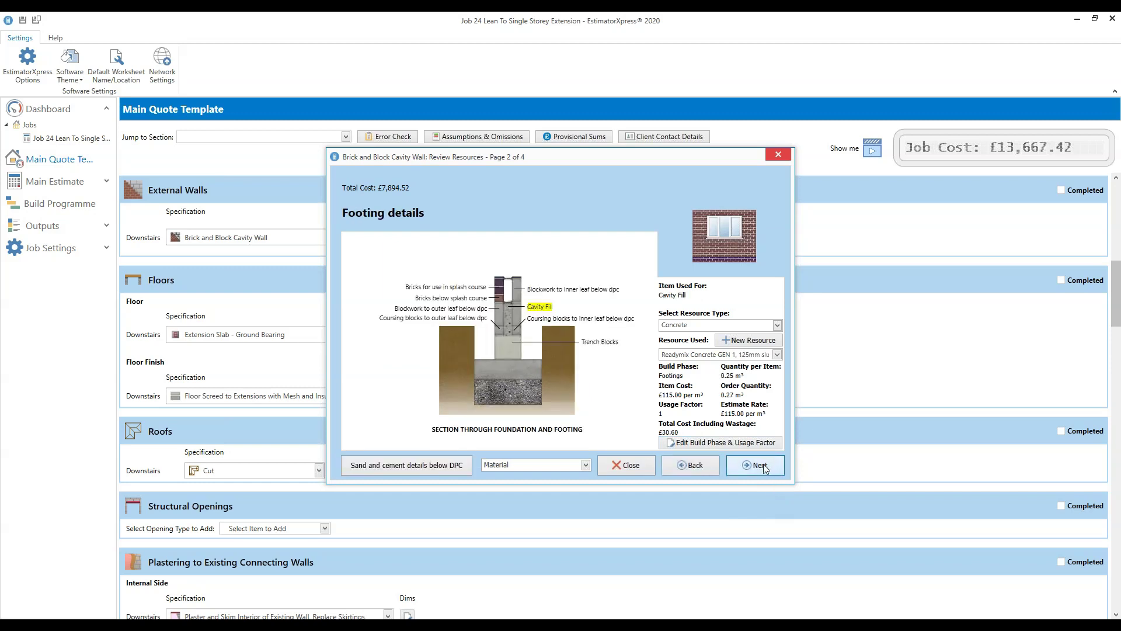
pyautogui.click(765, 466)
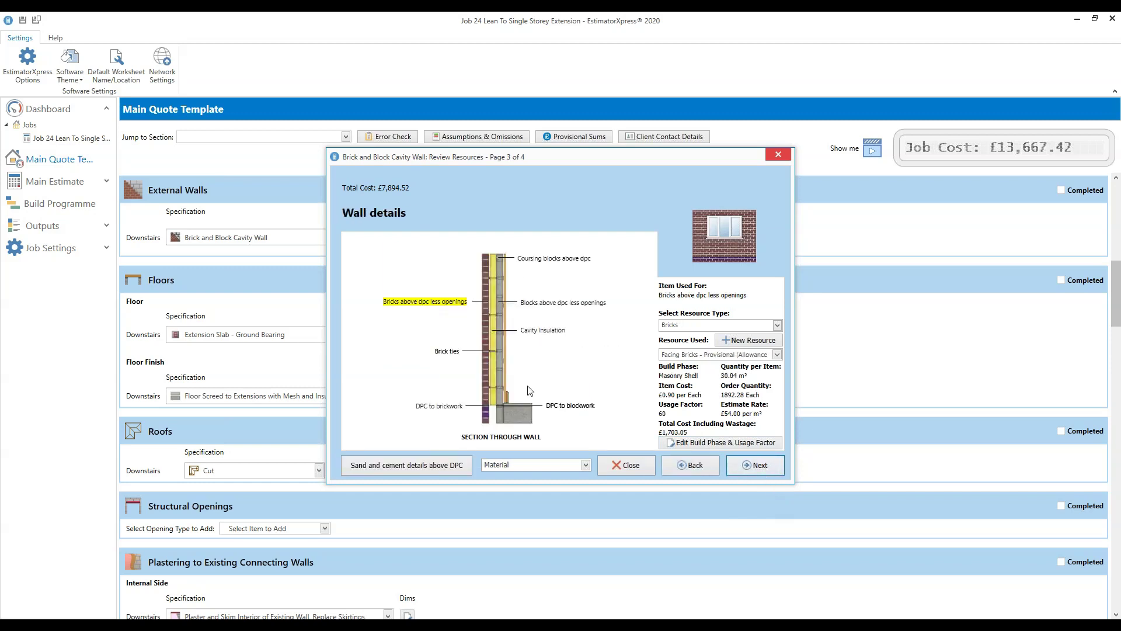
# Choose Polyisocyanurate Insulation Board 2400 x 1200 x 75mm as the resource for the wall's cavity insulation
pyautogui.click(543, 336)
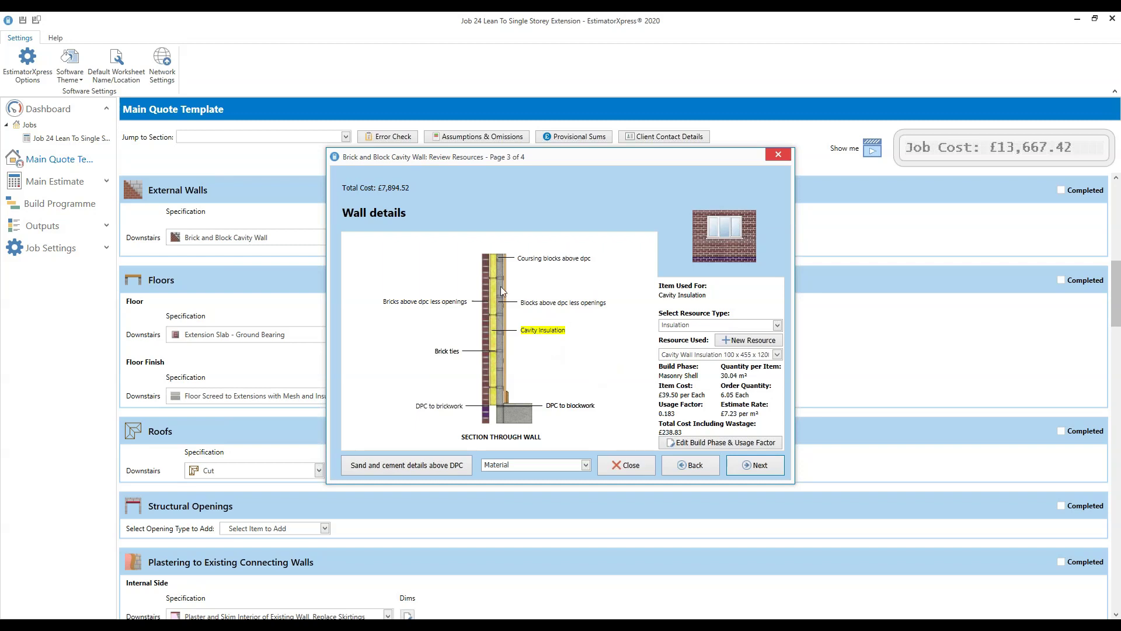
pyautogui.moveTo(544, 337)
pyautogui.click(778, 354)
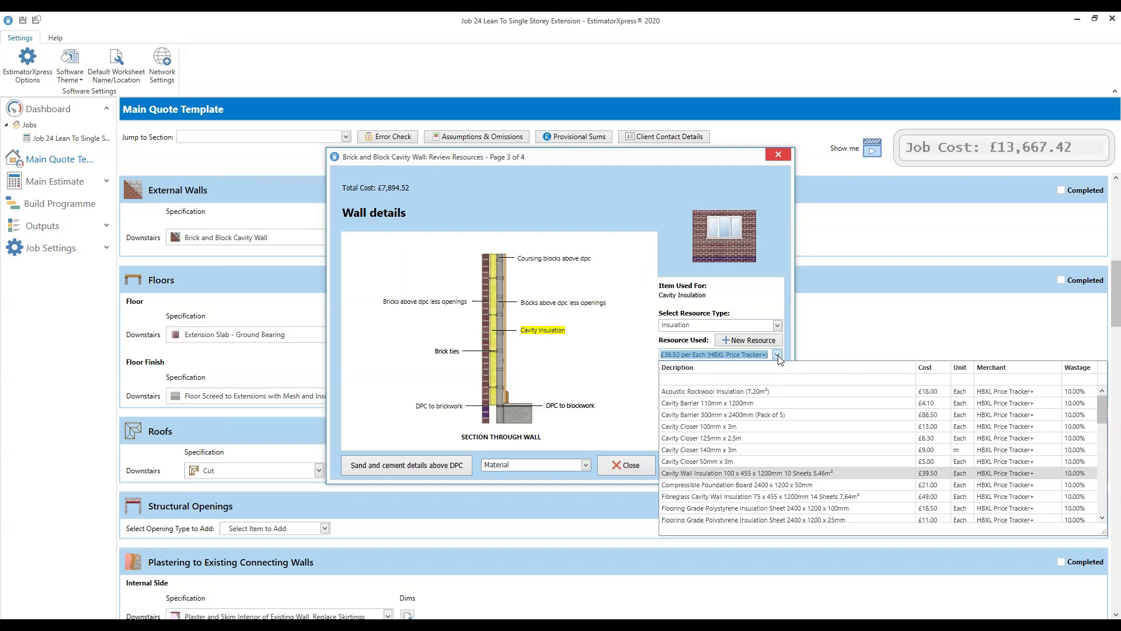
pyautogui.click(1104, 413)
pyautogui.moveTo(1105, 413); pyautogui.dragTo(1105, 489)
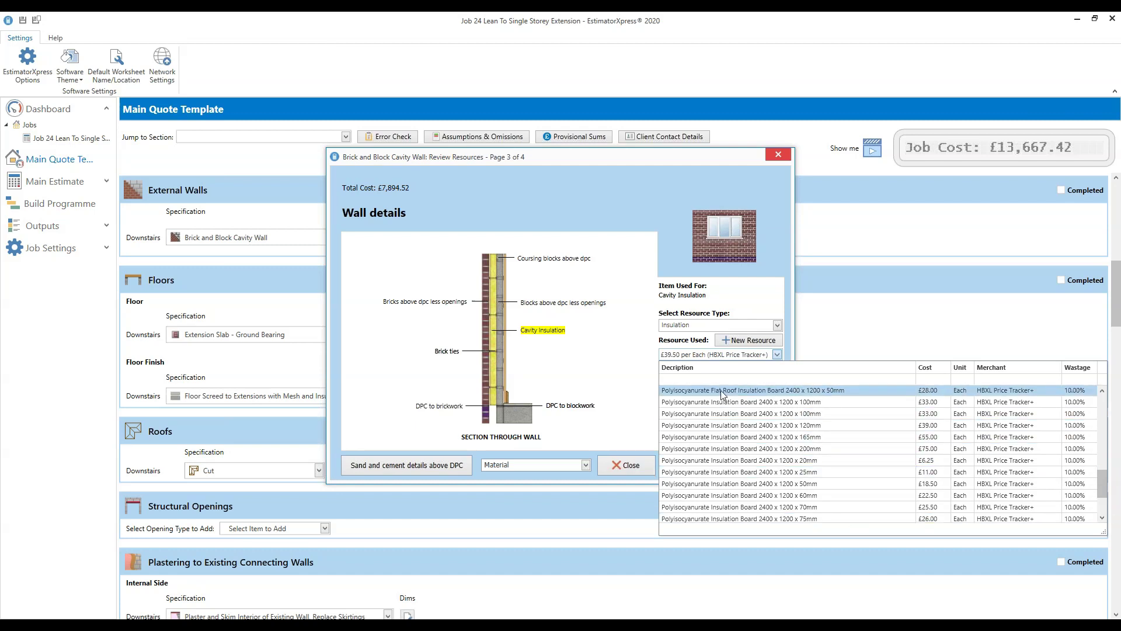
pyautogui.moveTo(1106, 487); pyautogui.dragTo(1105, 489)
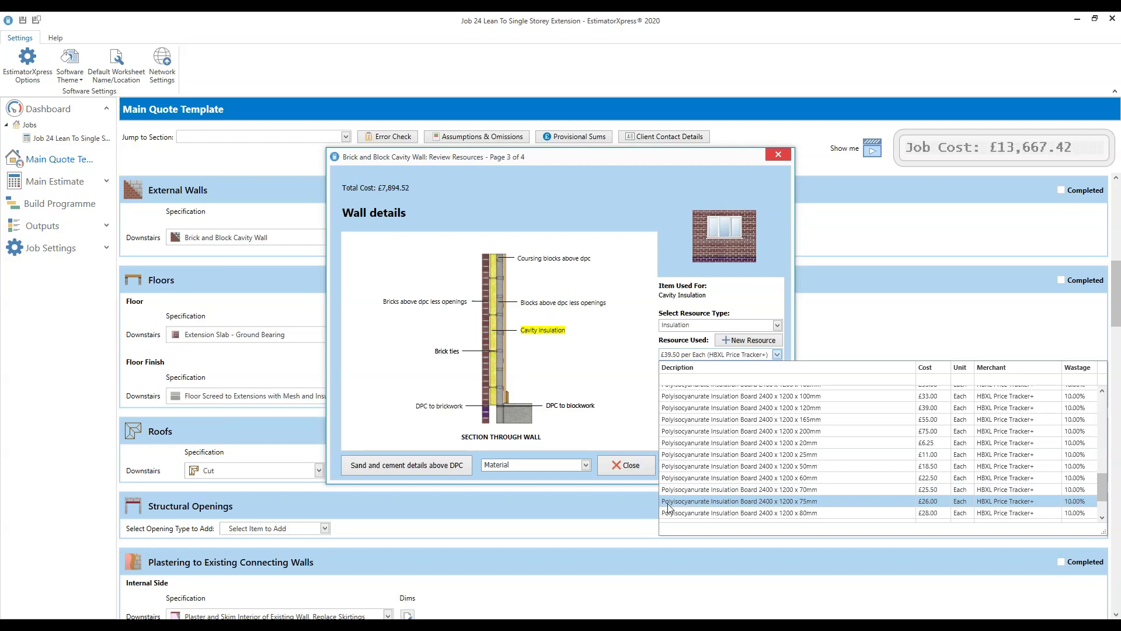
pyautogui.moveTo(1103, 488)
pyautogui.mouseDown()
pyautogui.moveTo(1104, 456)
pyautogui.moveTo(1103, 507)
pyautogui.mouseUp()
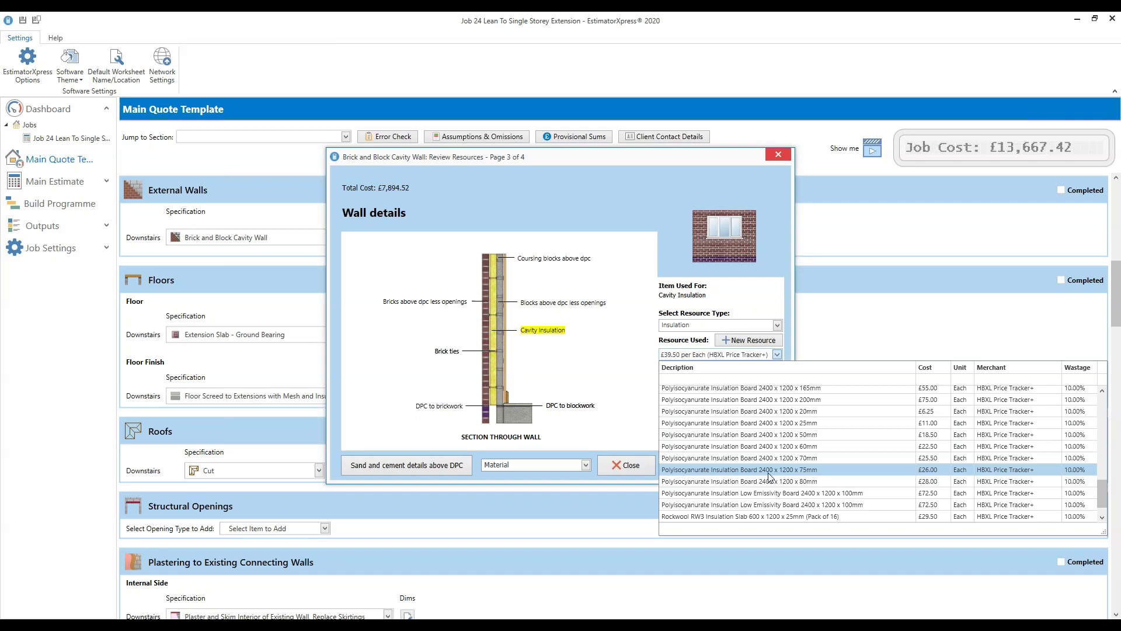
pyautogui.click(826, 469)
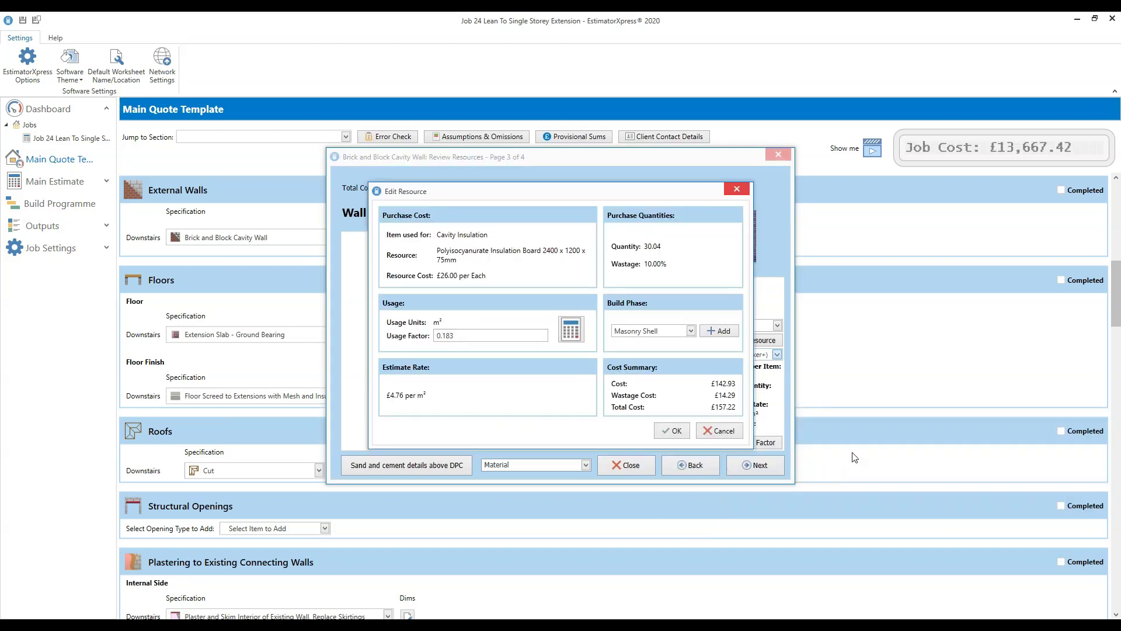
# Calculate the insulation board's usage factor from 1 board per 2.88 m² of cavity insulation and accept the edited resource
pyautogui.moveTo(546, 197); pyautogui.dragTo(857, 439)
pyautogui.moveTo(919, 528); pyautogui.dragTo(661, 214)
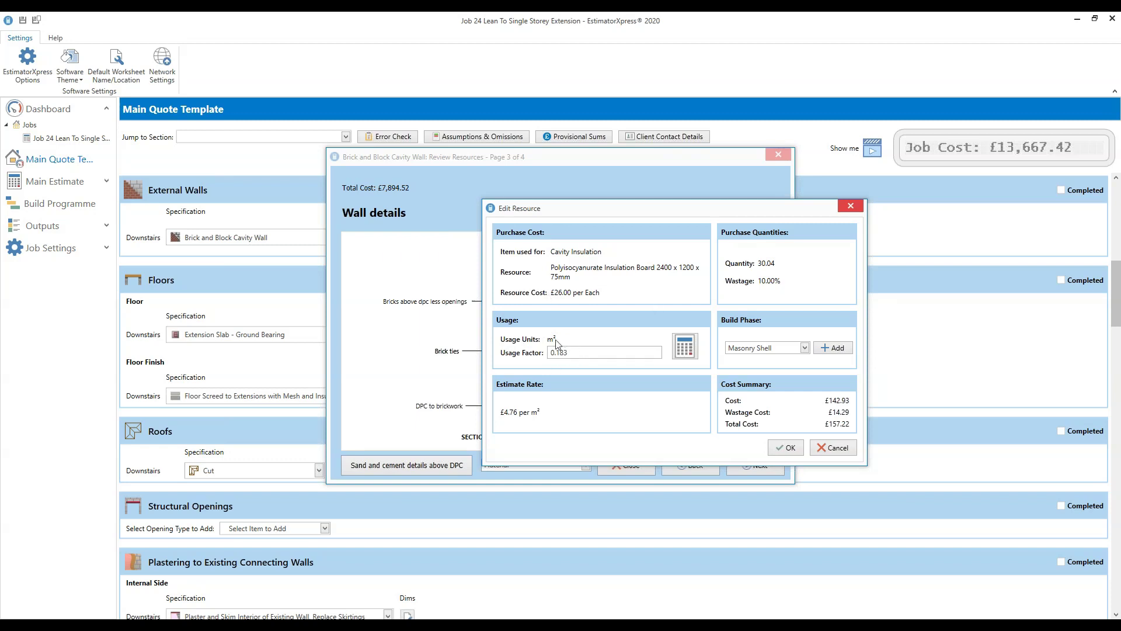
pyautogui.click(685, 351)
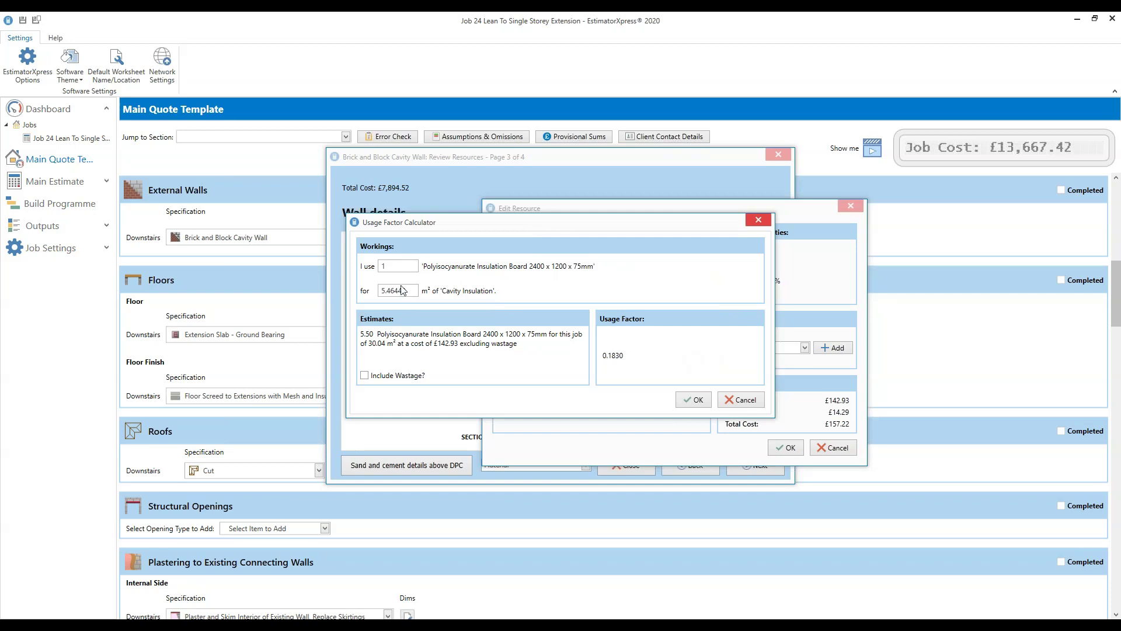
pyautogui.click(758, 219)
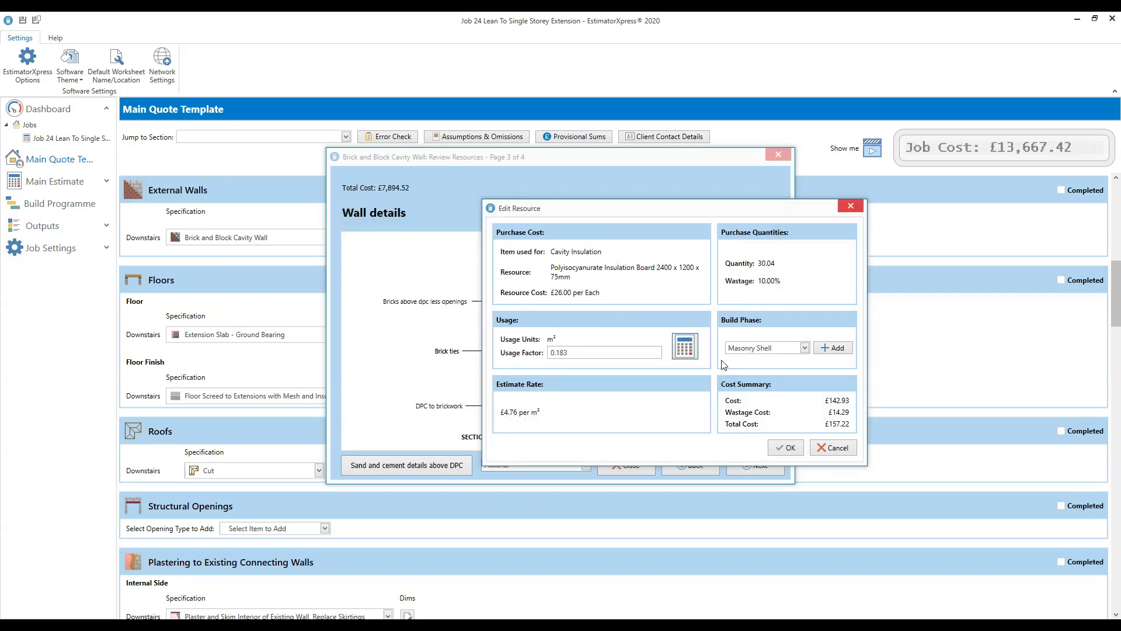
pyautogui.click(687, 351)
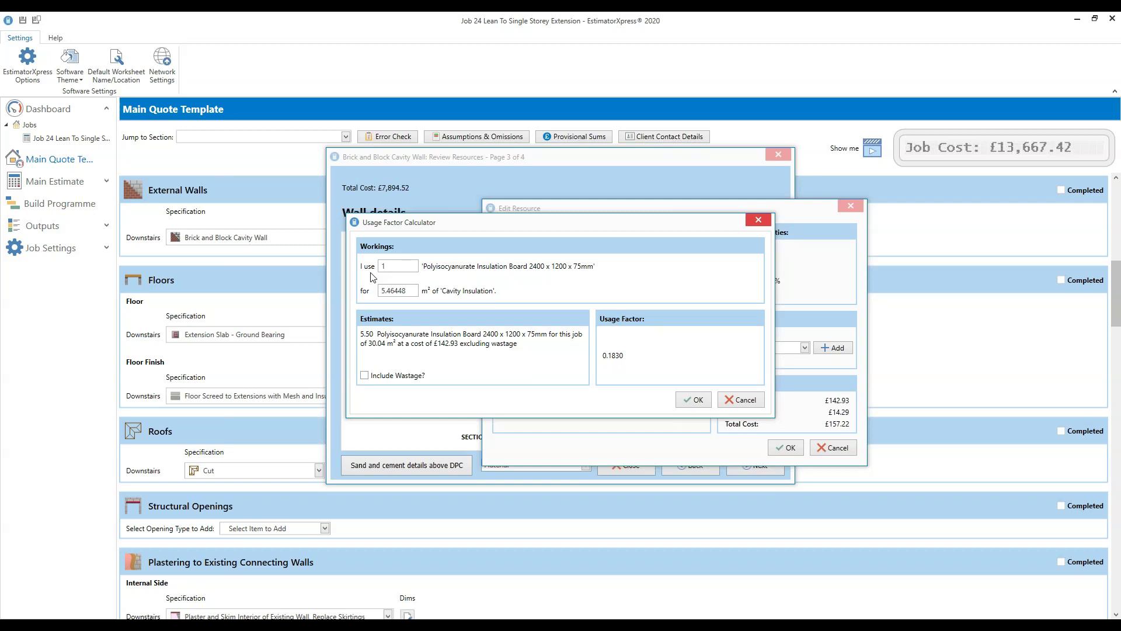
pyautogui.click(405, 291)
pyautogui.doubleClick(405, 290)
pyautogui.write('2.88')
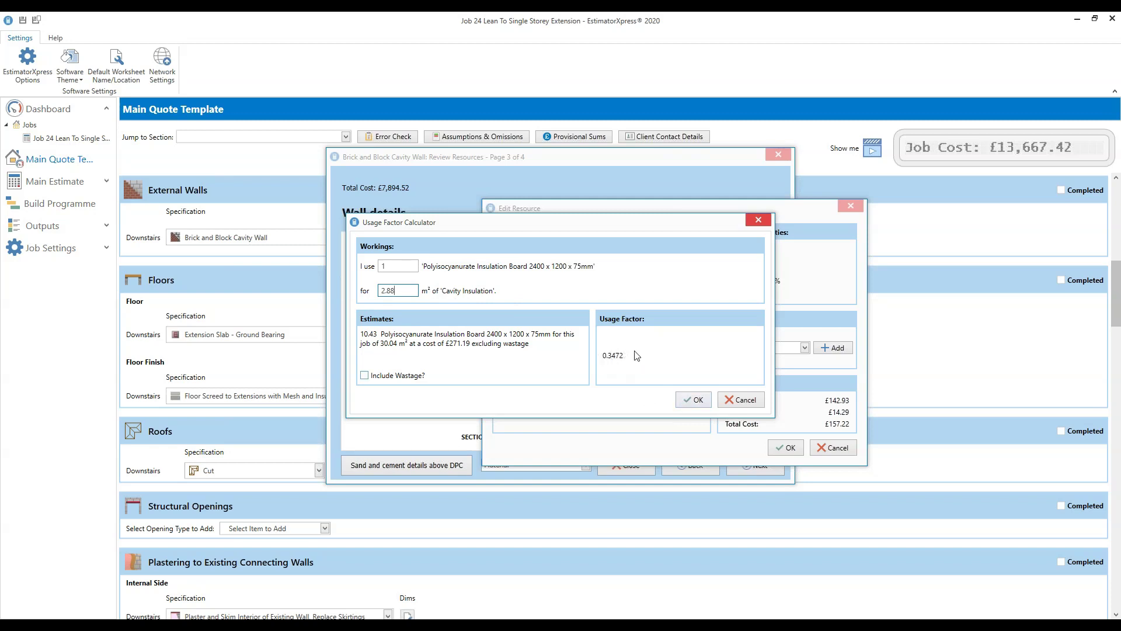
pyautogui.click(699, 401)
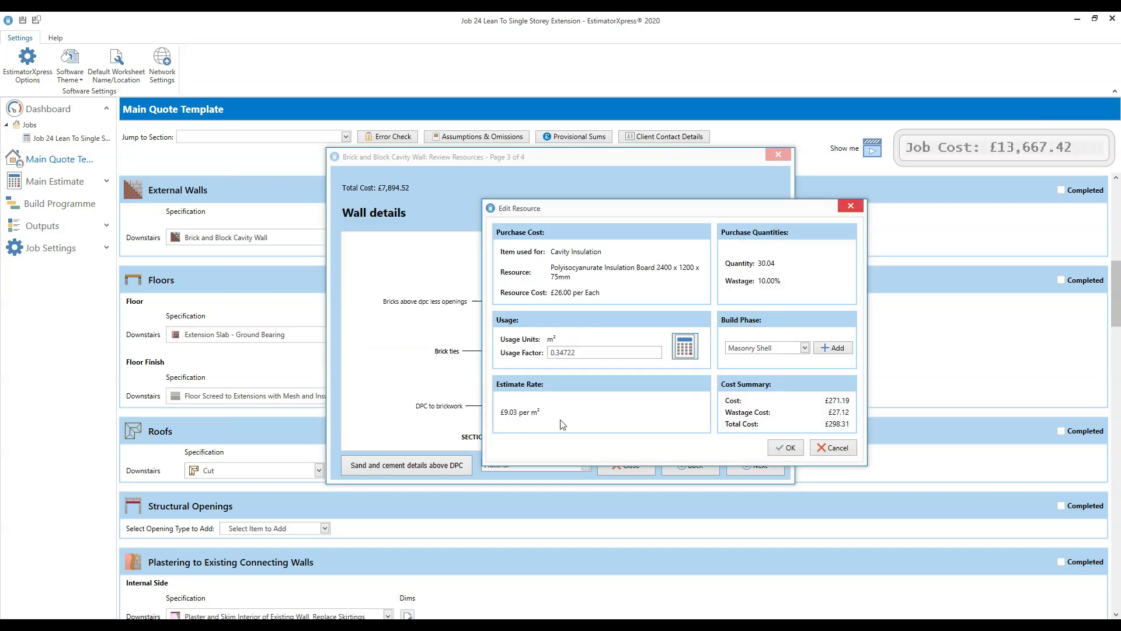
pyautogui.click(790, 449)
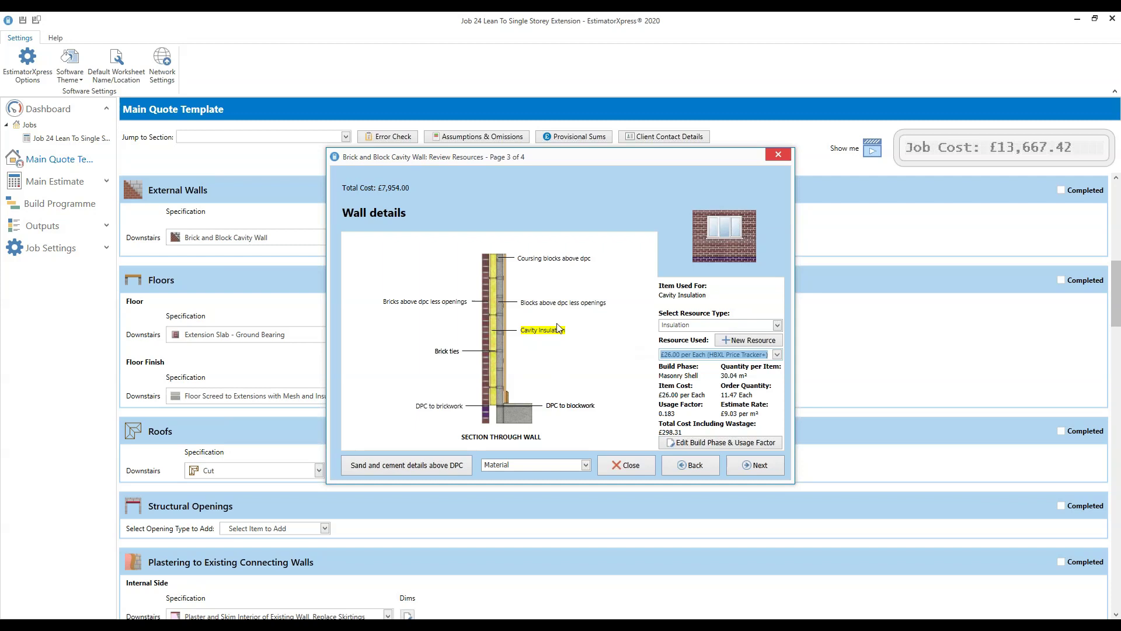
# Check the resource used for the brick ties and go on to the wall finishes page
pyautogui.moveTo(452, 355)
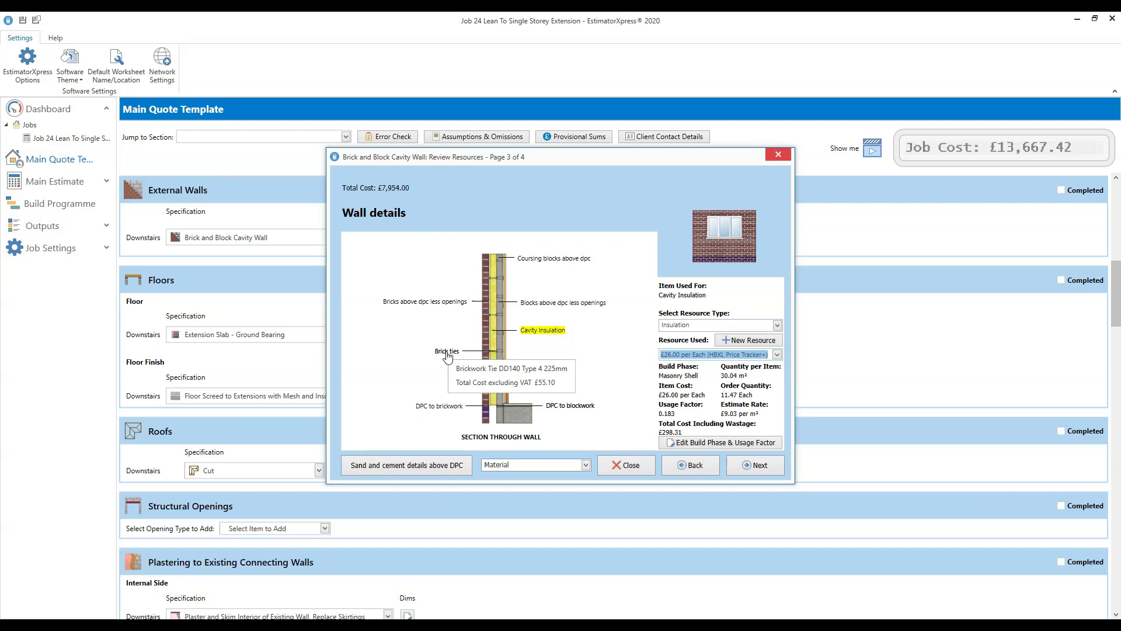
pyautogui.click(448, 355)
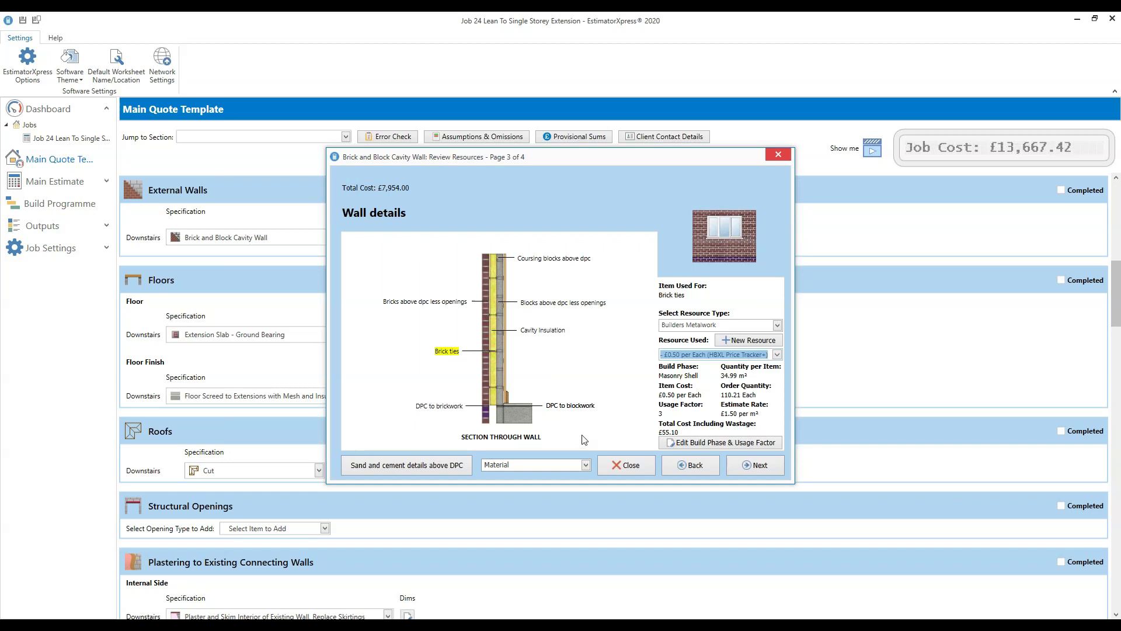
pyautogui.click(767, 466)
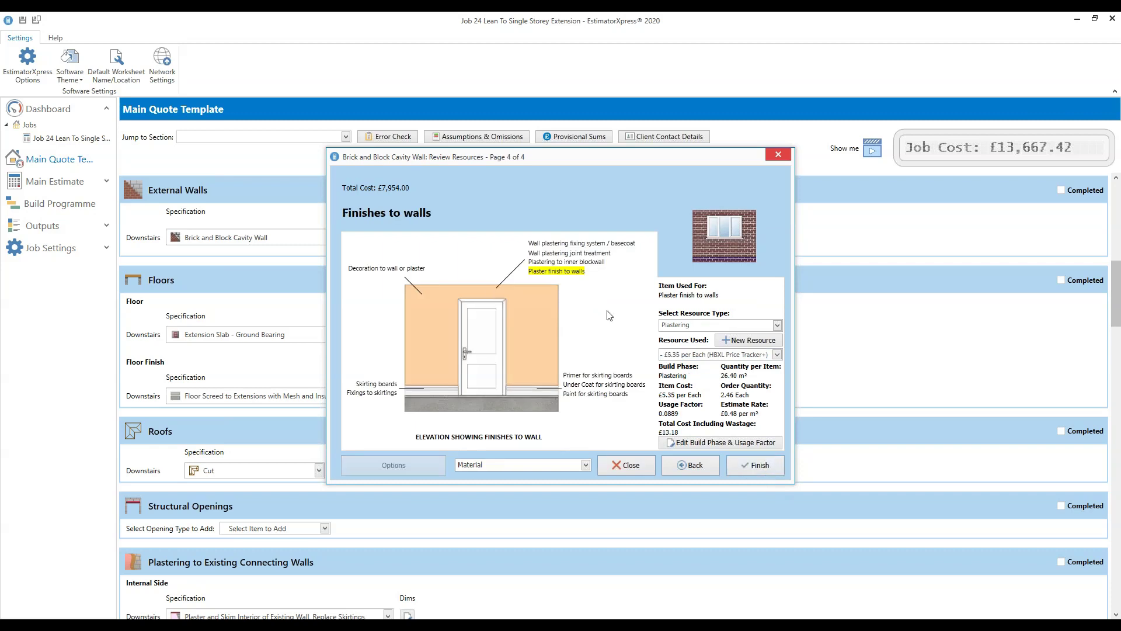
# Review the resources for inner blockwall plastering, plaster finish, joint treatment and the fixing system or basecoat
pyautogui.click(583, 264)
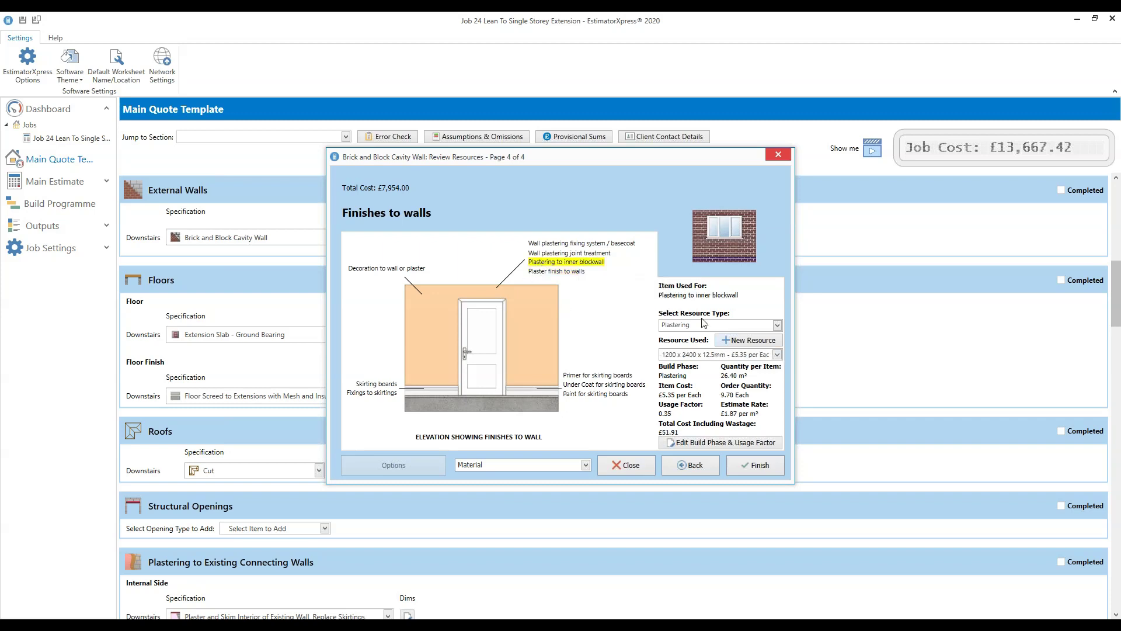
pyautogui.moveTo(556, 267)
pyautogui.moveTo(595, 267)
pyautogui.click(558, 271)
pyautogui.moveTo(573, 277)
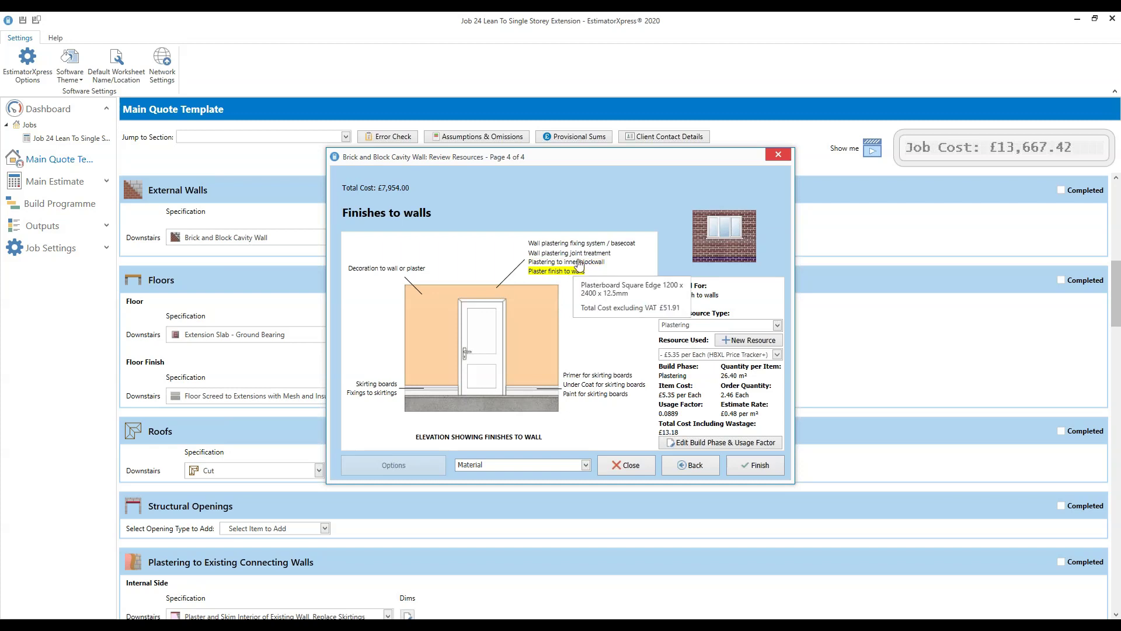
pyautogui.click(572, 255)
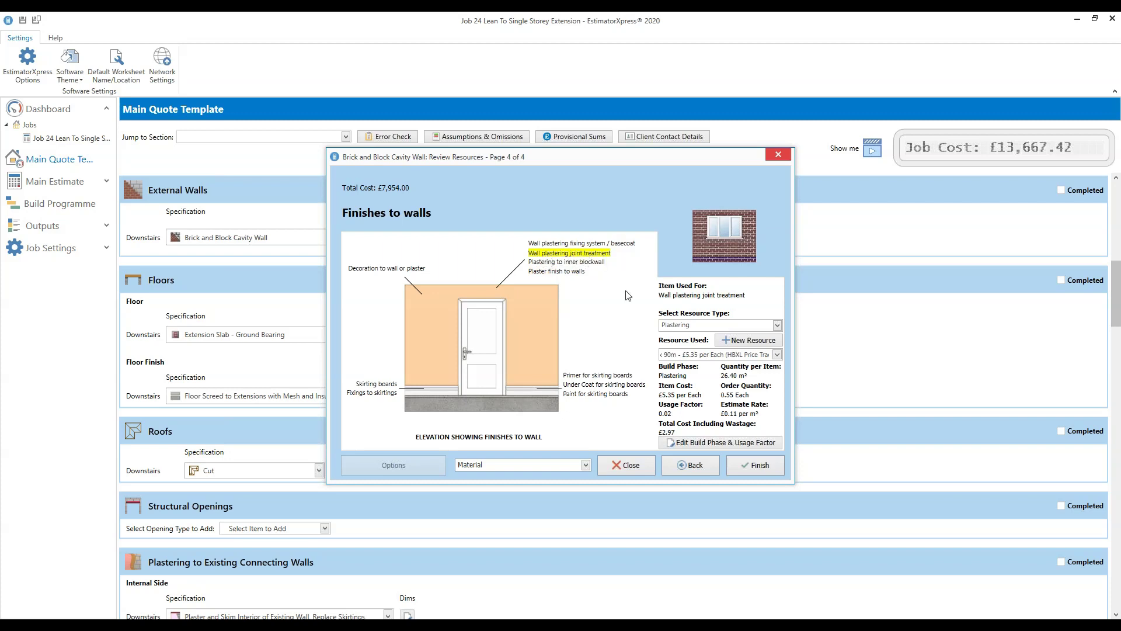
pyautogui.click(594, 244)
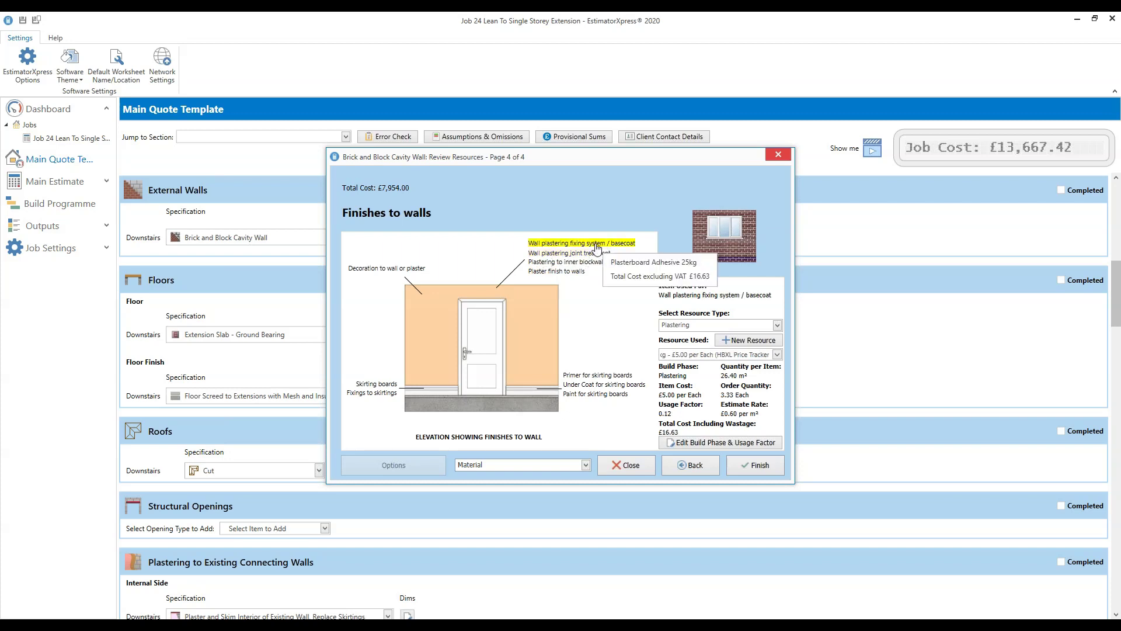
pyautogui.moveTo(594, 248)
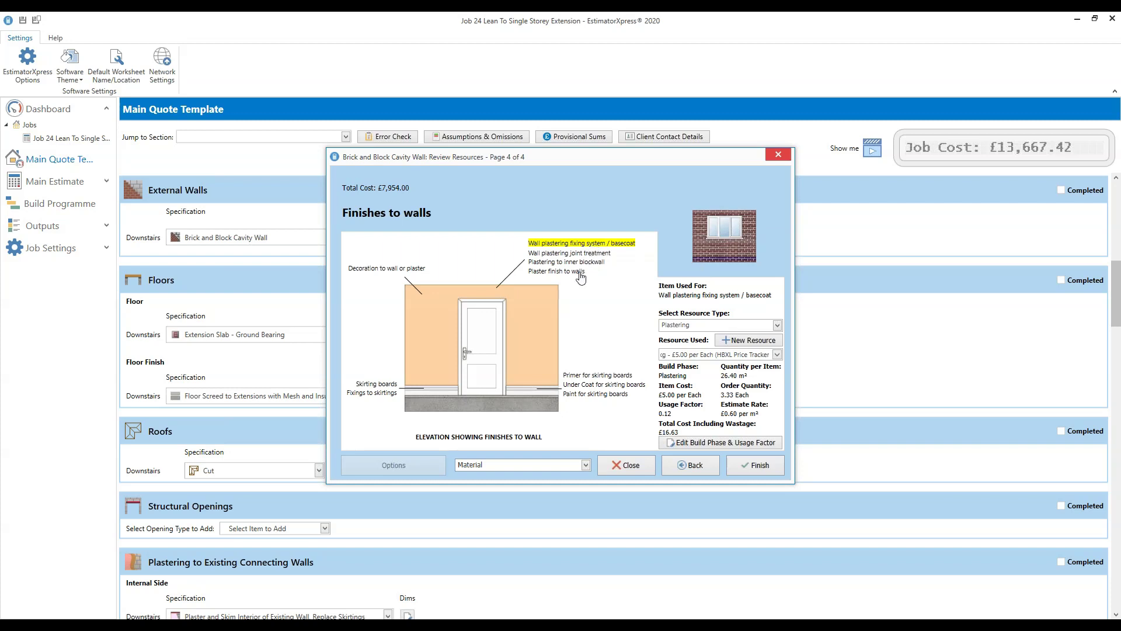
# Look through the alternative plastering materials available for the inner blockwall and leave the list without choosing one
pyautogui.click(572, 263)
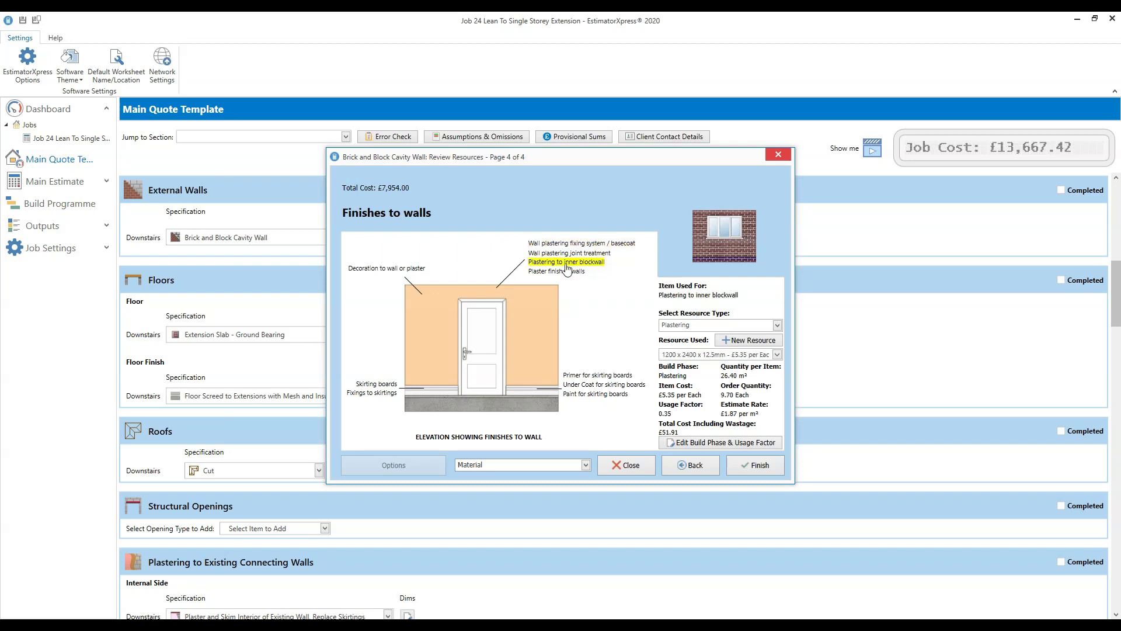
pyautogui.click(778, 355)
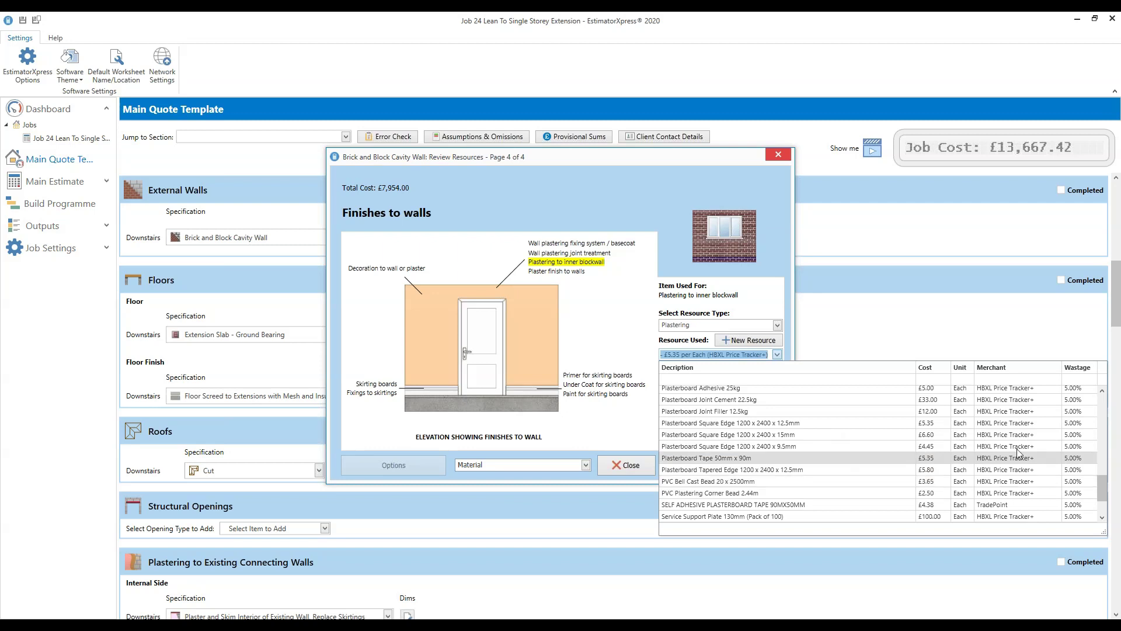
pyautogui.moveTo(1102, 494); pyautogui.dragTo(1102, 498)
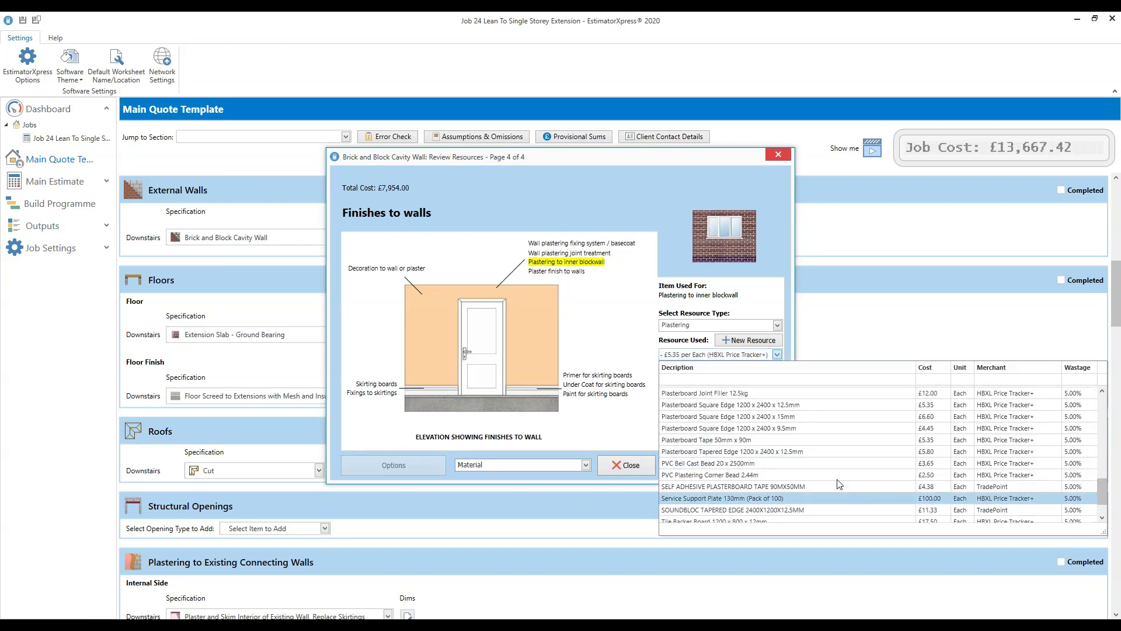
pyautogui.moveTo(1106, 495); pyautogui.dragTo(1106, 461)
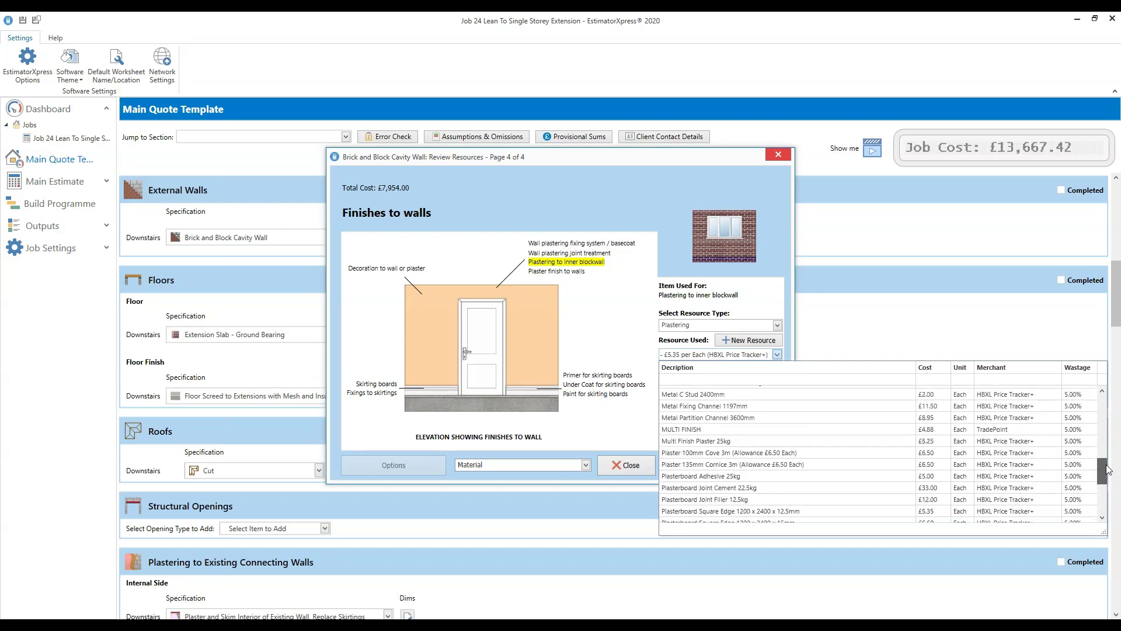
pyautogui.click(606, 315)
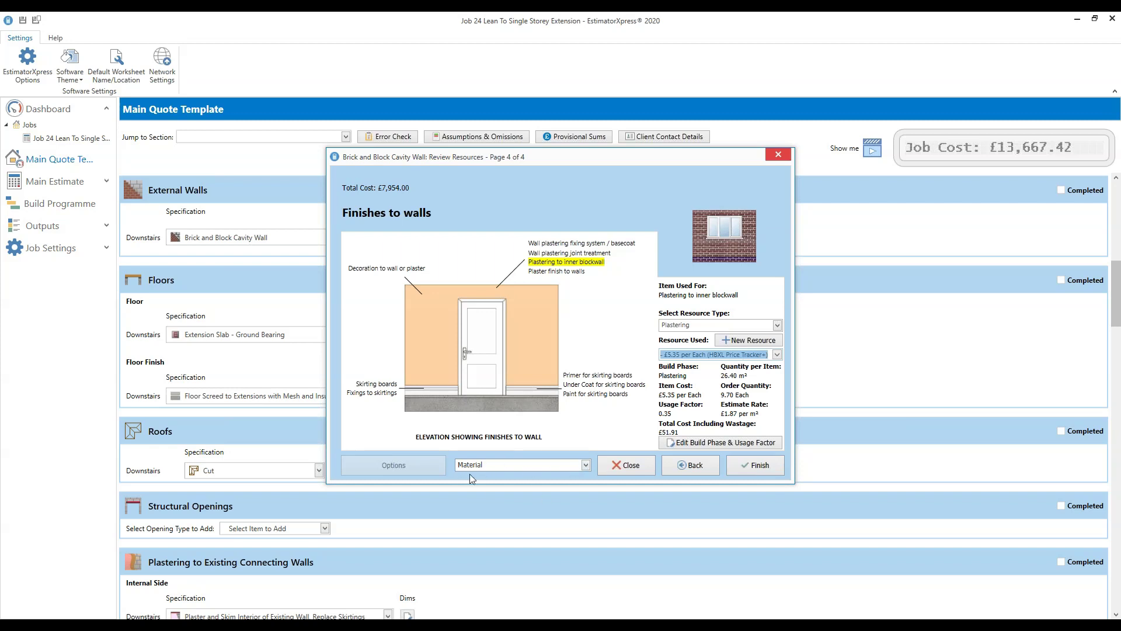
# Show the Labour, Plant, Subcontract & Sundry resources and return to the wall details to view Fix cavity insulation
pyautogui.click(586, 464)
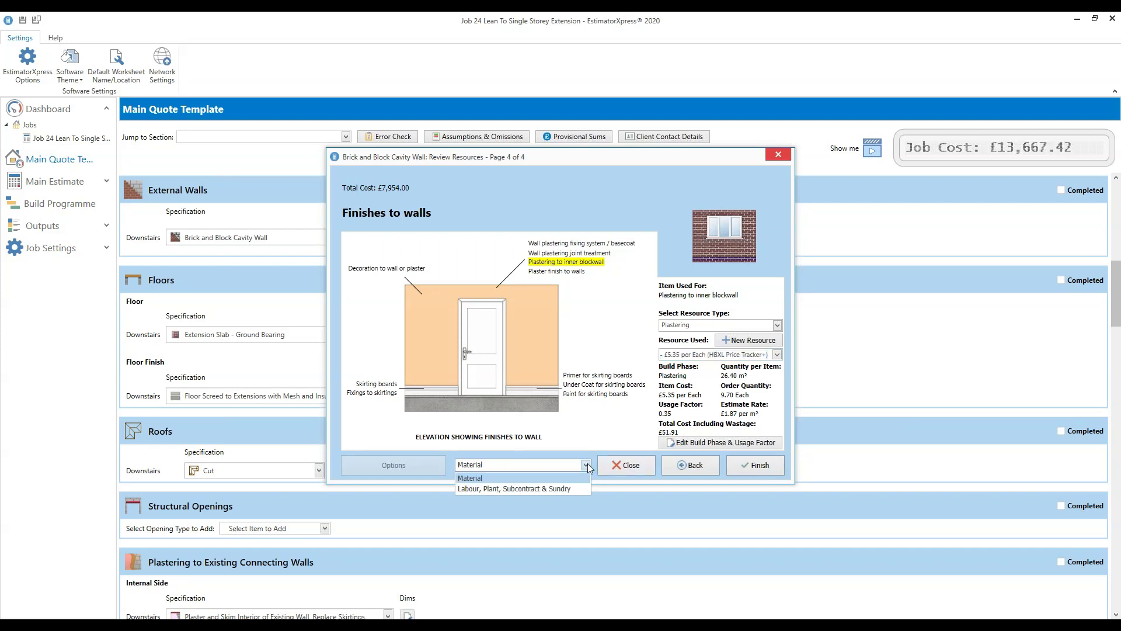
pyautogui.click(478, 488)
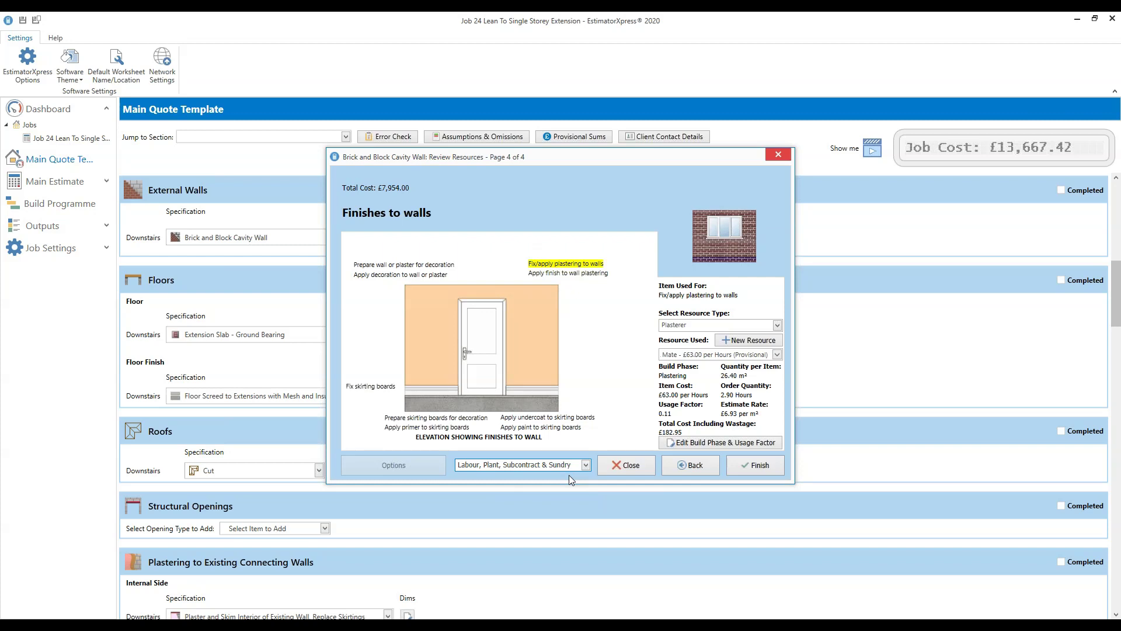
pyautogui.click(696, 465)
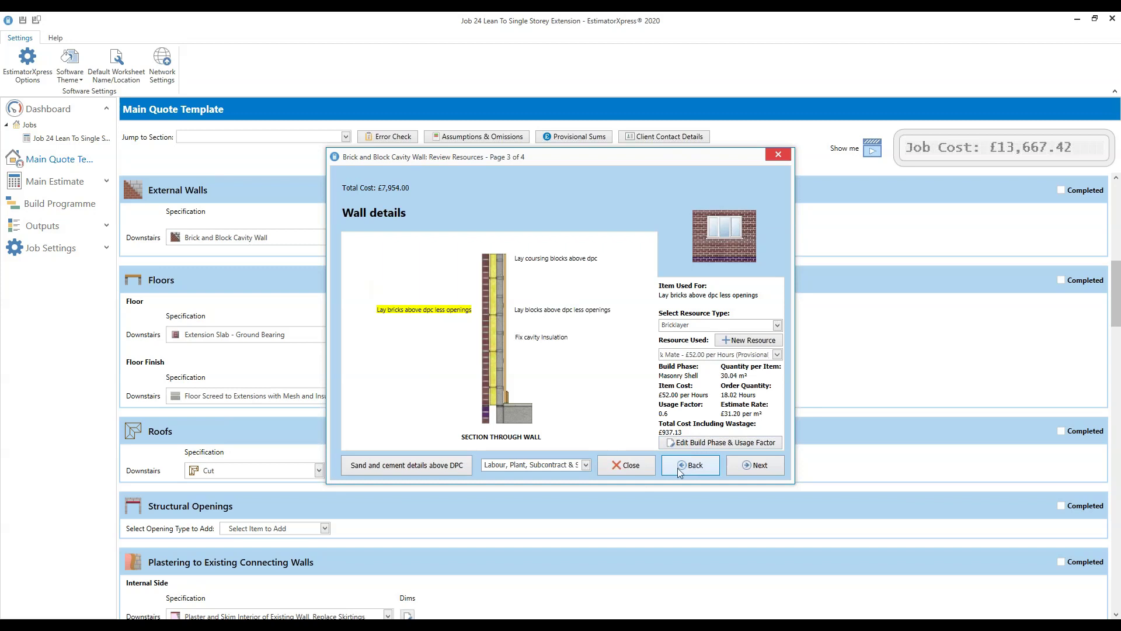
pyautogui.click(545, 341)
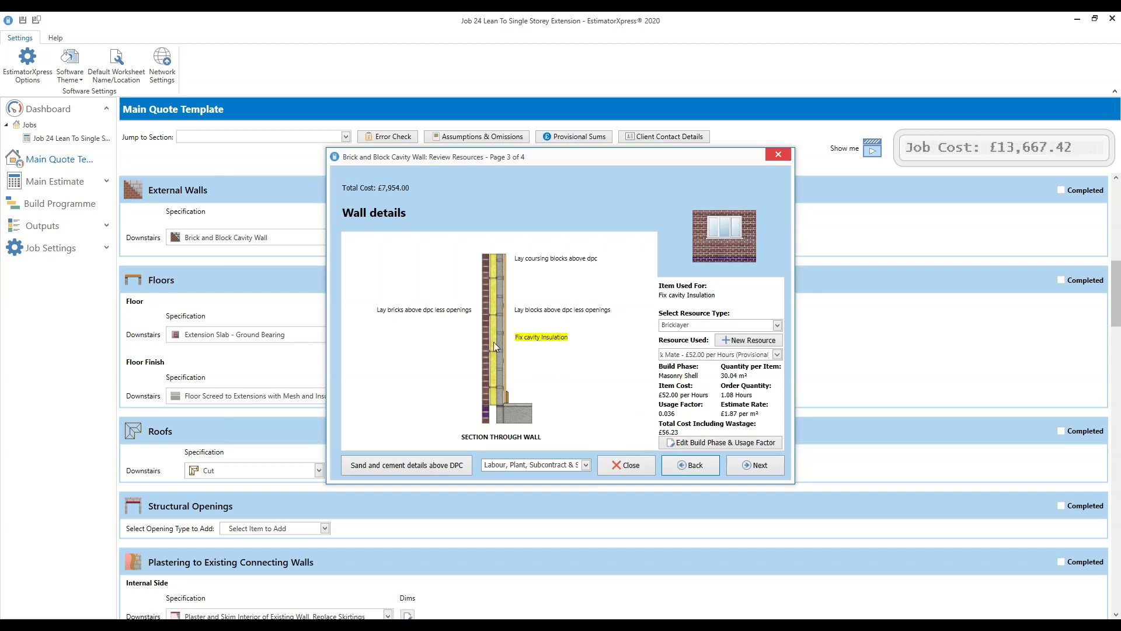
pyautogui.moveTo(520, 344)
pyautogui.moveTo(554, 344)
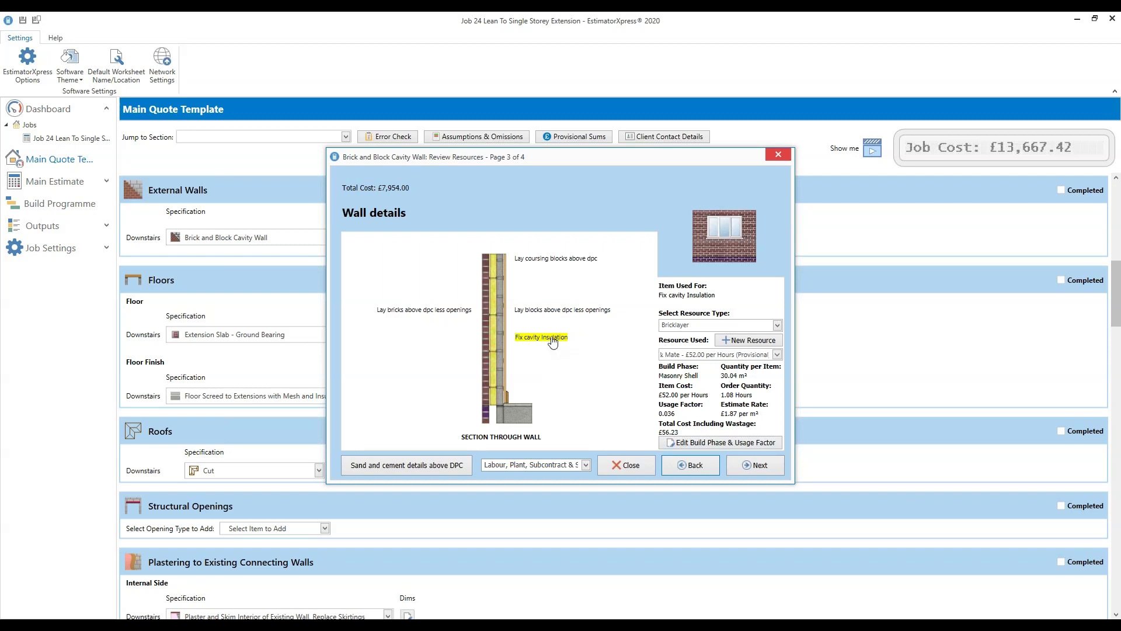
# Change the Fix cavity insulation usage factor so 2 Bricklayers & Mate take 1 hour to do 14 m²
pyautogui.click(721, 445)
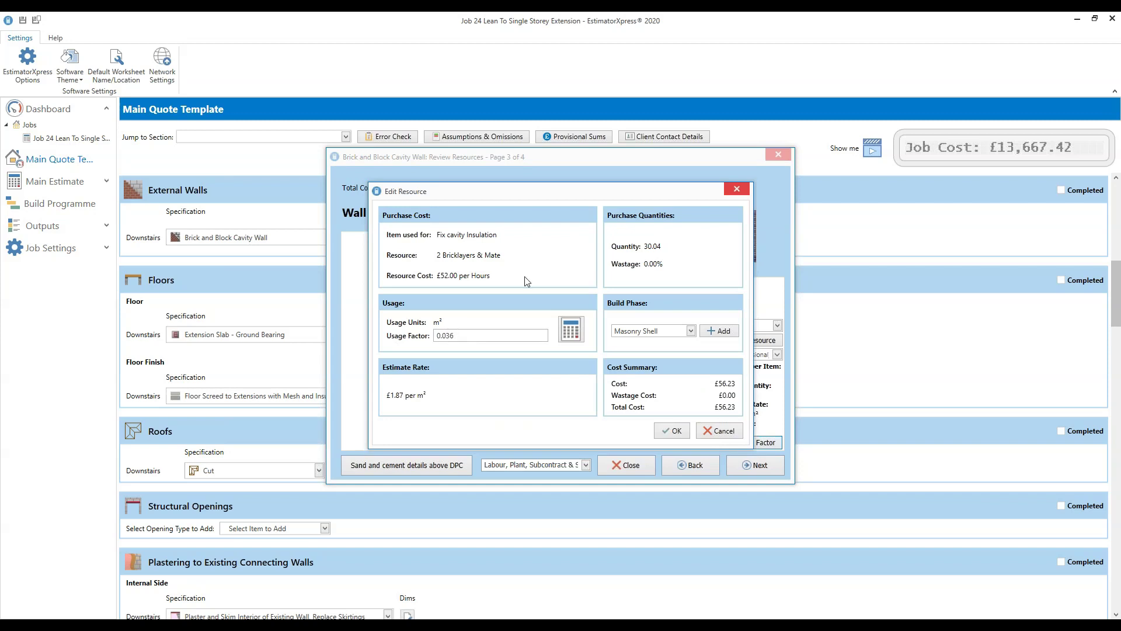
pyautogui.moveTo(514, 197); pyautogui.dragTo(214, 197)
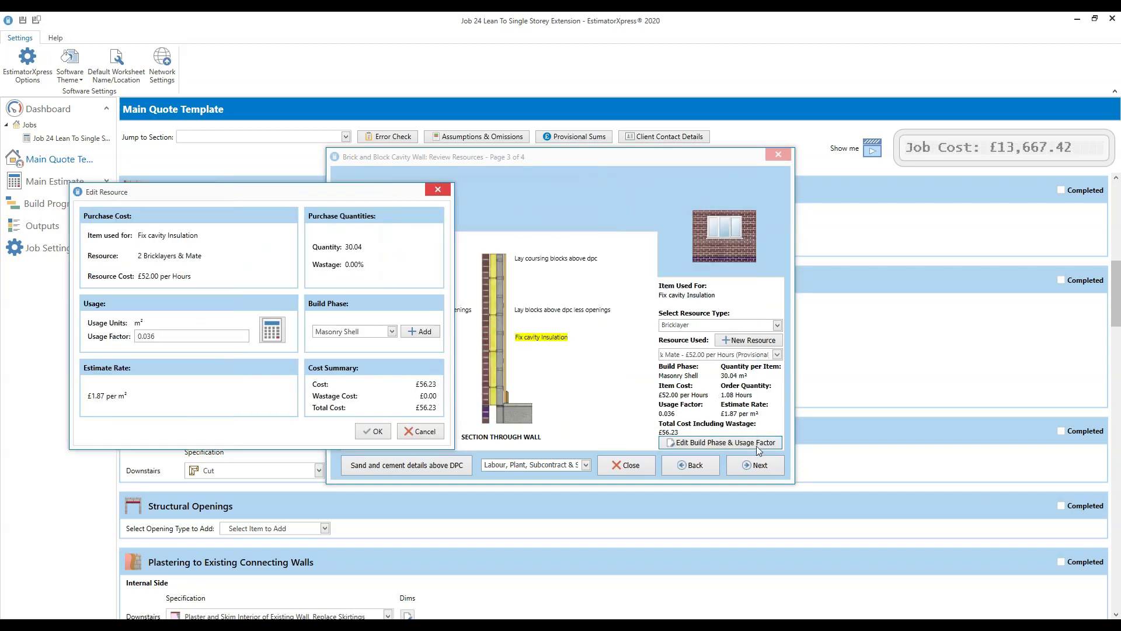
pyautogui.moveTo(362, 194); pyautogui.dragTo(676, 202)
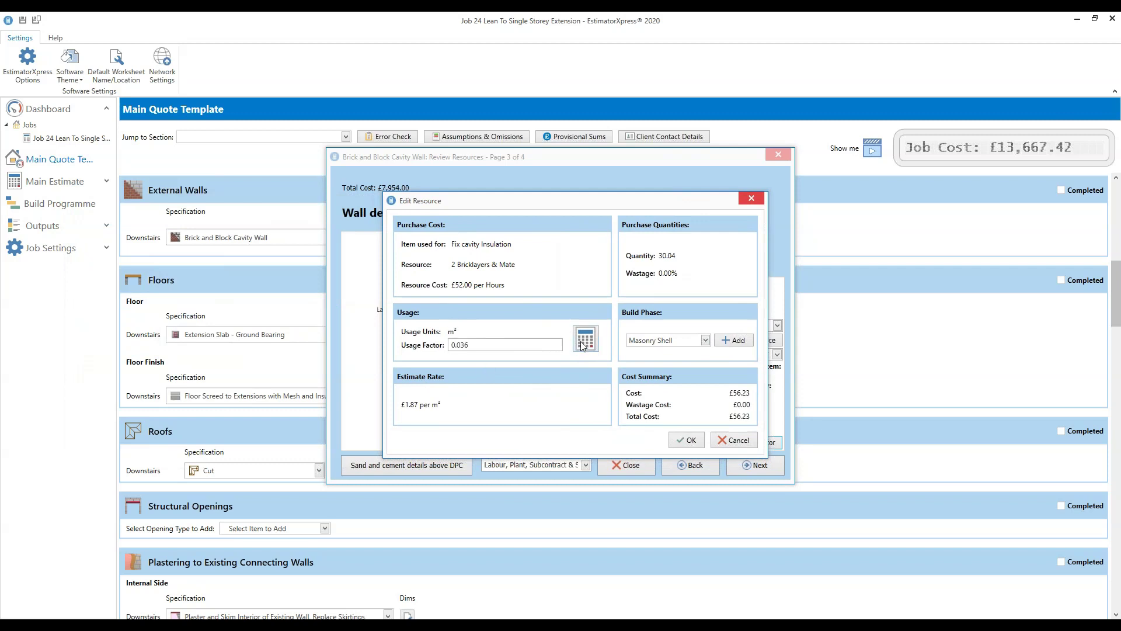
pyautogui.click(578, 348)
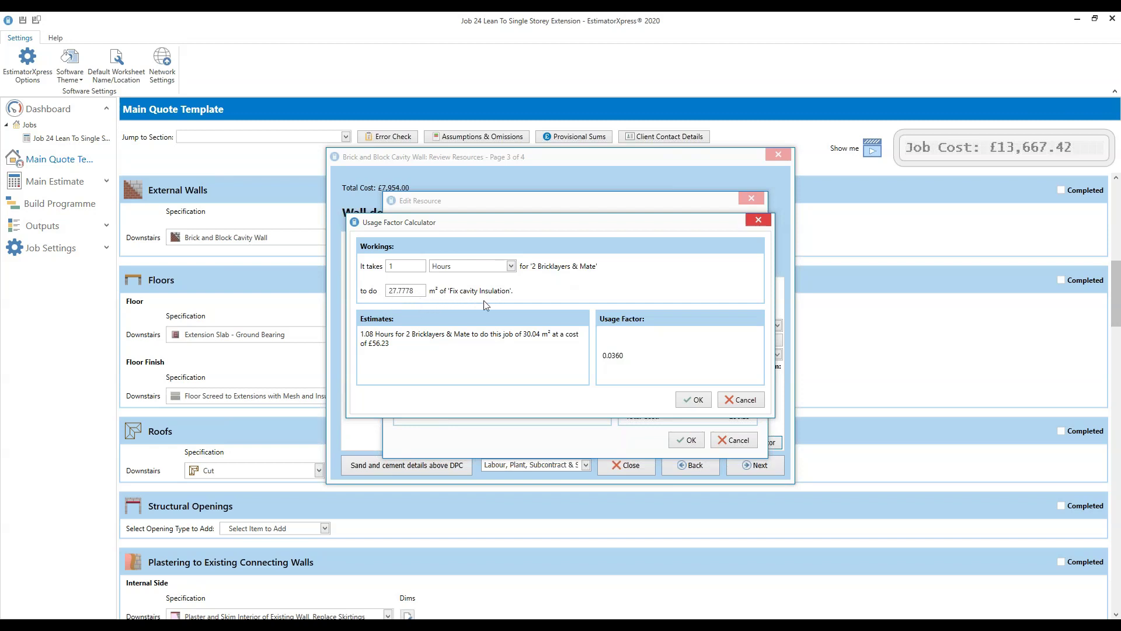
pyautogui.click(416, 291)
pyautogui.moveTo(416, 291); pyautogui.dragTo(371, 294)
pyautogui.write('14')
pyautogui.click(695, 402)
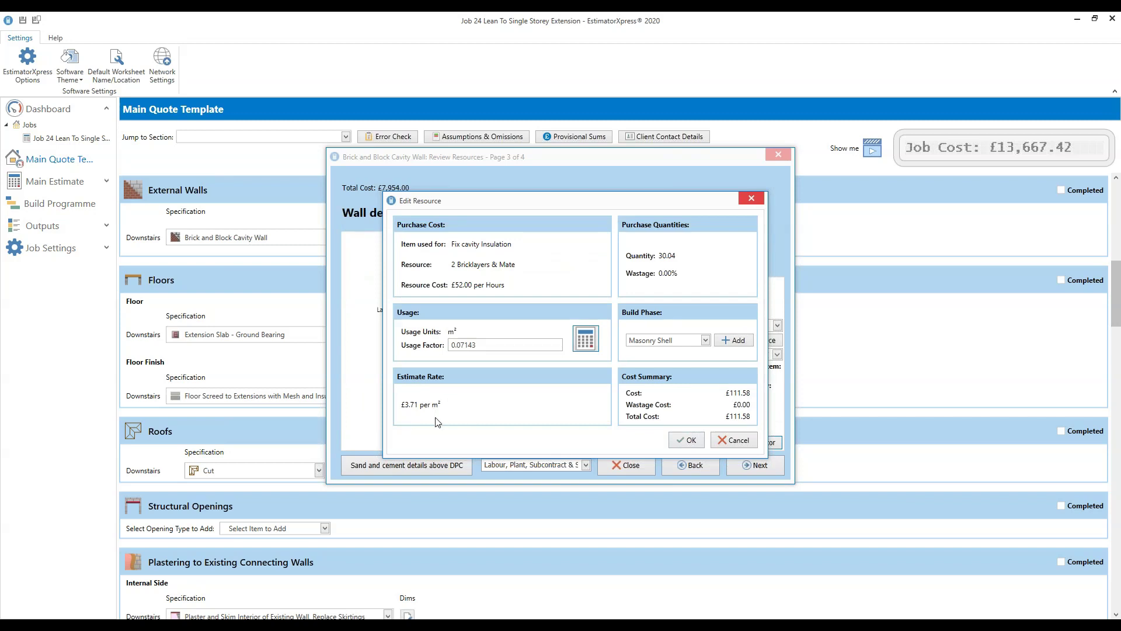
pyautogui.click(691, 441)
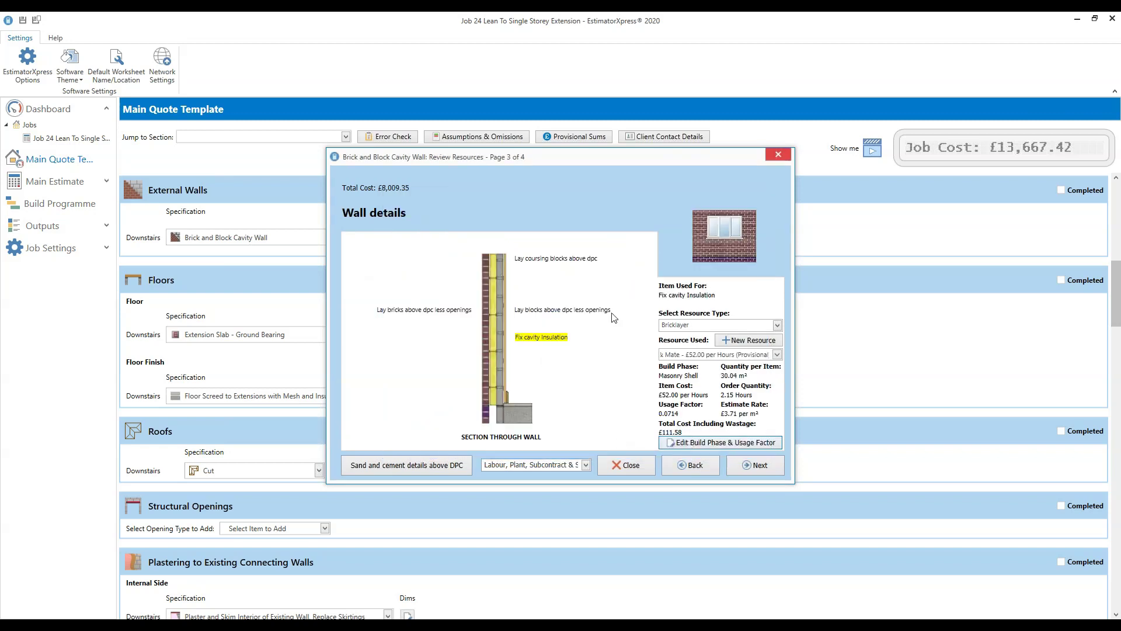
# Close the cavity wall resource review and mark the External Walls section as completed
pyautogui.moveTo(528, 345)
pyautogui.click(629, 468)
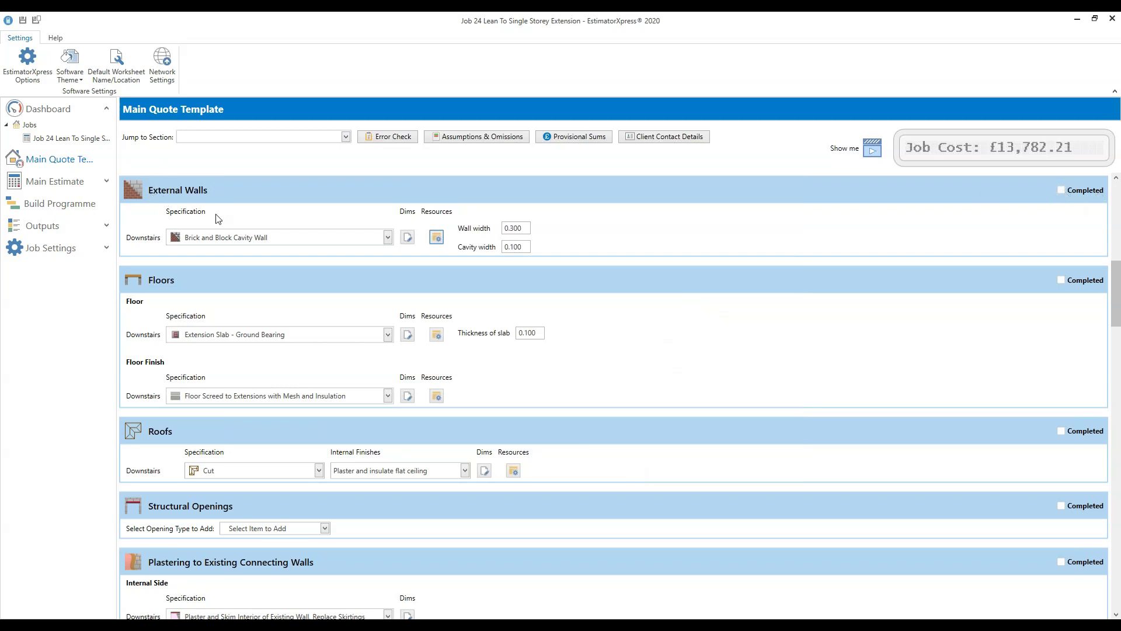
pyautogui.click(1062, 191)
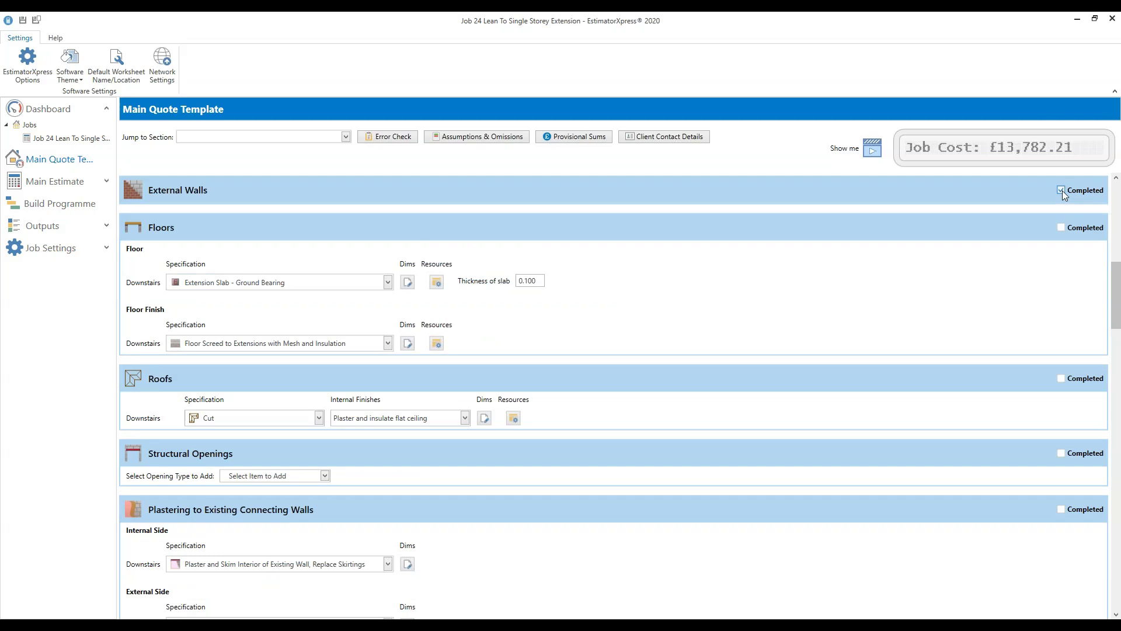
pyautogui.click(1062, 190)
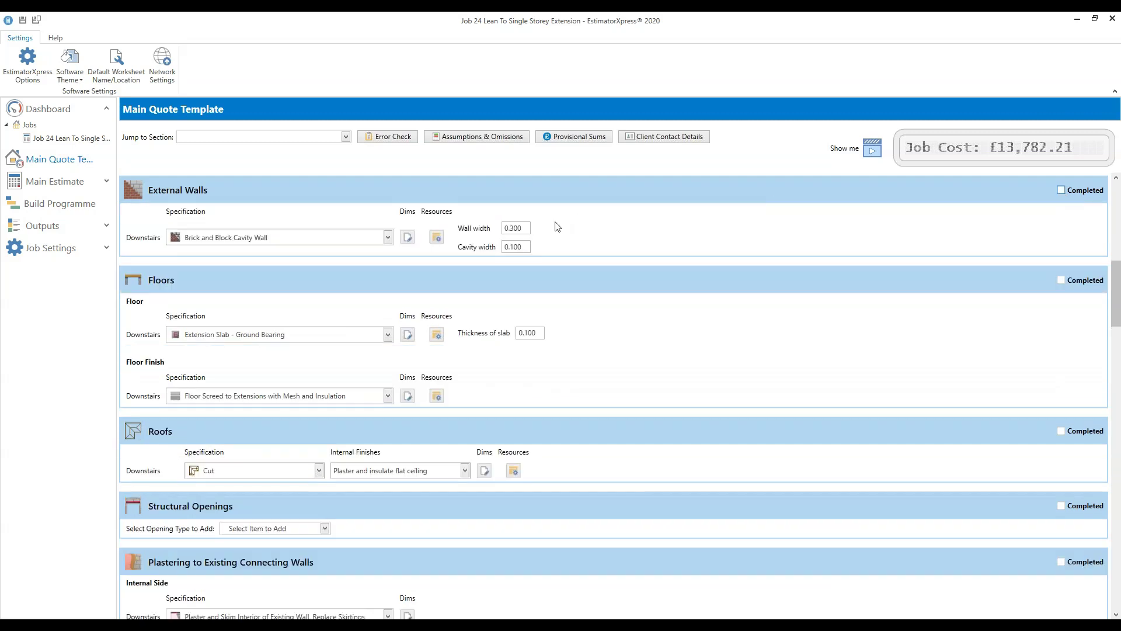
pyautogui.click(1063, 190)
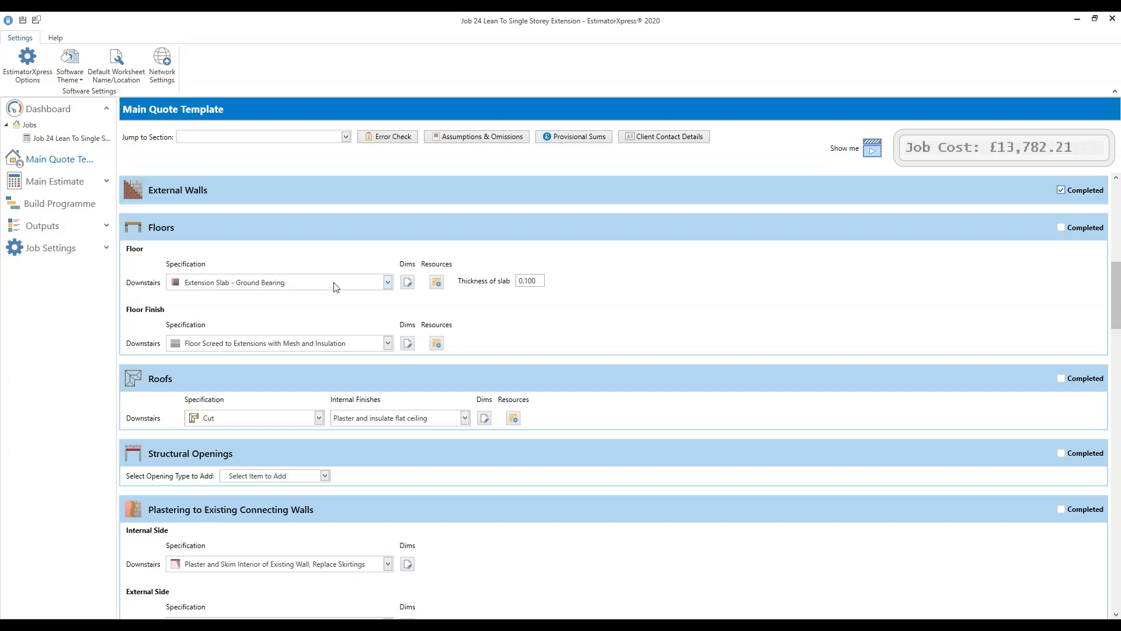
# Set the downstairs floor specification to Extension Slab - Ground Bearing & Insulated with a slab thickness of 0.150
pyautogui.click(387, 283)
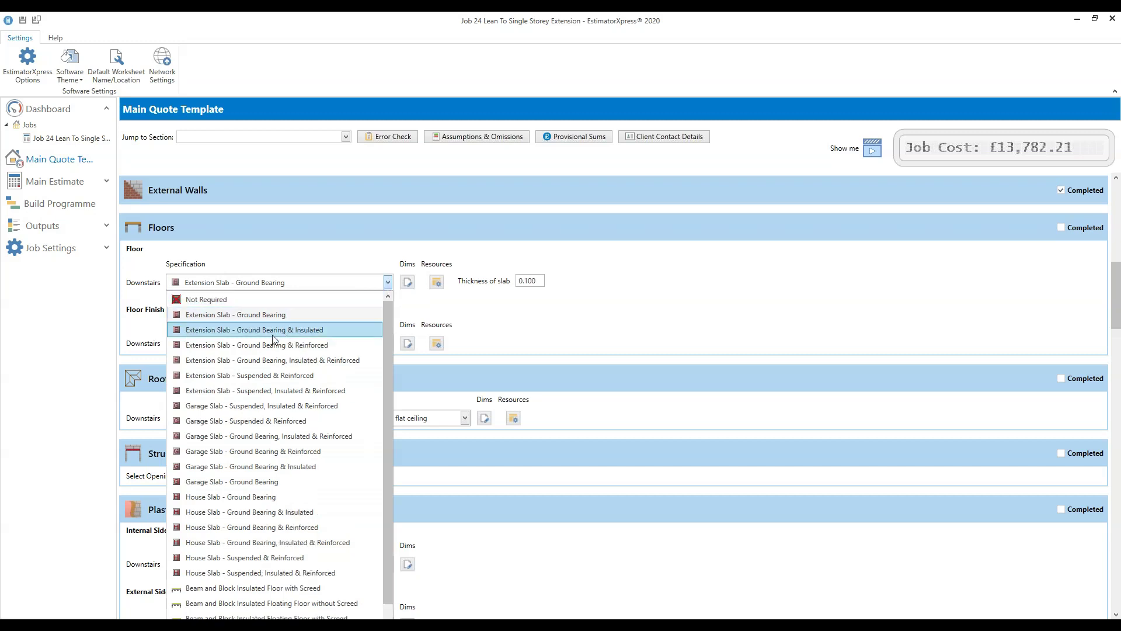
pyautogui.click(335, 331)
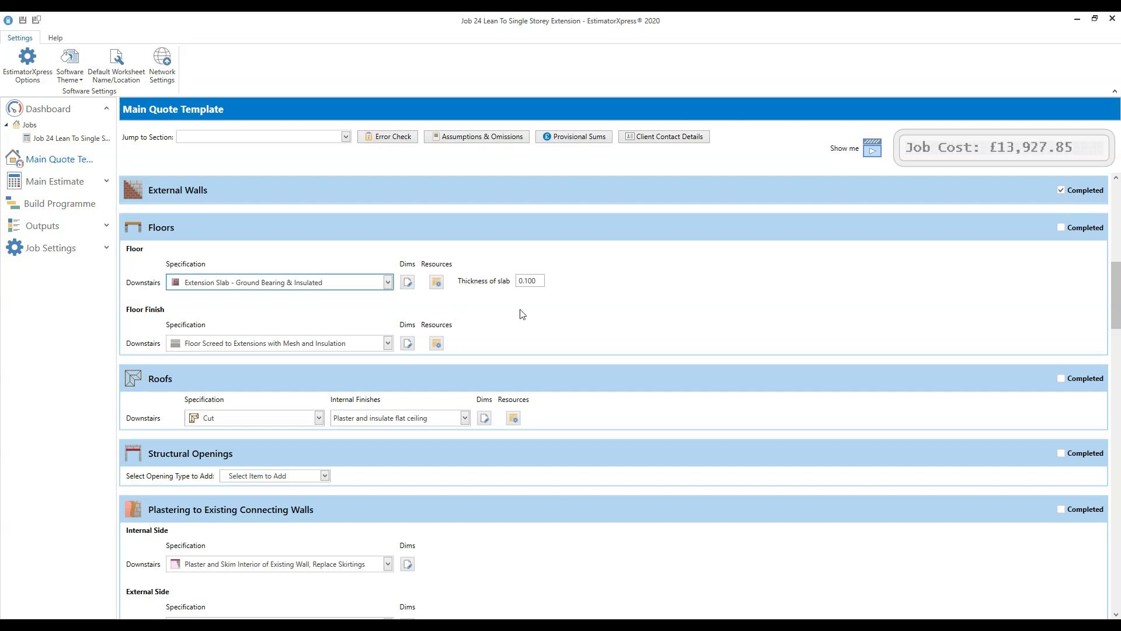
pyautogui.click(537, 281)
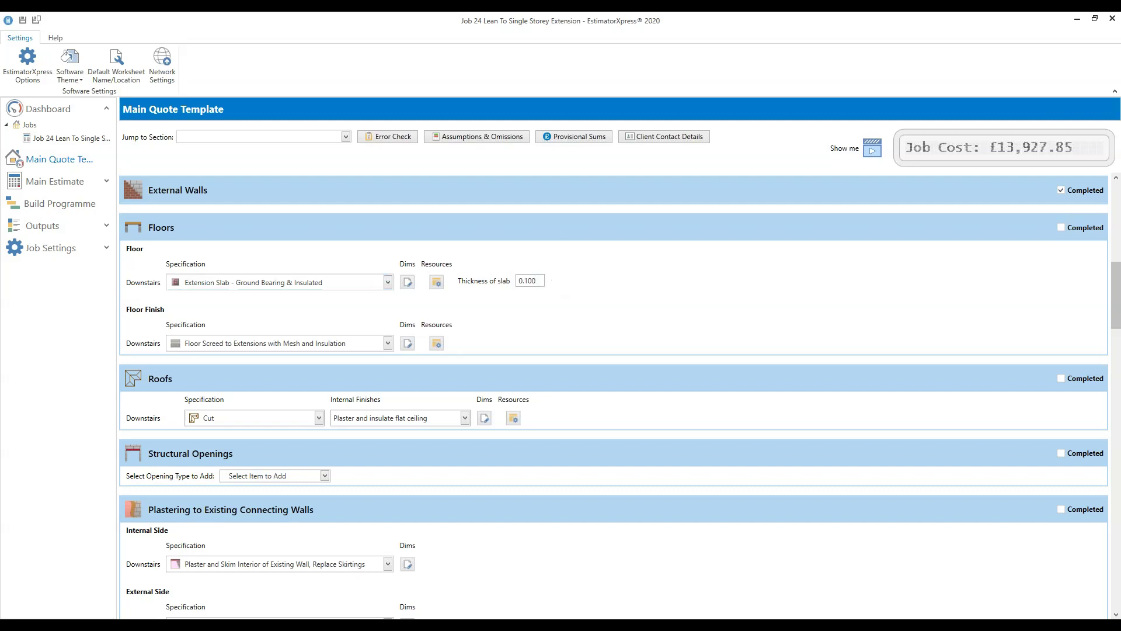
pyautogui.press('BackSpace')
pyautogui.press('BackSpace')
pyautogui.write('50')
pyautogui.click(619, 299)
# Open the ground floor slab dimensions, show tech tips and labels, and check the sand blinding and sub-base thickness fields
pyautogui.click(407, 283)
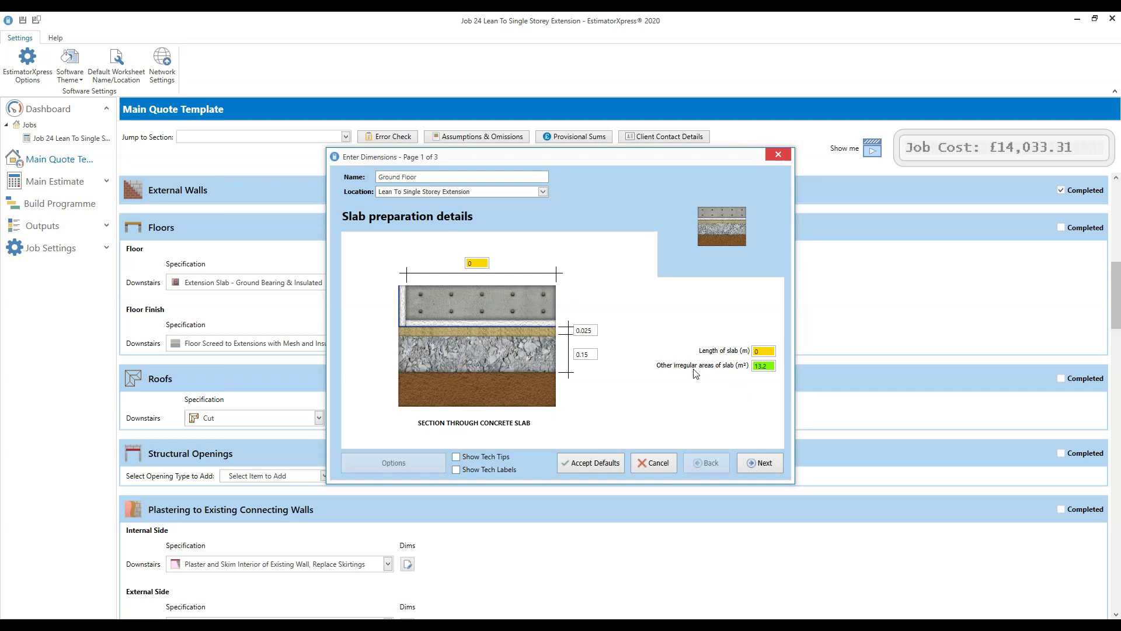
pyautogui.click(753, 368)
pyautogui.click(504, 458)
pyautogui.click(501, 468)
pyautogui.click(594, 330)
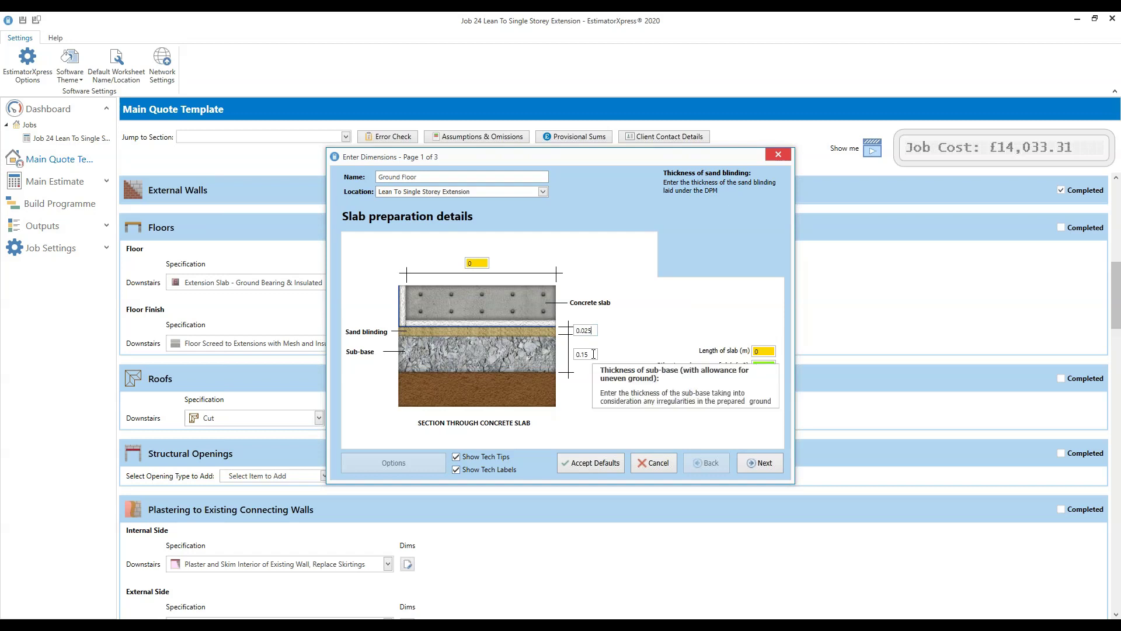
pyautogui.click(594, 353)
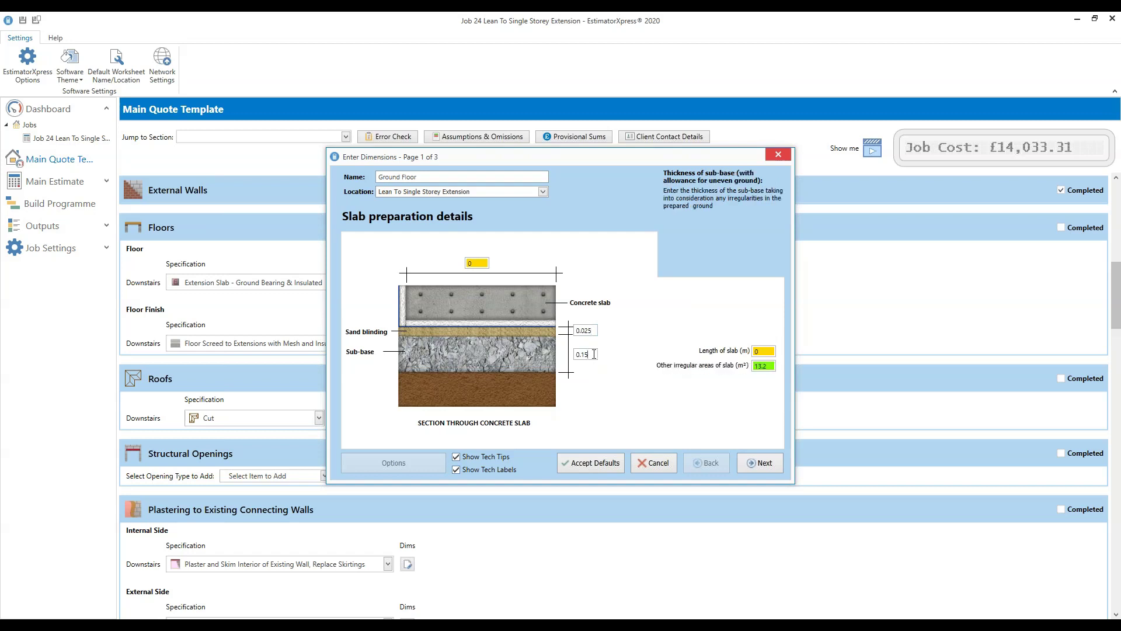
# Go on to the slab details and set the slab power float finish option to N
pyautogui.click(763, 462)
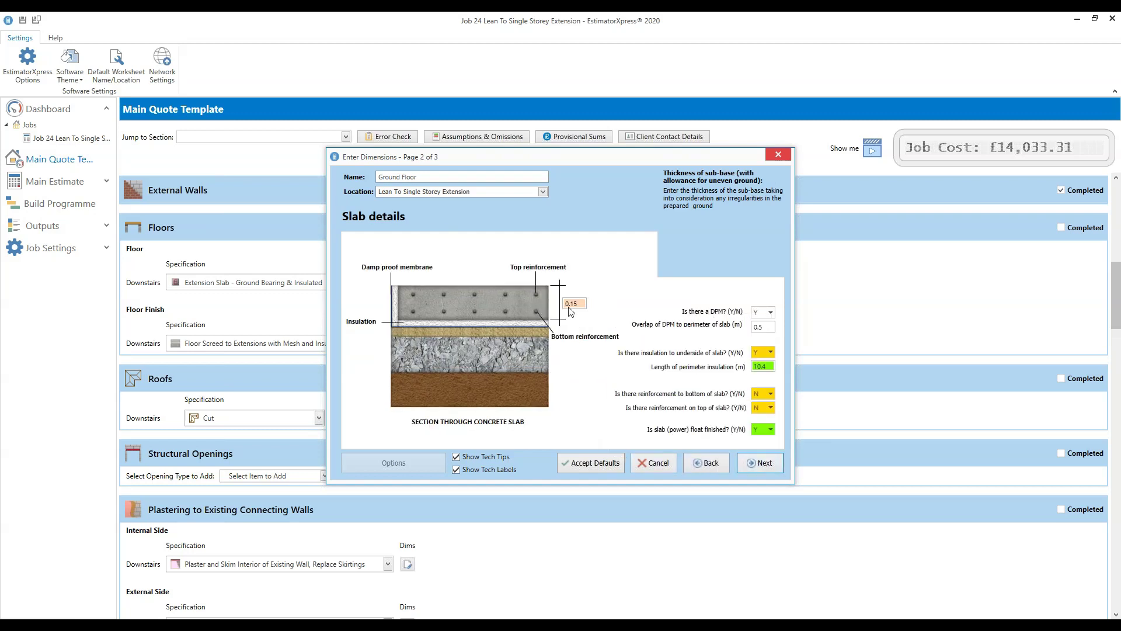
pyautogui.moveTo(578, 305)
pyautogui.moveTo(650, 166)
pyautogui.mouseDown()
pyautogui.moveTo(958, 184)
pyautogui.moveTo(636, 170)
pyautogui.mouseUp()
pyautogui.moveTo(609, 320)
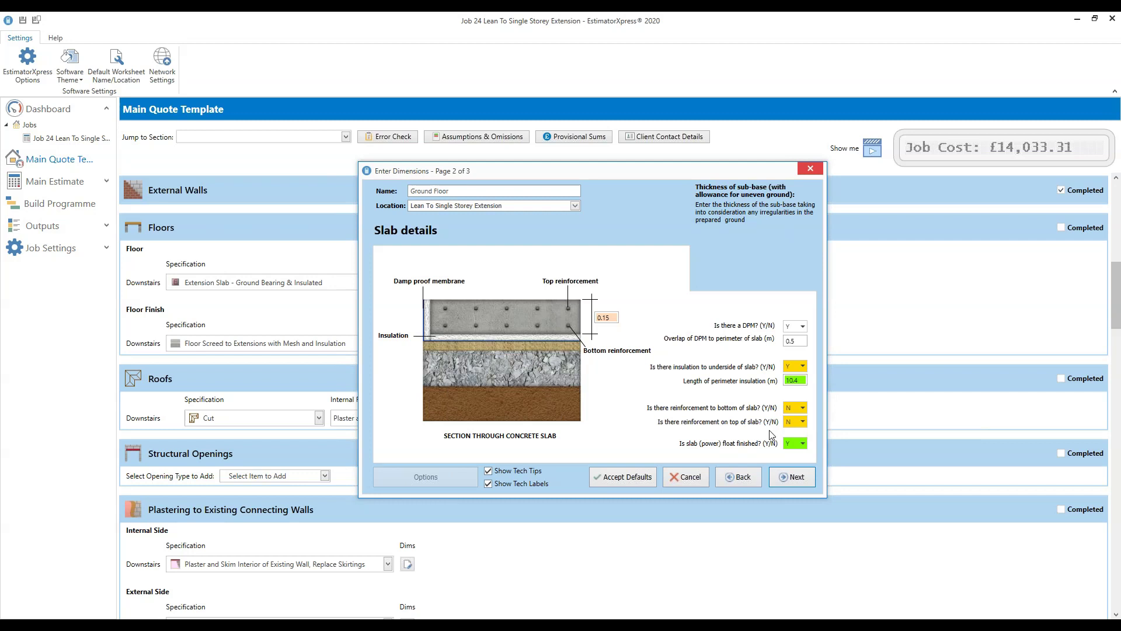
pyautogui.click(803, 444)
pyautogui.click(795, 467)
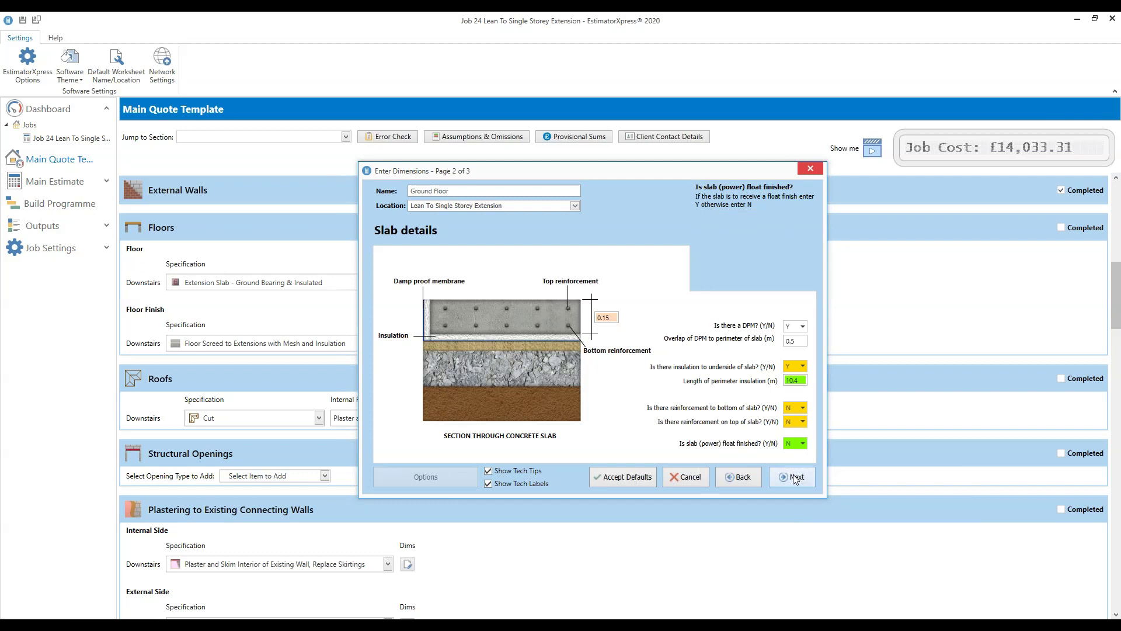
# Set the concrete slab plant to 6 excavator hours and 0 days of bolt croppers, and finish the slab dimensions
pyautogui.click(795, 478)
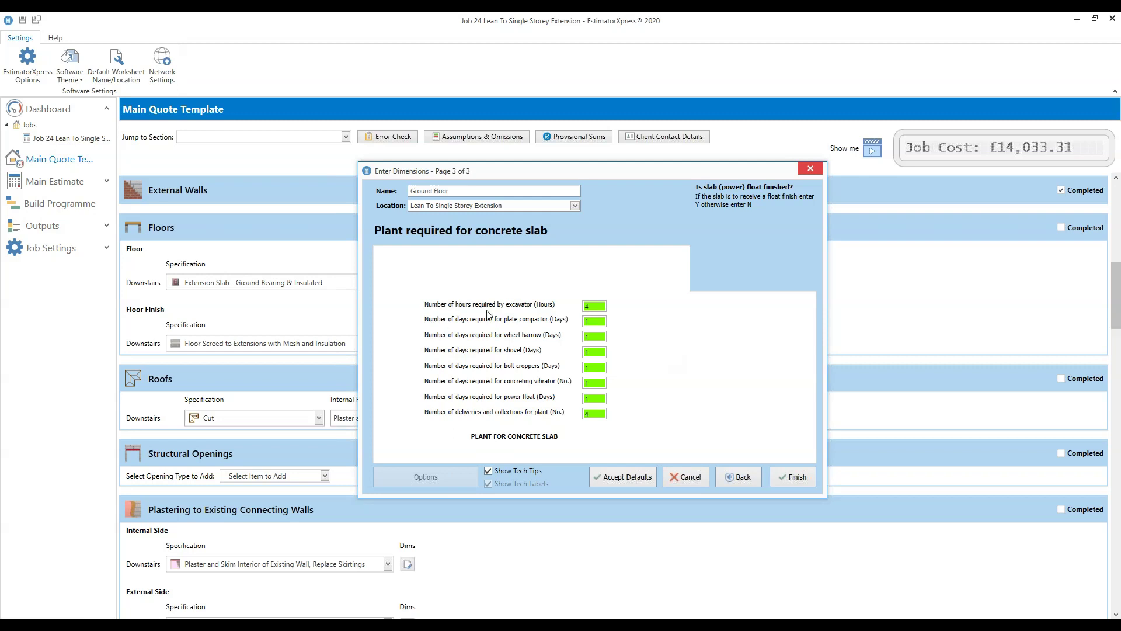
pyautogui.click(599, 306)
pyautogui.write('6')
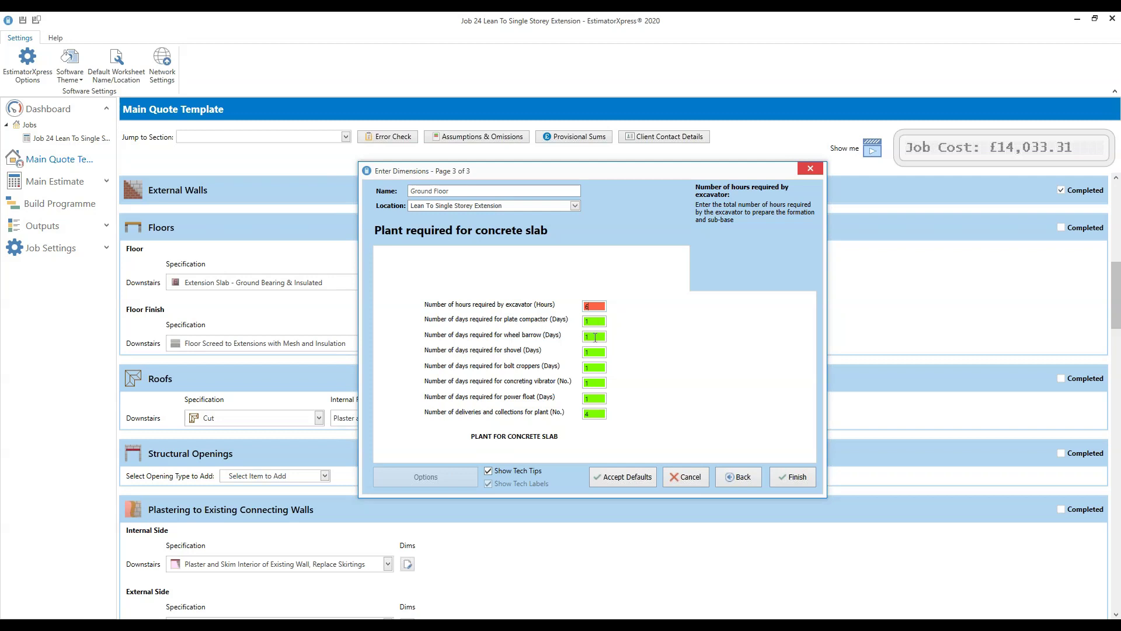
pyautogui.moveTo(596, 352)
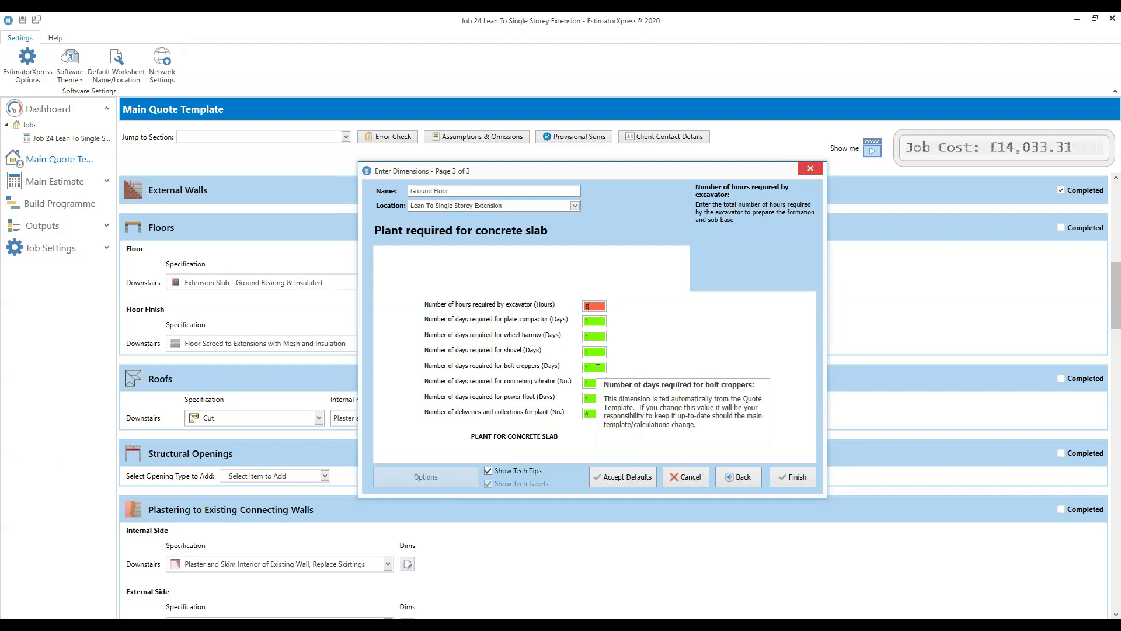
pyautogui.click(598, 369)
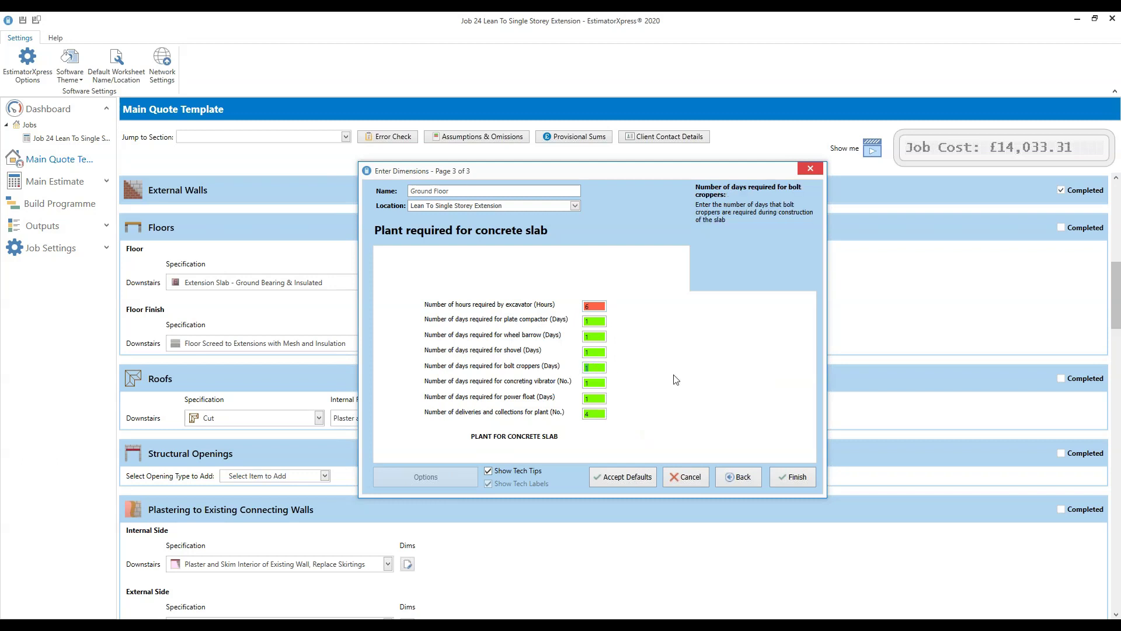
pyautogui.write('0')
pyautogui.moveTo(597, 399)
pyautogui.click(797, 477)
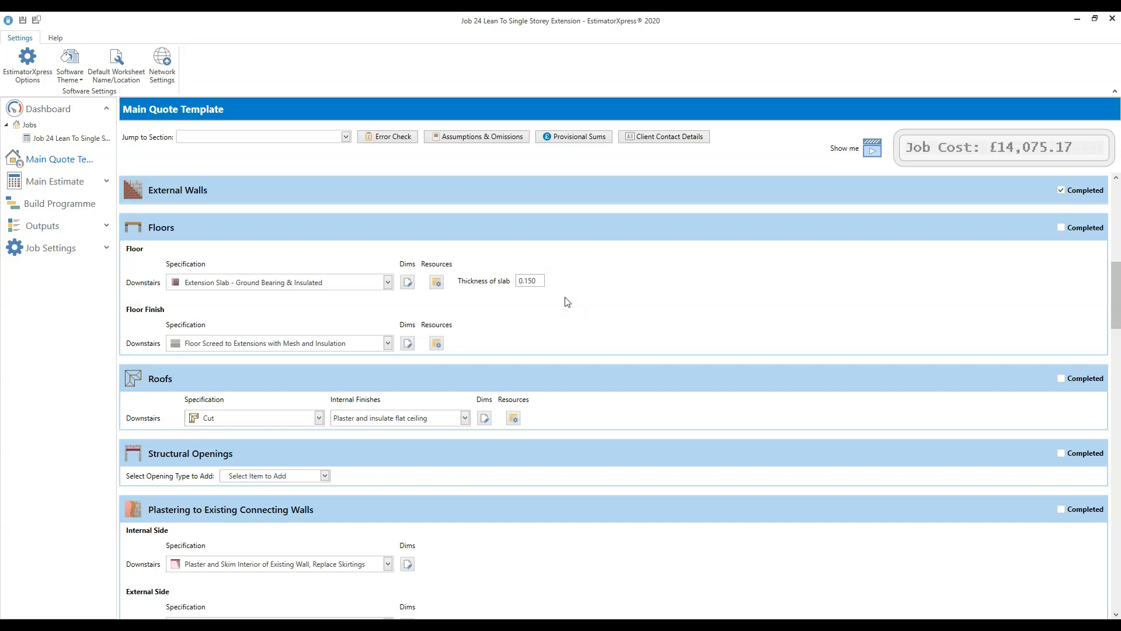
# Look over the extension slab material resources, close the review, and mark the Floors section as completed
pyautogui.click(438, 284)
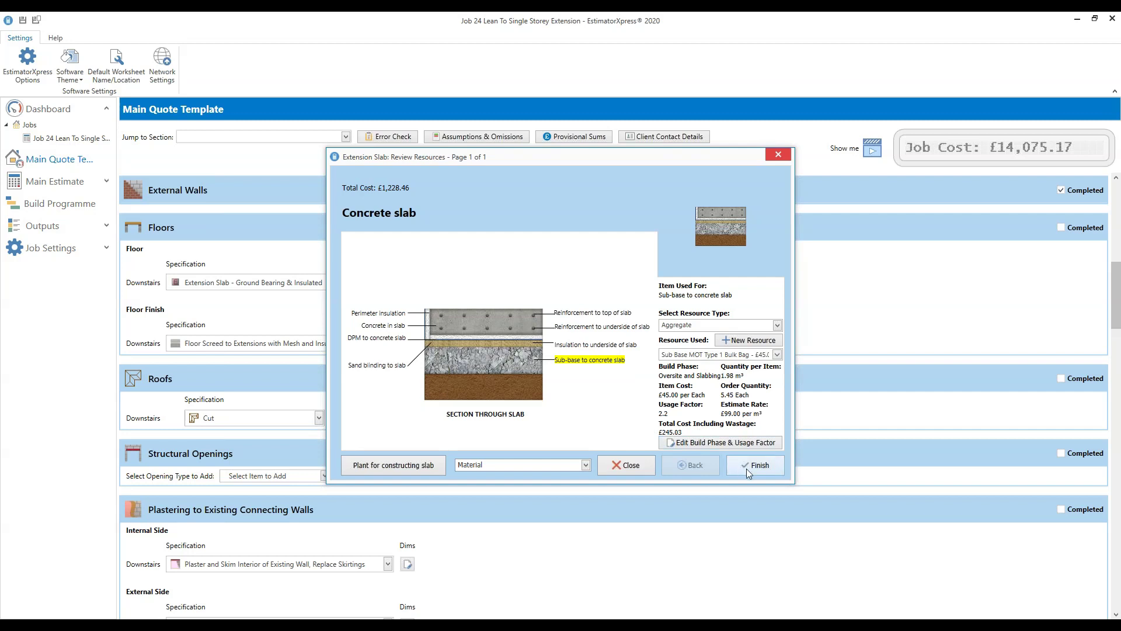
pyautogui.click(633, 466)
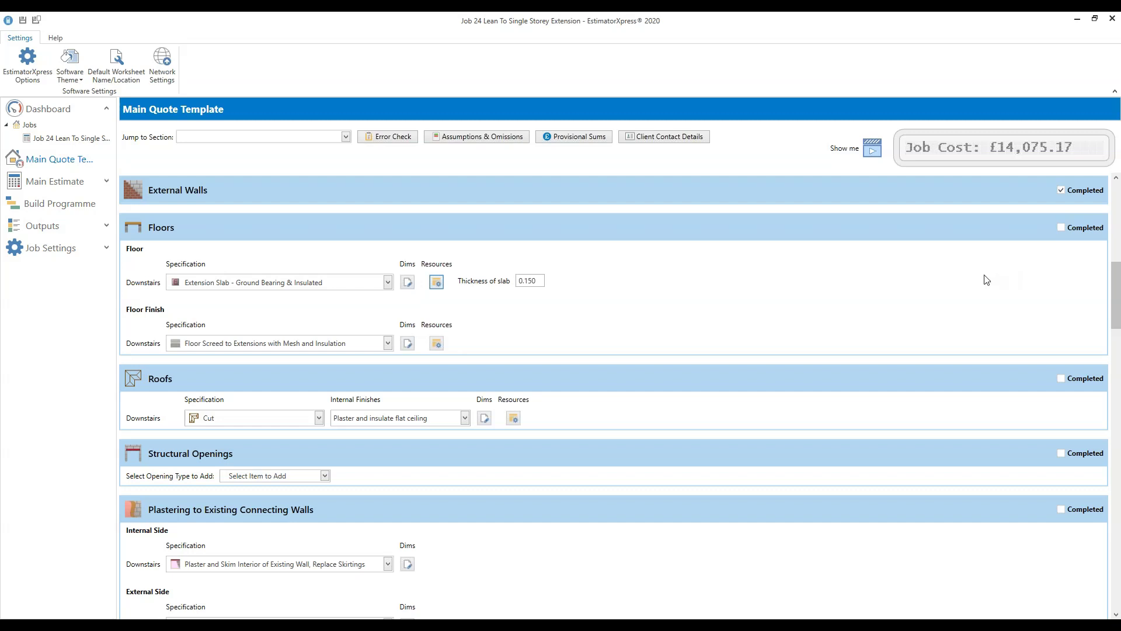
pyautogui.click(1061, 228)
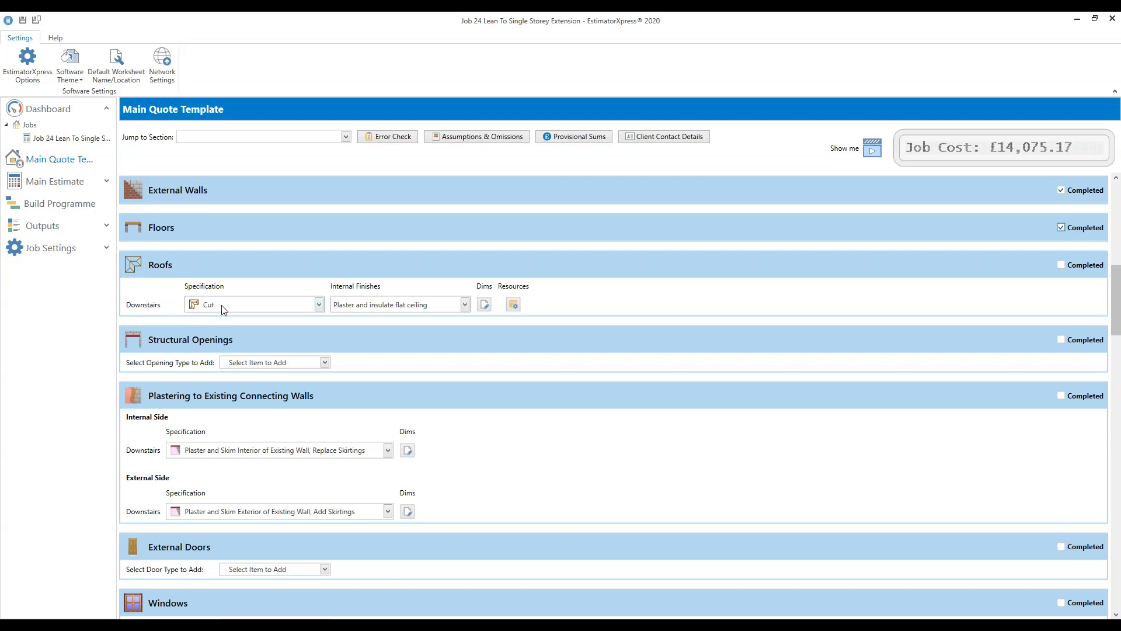
# Check the roof specification options, keep Cut, and set the roof's internal finishes to Plaster and insulate rafters
pyautogui.click(320, 305)
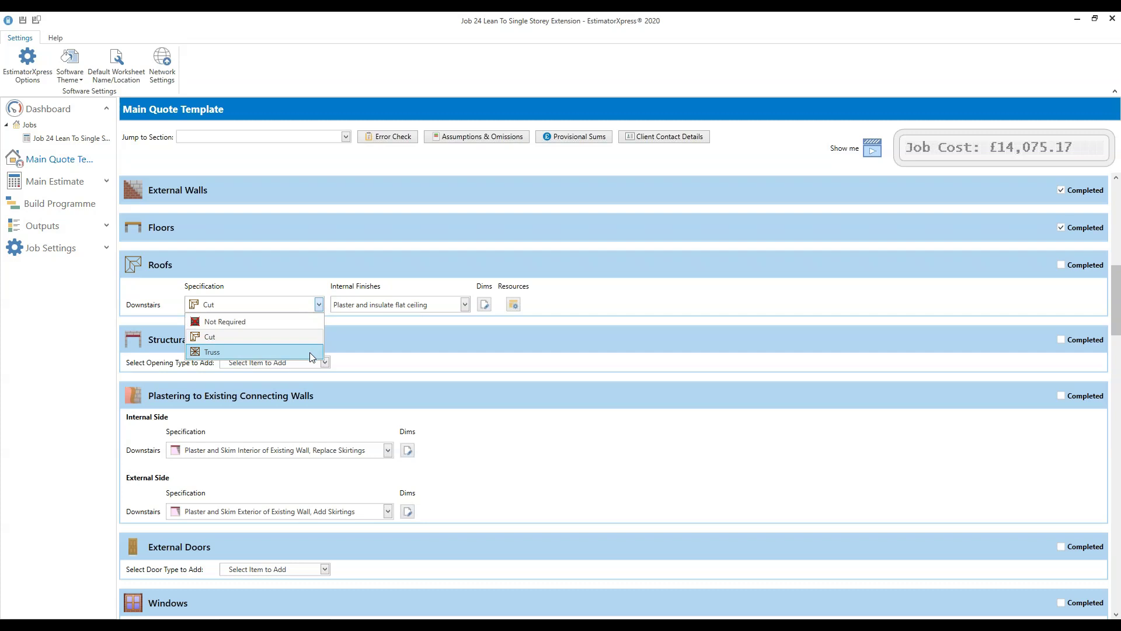
pyautogui.click(399, 339)
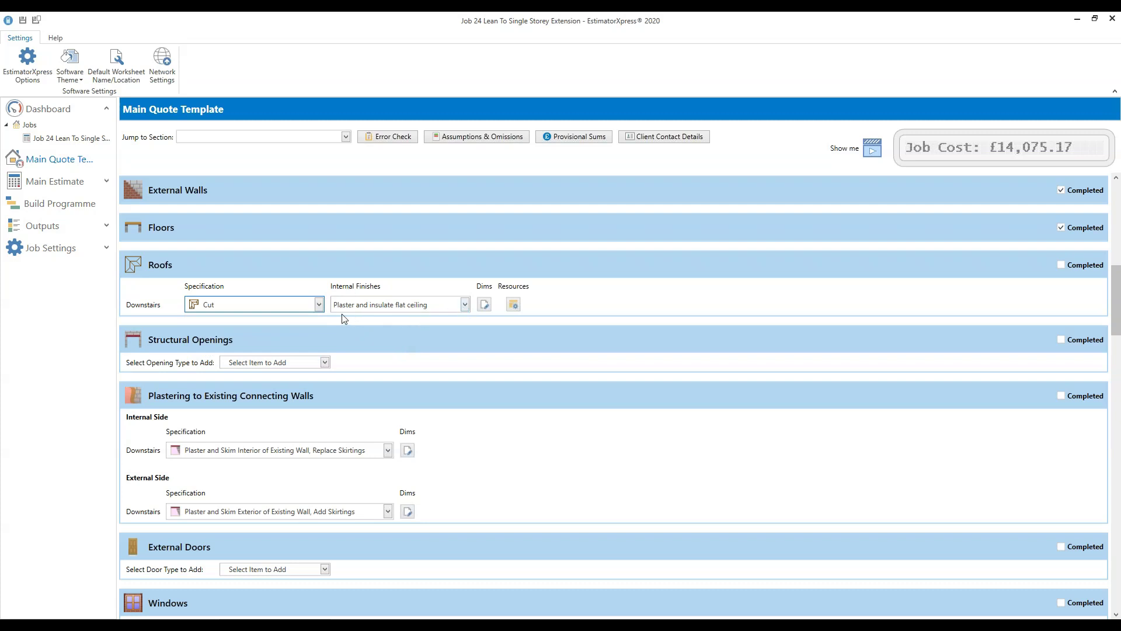
pyautogui.click(466, 305)
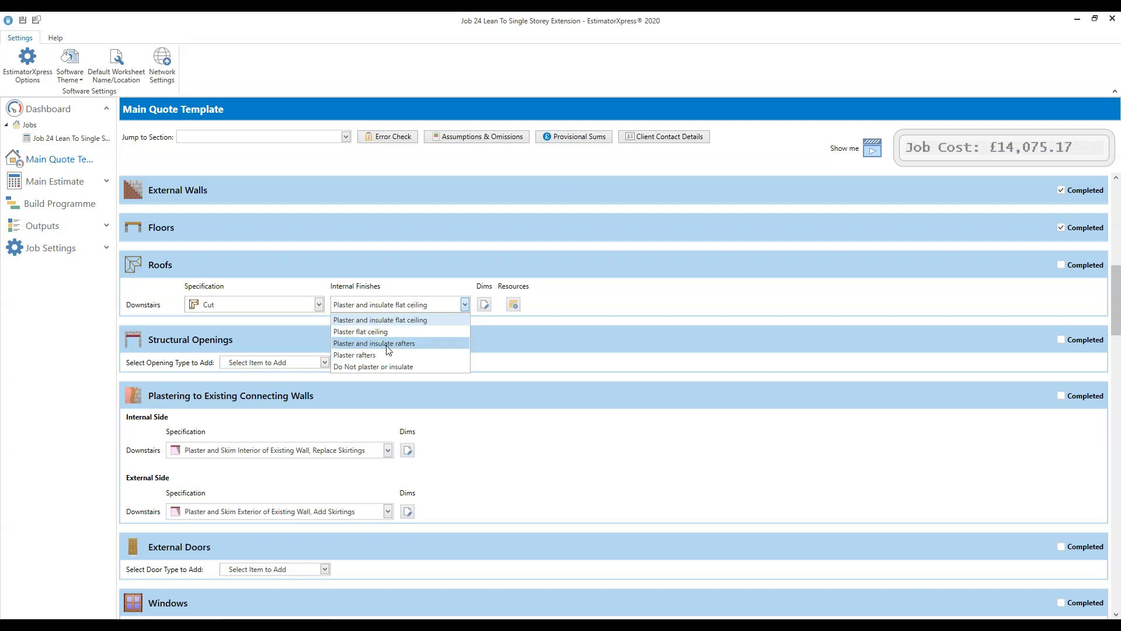
pyautogui.click(424, 344)
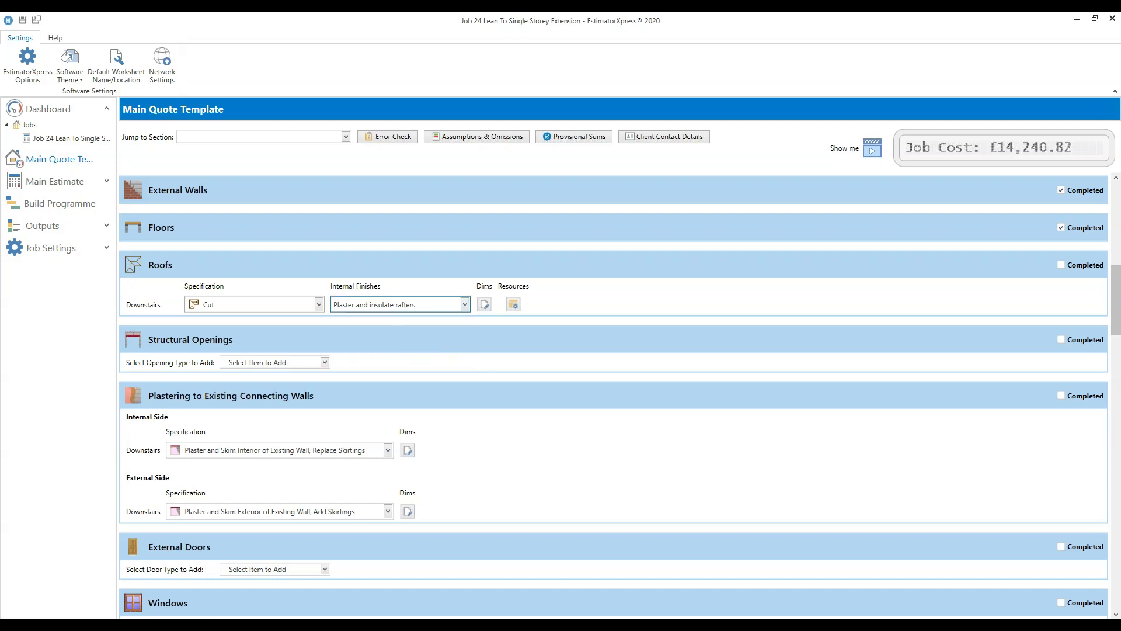
# Open the ground floor roof dimensions, review the wall width and roof span, and go on to Roof structural information 2
pyautogui.click(484, 305)
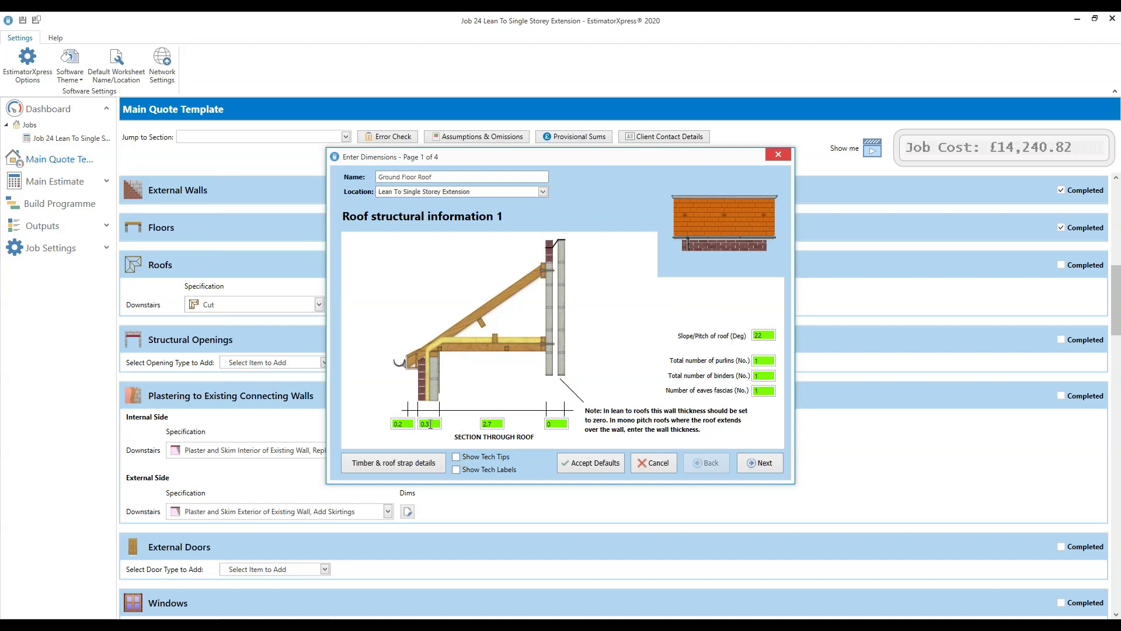
pyautogui.moveTo(431, 425)
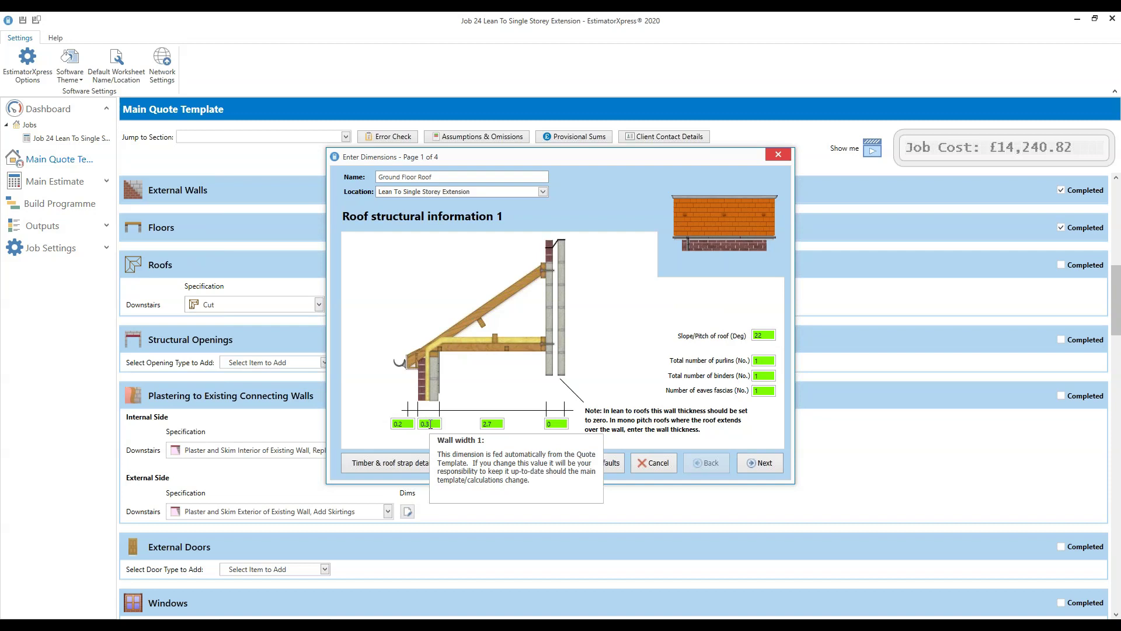
pyautogui.moveTo(496, 423)
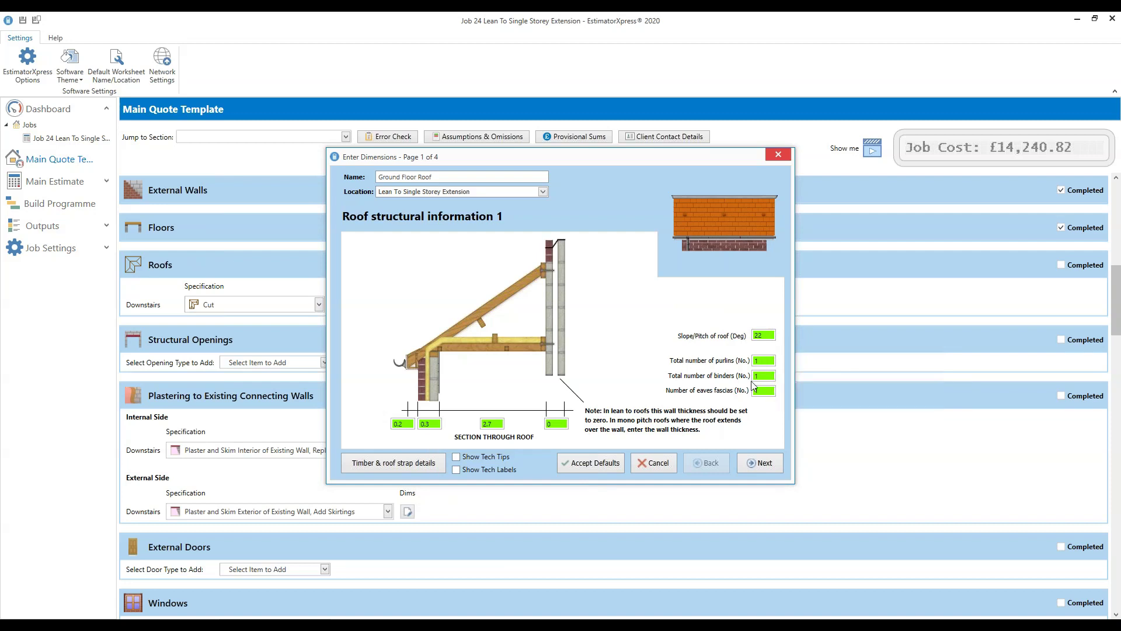
pyautogui.click(763, 465)
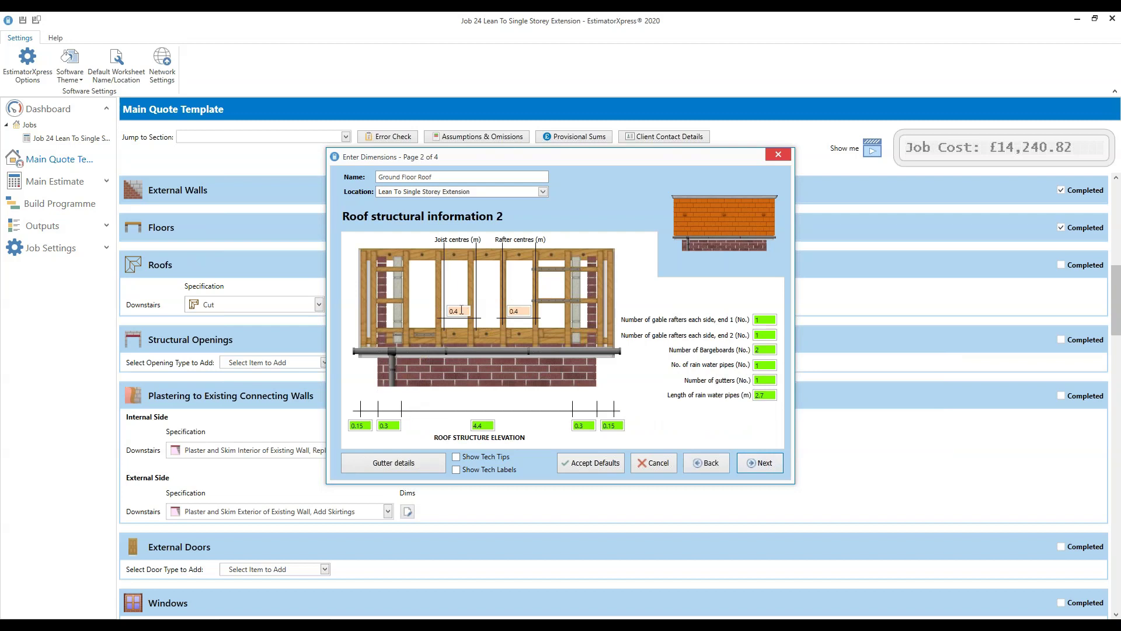
# Review the joist centres, rafter centres and overhang dimensions of the roof structure, and go on to Tiling & insulation details
pyautogui.moveTo(461, 310)
pyautogui.moveTo(525, 312)
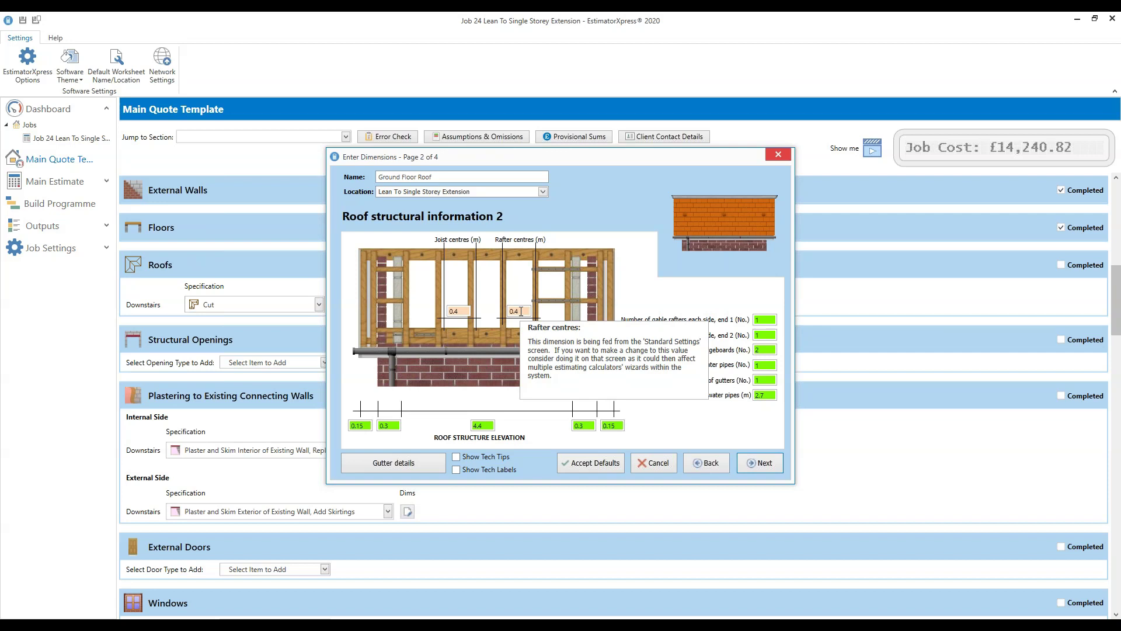
pyautogui.moveTo(357, 430)
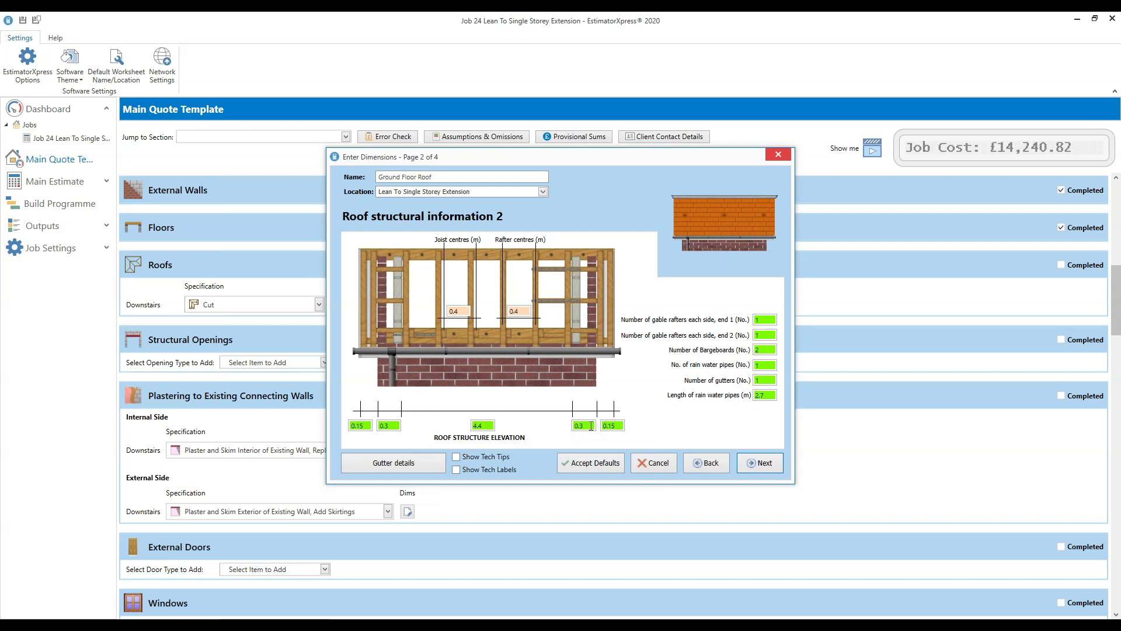
pyautogui.moveTo(605, 424)
pyautogui.click(768, 463)
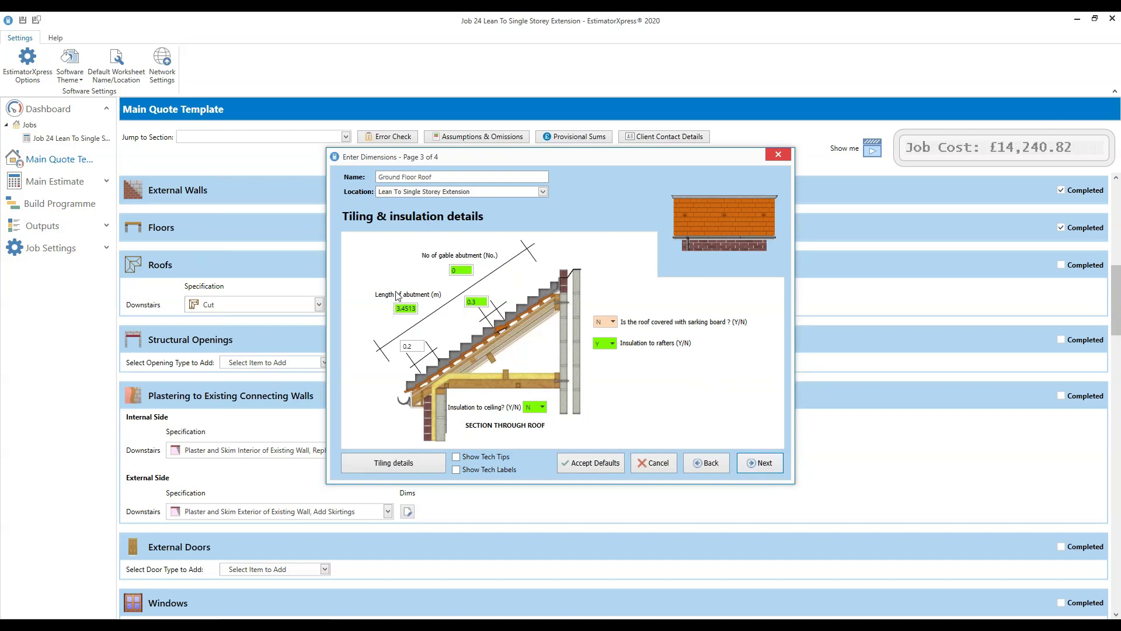
# Review the abutment, tiling, sarking board and insulation settings of the ground floor roof, and go on to Roof finishes
pyautogui.moveTo(406, 318)
pyautogui.moveTo(468, 269)
pyautogui.moveTo(408, 347)
pyautogui.moveTo(615, 330)
pyautogui.moveTo(532, 411)
pyautogui.click(763, 463)
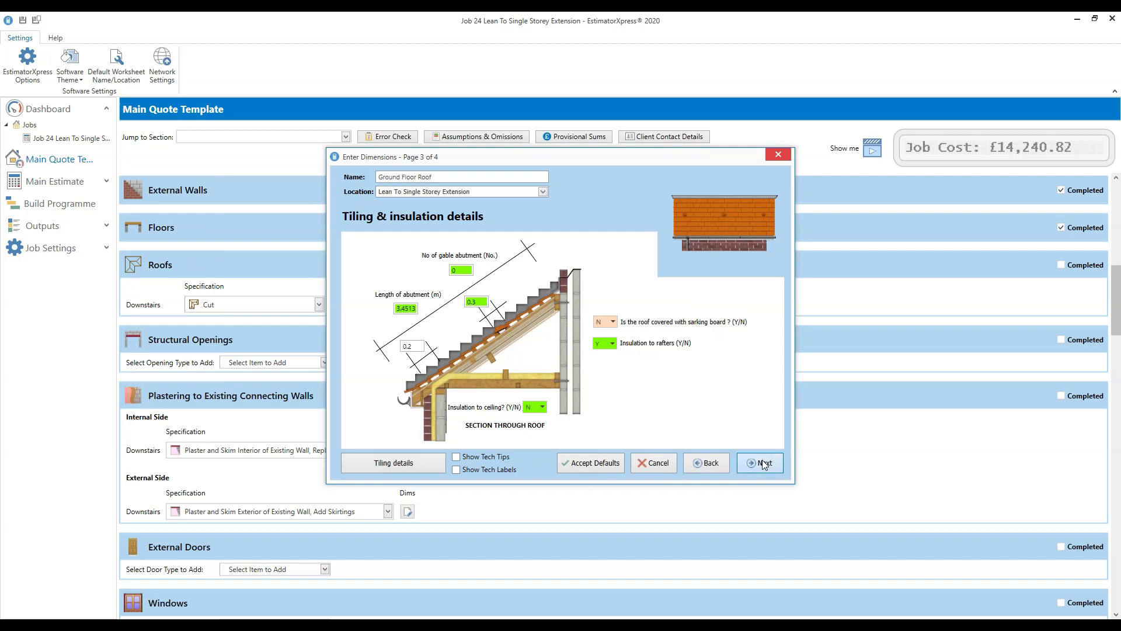
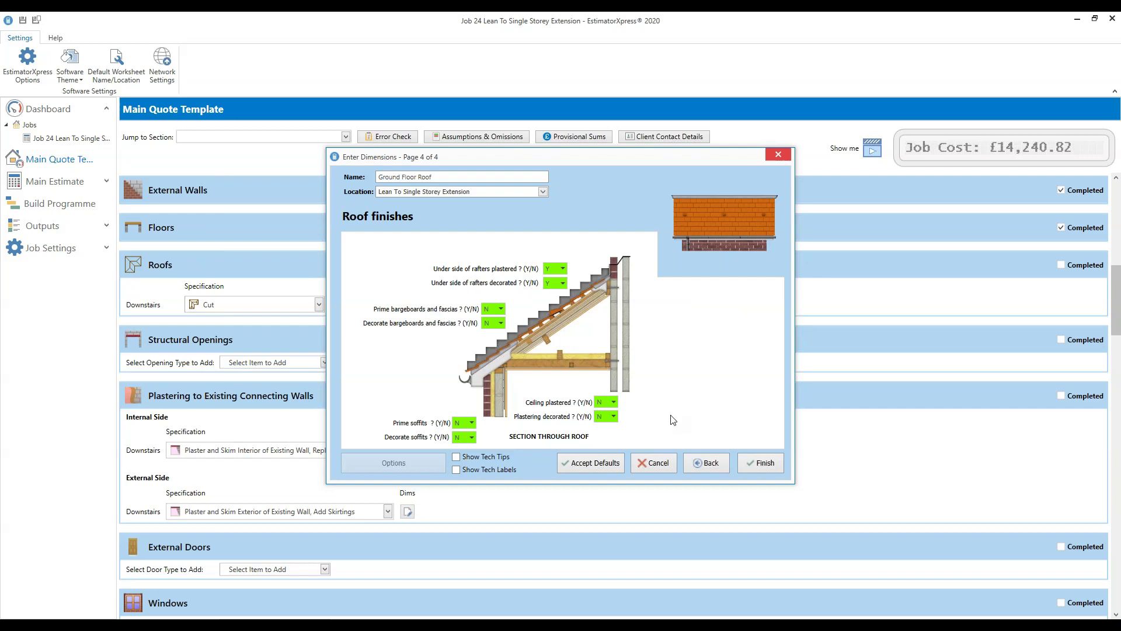
# Finish the ground floor roof dimensions and mark the Roofs section as completed
pyautogui.click(765, 464)
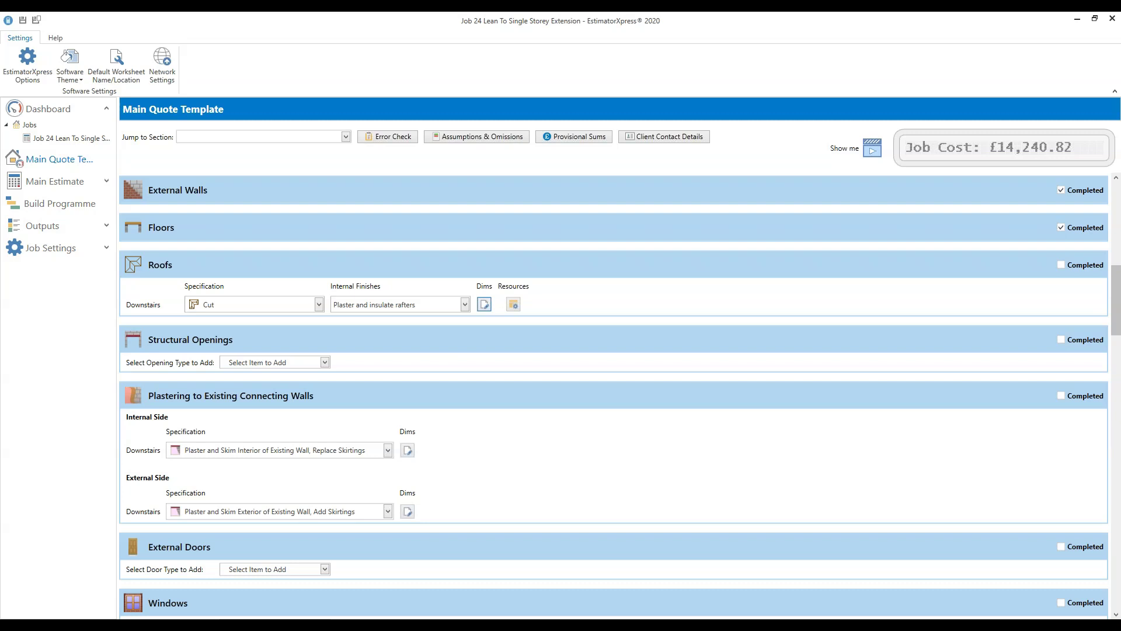
pyautogui.click(514, 304)
pyautogui.click(1061, 266)
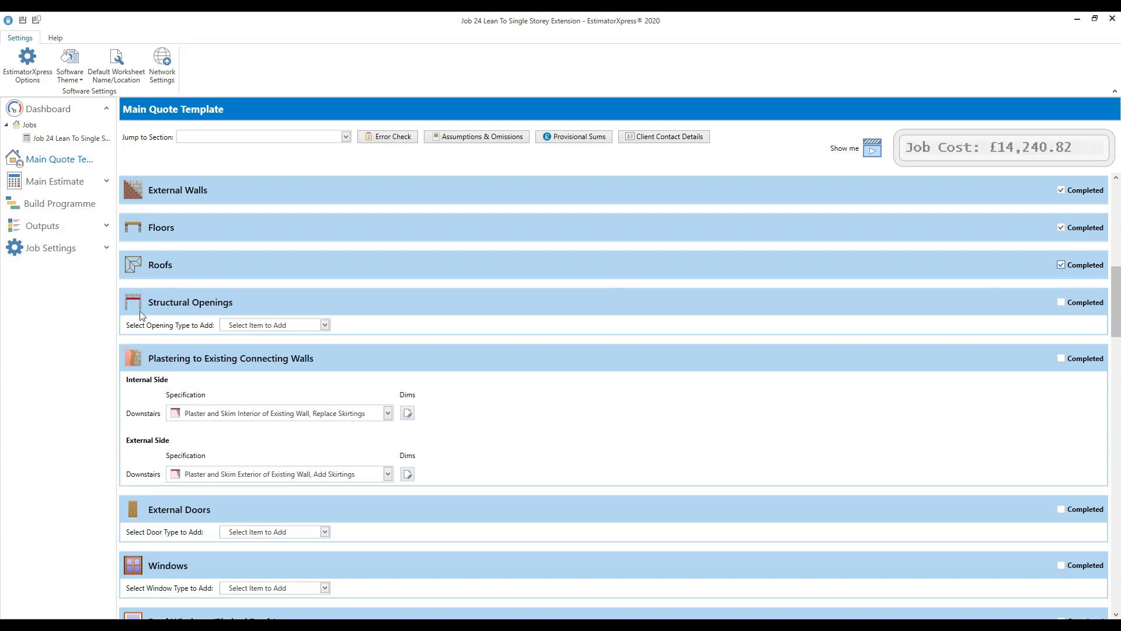
# Add 1 Structural Opening - Medium Opening (3.0 - 3.6m) to the existing walls
pyautogui.click(325, 326)
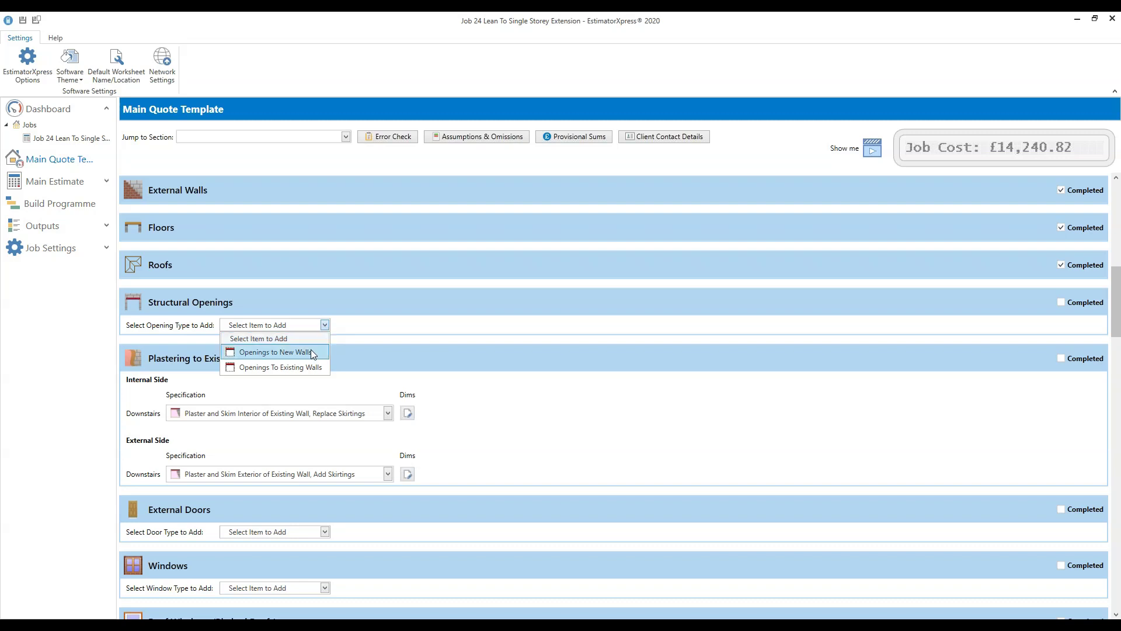
pyautogui.click(253, 368)
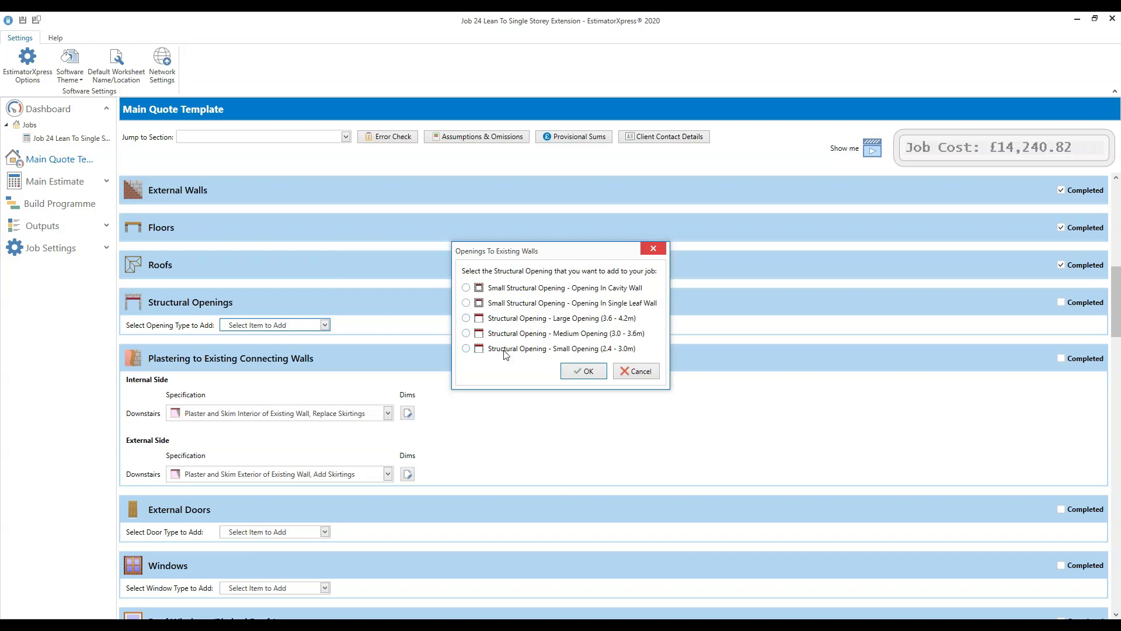
pyautogui.click(466, 333)
pyautogui.click(588, 371)
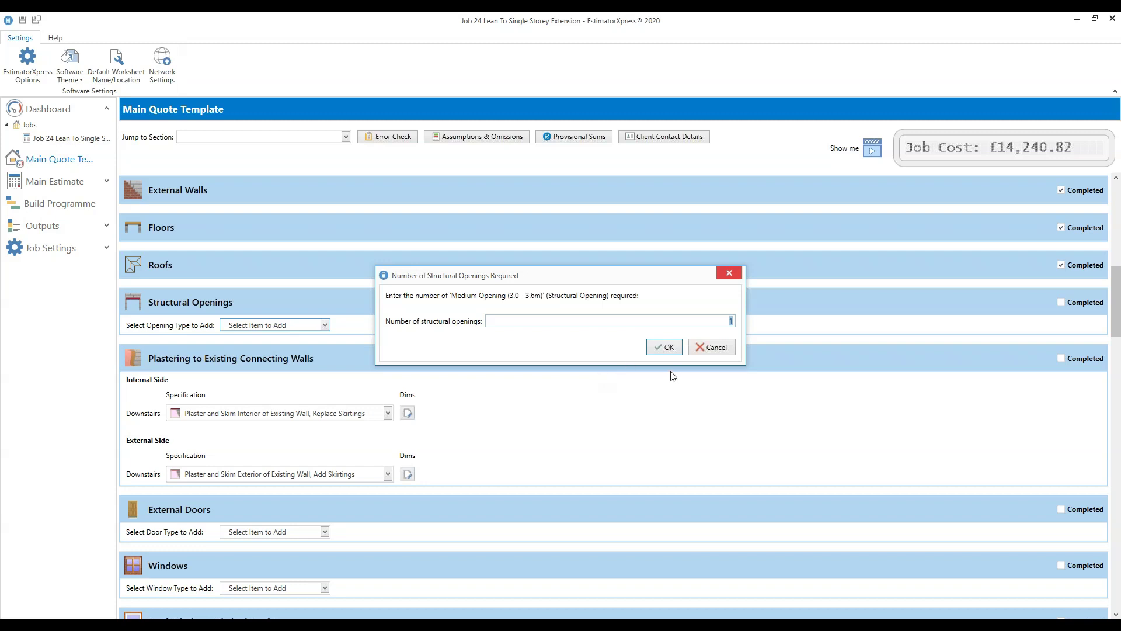
pyautogui.click(722, 323)
pyautogui.click(666, 352)
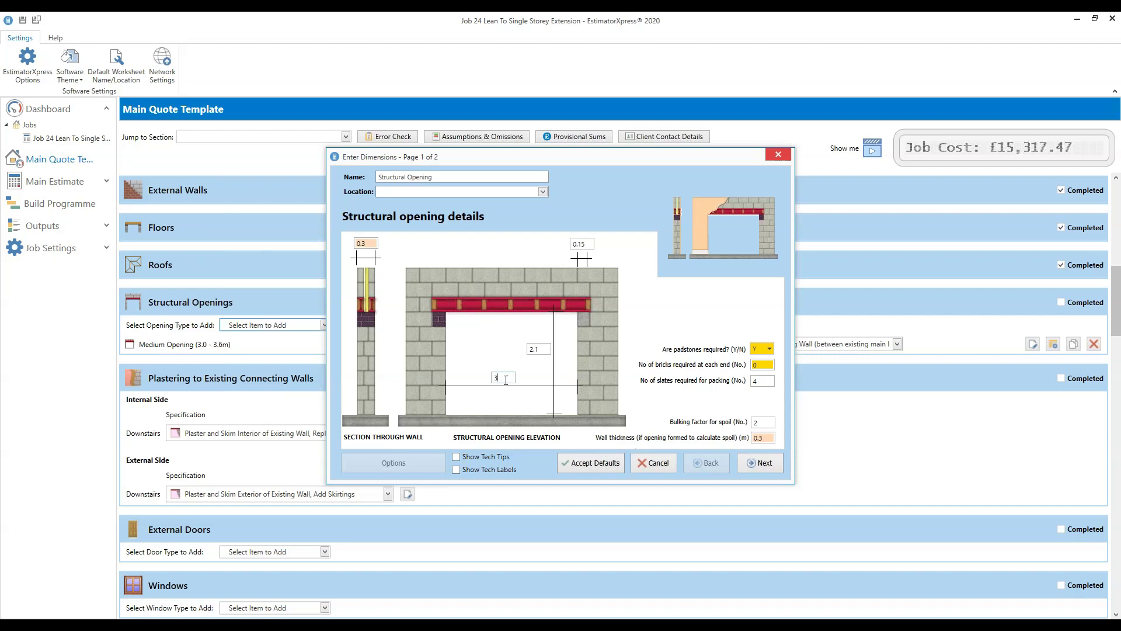
# Set the medium structural opening's width to 3 m, check its remaining structural and plastering details, and finish its dimensions
pyautogui.write('3')
pyautogui.click(538, 349)
pyautogui.moveTo(370, 243)
pyautogui.moveTo(581, 241)
pyautogui.click(768, 421)
pyautogui.moveTo(771, 438)
pyautogui.click(764, 463)
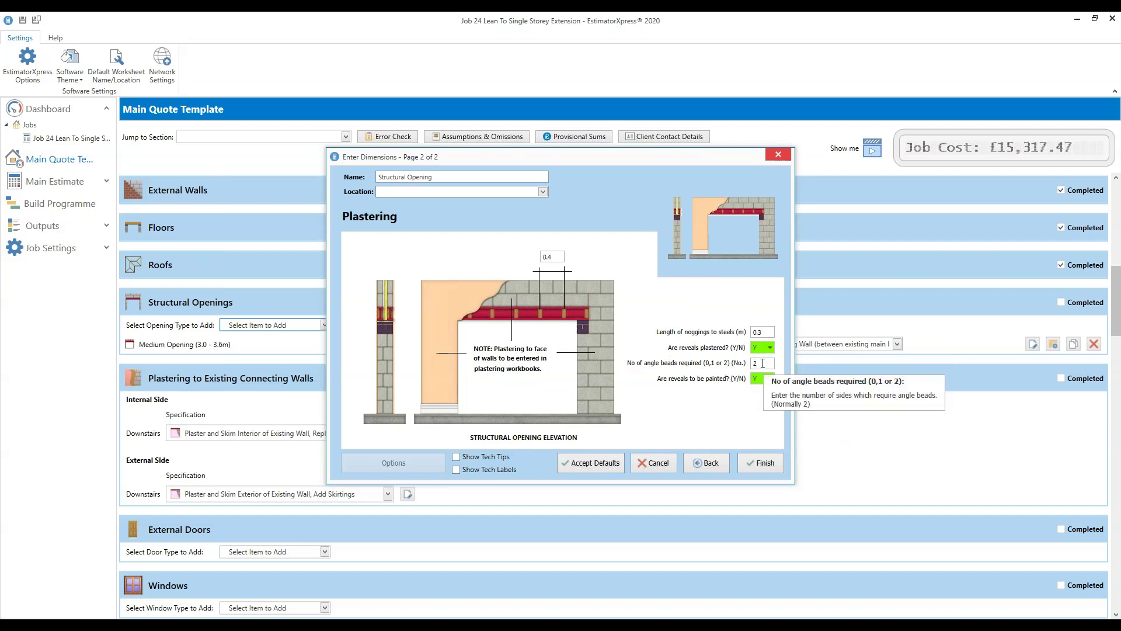
pyautogui.click(763, 465)
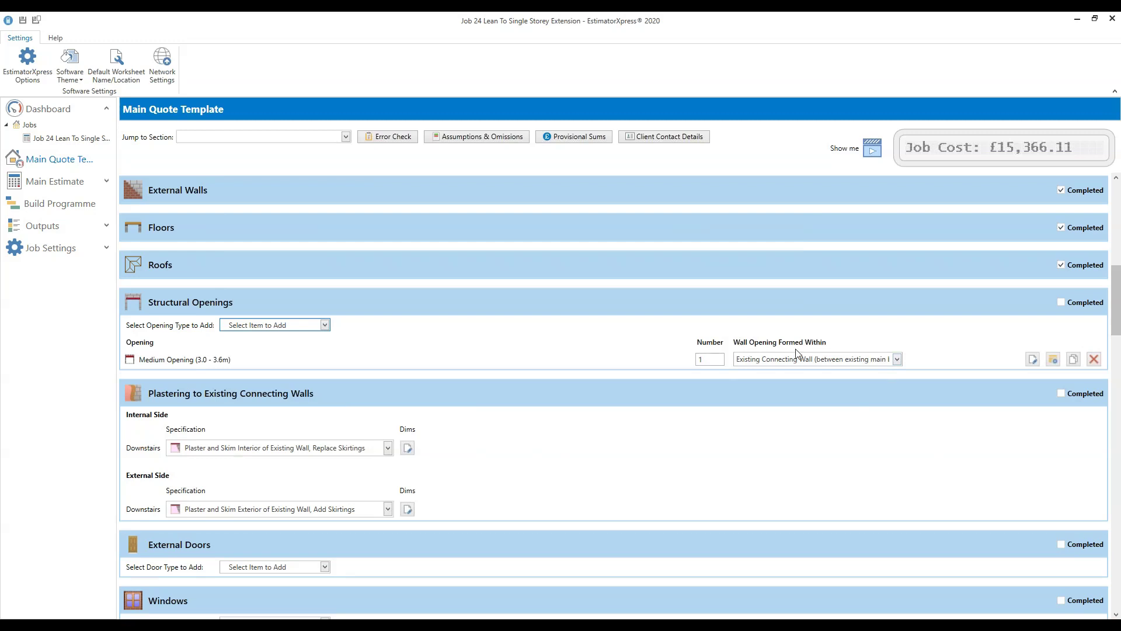
# Check the wall choices for the medium opening and keep Existing Connecting Wall (between existing main building & extension)
pyautogui.click(897, 361)
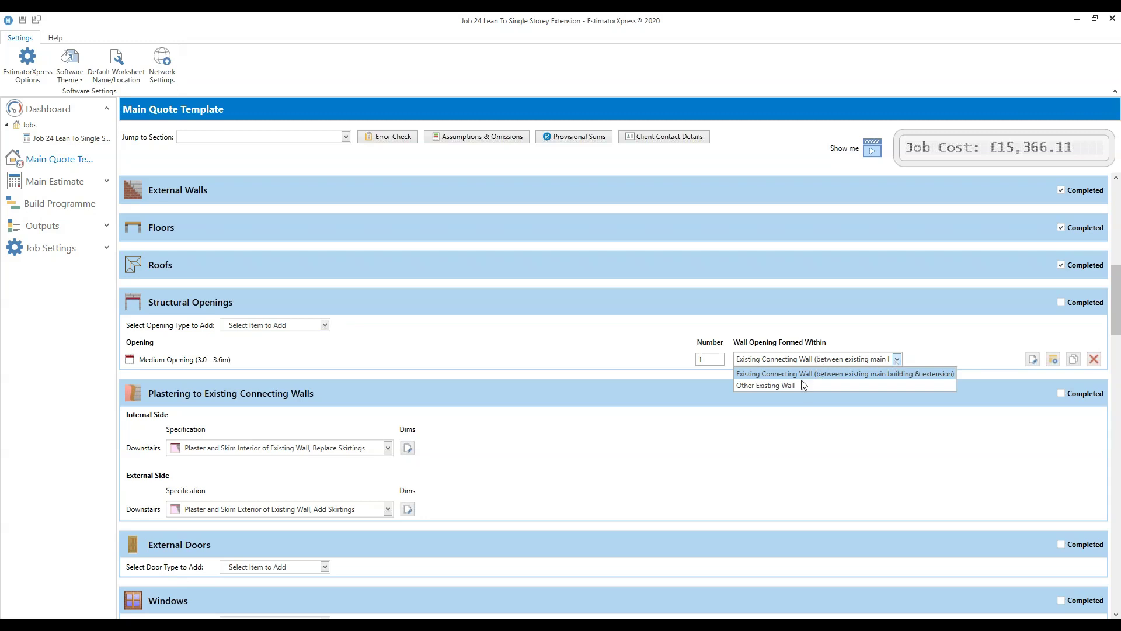
pyautogui.click(847, 378)
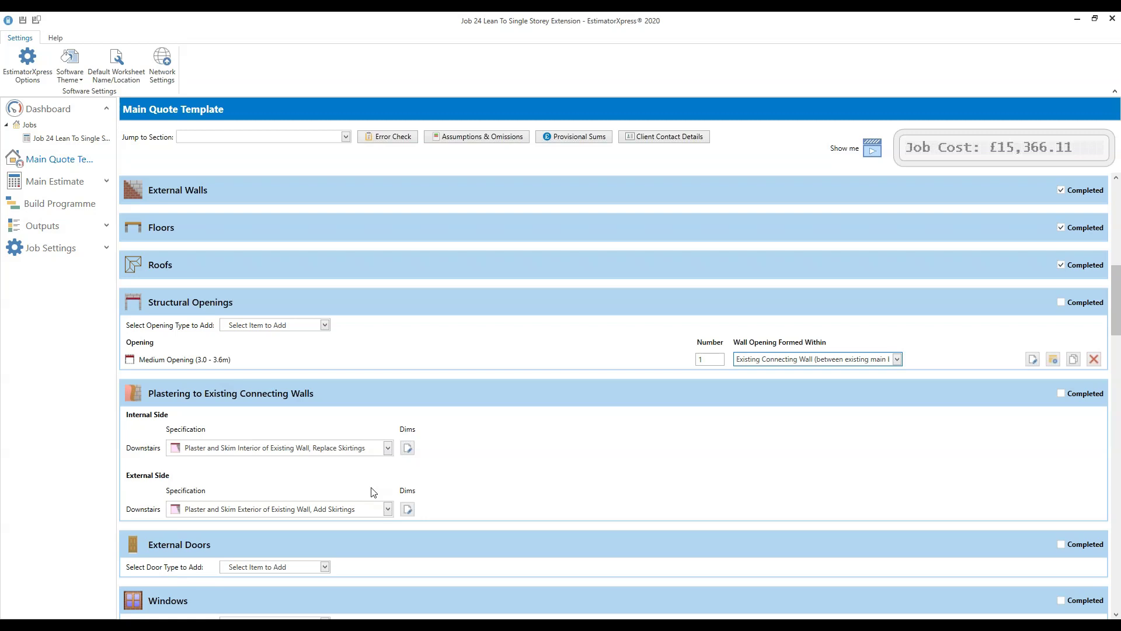
pyautogui.click(898, 360)
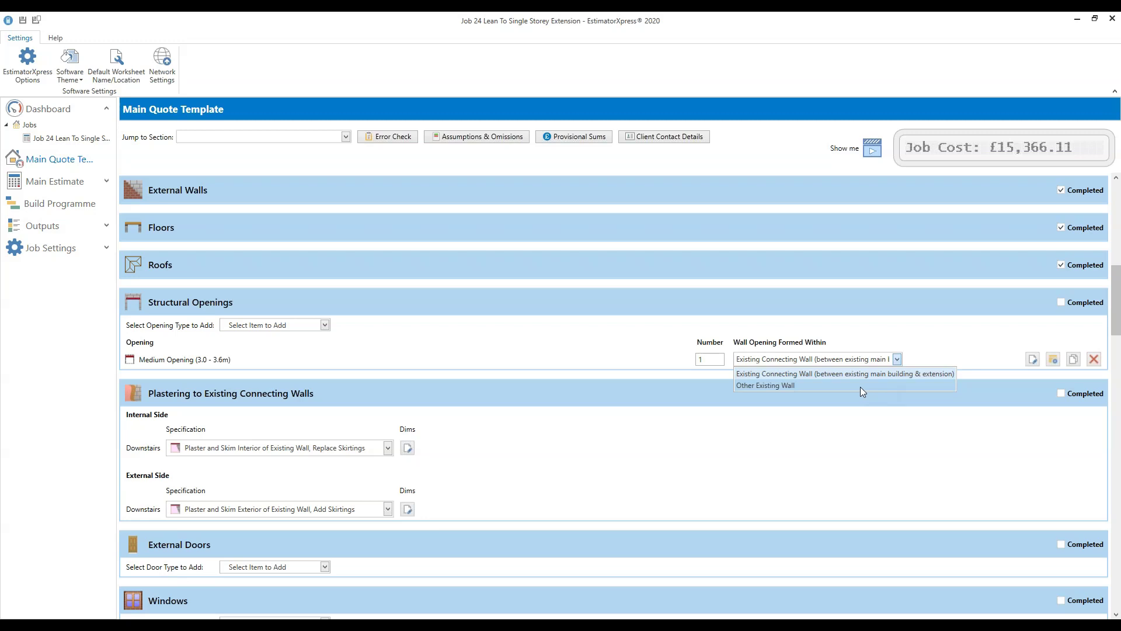
pyautogui.click(935, 353)
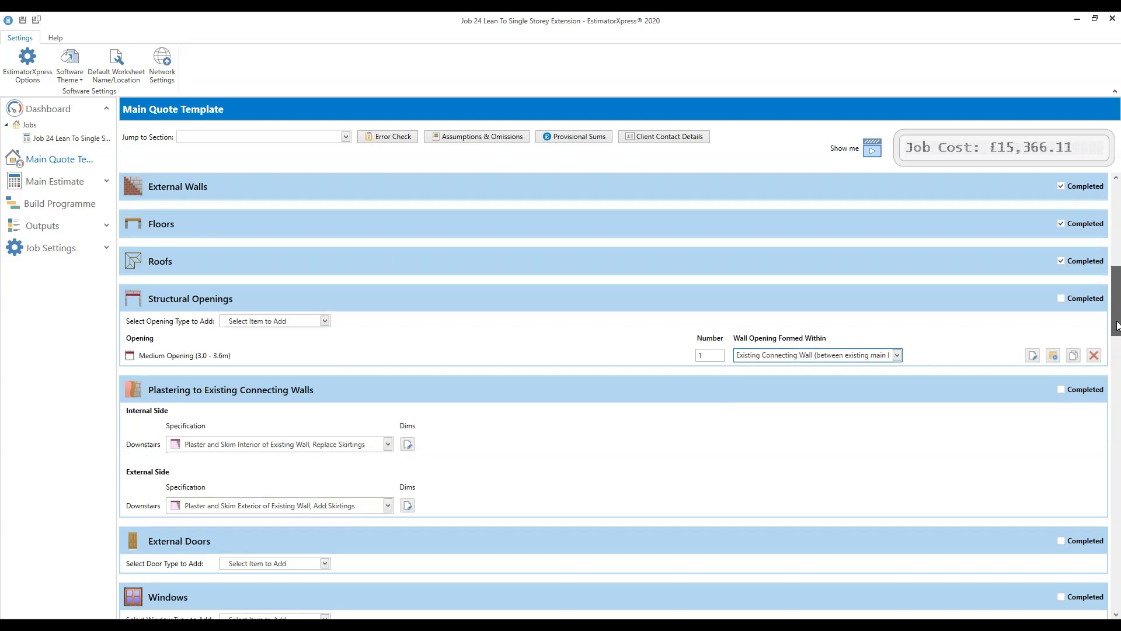
# Add 1 Small Structural Opening - Opening In Single Leaf Wall to the existing walls, accepting its default dimensions
pyautogui.scroll(-3, 938, 348)
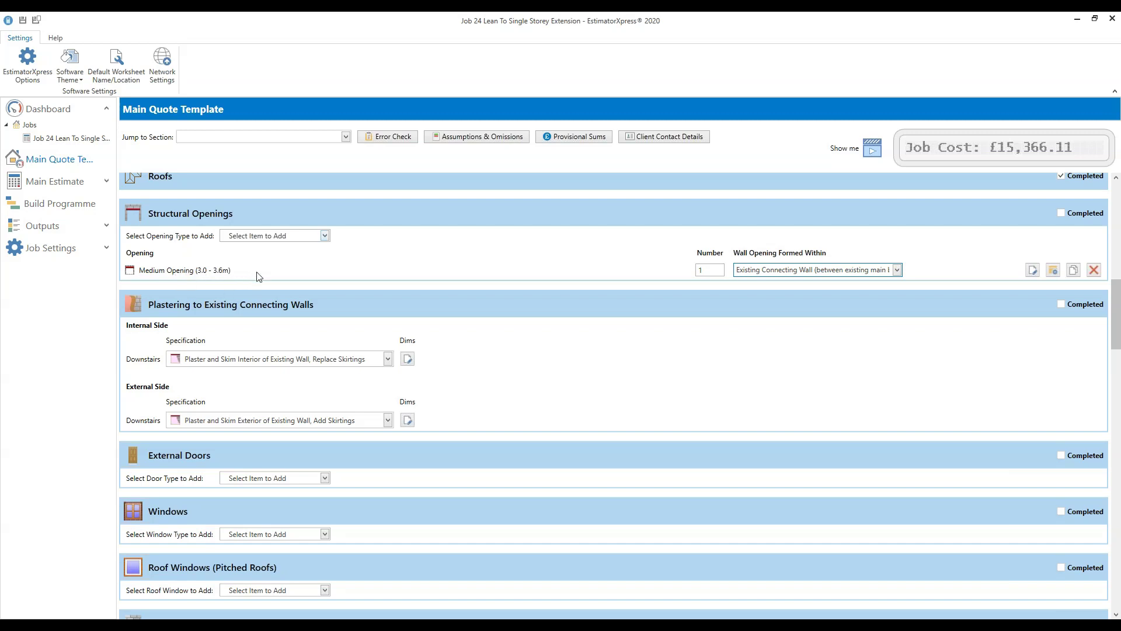
pyautogui.click(325, 236)
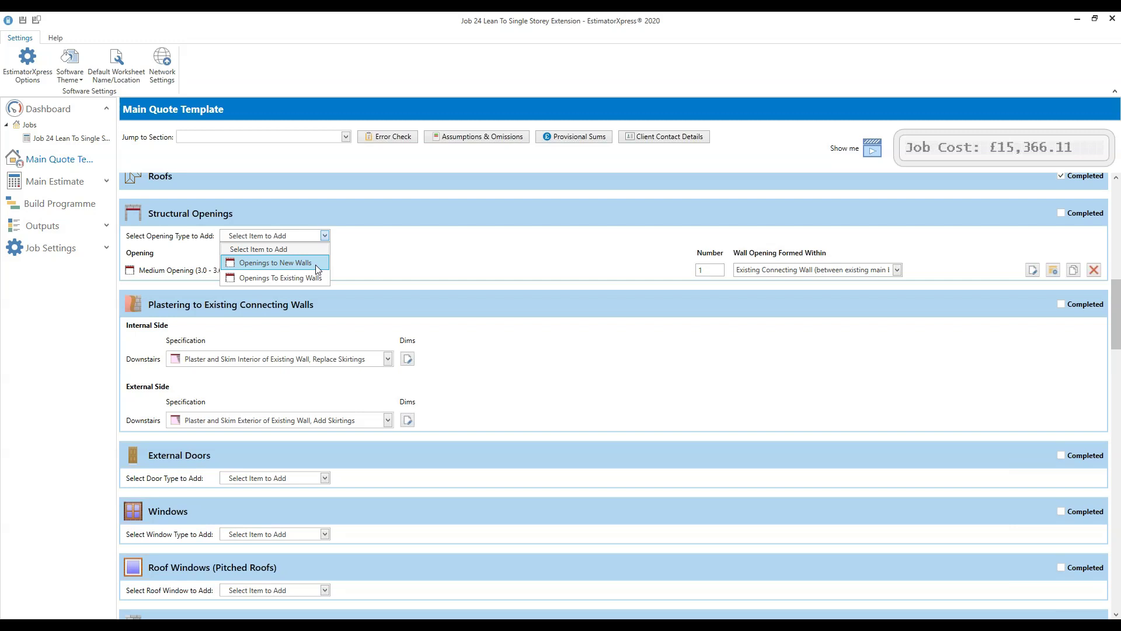
pyautogui.click(374, 251)
pyautogui.click(321, 235)
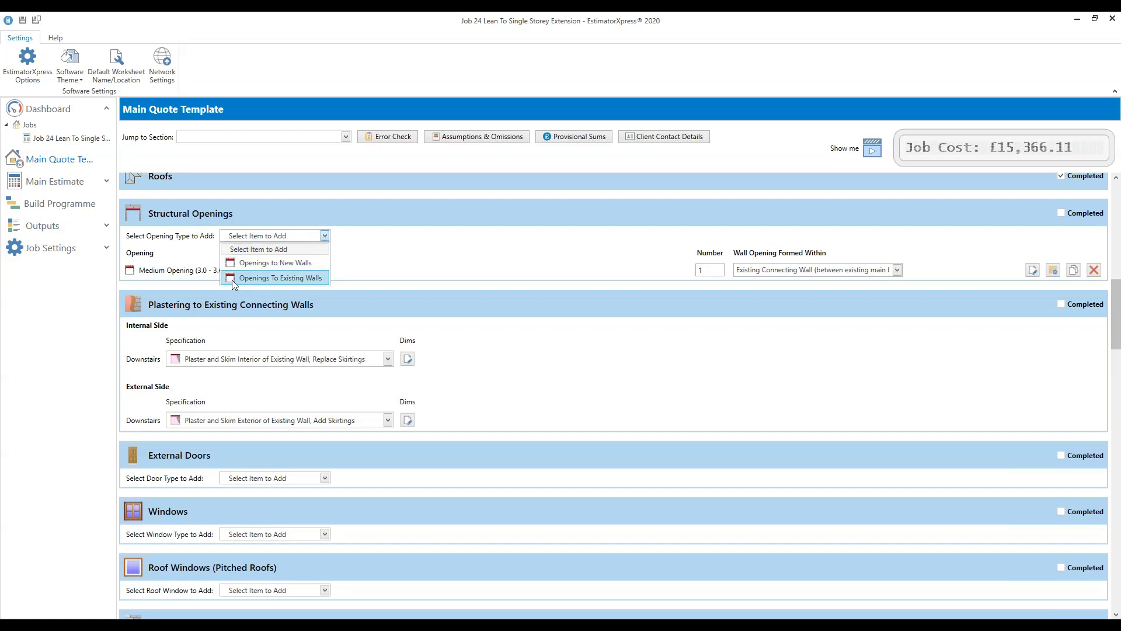
pyautogui.click(264, 278)
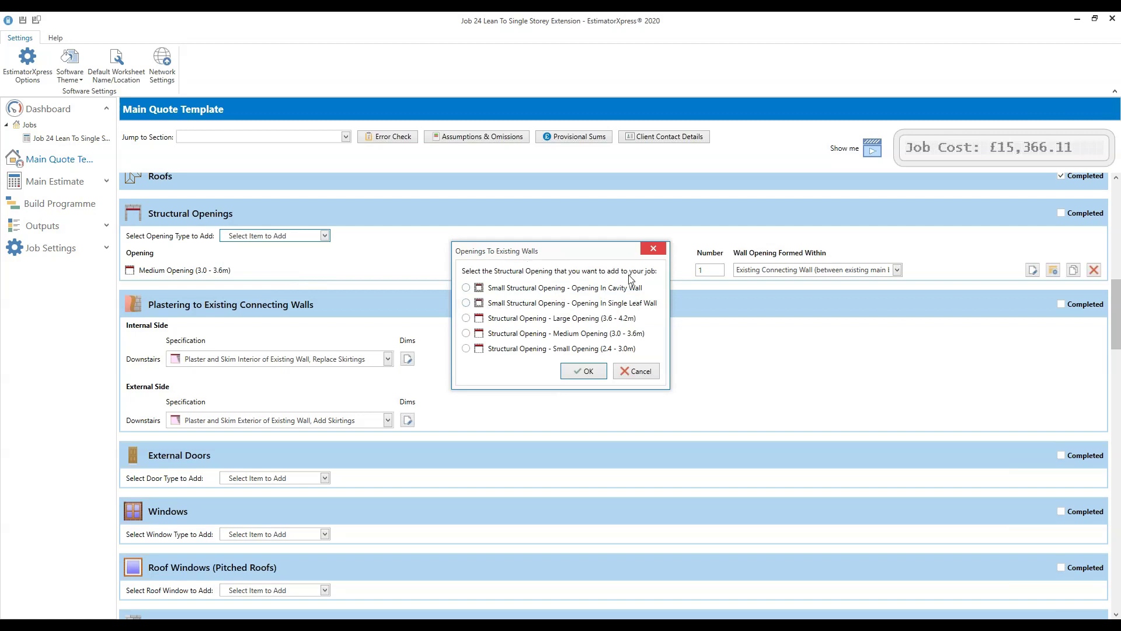
pyautogui.click(466, 303)
pyautogui.click(587, 372)
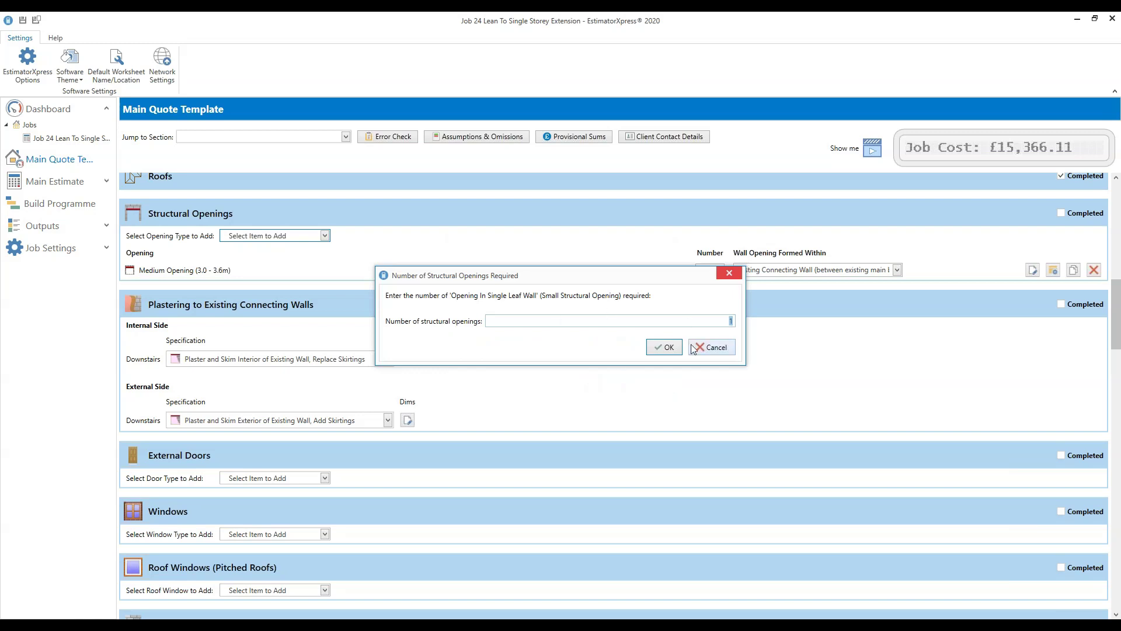
pyautogui.click(670, 350)
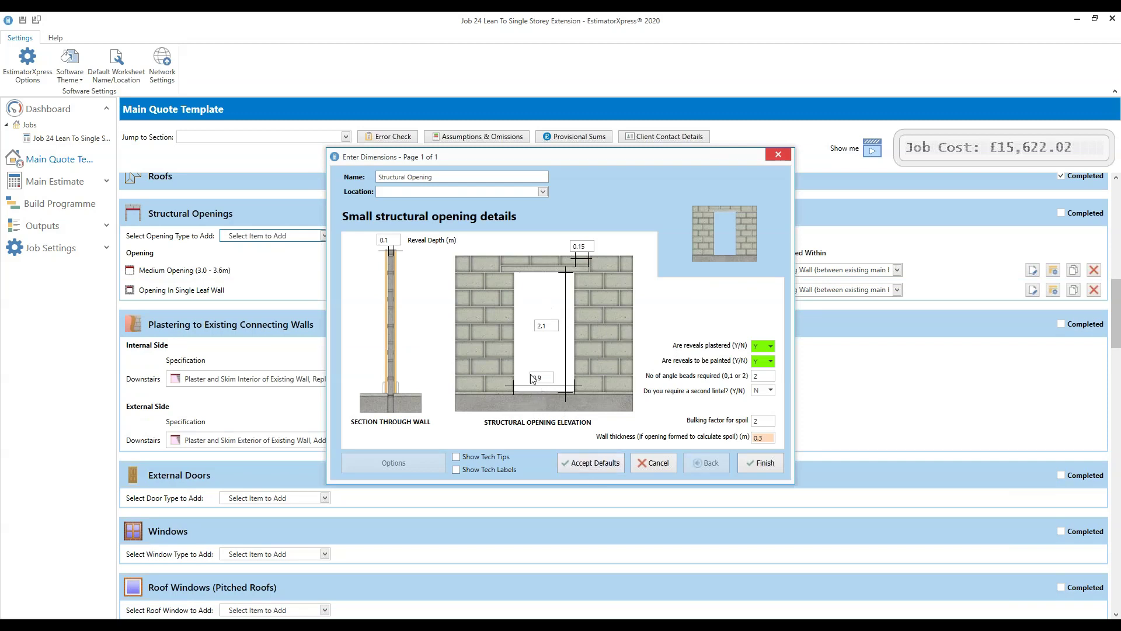
pyautogui.click(590, 462)
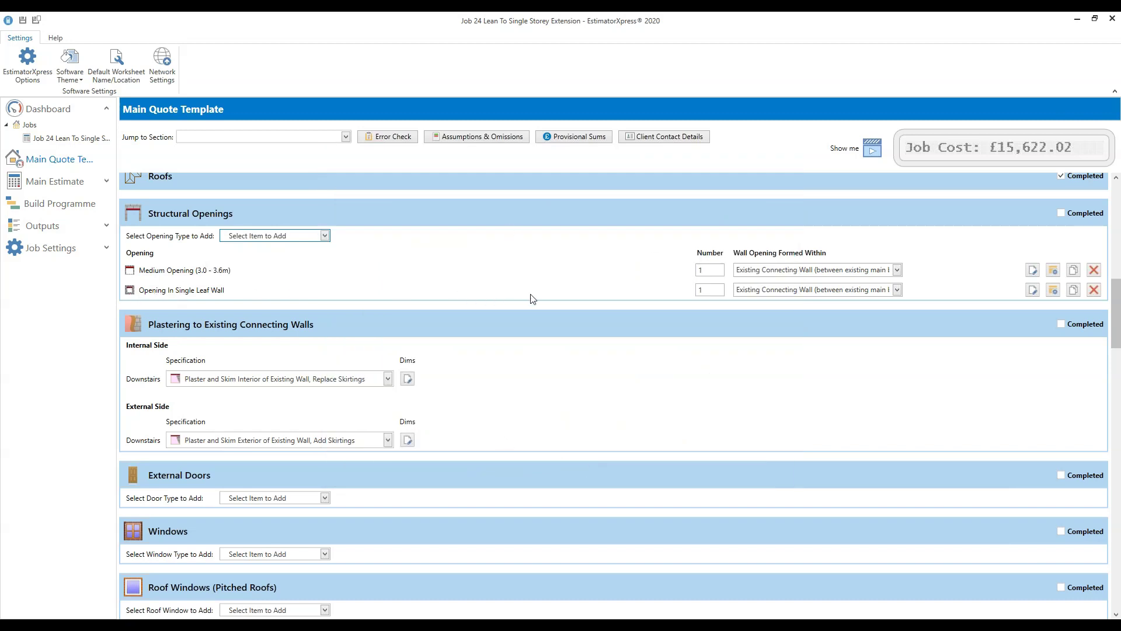
# Set the single leaf opening to be formed within Other Existing Wall, and mark the Structural Openings section as completed
pyautogui.click(898, 290)
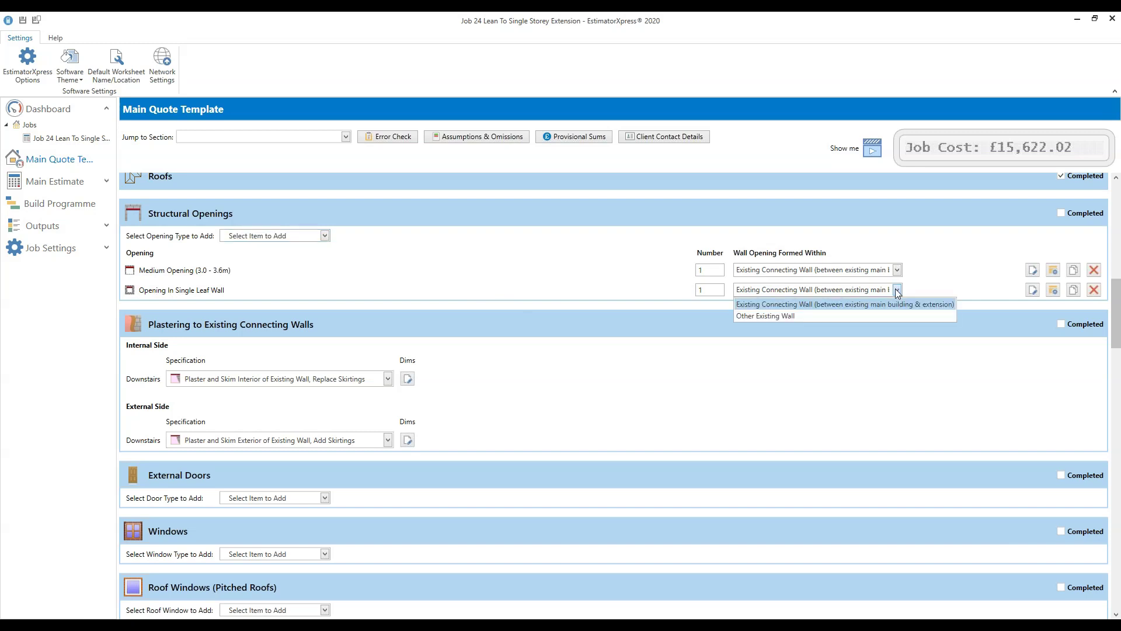
pyautogui.click(767, 317)
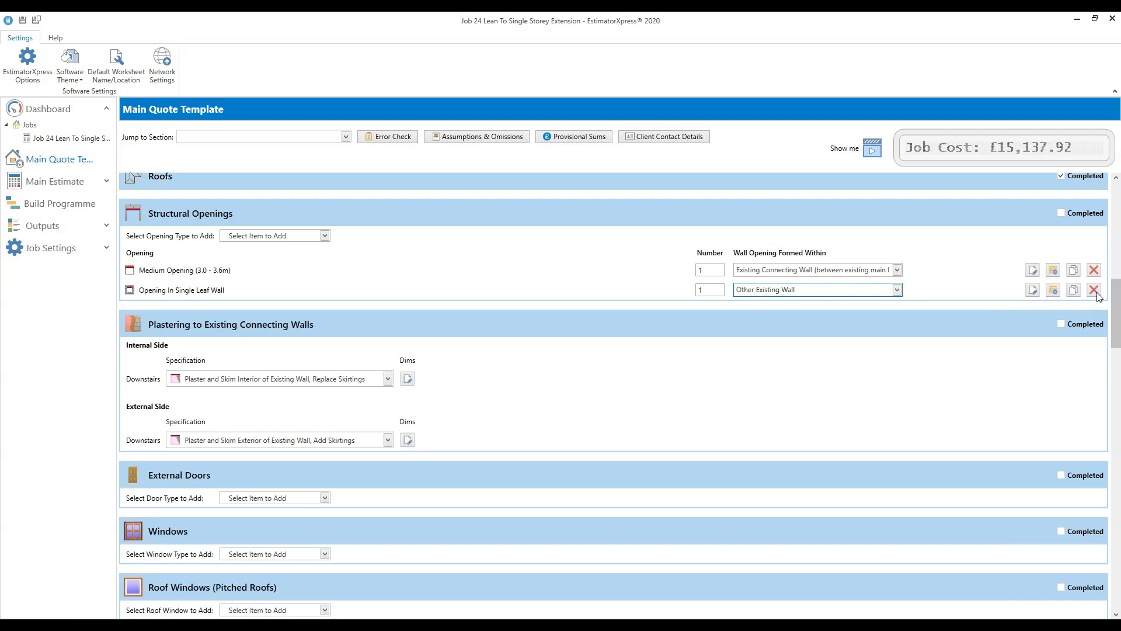
pyautogui.click(958, 294)
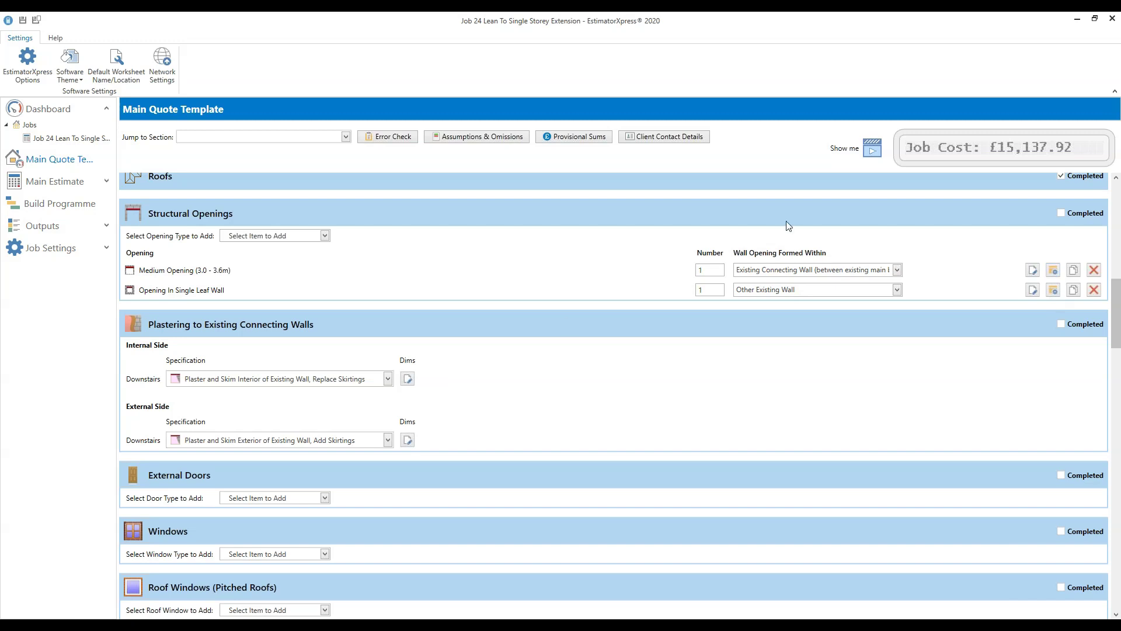
pyautogui.click(1061, 213)
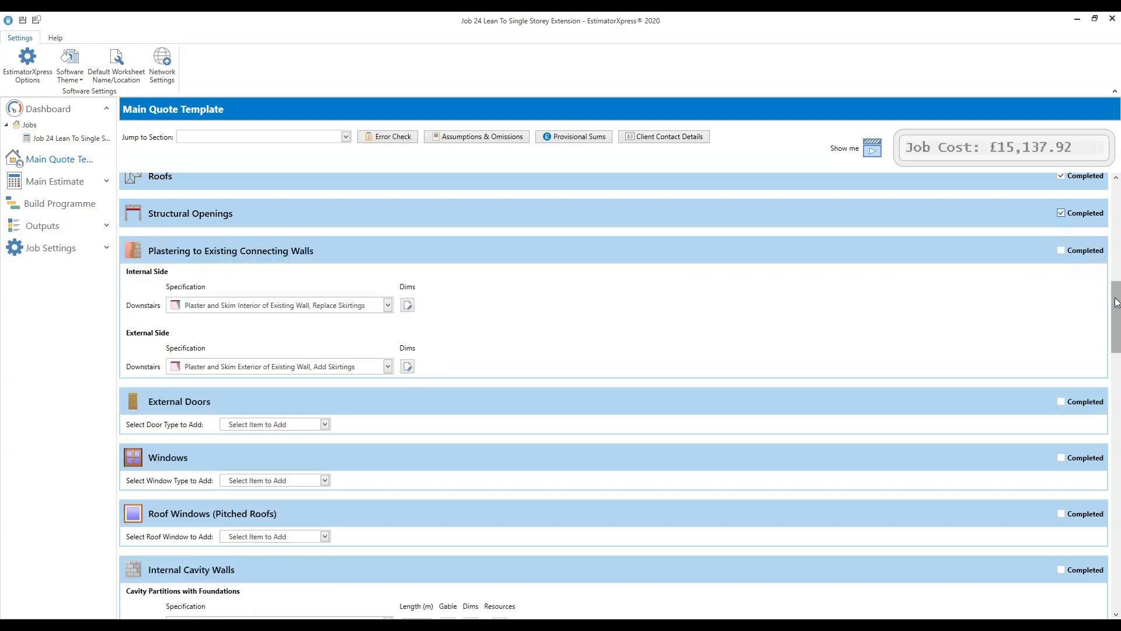
# Set the downstairs internal side plastering to Plaster and Skim on Battens on Interior of Existing Wall, Replace Skirtings
pyautogui.scroll(-1, 1115, 306)
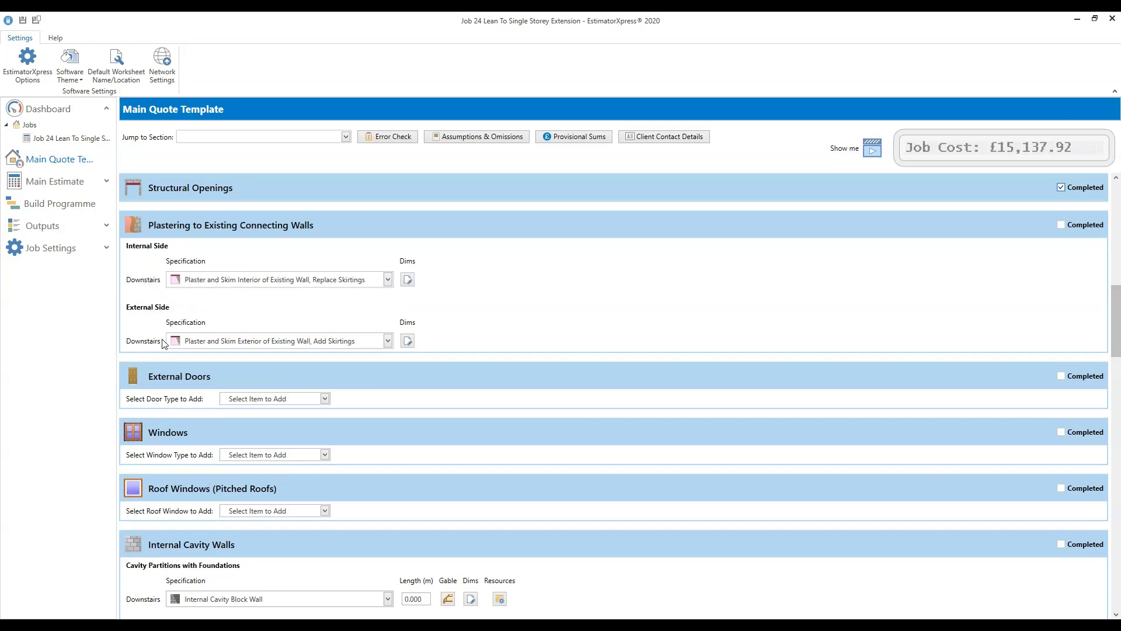
pyautogui.click(388, 280)
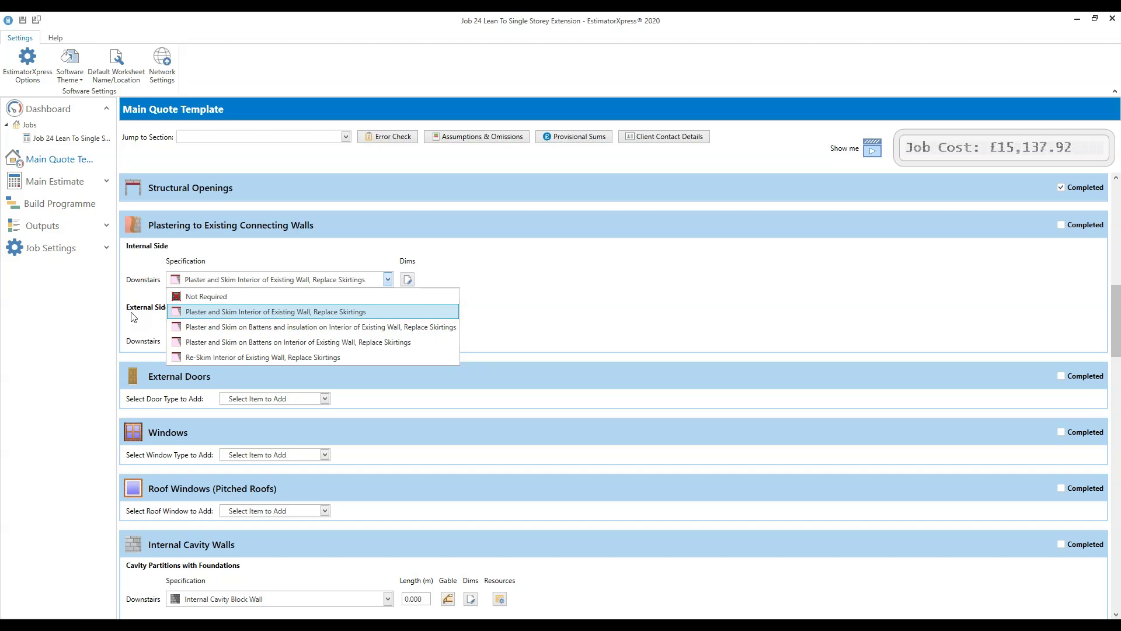
pyautogui.click(395, 342)
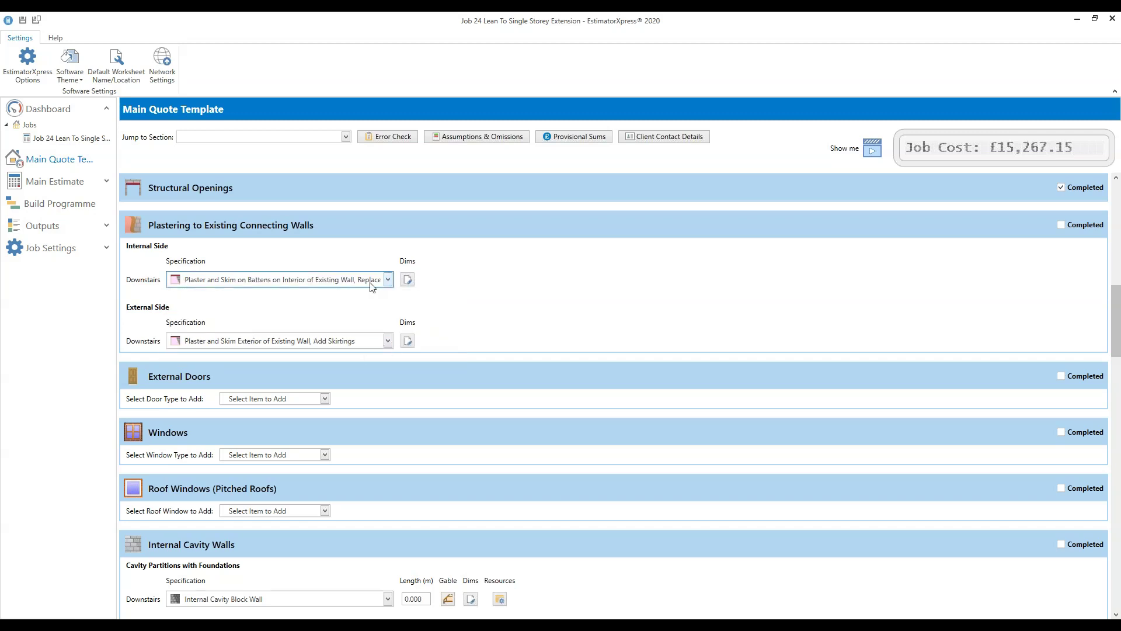
# Set the downstairs external side plastering to Plaster and Skim on Battens on Exterior of Existing Wall, Add Skirtings
pyautogui.click(387, 341)
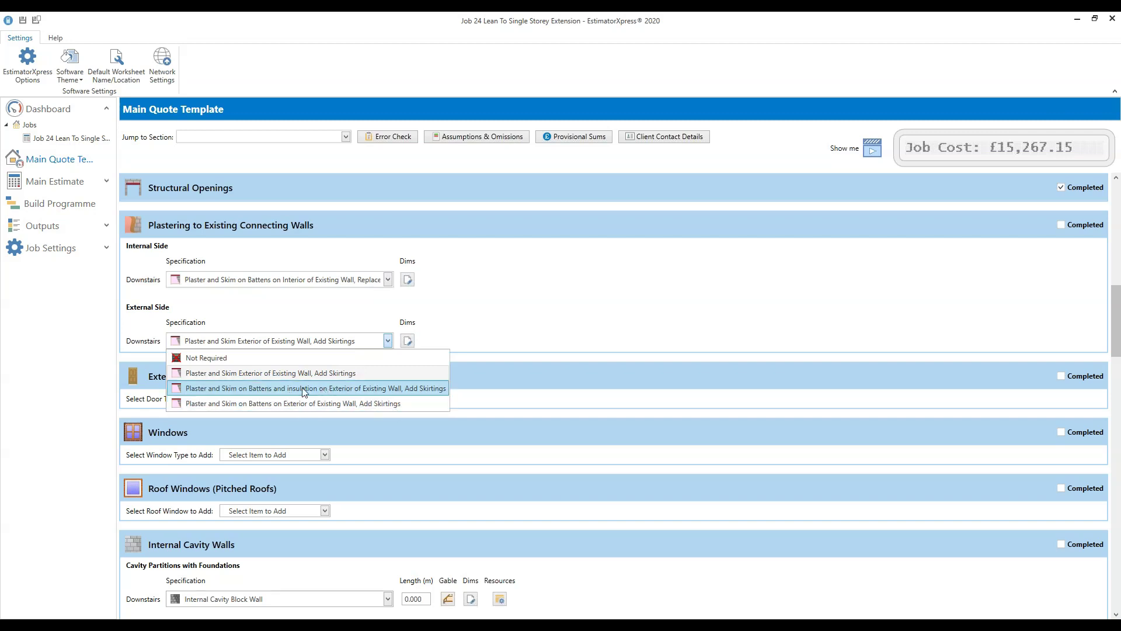
pyautogui.click(421, 404)
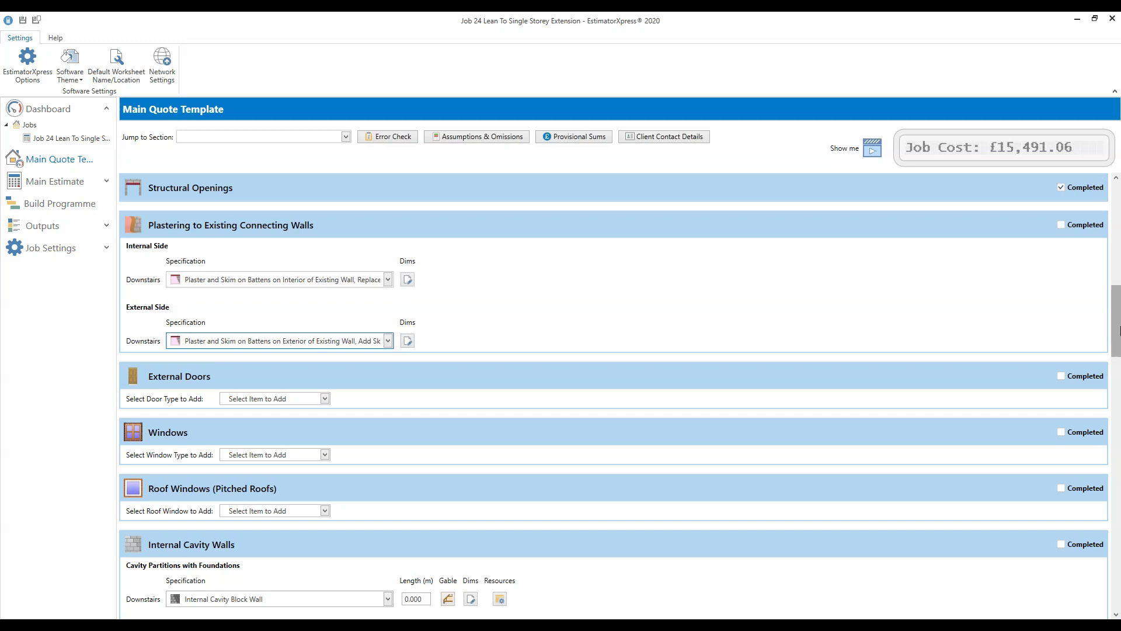
pyautogui.moveTo(1116, 314); pyautogui.dragTo(1119, 212)
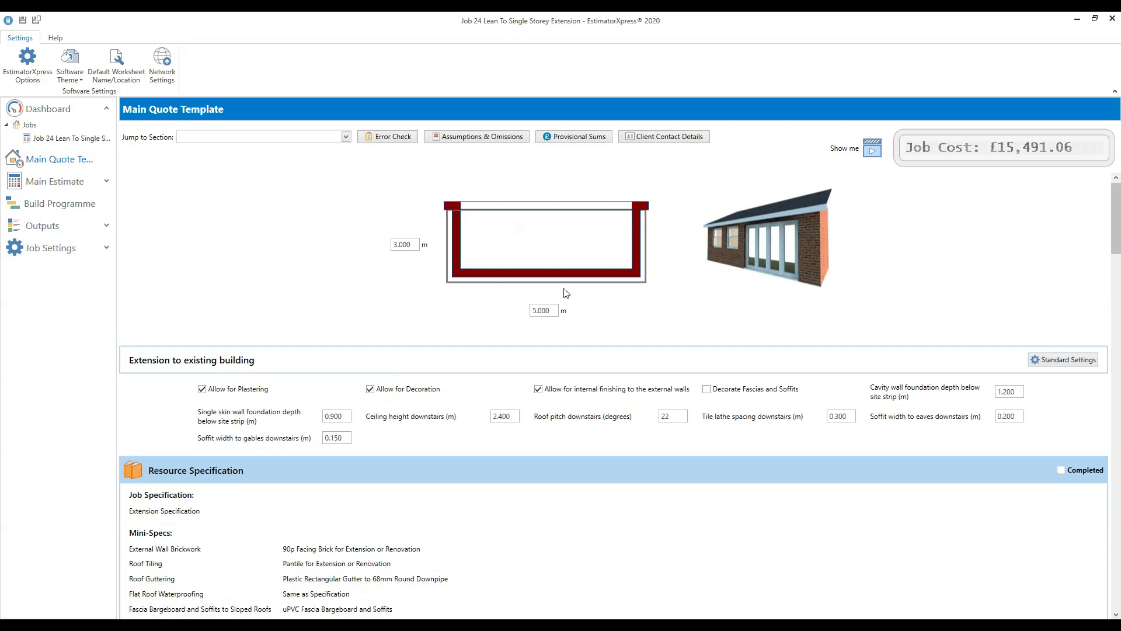
pyautogui.moveTo(1120, 221); pyautogui.dragTo(1120, 317)
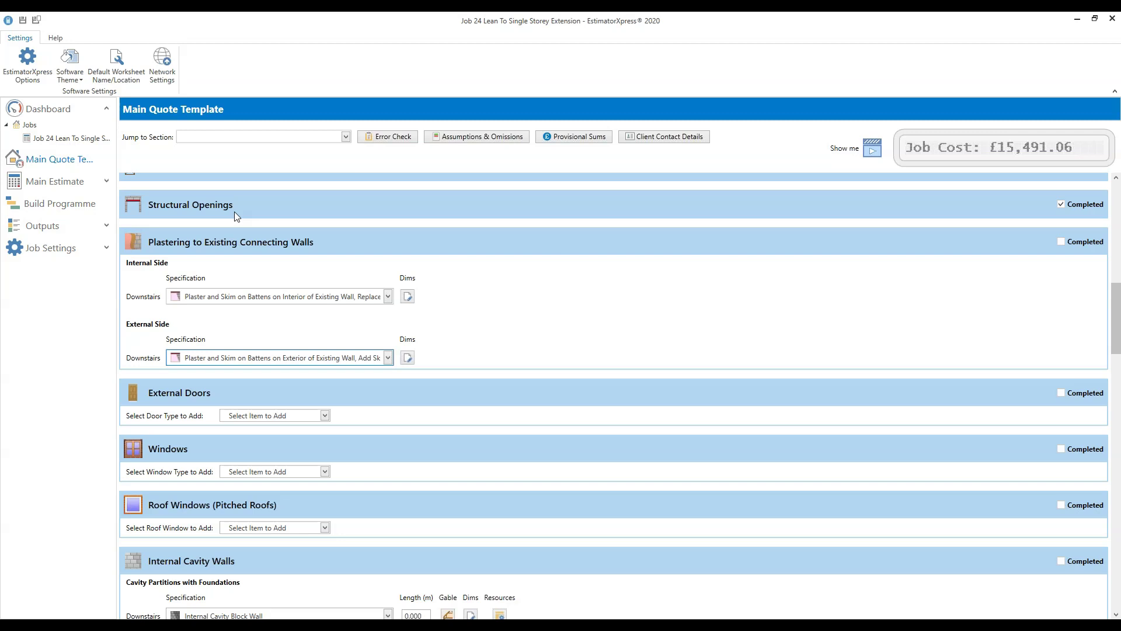
# Recheck the Structural Openings entries, and mark the Plastering to Existing Connecting Walls section as completed
pyautogui.click(1062, 205)
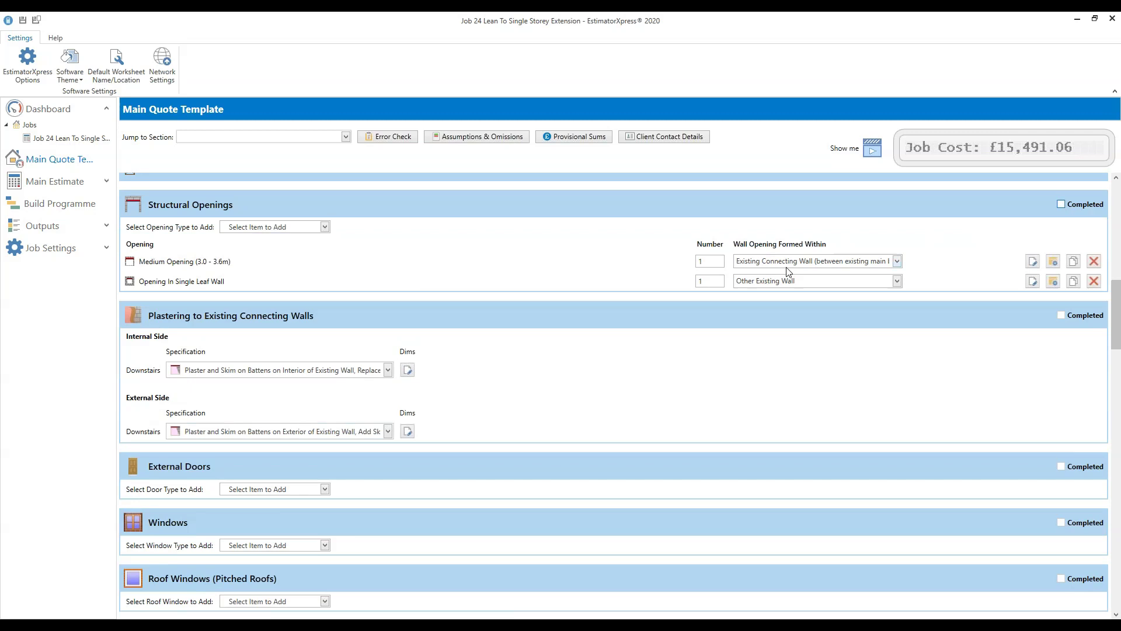
pyautogui.click(1070, 209)
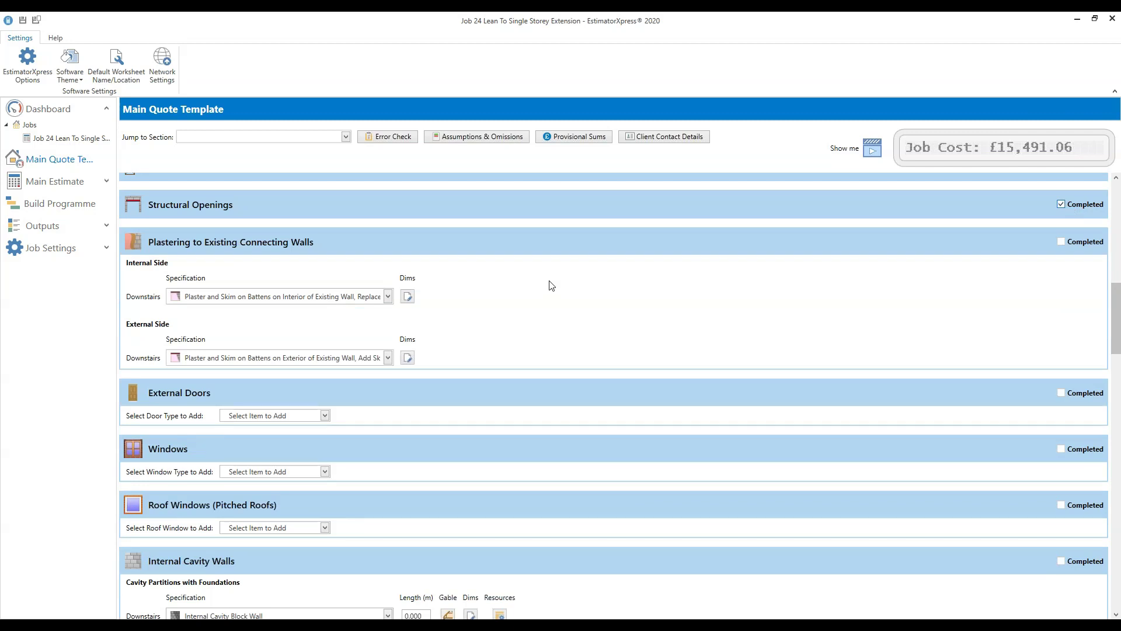
pyautogui.click(1060, 242)
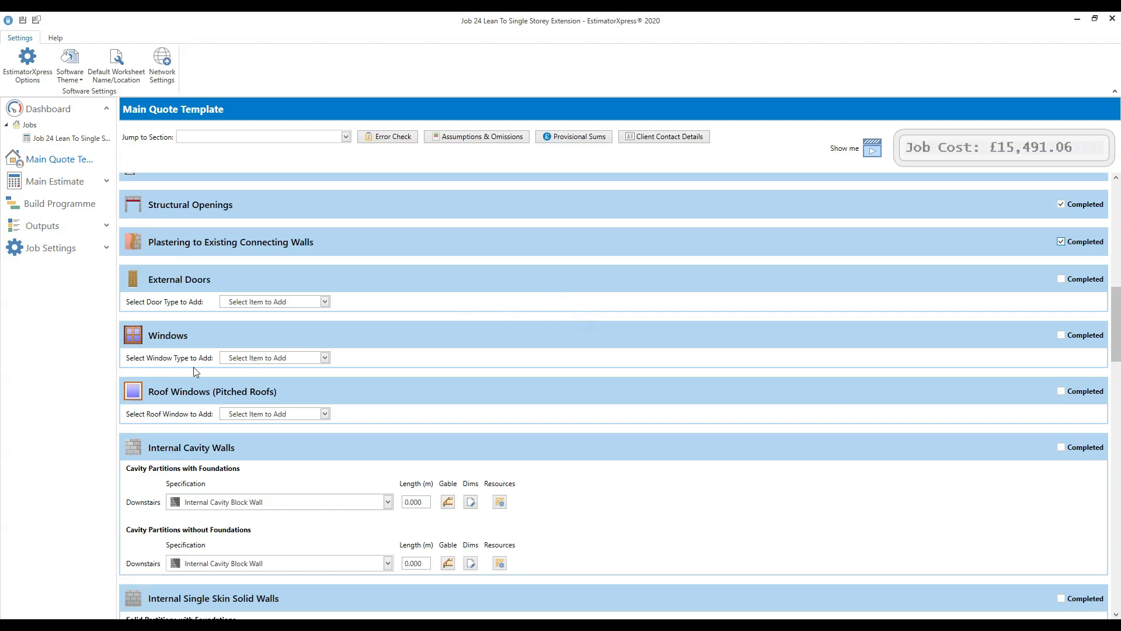
# Add 1 templated external door, Bi-fold Patio Doors Aluminium - Bi-fold 3600 x 2100mm 5 Panel
pyautogui.click(324, 302)
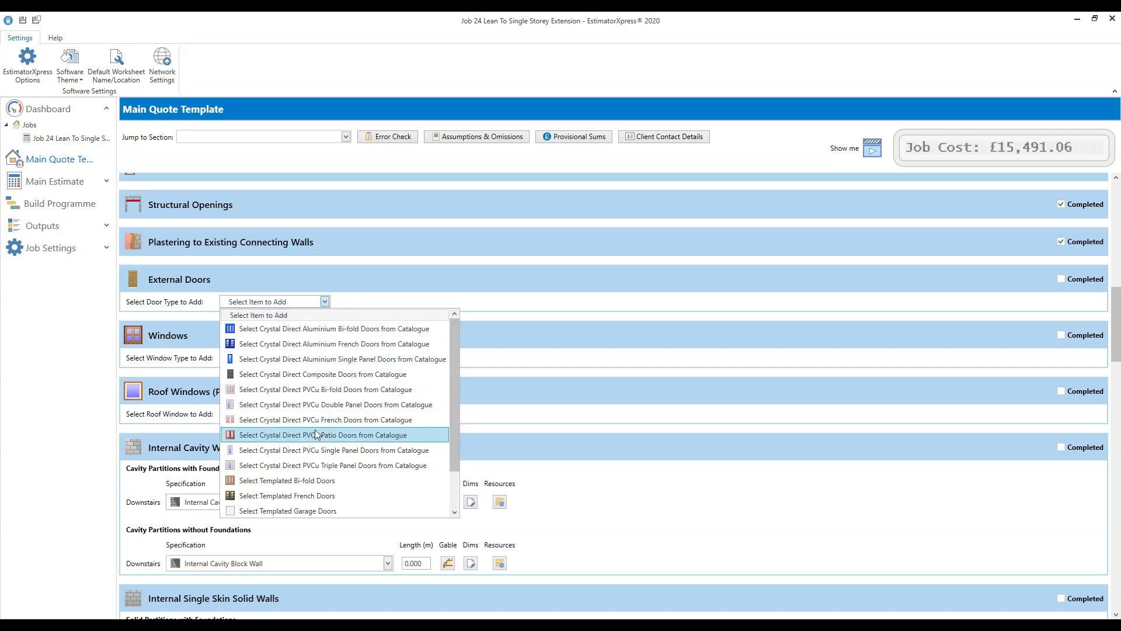
pyautogui.scroll(-2, 316, 491)
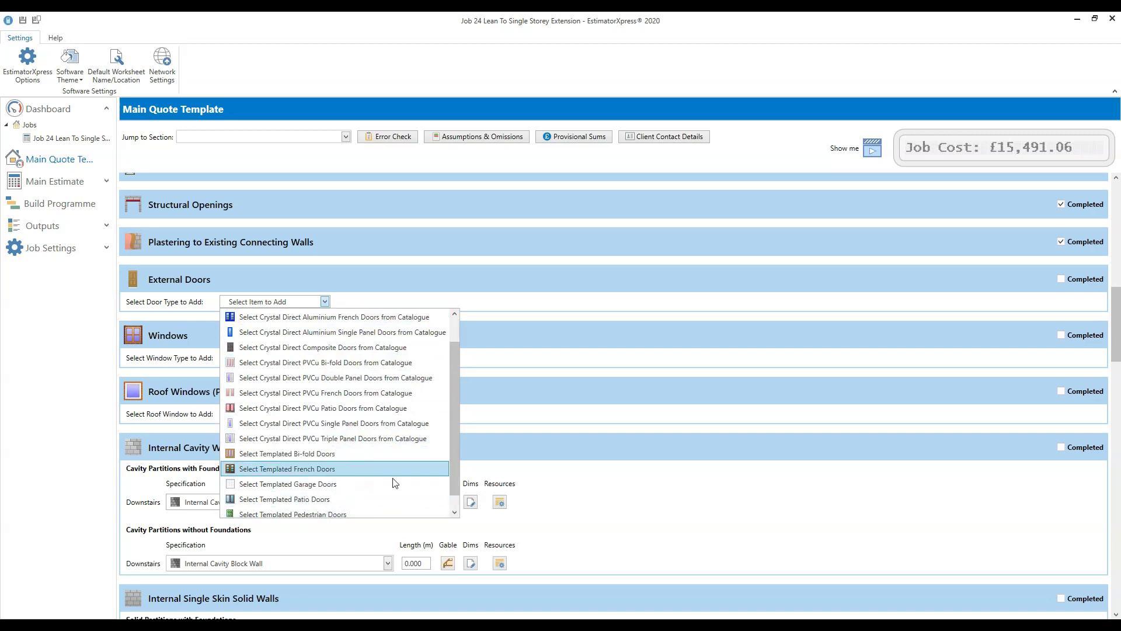
pyautogui.scroll(-1, 457, 476)
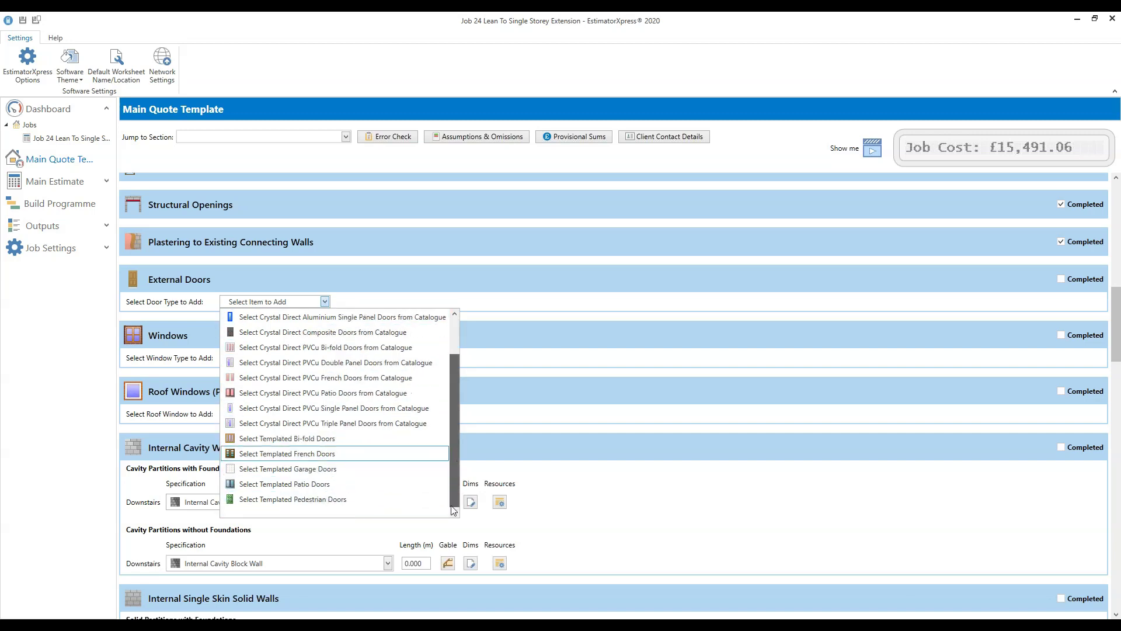
pyautogui.click(362, 439)
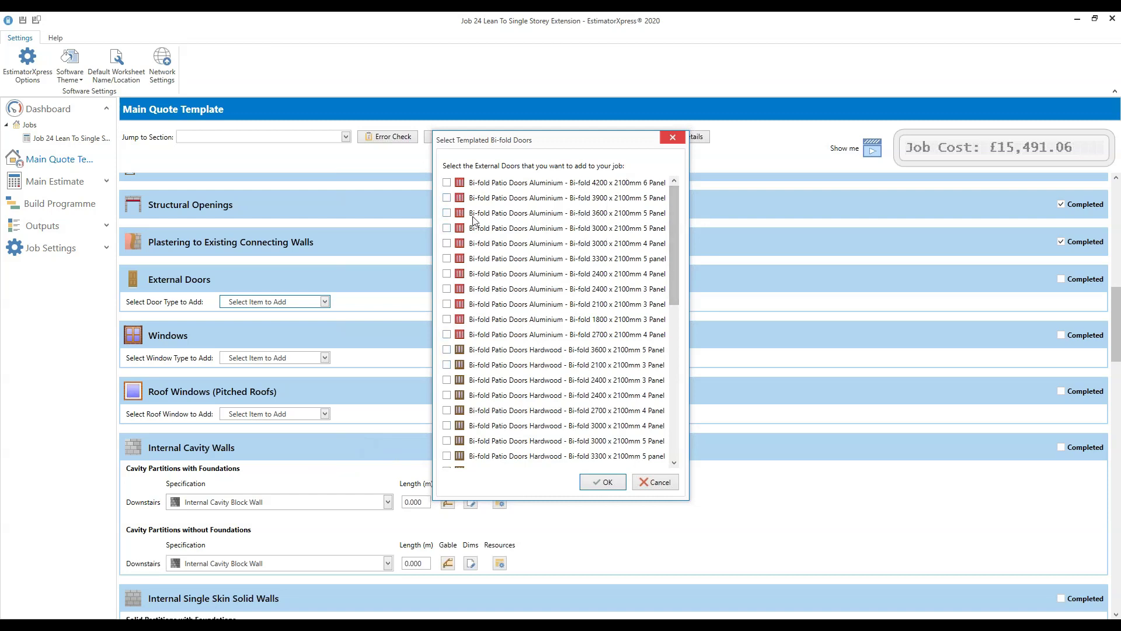
pyautogui.click(448, 214)
pyautogui.moveTo(675, 219)
pyautogui.mouseDown()
pyautogui.moveTo(684, 398)
pyautogui.moveTo(692, 207)
pyautogui.mouseUp()
pyautogui.click(608, 483)
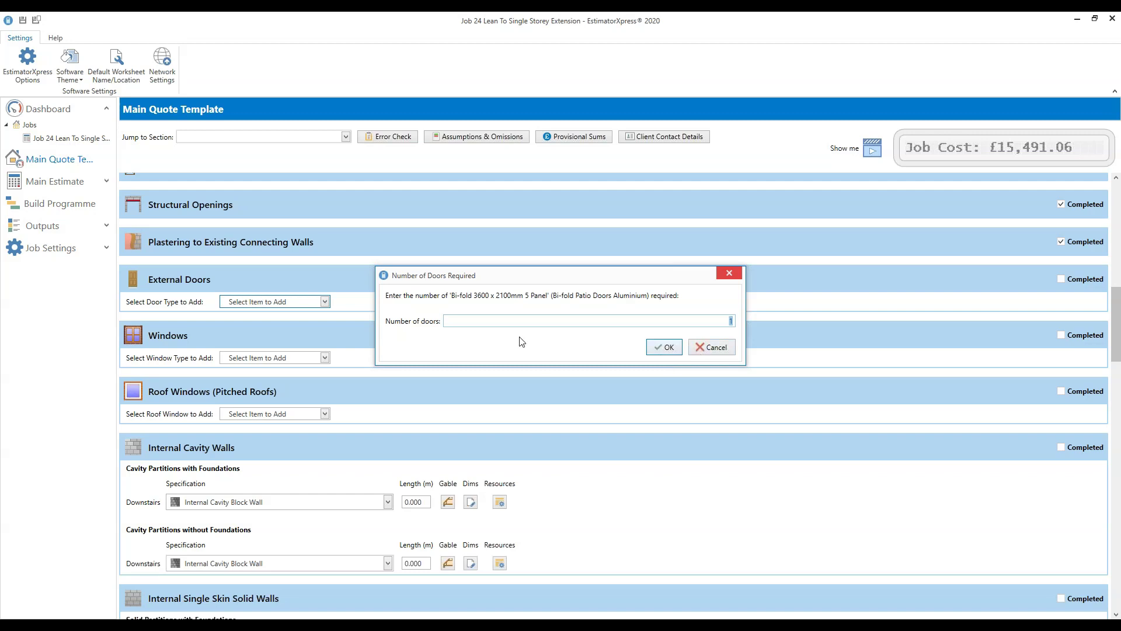
pyautogui.click(669, 348)
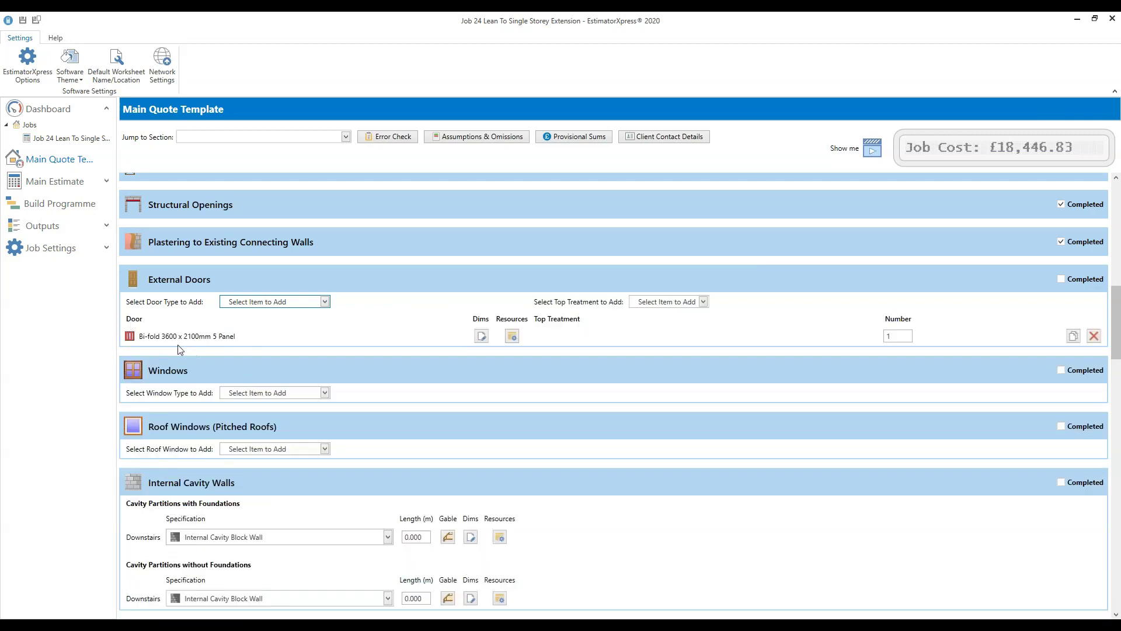
# Check the door quantity and the other available door types, and mark the External Doors section as completed
pyautogui.click(898, 338)
pyautogui.click(898, 339)
pyautogui.click(326, 302)
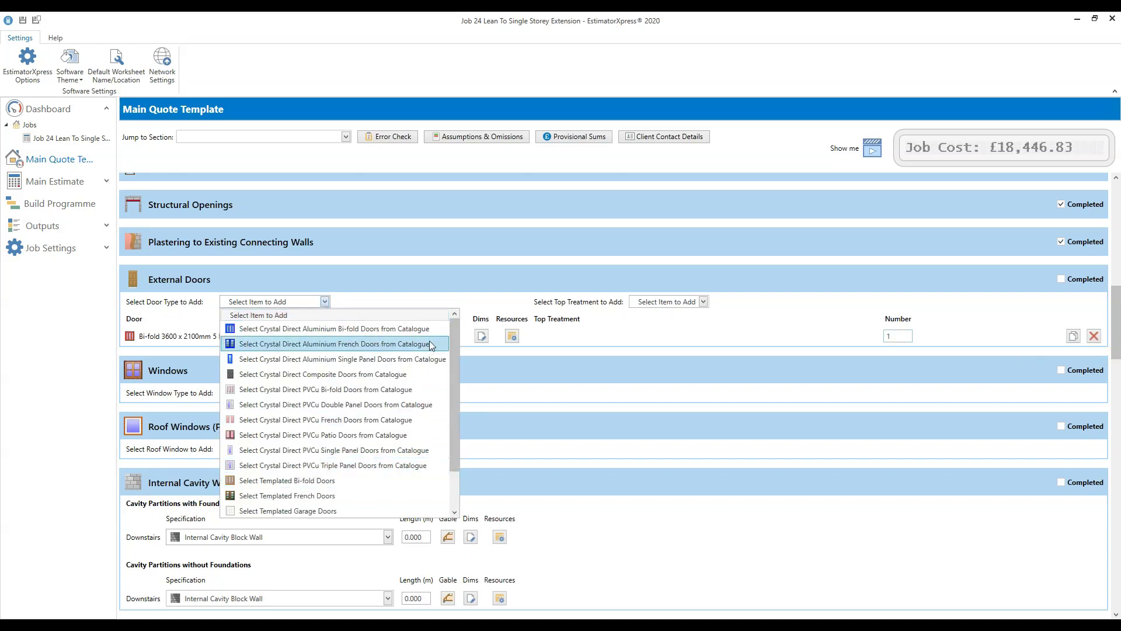
pyautogui.moveTo(455, 367); pyautogui.dragTo(457, 401)
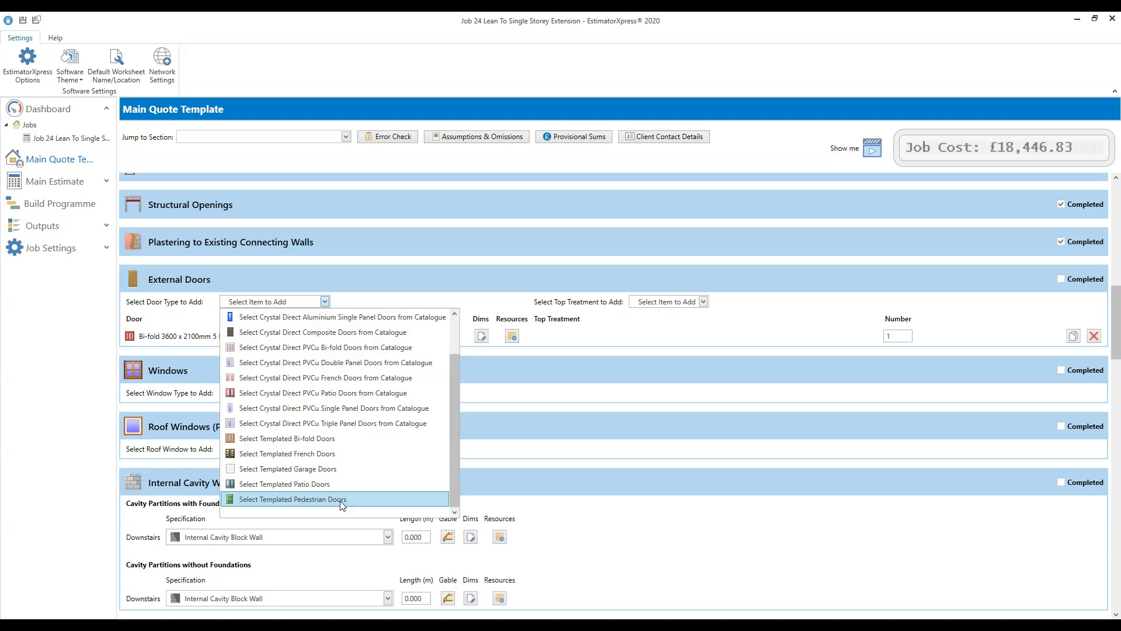
pyautogui.click(517, 404)
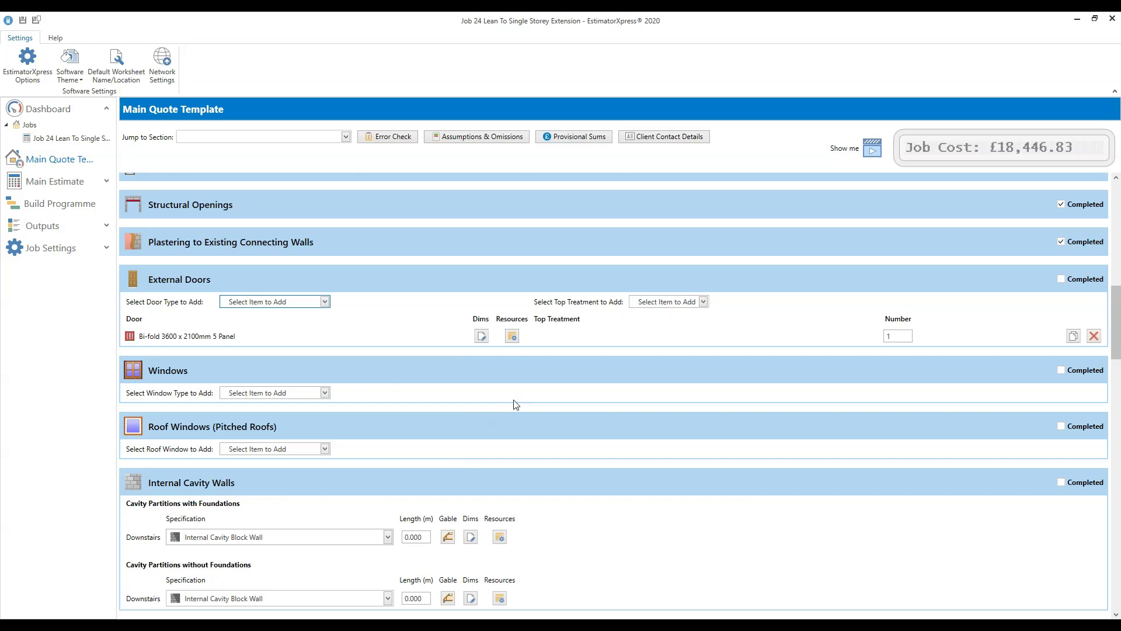
pyautogui.click(1062, 280)
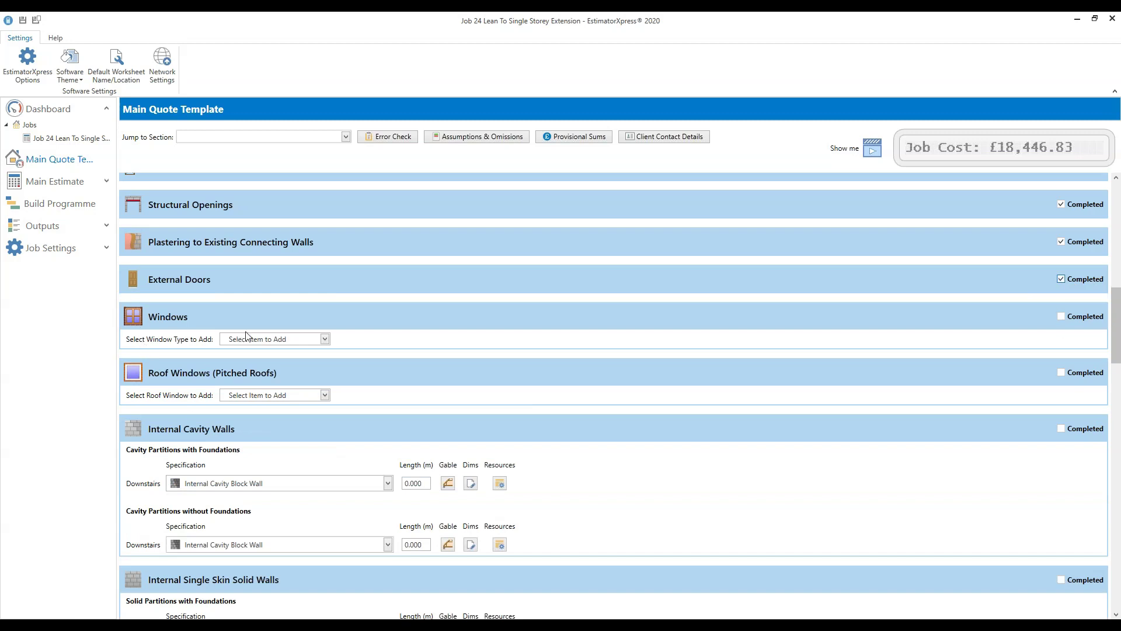
# Add 1 templated PVCu window, 112C 600 X 1200mm Window
pyautogui.click(325, 339)
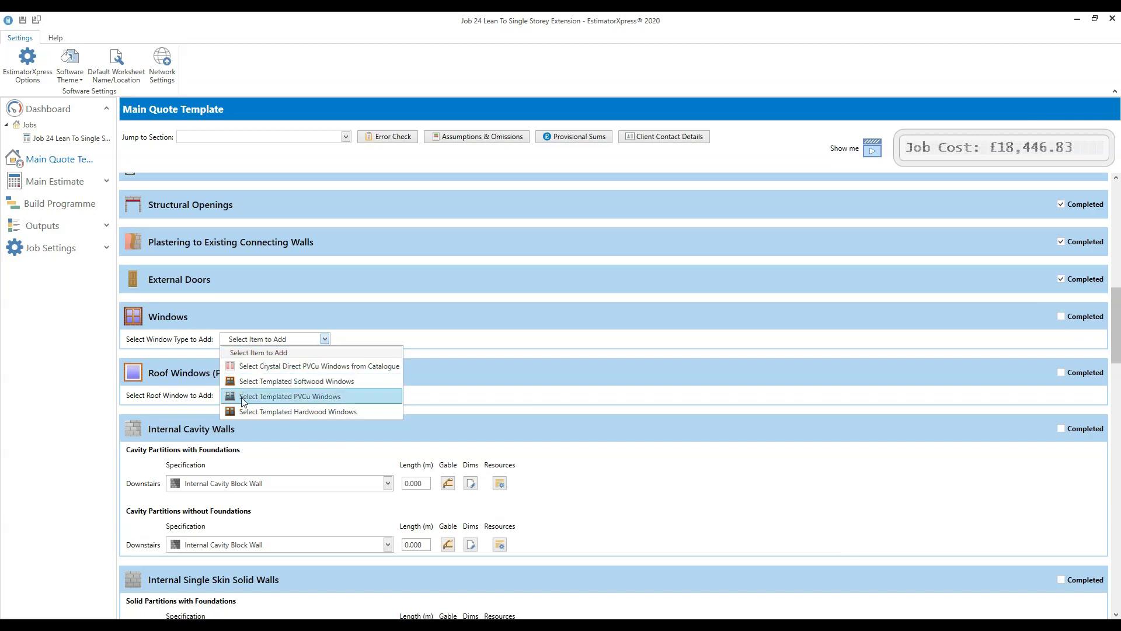
pyautogui.click(349, 402)
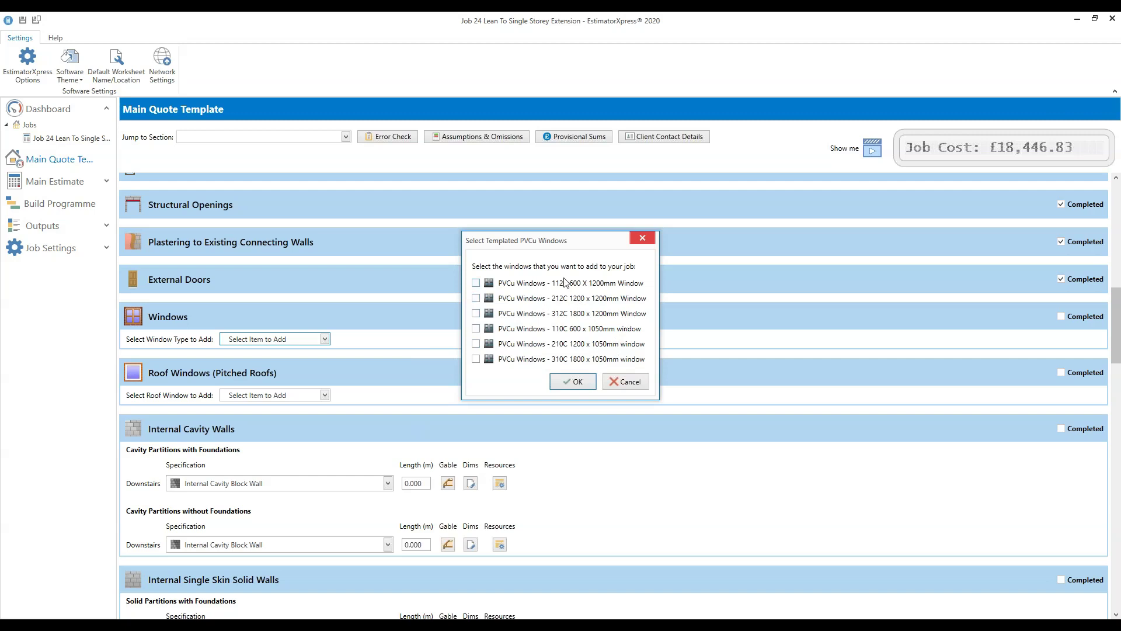
pyautogui.click(476, 284)
pyautogui.click(573, 383)
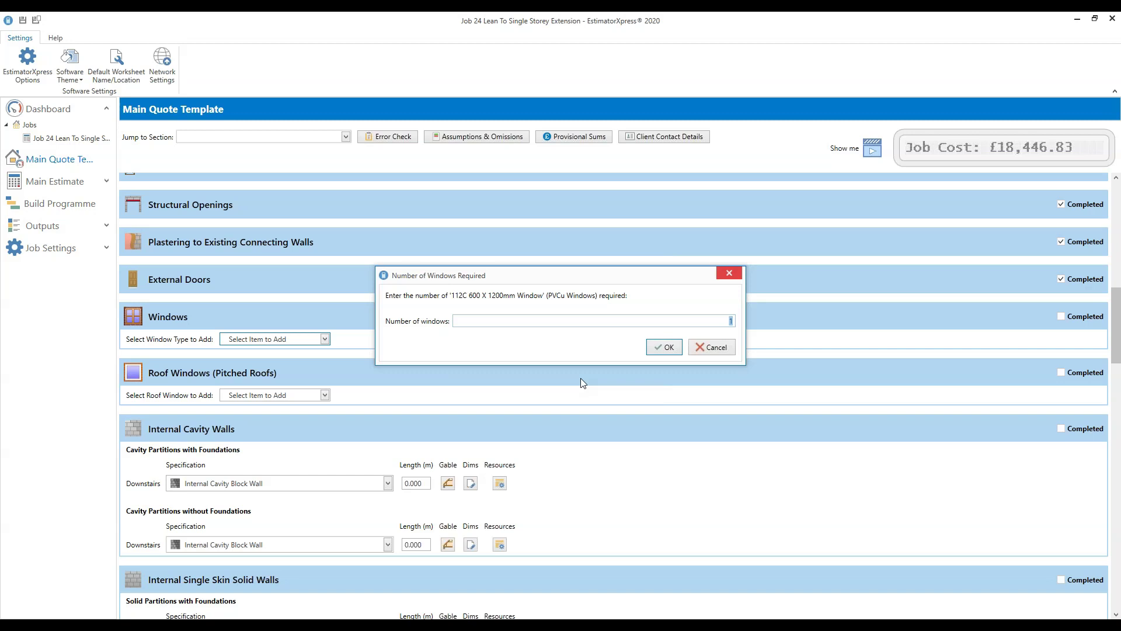
pyautogui.click(664, 350)
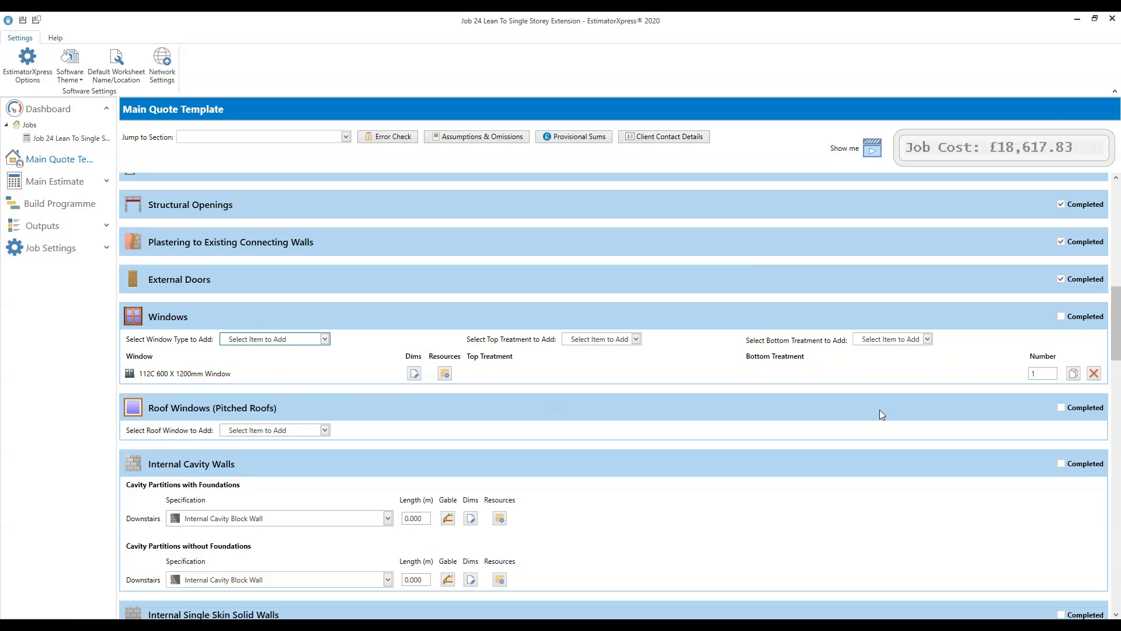
# Check the top and bottom treatments offered for the window and external door, and mark the Windows section as completed
pyautogui.click(638, 341)
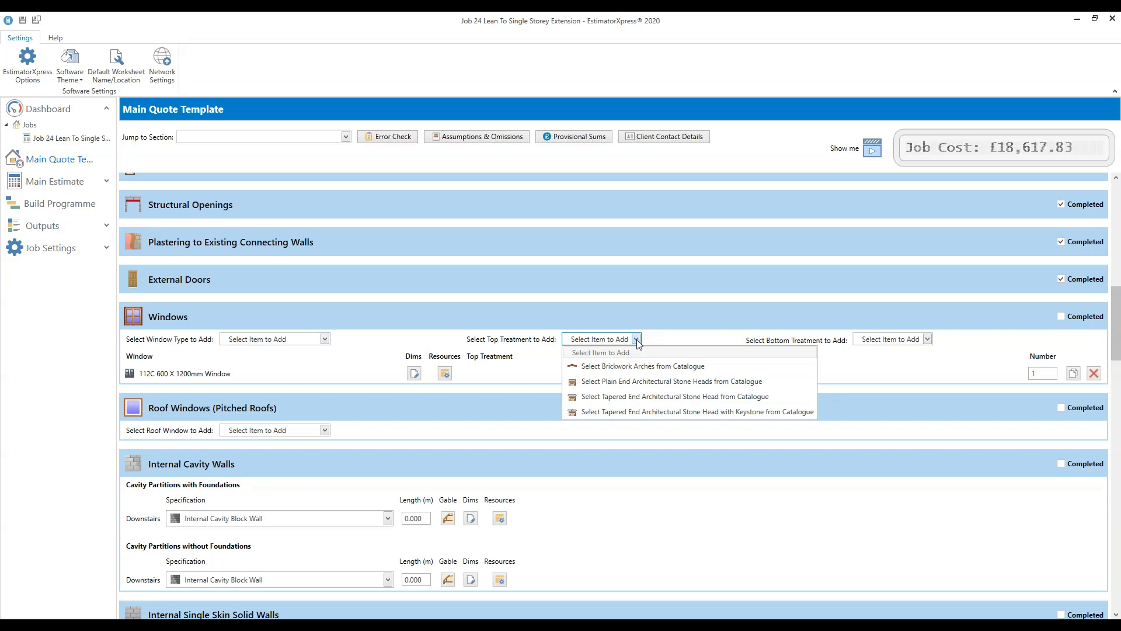
pyautogui.click(675, 344)
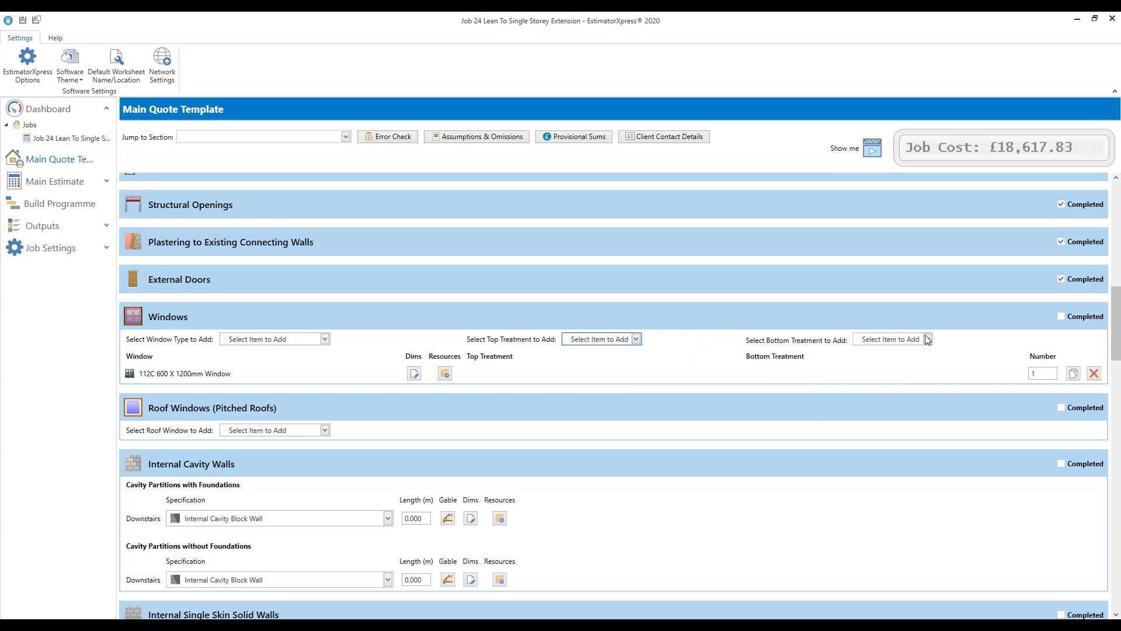
pyautogui.click(928, 340)
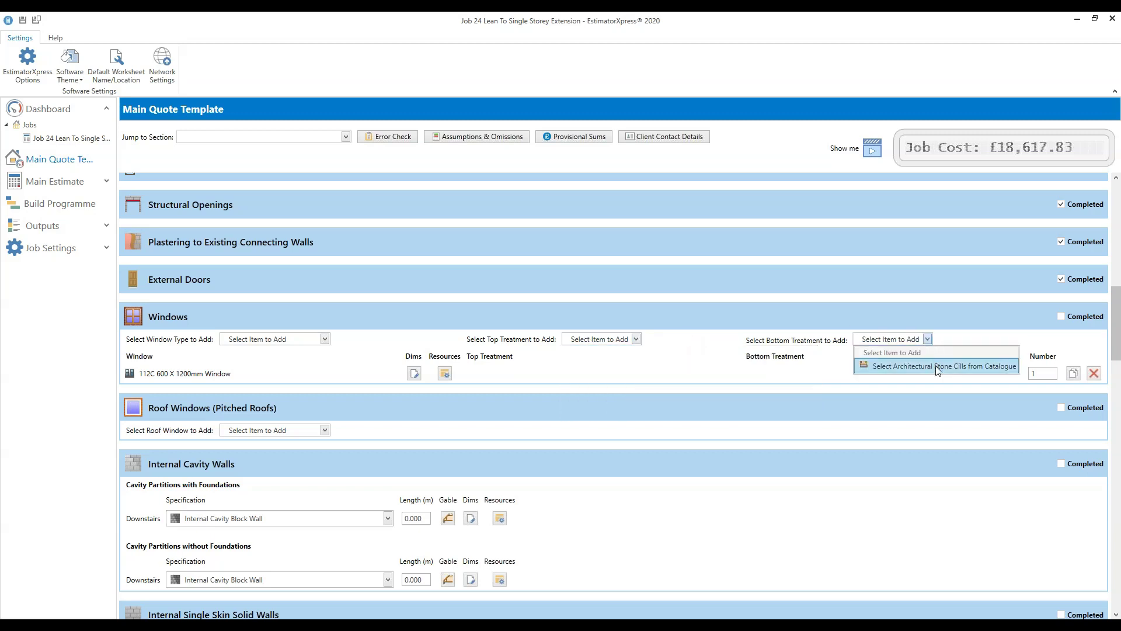
pyautogui.click(1063, 282)
pyautogui.click(1061, 280)
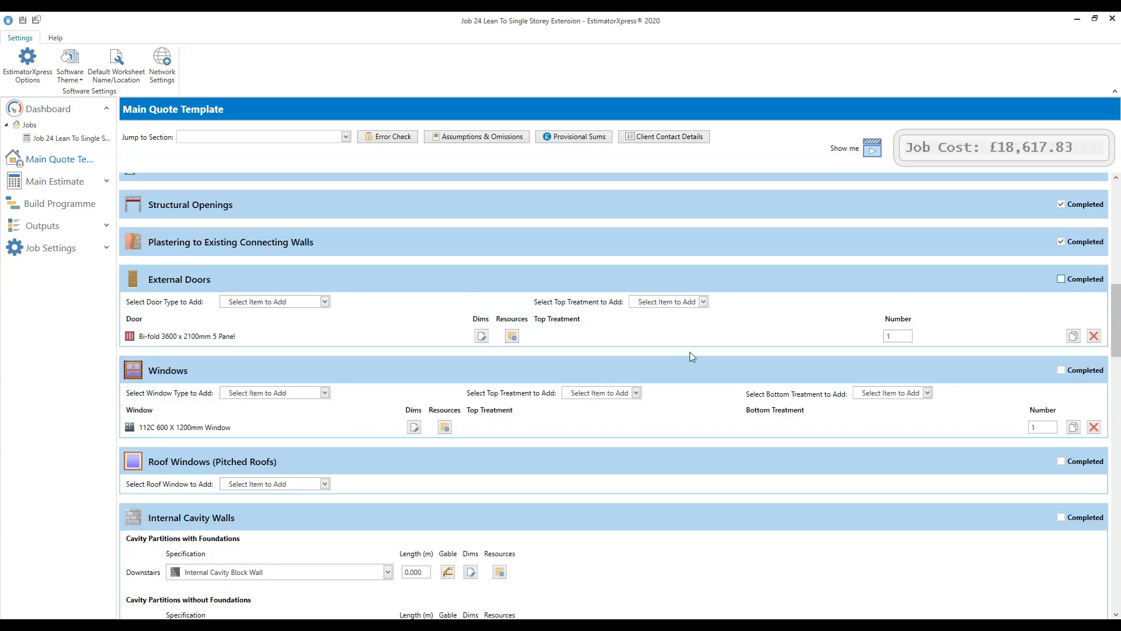
pyautogui.click(703, 301)
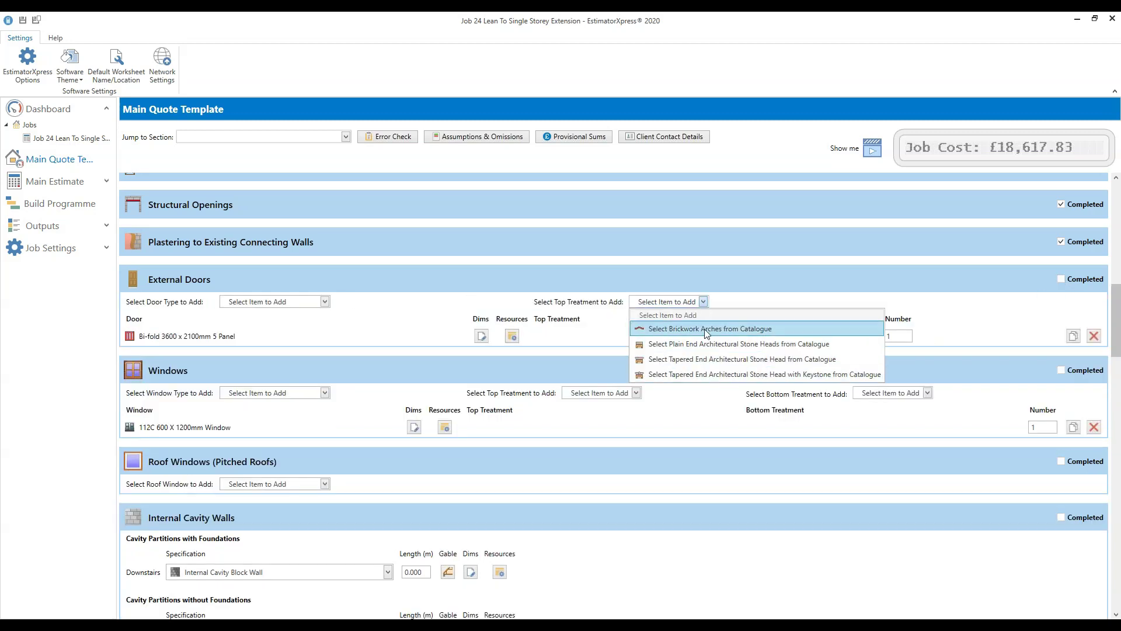
pyautogui.click(1058, 309)
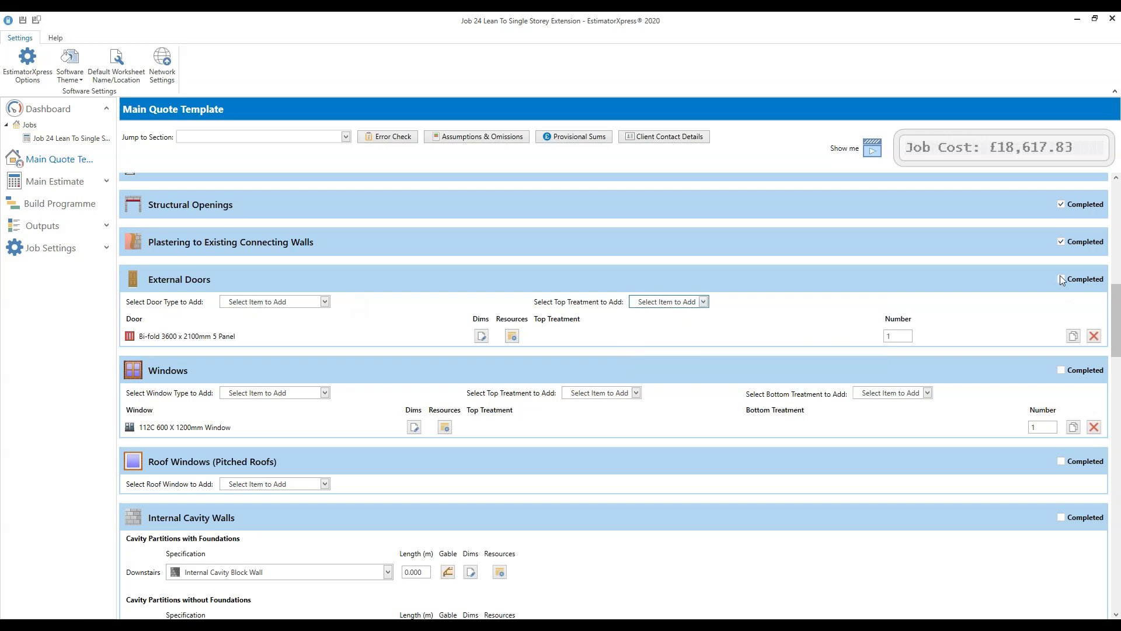
pyautogui.click(1062, 279)
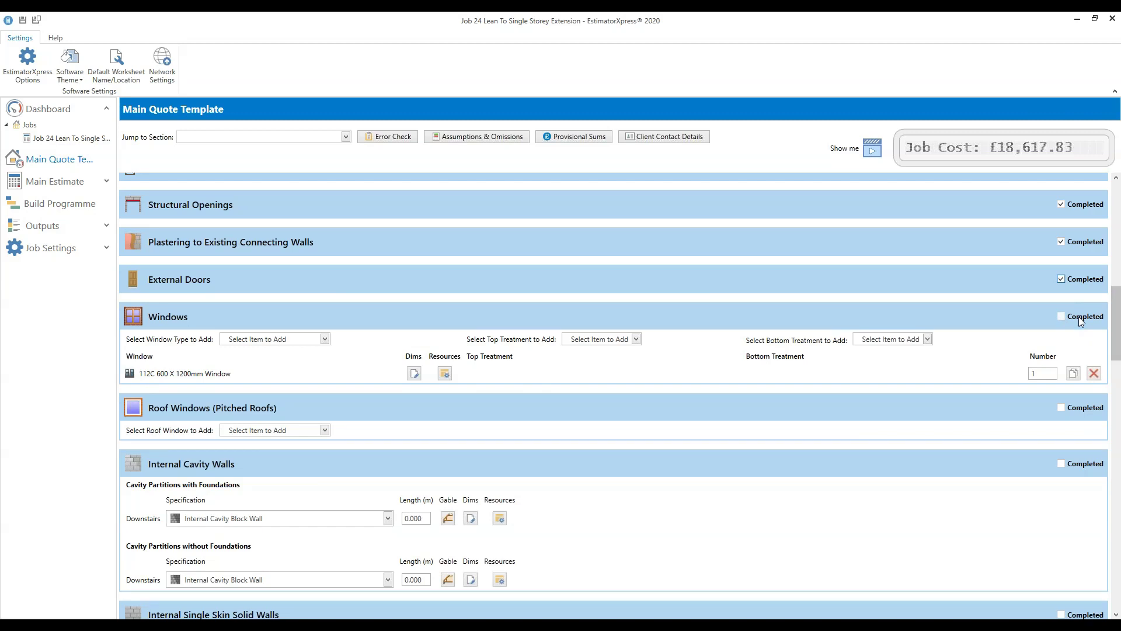
pyautogui.click(1061, 316)
# Browse the Crystal Direct aluminium bi-fold door catalogue filtered to the colour Grey, leaving the External Doors section unchanged and marked as completed
pyautogui.scroll(-2, 1120, 365)
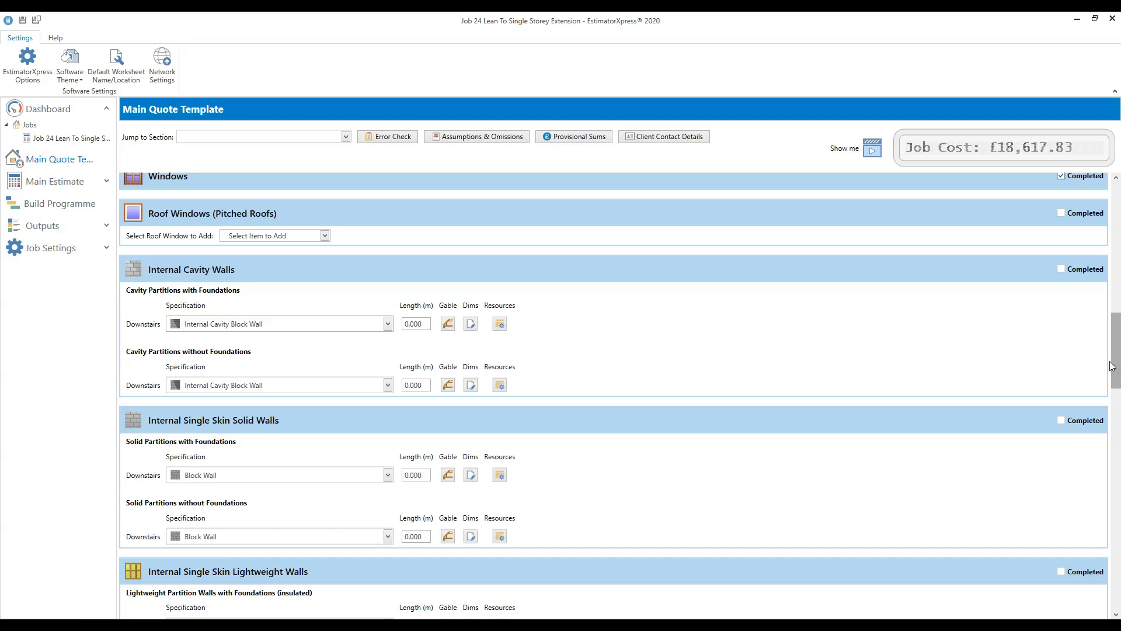
pyautogui.moveTo(1119, 344); pyautogui.dragTo(284, 311)
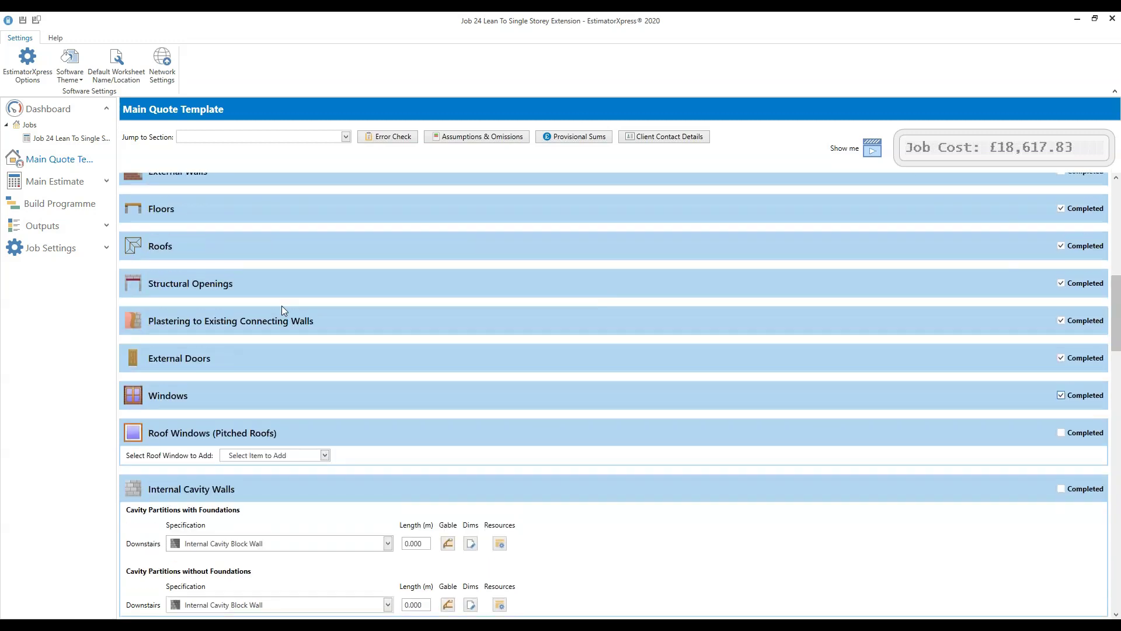
pyautogui.click(1061, 357)
pyautogui.click(325, 380)
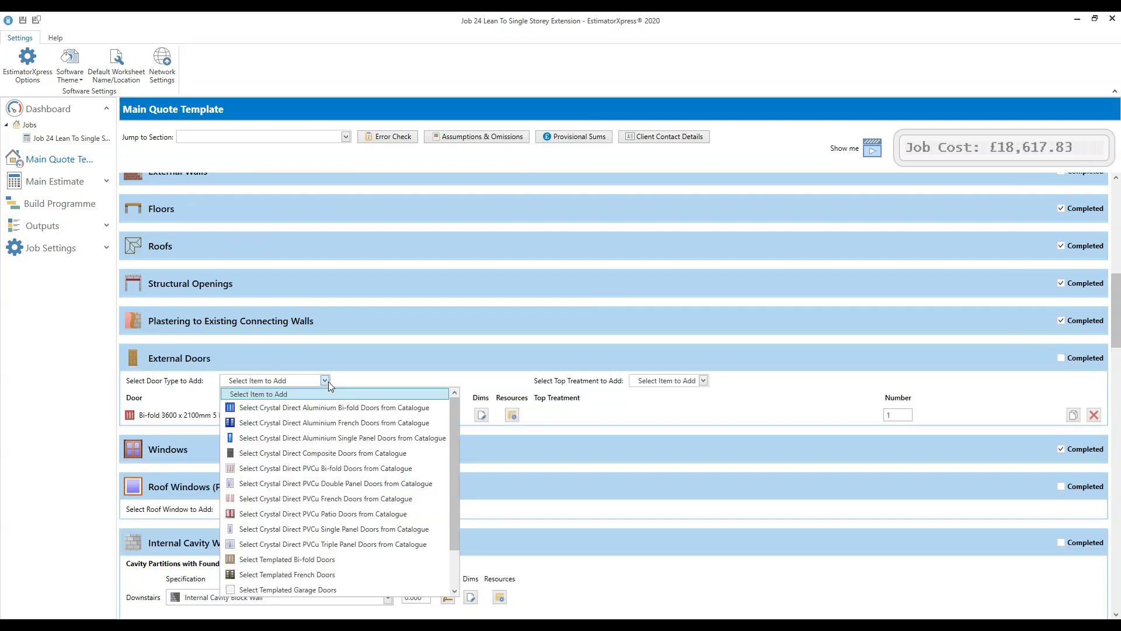
pyautogui.click(365, 413)
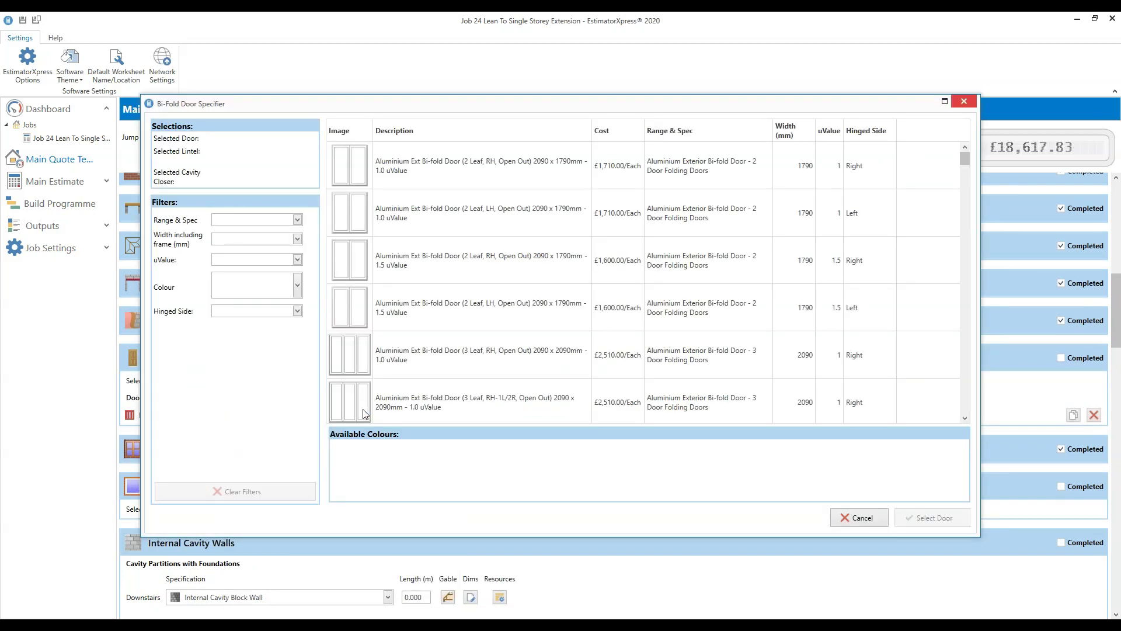
pyautogui.click(298, 286)
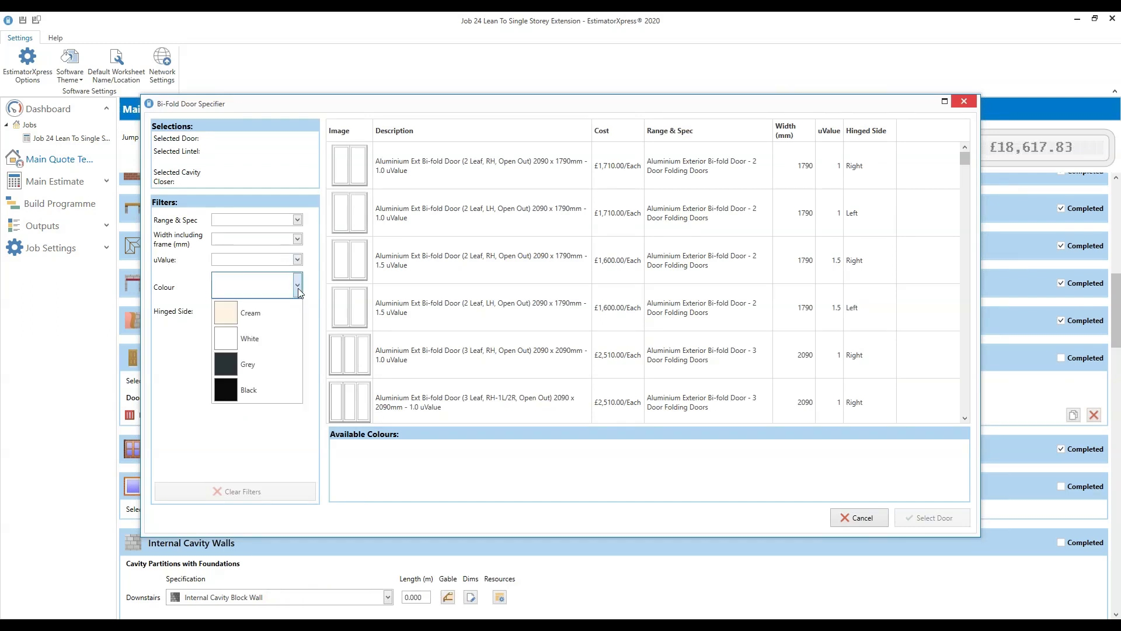
pyautogui.click(256, 363)
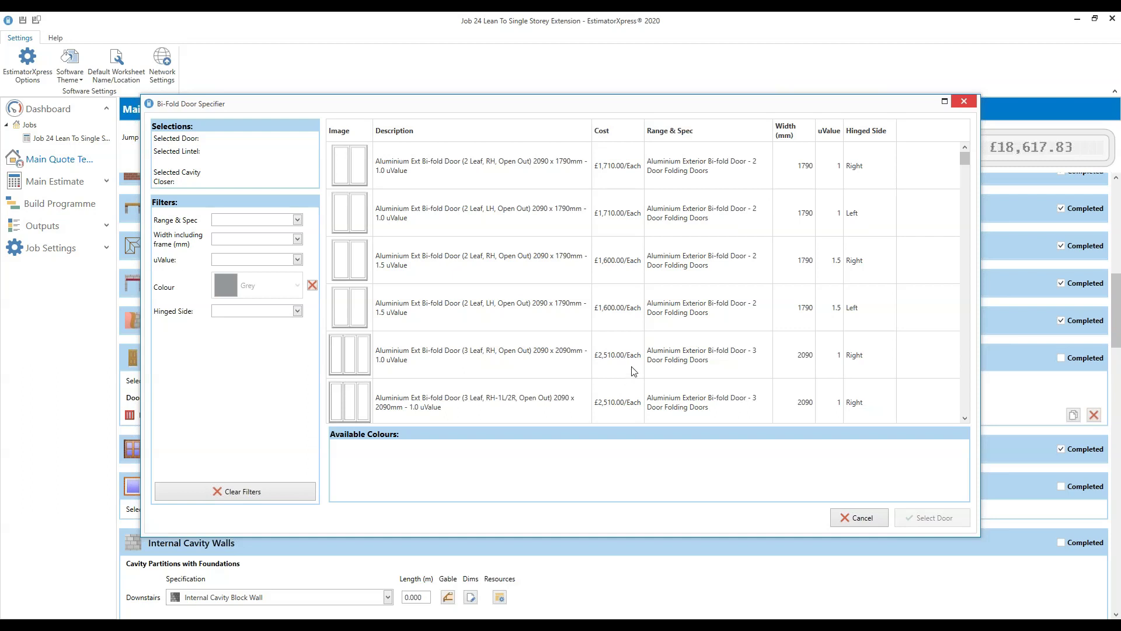
pyautogui.click(878, 519)
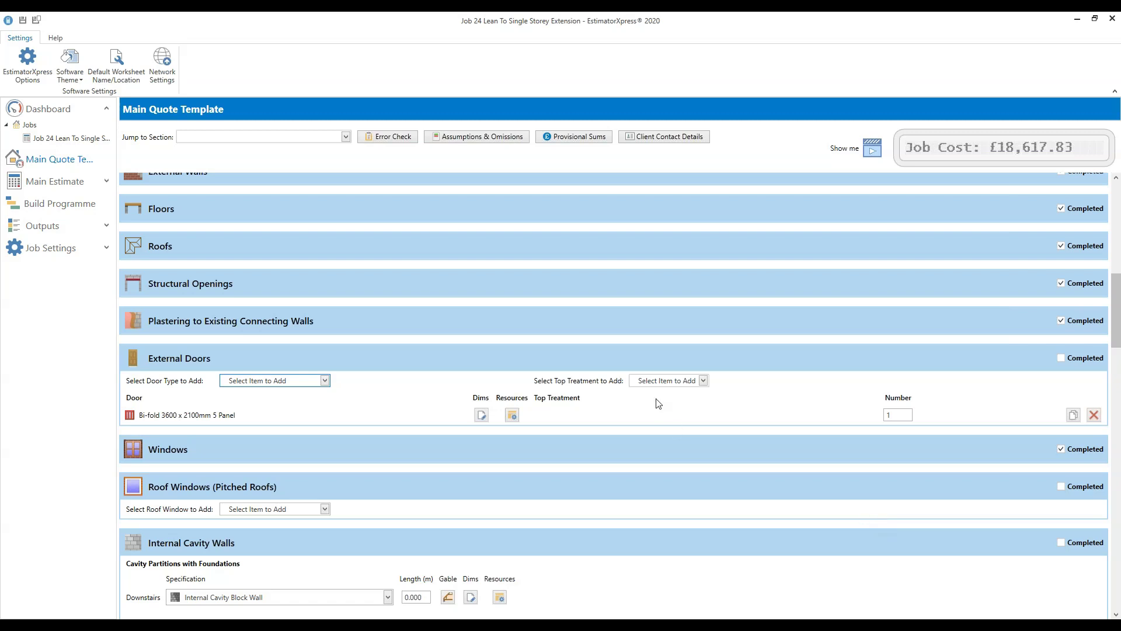
pyautogui.click(1062, 358)
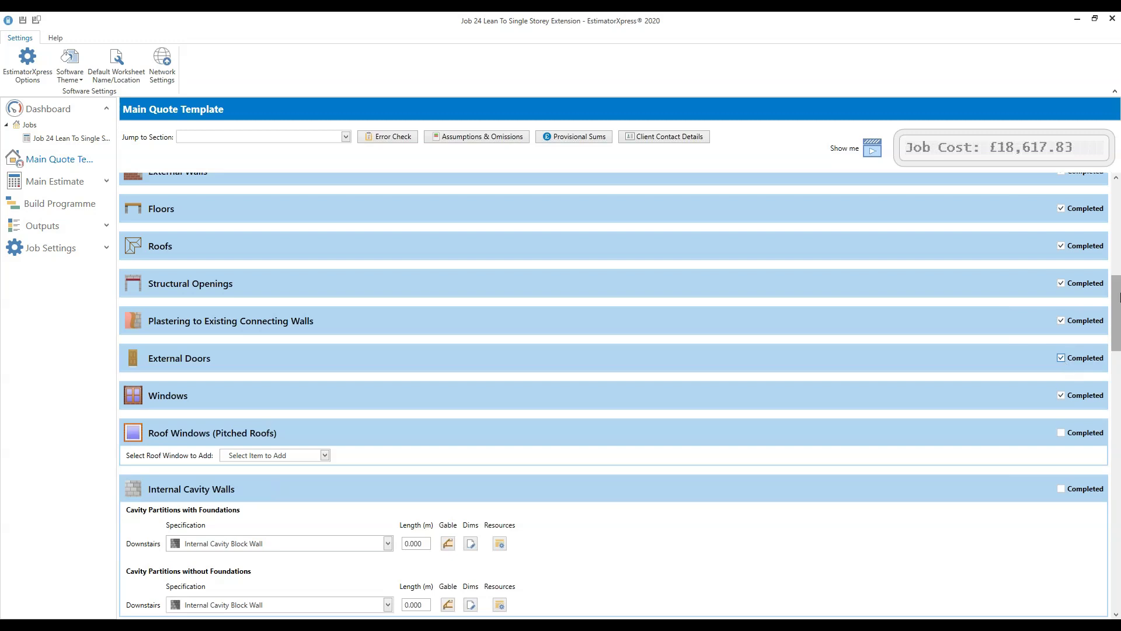
# Go to the Preliminaries and Sundries section of the quote template
pyautogui.moveTo(1119, 298); pyautogui.dragTo(1119, 347)
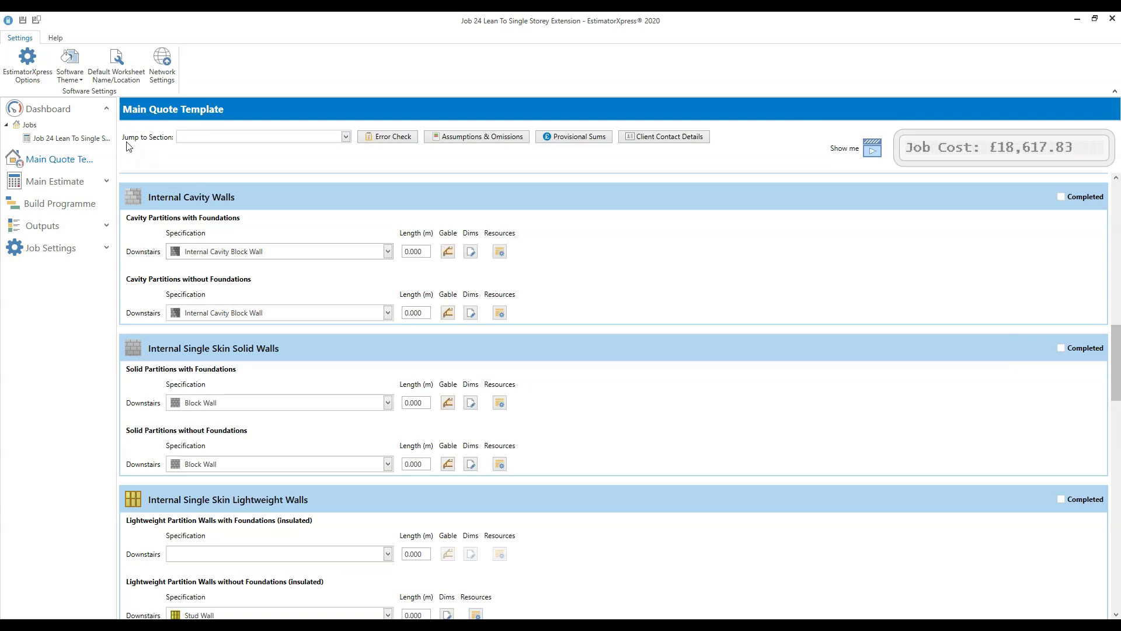
pyautogui.click(346, 137)
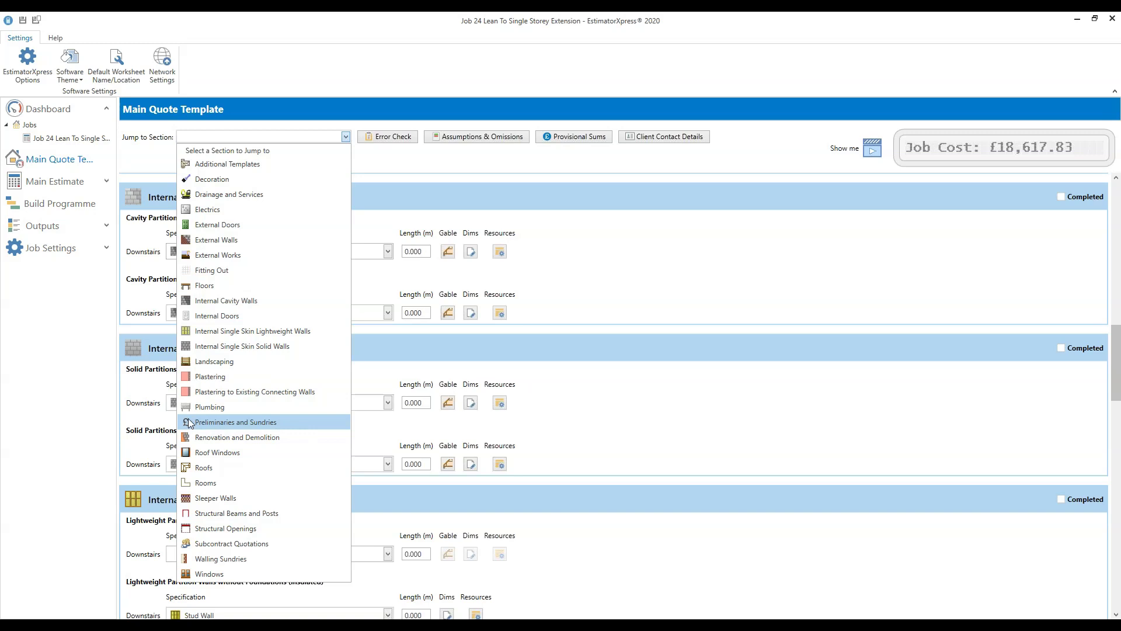
pyautogui.click(301, 423)
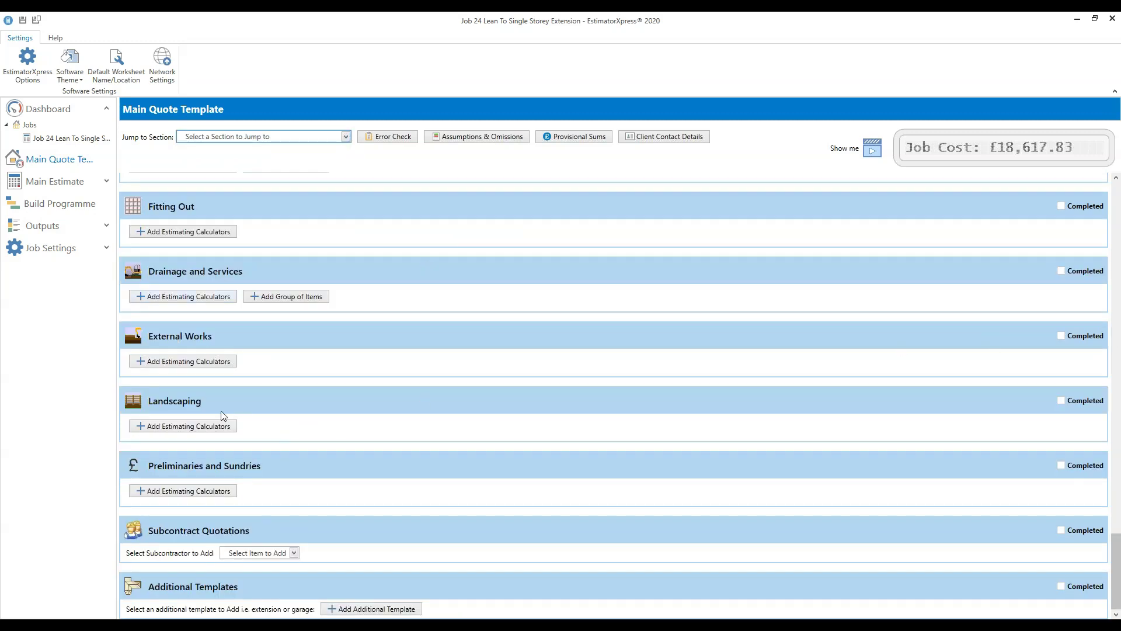
# Add the Planning and Design Costs calculator to Preliminaries and Sundries, using the Small Home Extension dimensional template
pyautogui.click(186, 493)
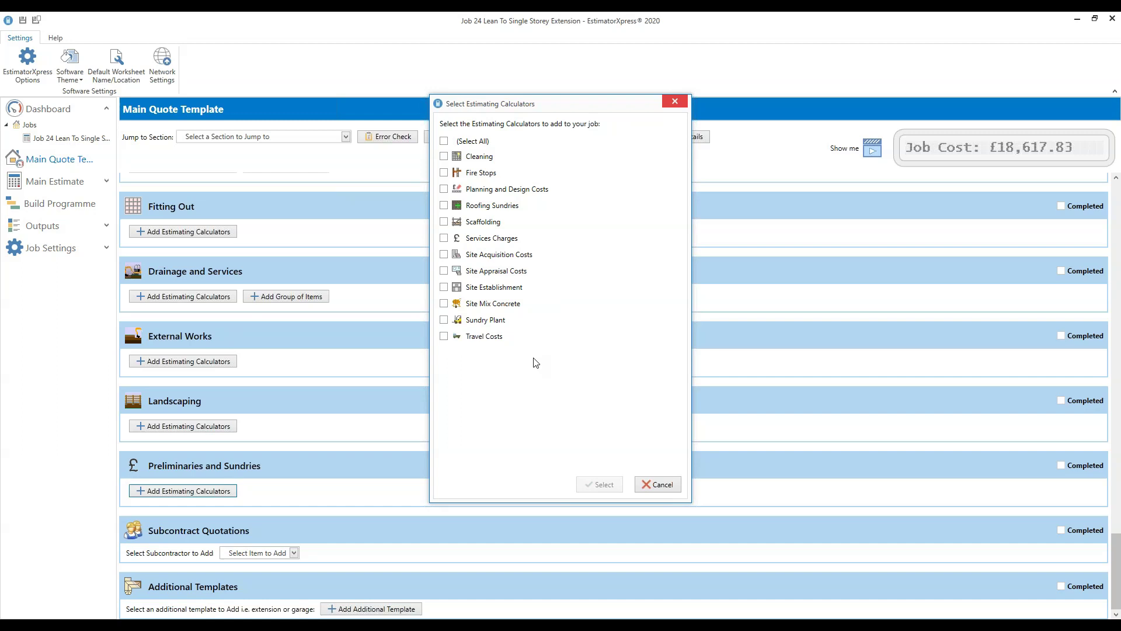
pyautogui.click(444, 191)
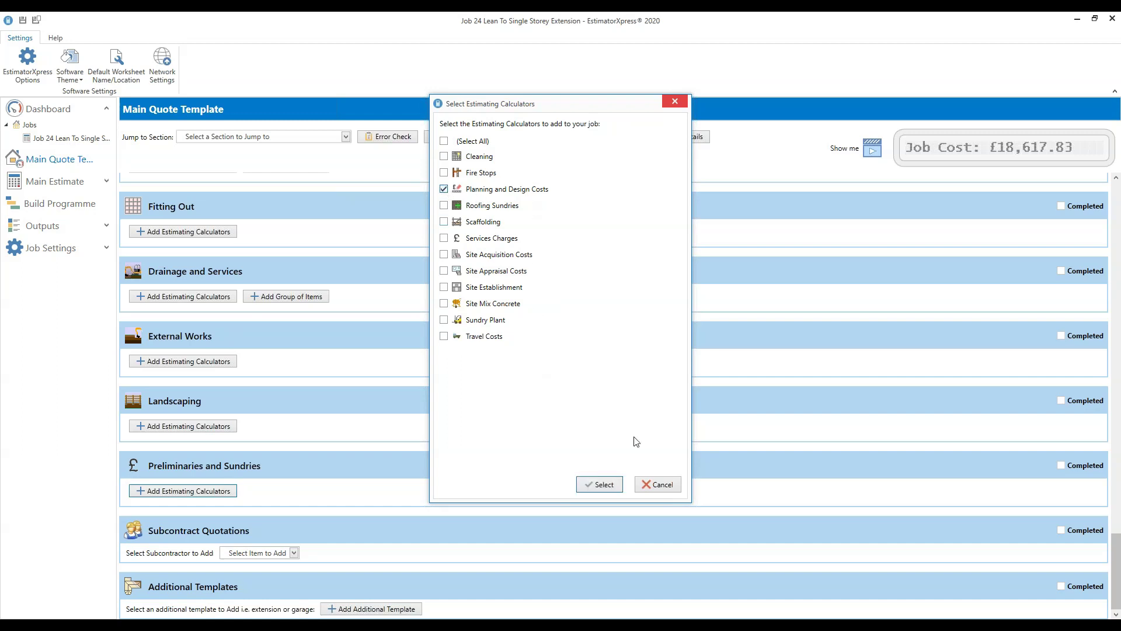
pyautogui.click(602, 485)
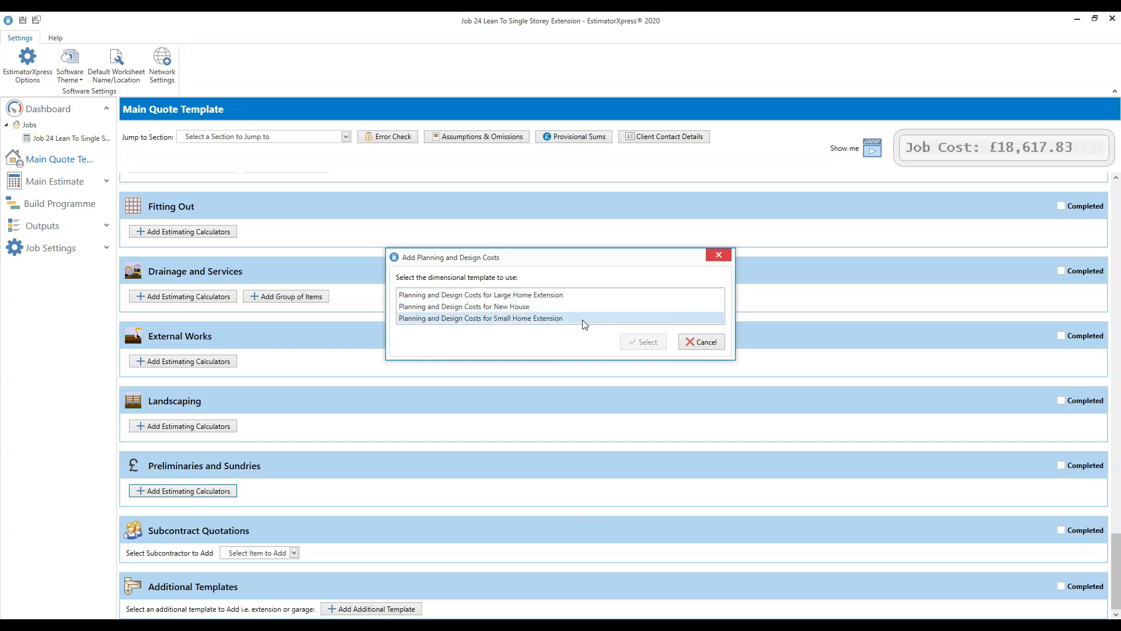
pyautogui.click(536, 322)
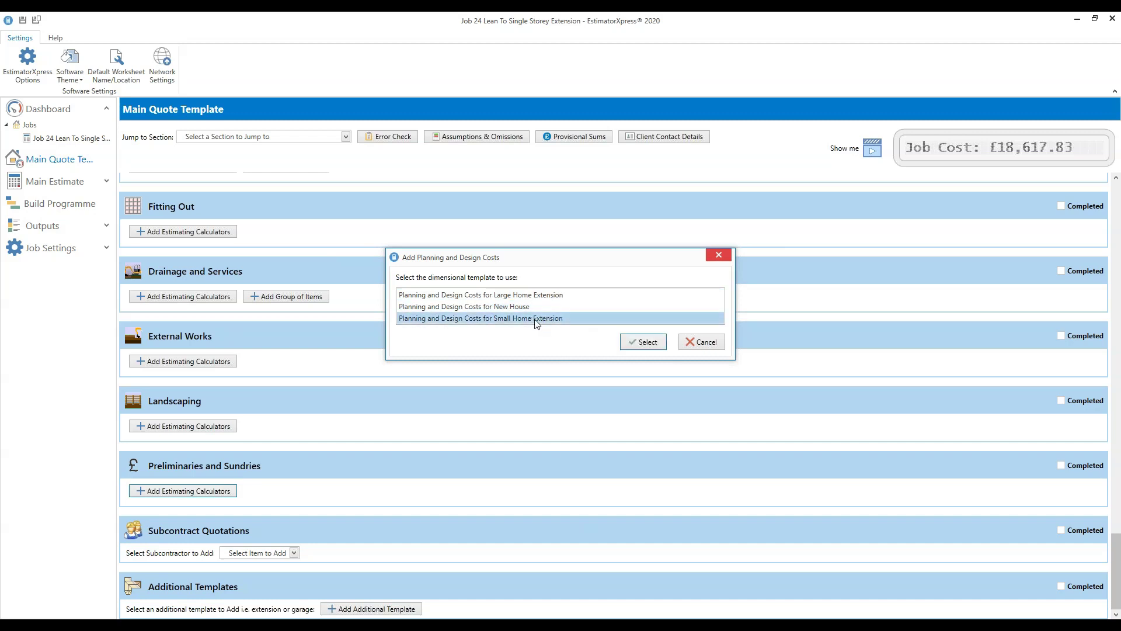
pyautogui.click(648, 344)
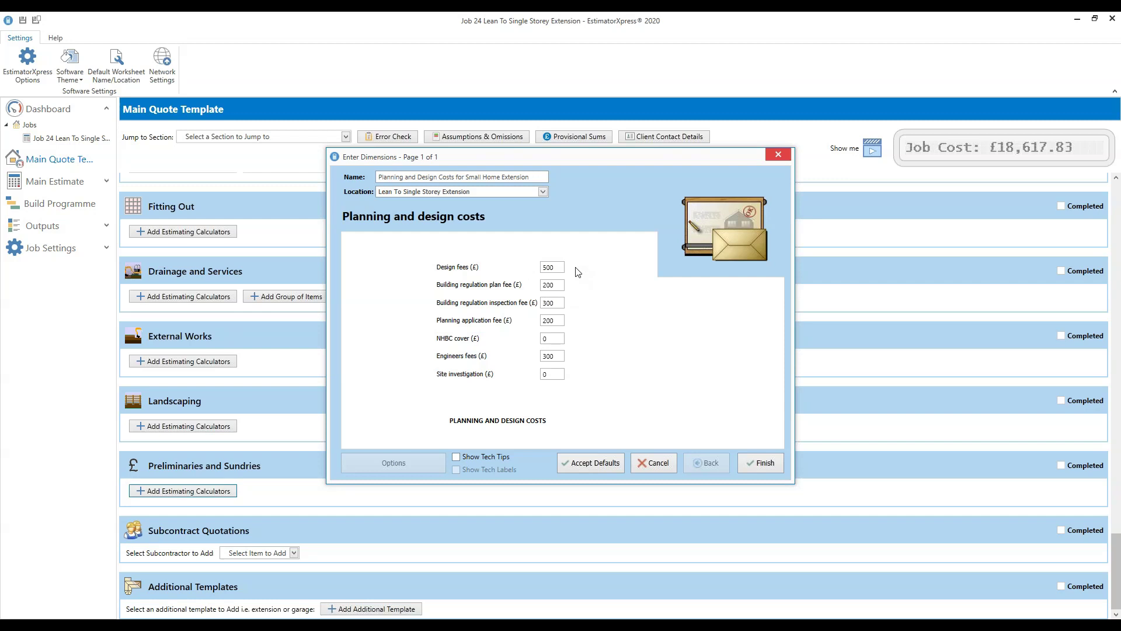
# Set the design fees to £400, the planning application fee to £0 and the engineers fees to £500, and finish the worksheet
pyautogui.doubleClick(549, 267)
pyautogui.write('400')
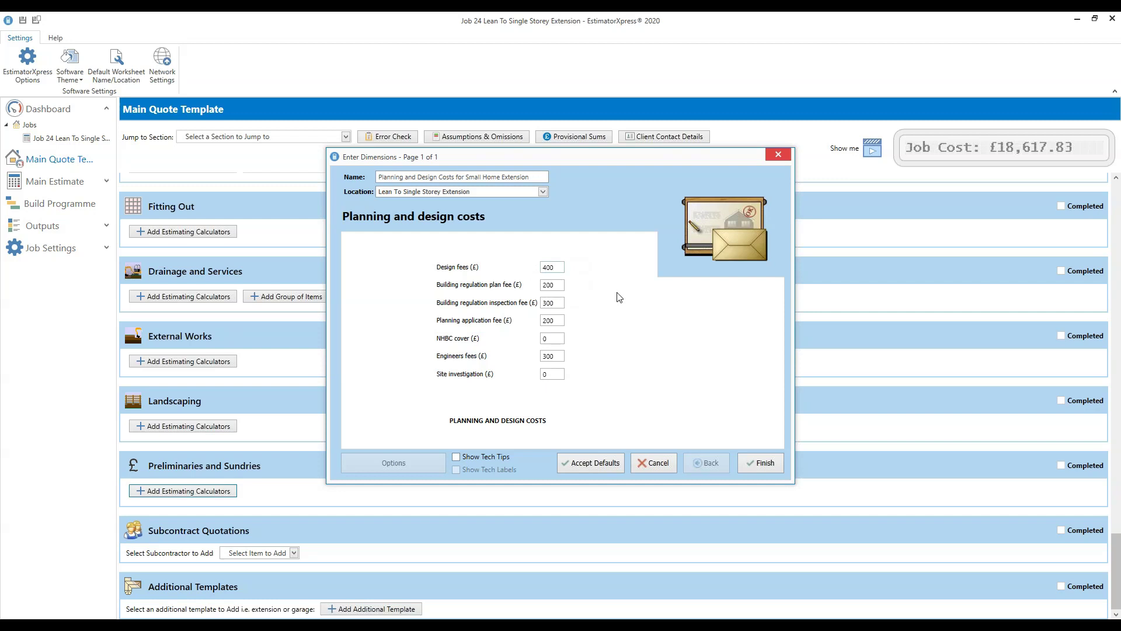
pyautogui.click(548, 320)
pyautogui.write('0')
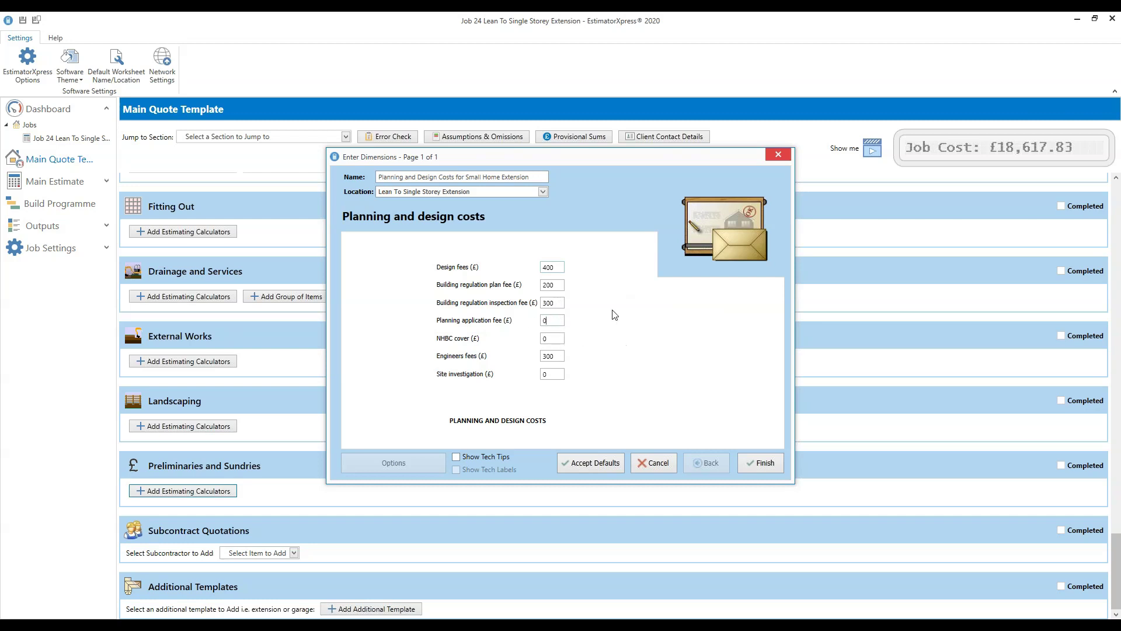
pyautogui.click(552, 355)
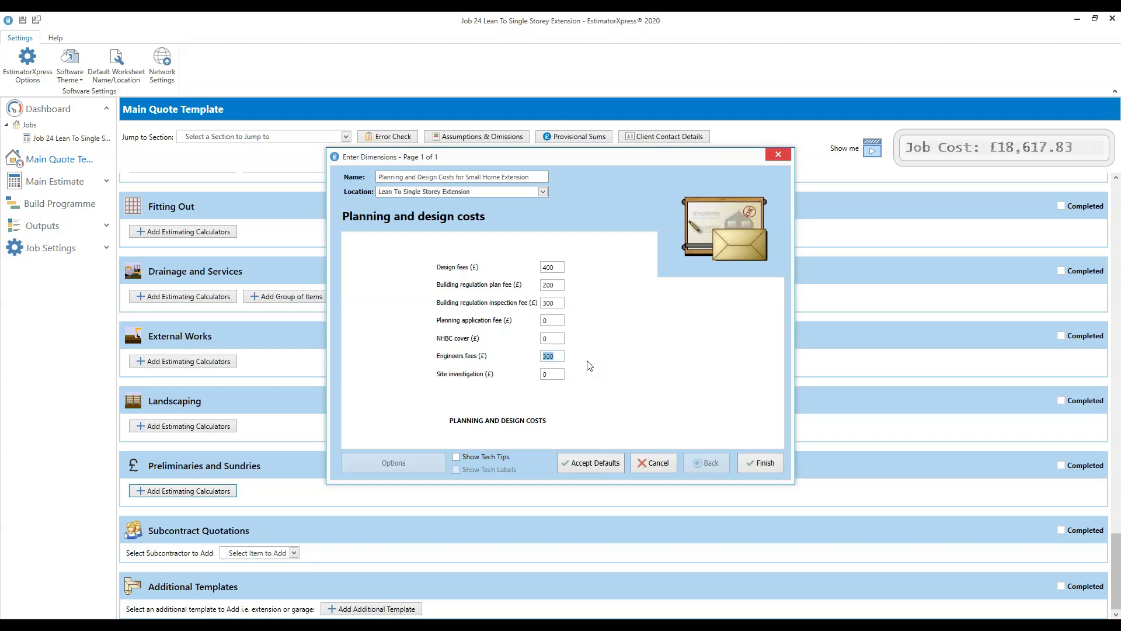
pyautogui.write('500')
pyautogui.click(762, 464)
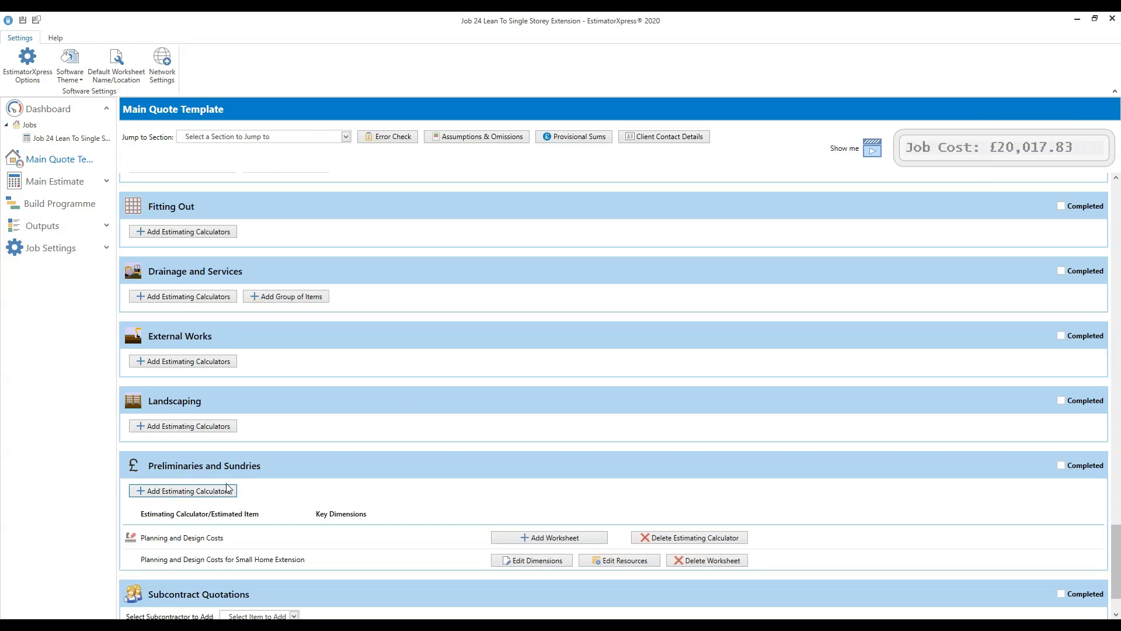
# Check which other estimating calculators are offered for Preliminaries and Sundries without adding any
pyautogui.click(181, 492)
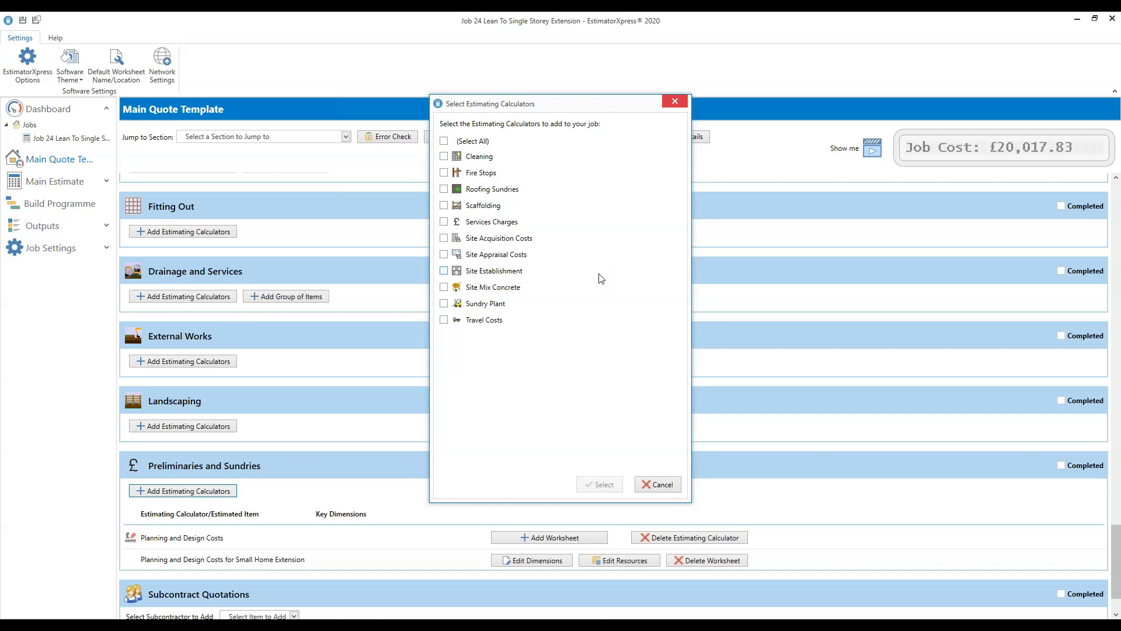
pyautogui.click(657, 484)
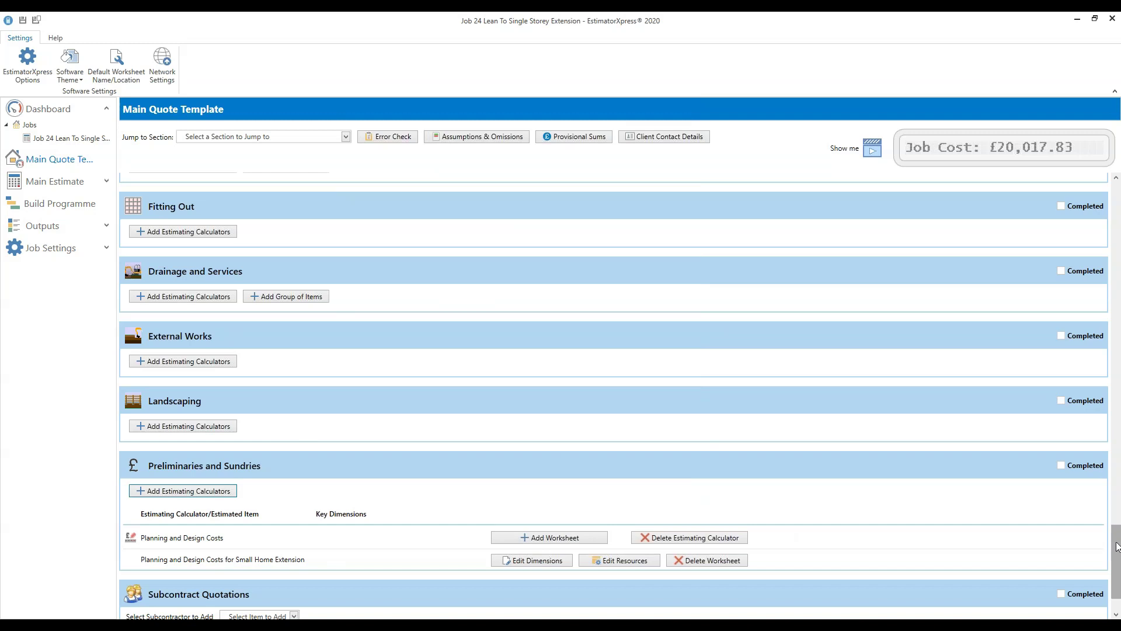
# Look through the available subcontractor types in Subcontract Quotations and start a quotation for the Plumbing Contractor
pyautogui.moveTo(1117, 547); pyautogui.dragTo(1117, 557)
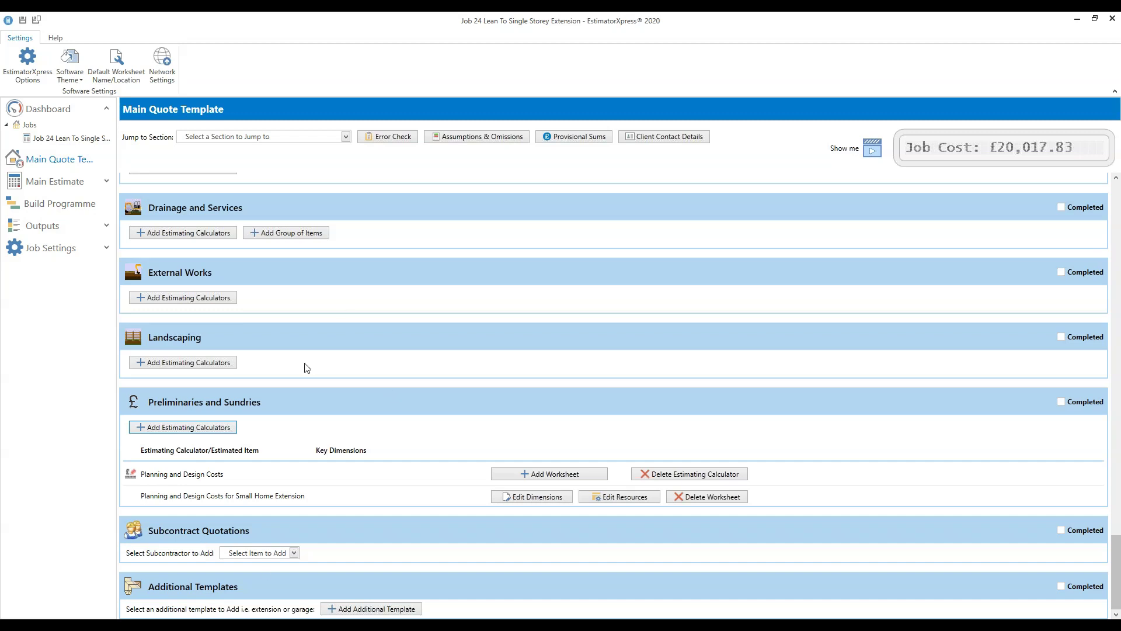
pyautogui.click(294, 553)
pyautogui.moveTo(330, 518); pyautogui.dragTo(335, 472)
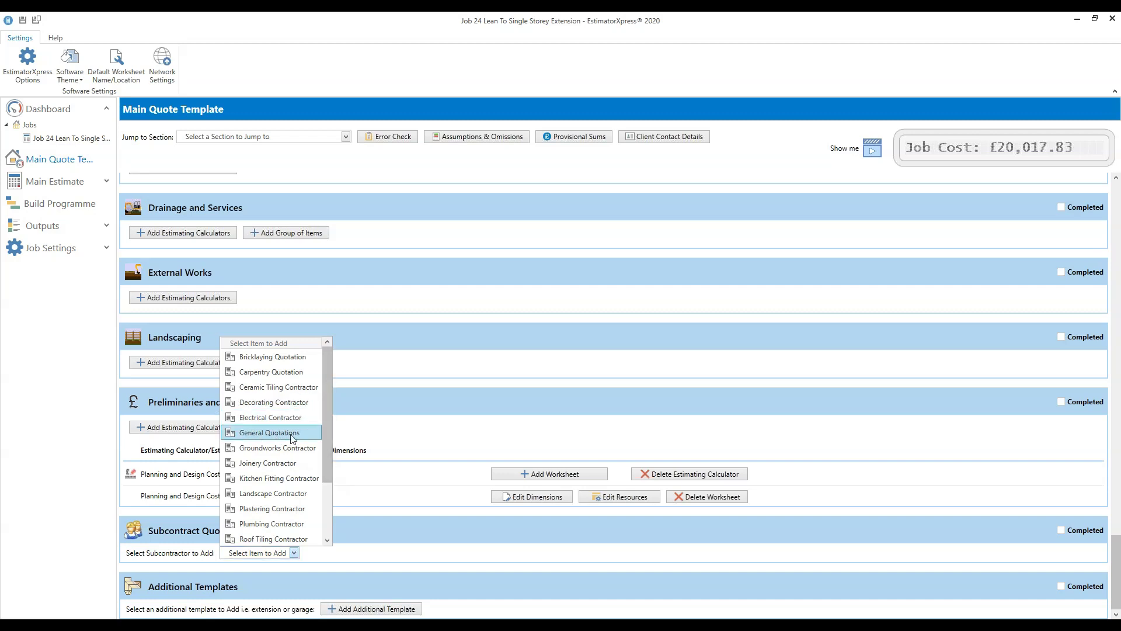
pyautogui.moveTo(325, 457); pyautogui.dragTo(325, 520)
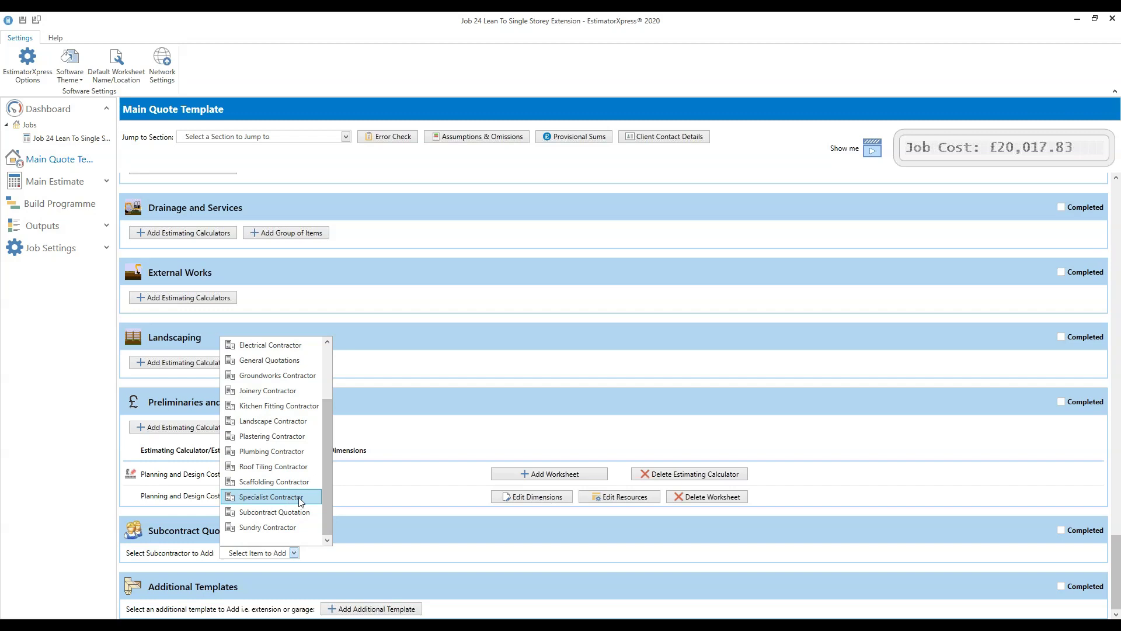
pyautogui.scroll(3, 327, 510)
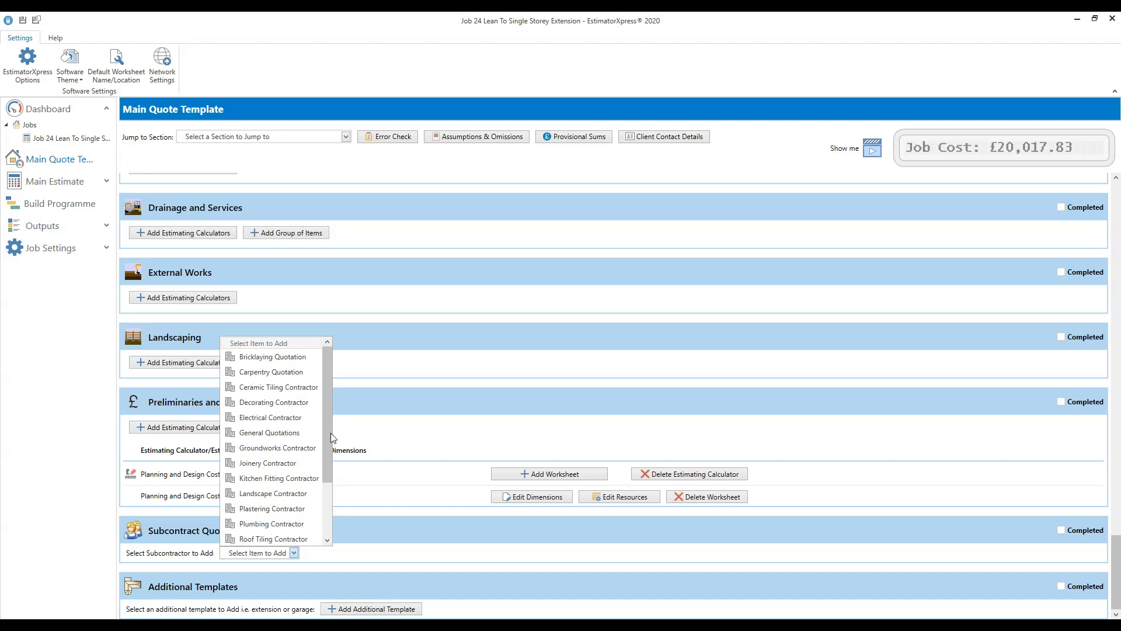
pyautogui.click(269, 524)
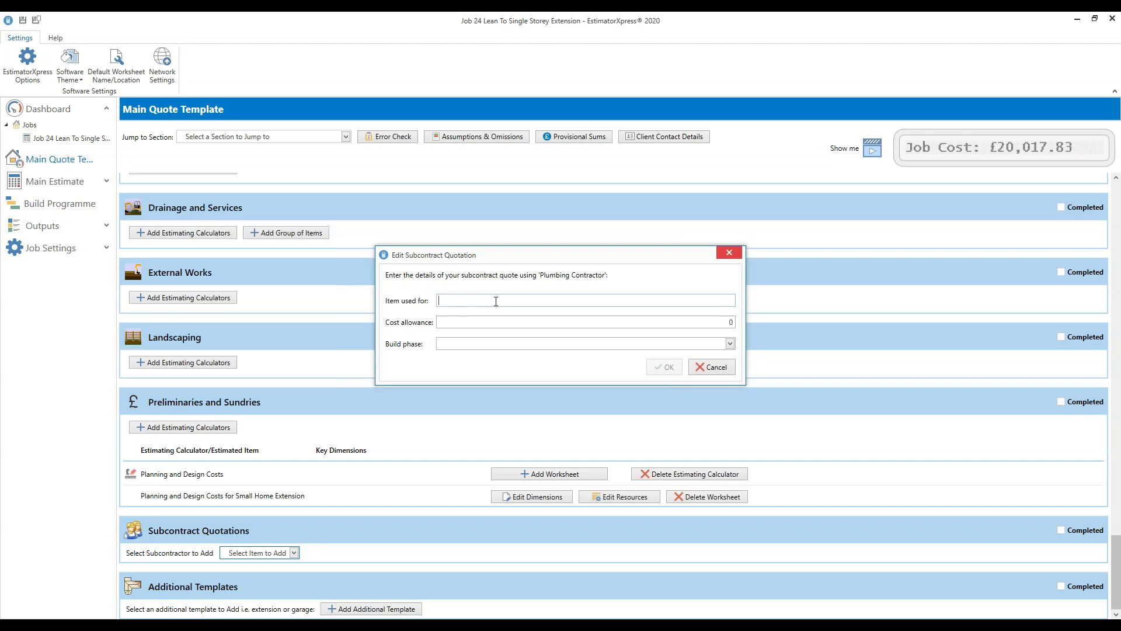
# Describe the plumbing quotation as "Supply and fit 2 radiators and connect to existing system", allow £600, and assign the Plumbing 1st Fix build phase
pyautogui.write('upply and fit 2 radiators and connect to existing system')
pyautogui.click(585, 323)
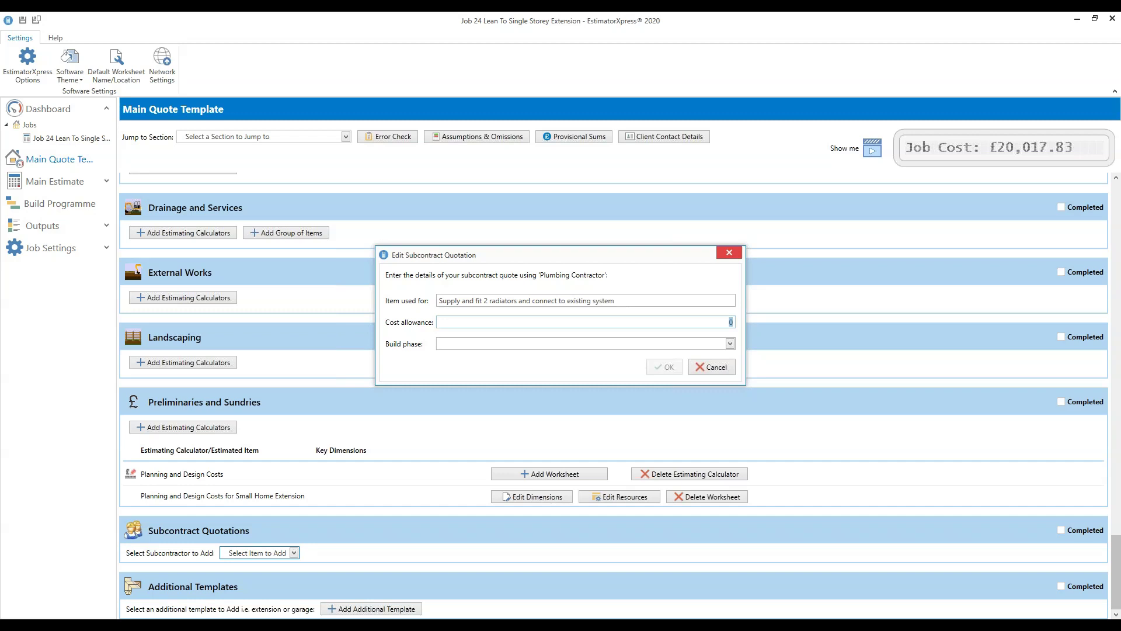
pyautogui.write('600')
pyautogui.click(730, 344)
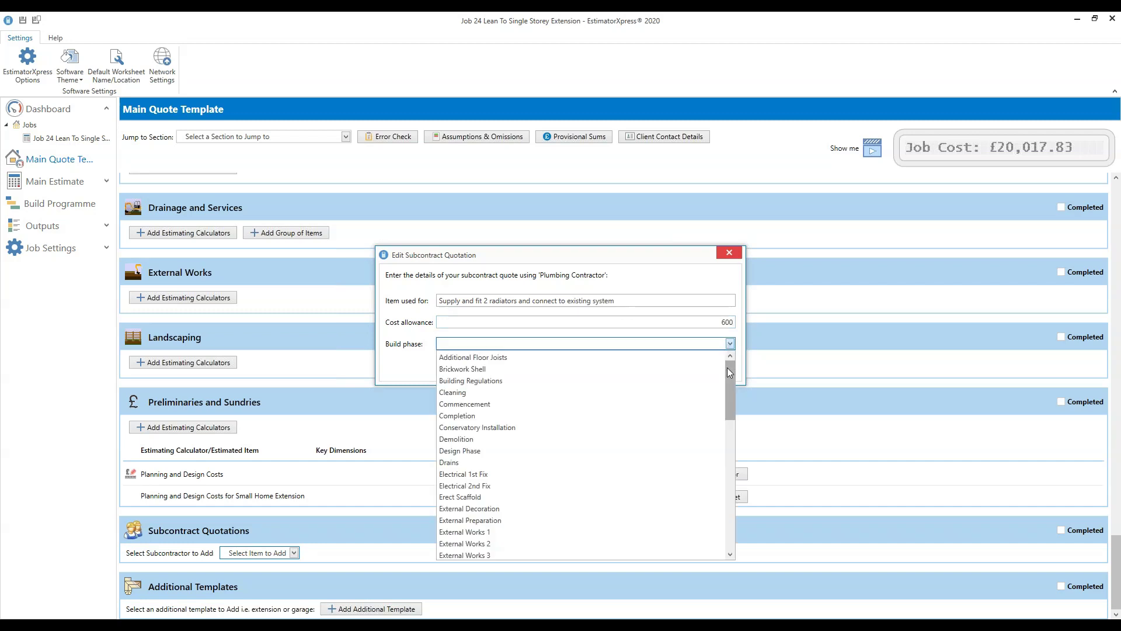
pyautogui.moveTo(728, 370); pyautogui.dragTo(723, 475)
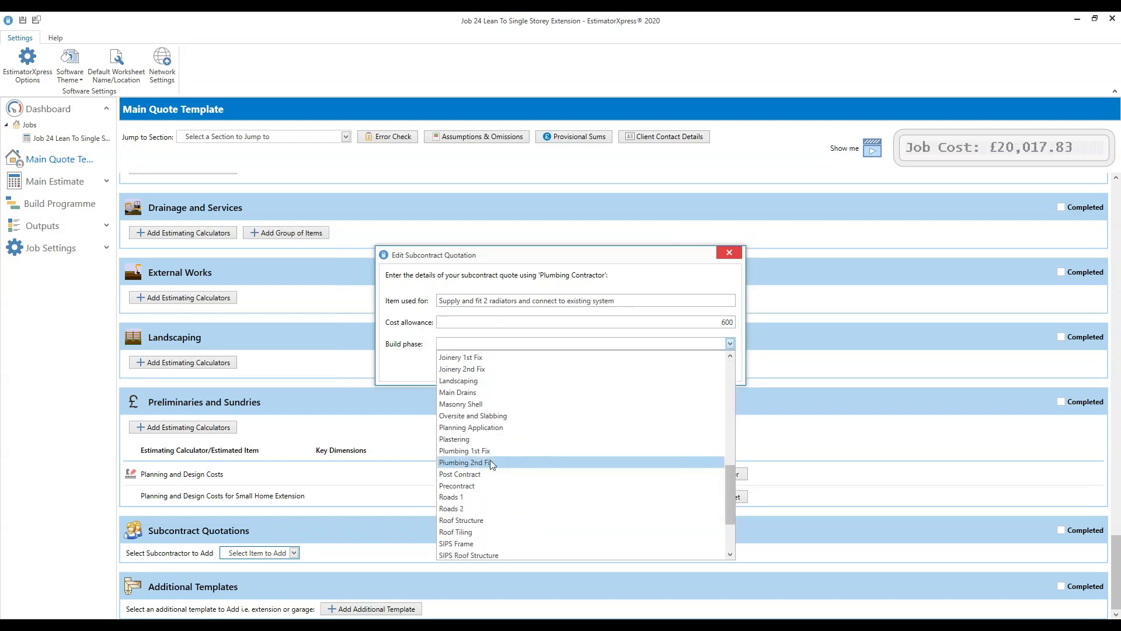
pyautogui.click(449, 462)
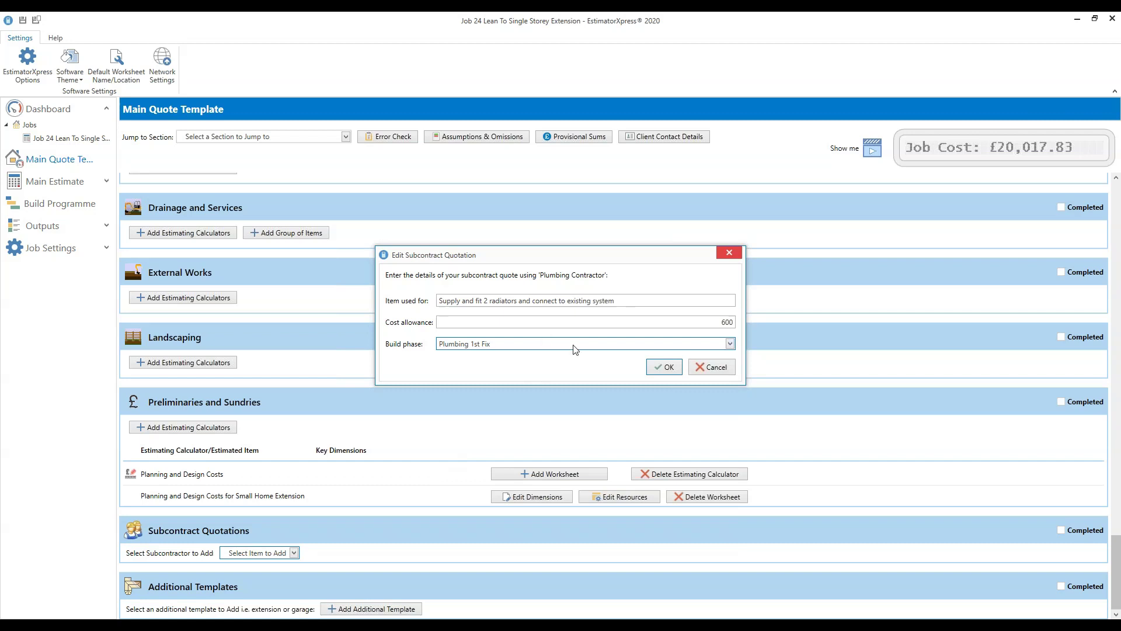
pyautogui.click(664, 368)
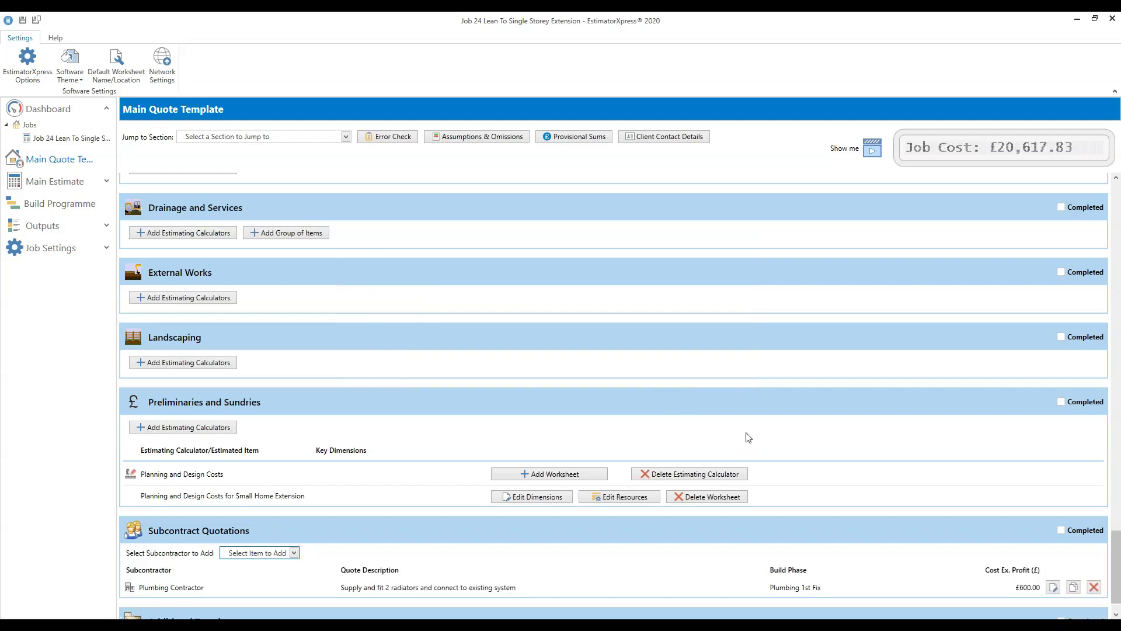
# Add a Landscape Contractor quotation, "Replace fencing to rear of property", with a £400 cost allowance and the Landscaping build phase
pyautogui.scroll(-2, 1119, 561)
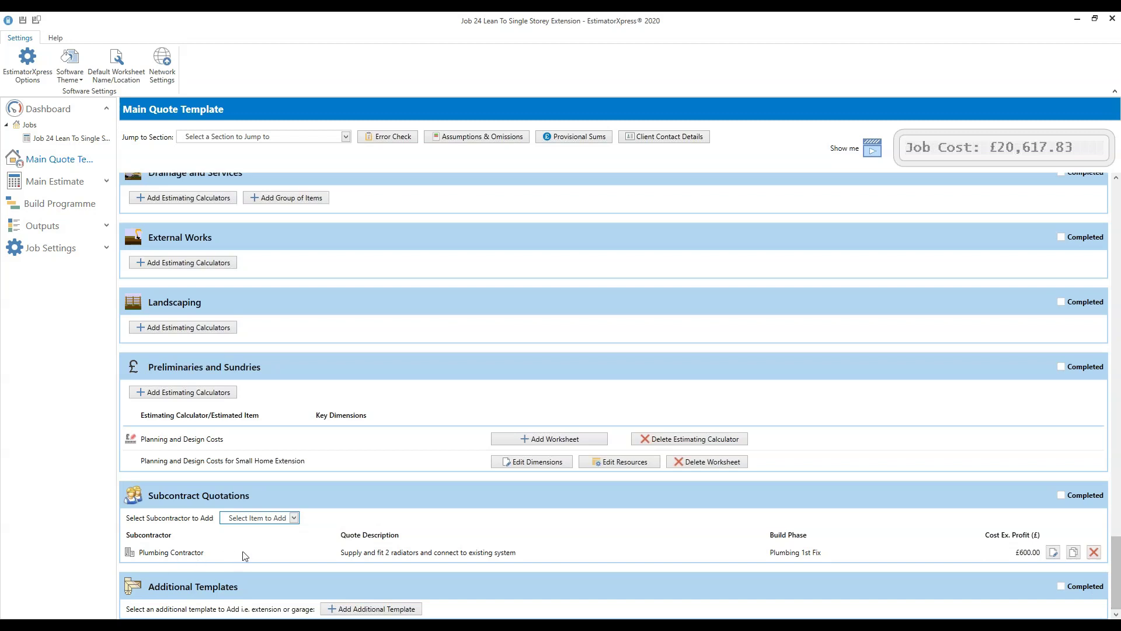
pyautogui.click(295, 519)
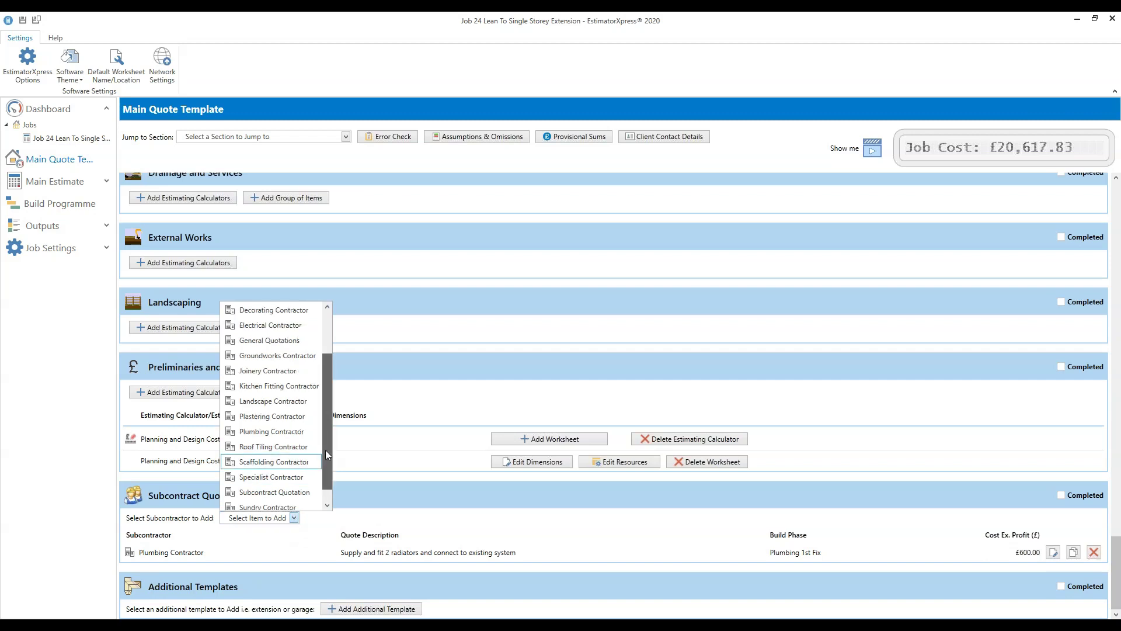
pyautogui.moveTo(324, 450); pyautogui.dragTo(327, 415)
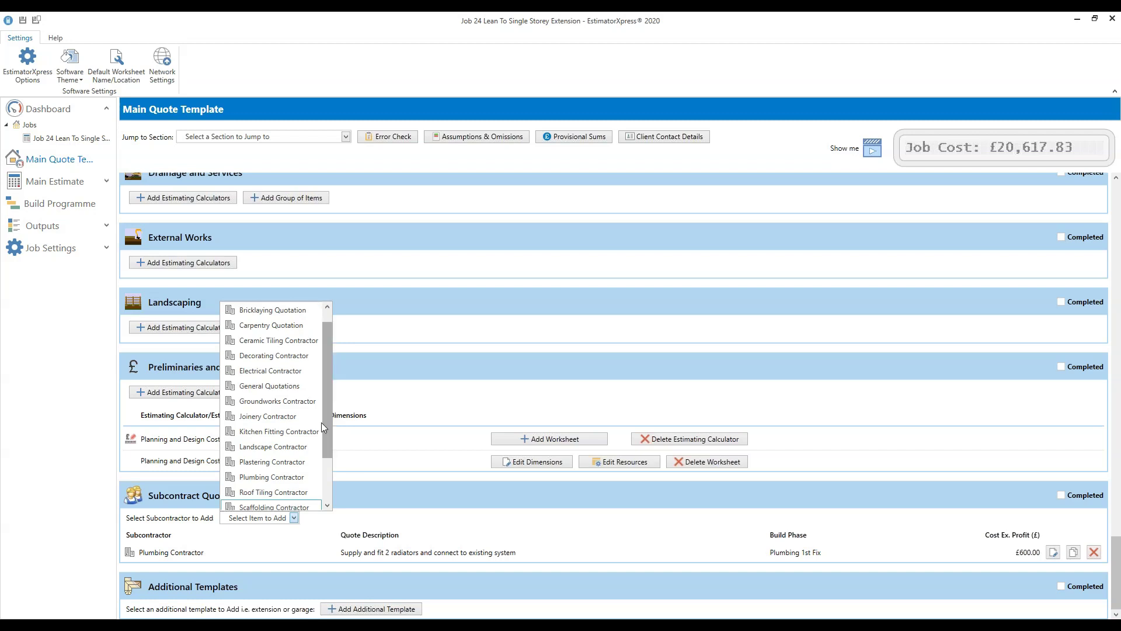
pyautogui.click(286, 448)
pyautogui.click(470, 305)
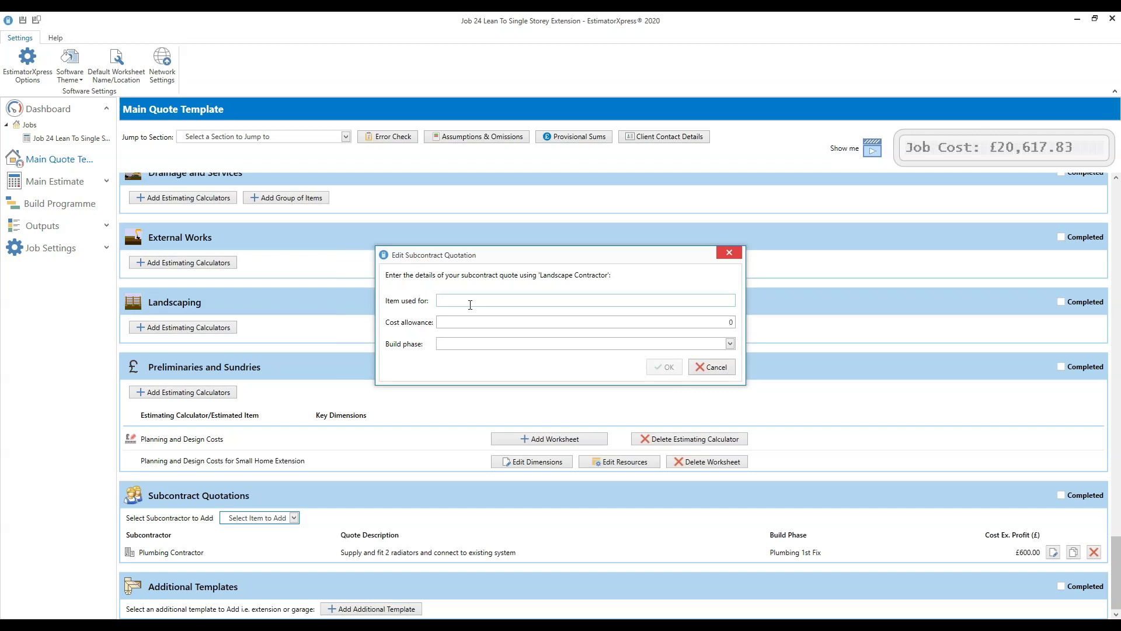
pyautogui.write('Replace fencing to rear of property')
pyautogui.doubleClick(731, 322)
pyautogui.write('400')
pyautogui.click(730, 343)
pyautogui.moveTo(727, 399); pyautogui.dragTo(731, 466)
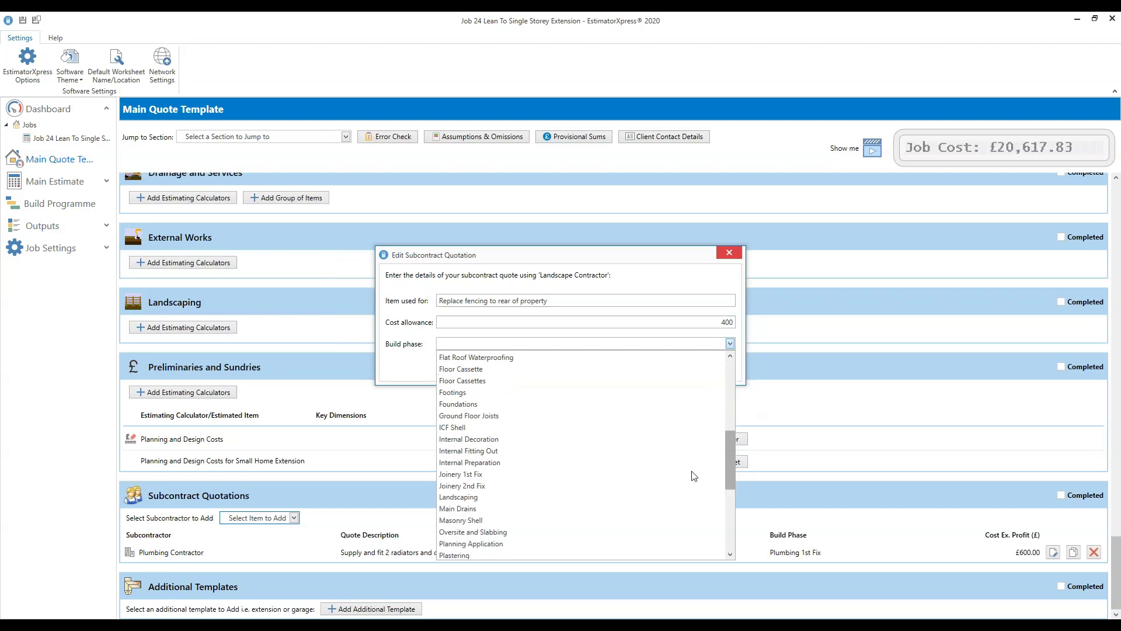
pyautogui.click(569, 497)
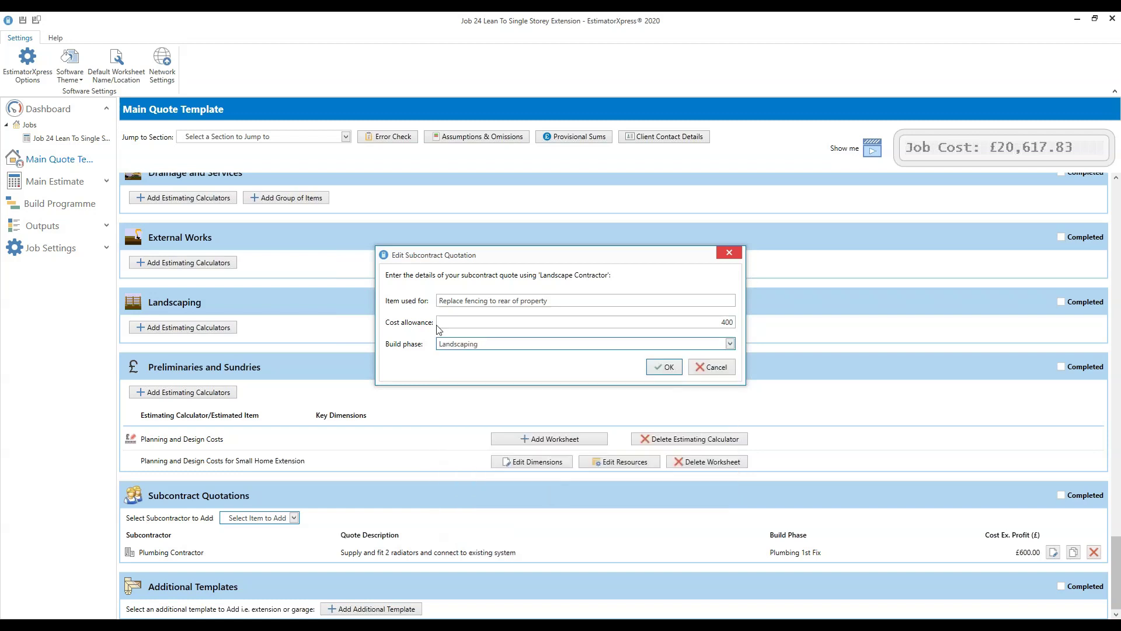
pyautogui.click(664, 367)
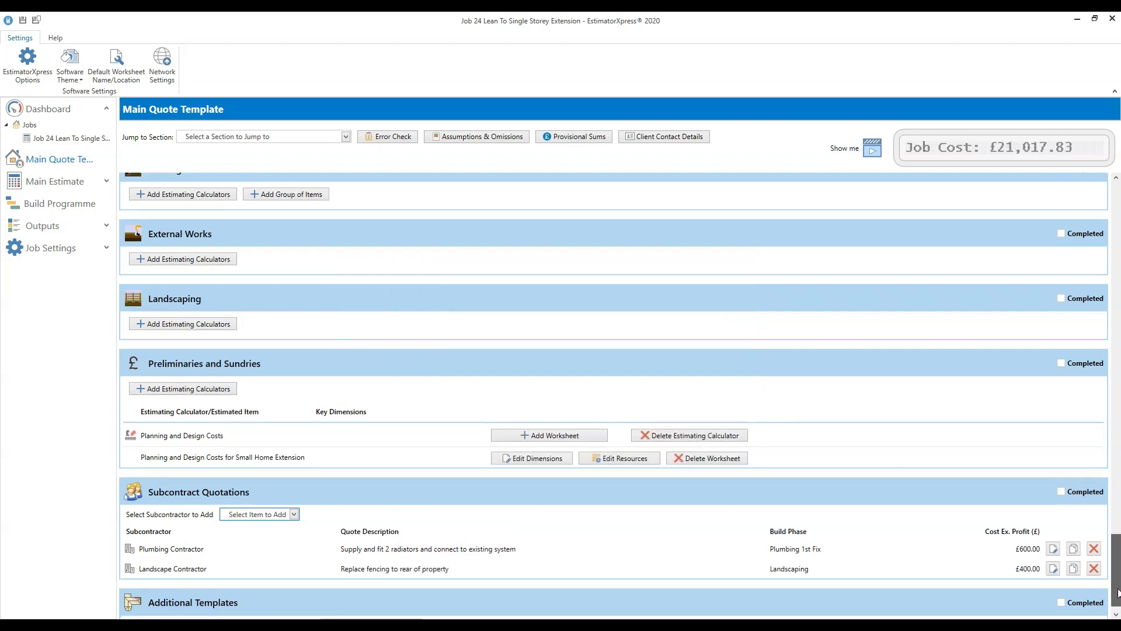
# Mark the Subcontract Quotations section as completed and go to the Rooms section of the quote template
pyautogui.scroll(-1, 1108, 592)
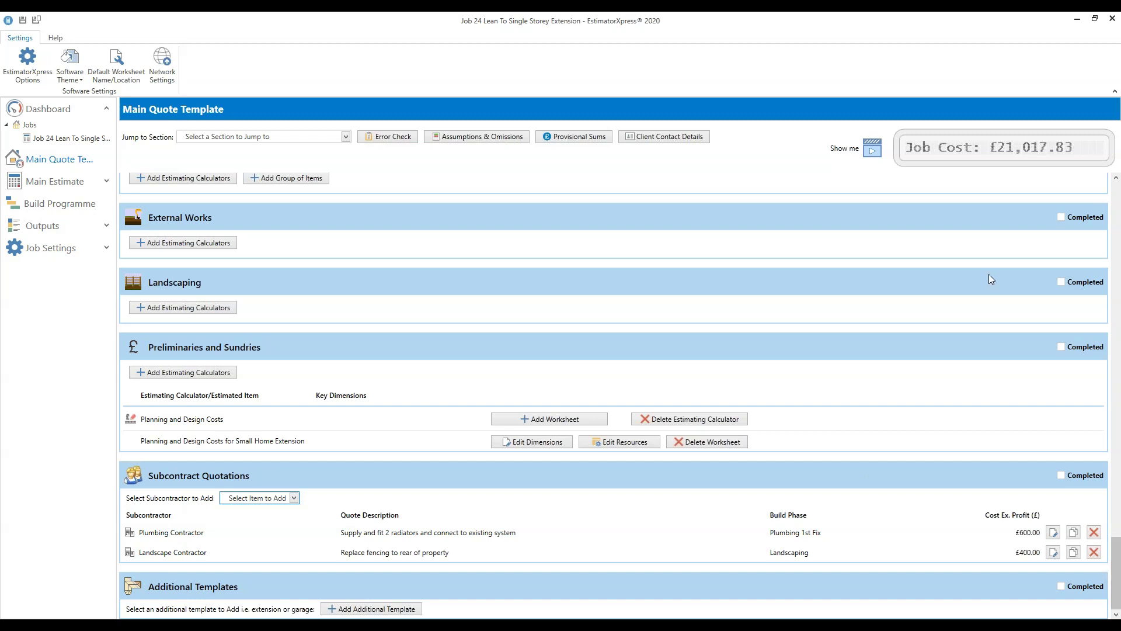
pyautogui.click(1062, 476)
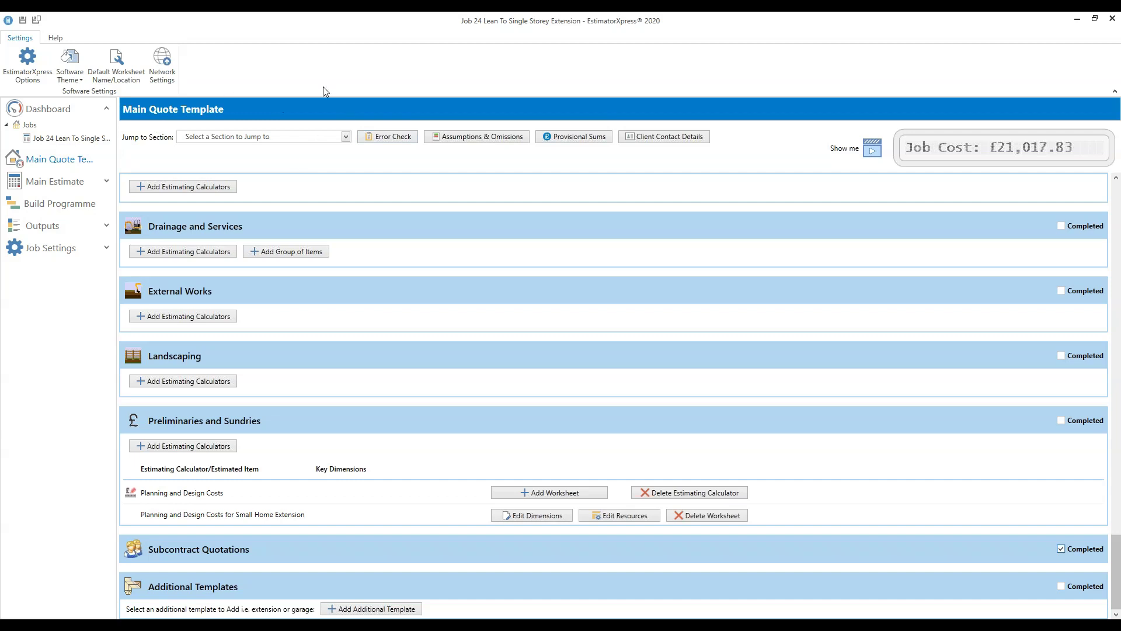
pyautogui.click(346, 137)
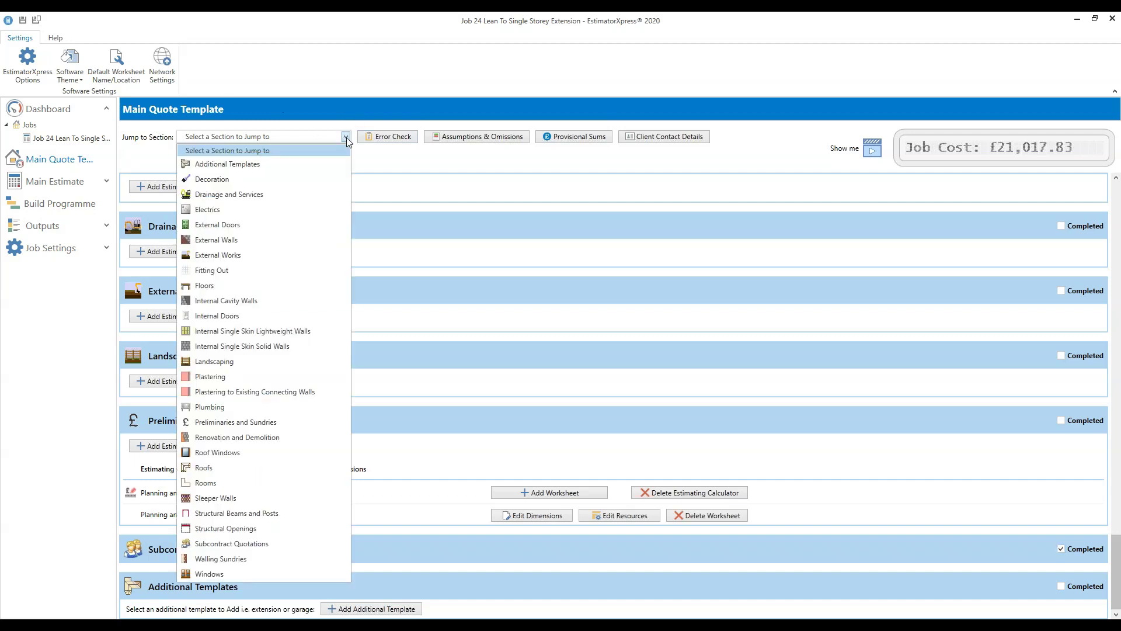
pyautogui.click(204, 484)
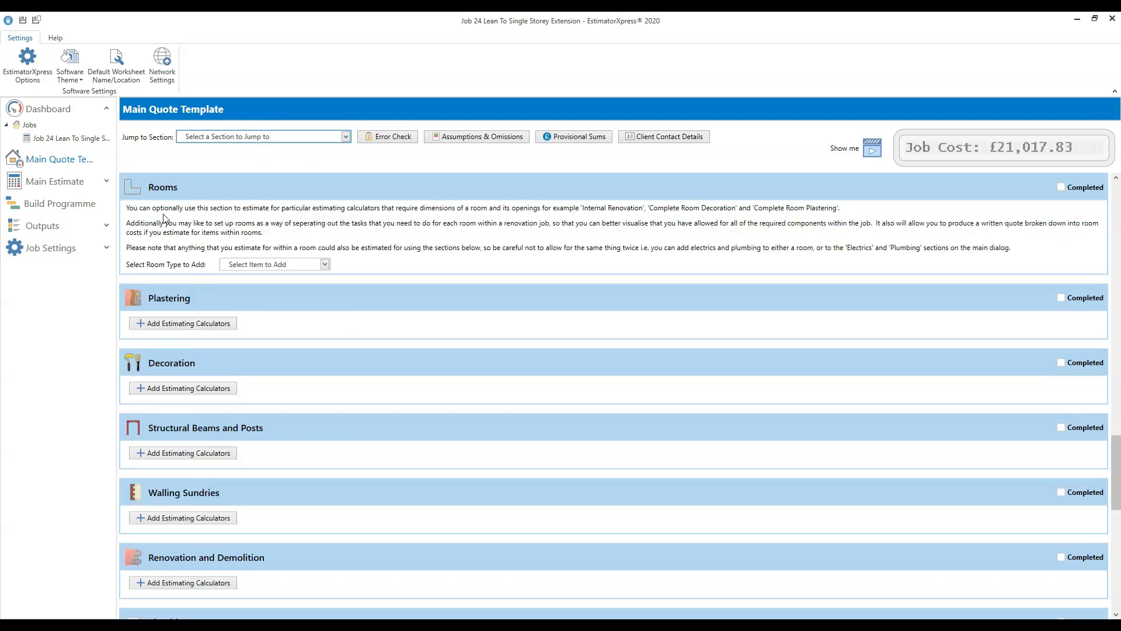
# Add a rectangular room with a vaulted ceiling to the Rooms section and describe it as Dining Room
pyautogui.click(326, 265)
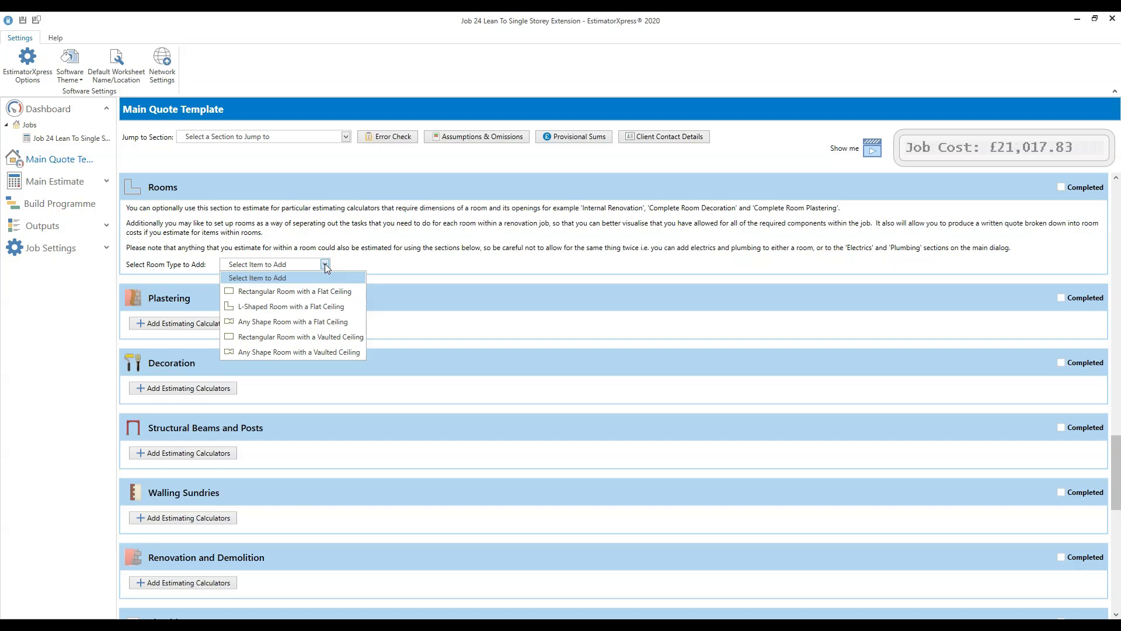
pyautogui.click(351, 338)
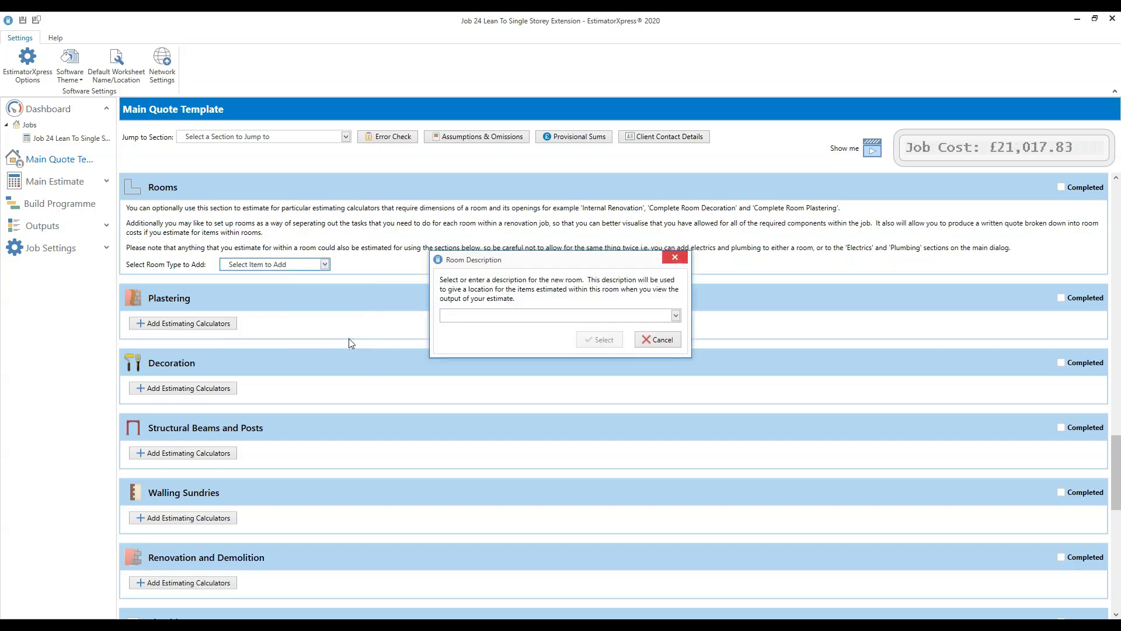
pyautogui.click(676, 316)
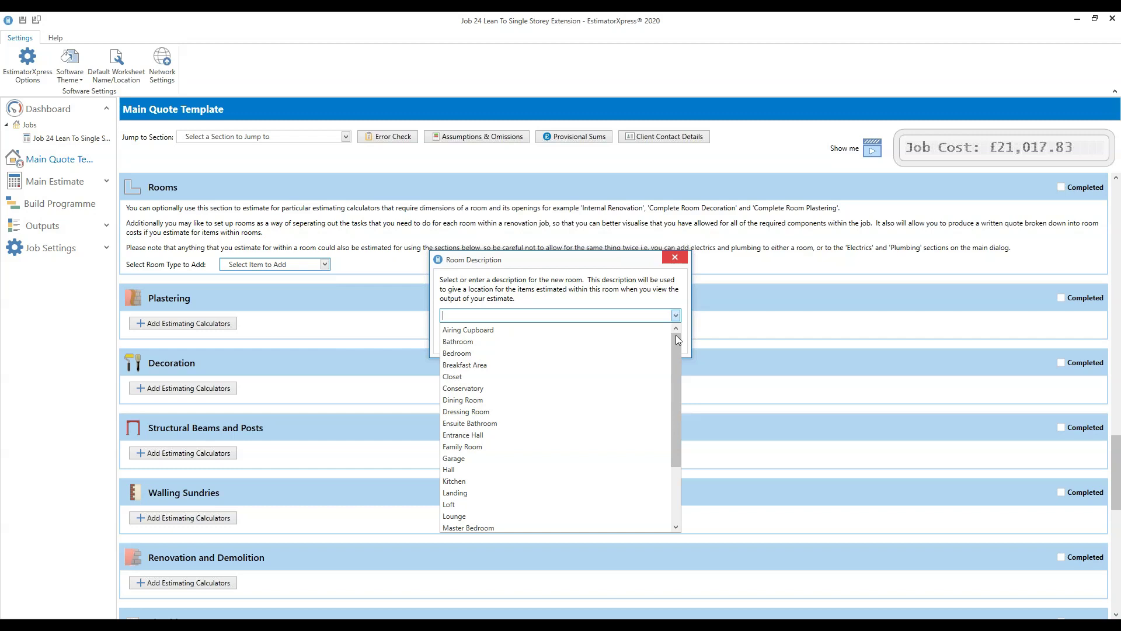
pyautogui.click(494, 400)
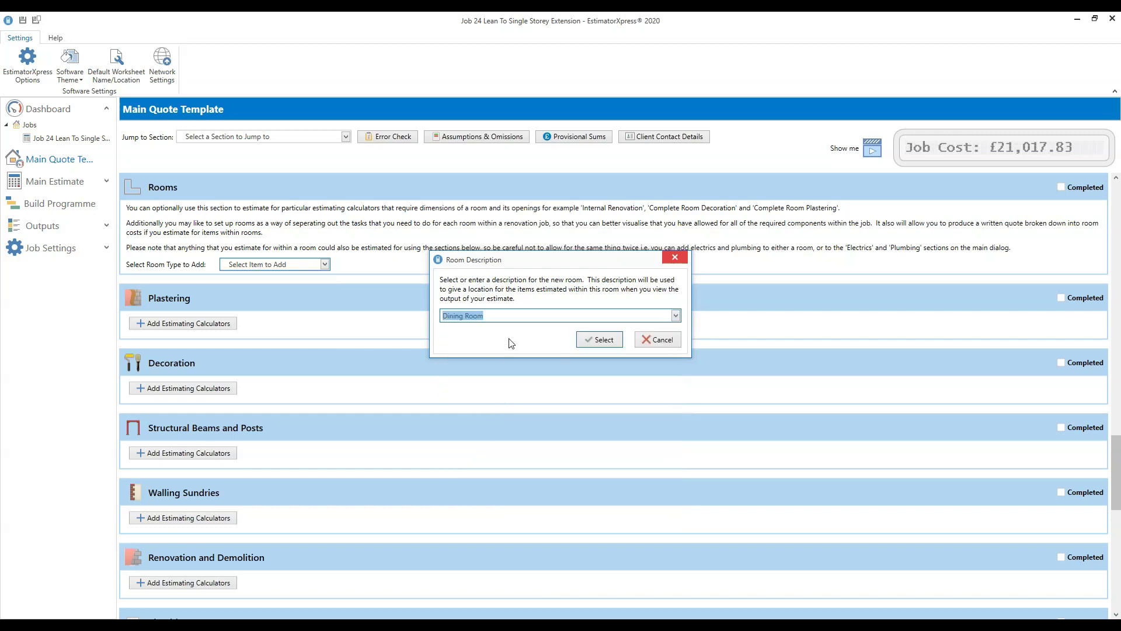
pyautogui.click(604, 342)
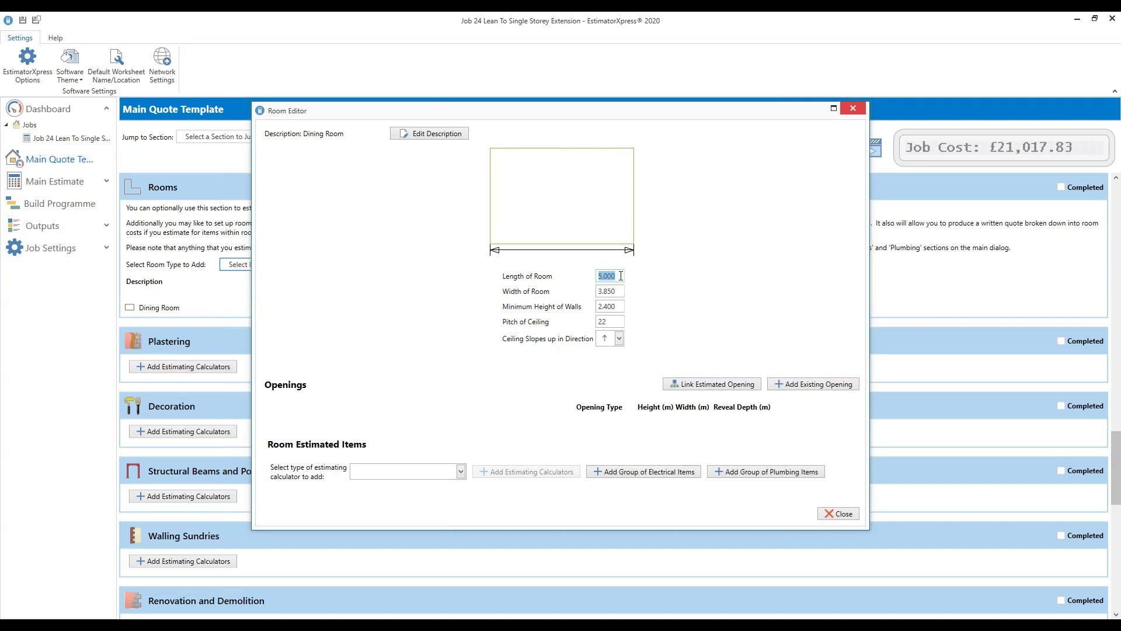
# Set the Dining Room's length to 5.4 m and its width to 2.7 m
pyautogui.write('5.4')
pyautogui.click(616, 292)
pyautogui.doubleClick(618, 292)
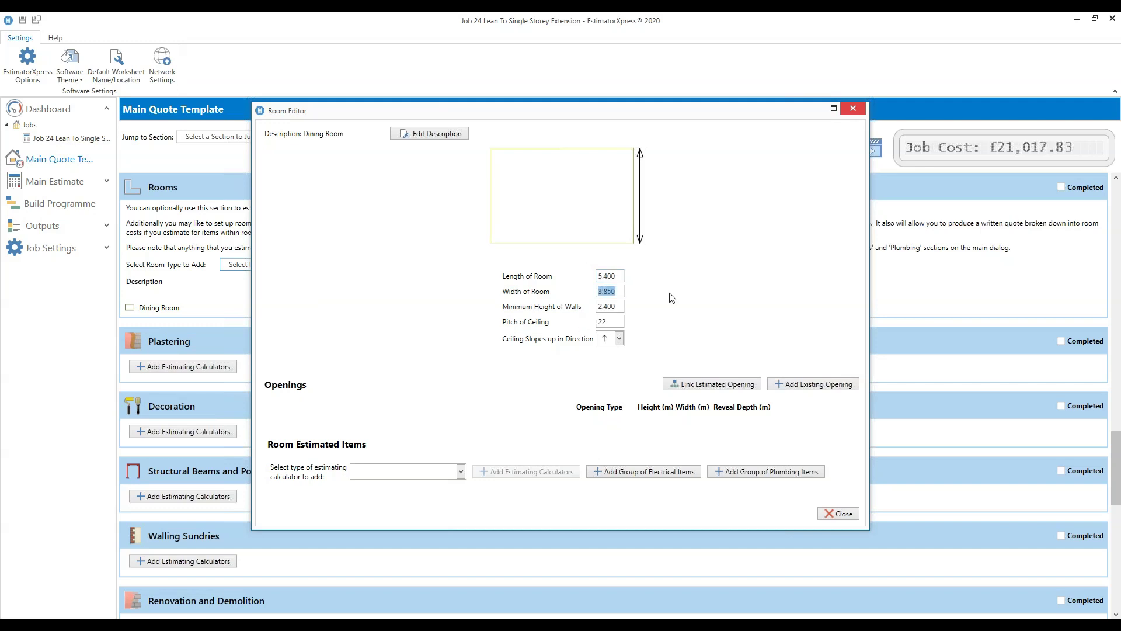
pyautogui.write('2.7')
pyautogui.press('Tab')
pyautogui.click(621, 310)
# Link the 112C 600 x 1200mm window, the bi-fold 3600 x 2100mm 5 panel and the medium opening (3.0 - 3.6m) to the Dining Room
pyautogui.click(720, 388)
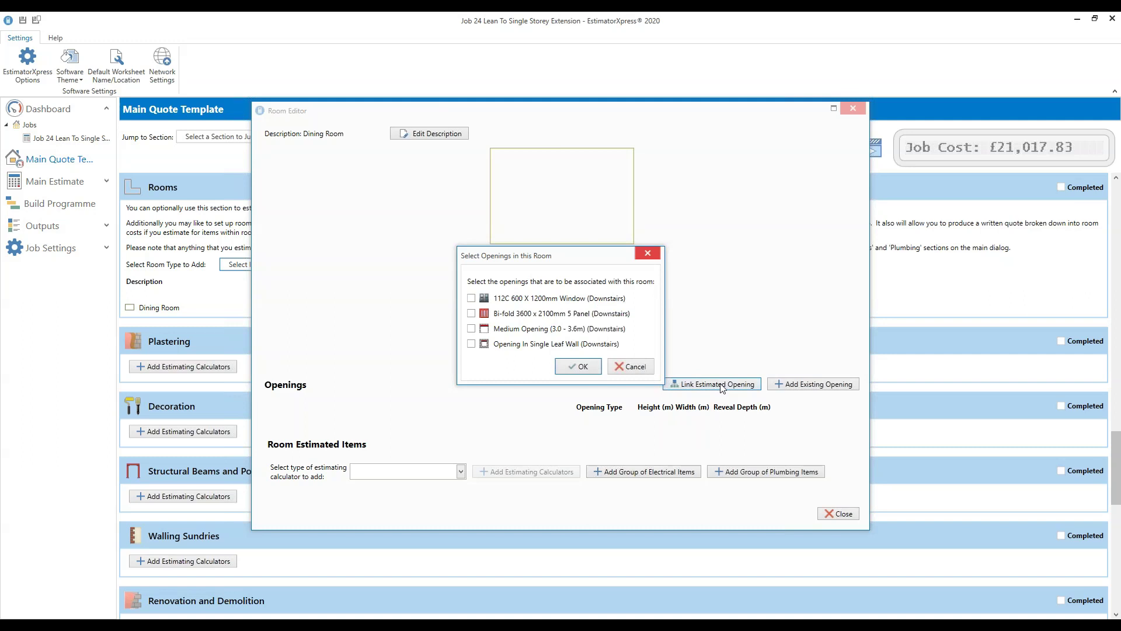
pyautogui.click(472, 298)
pyautogui.click(472, 313)
pyautogui.click(472, 328)
pyautogui.click(584, 368)
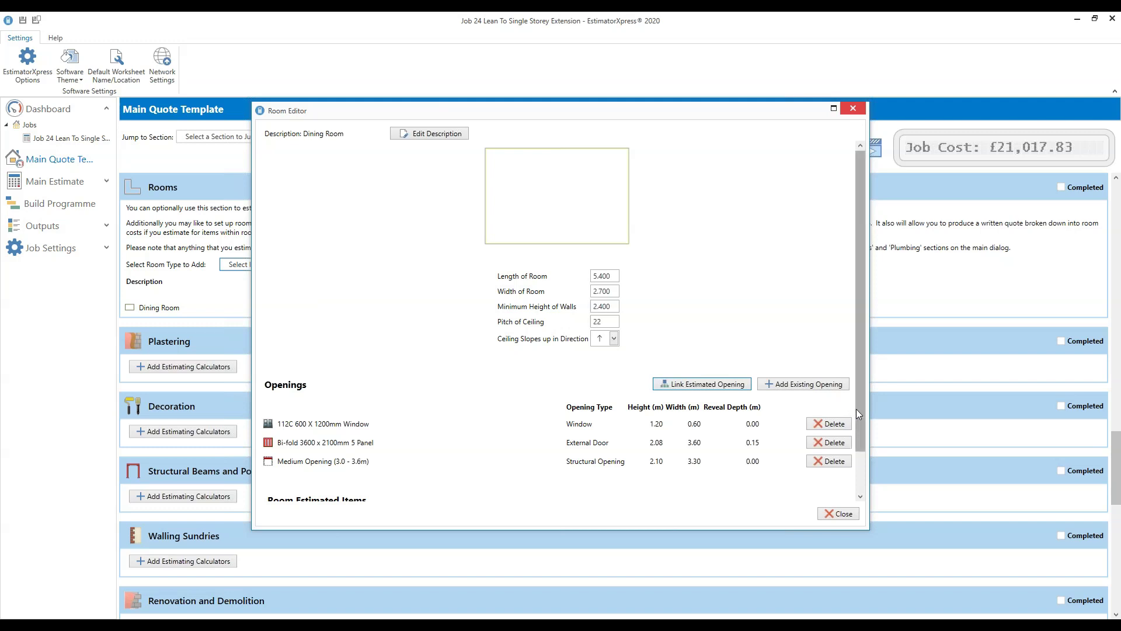
# Correct the length of the Dining Room to 4.4 m
pyautogui.moveTo(860, 405); pyautogui.dragTo(867, 464)
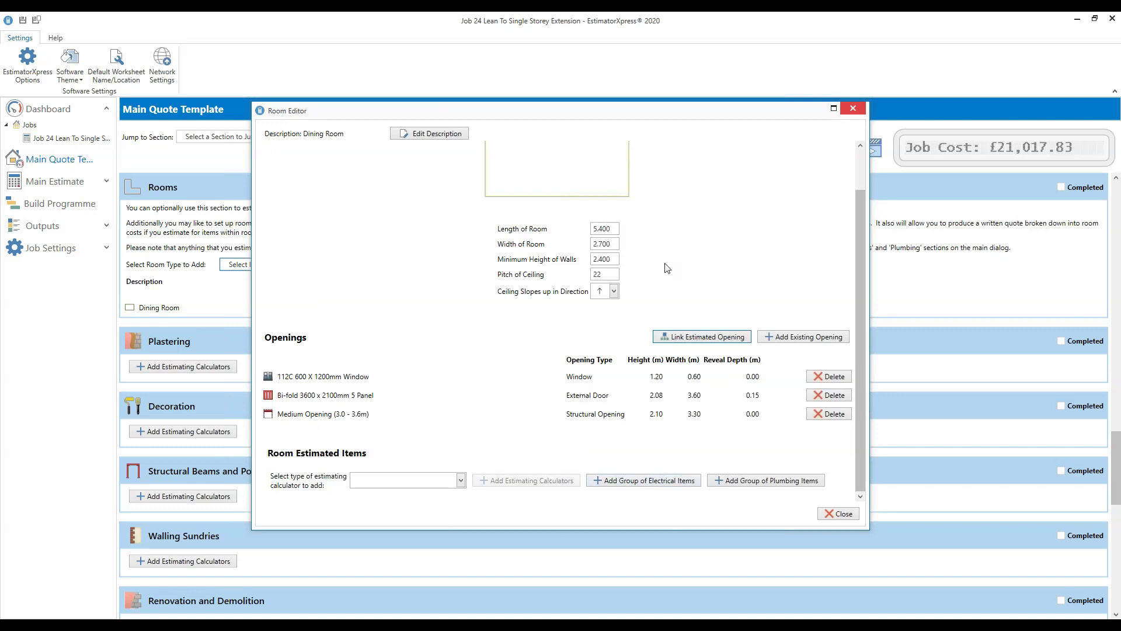
pyautogui.click(597, 229)
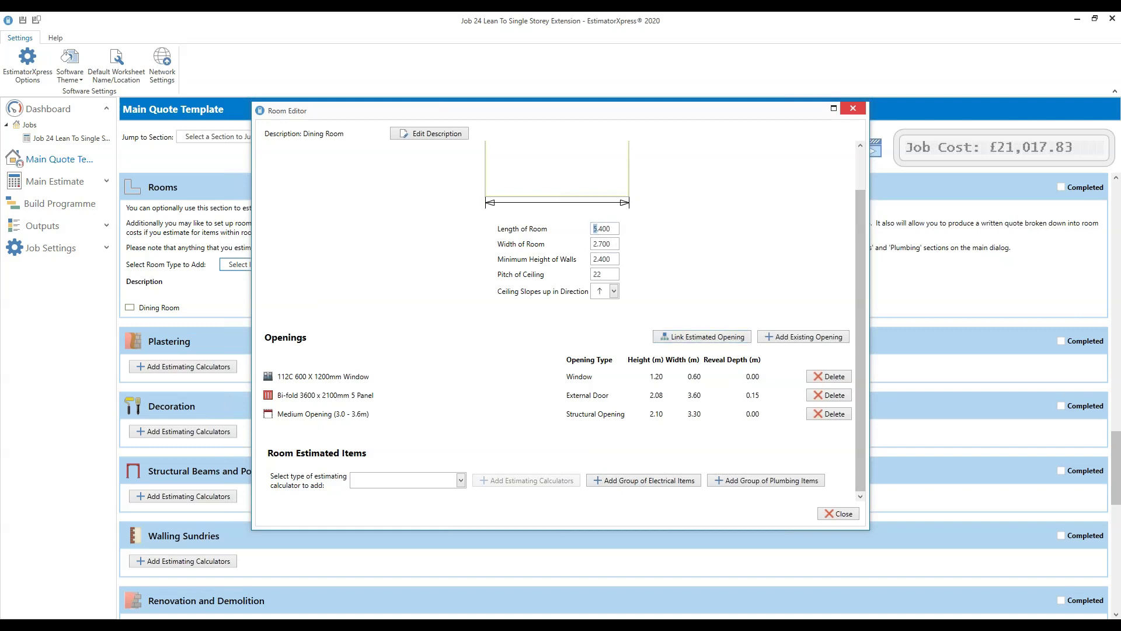
pyautogui.write('4')
pyautogui.click(679, 222)
# Add one Dining Room group of electrical items from the Living Rooms category to the room
pyautogui.click(668, 486)
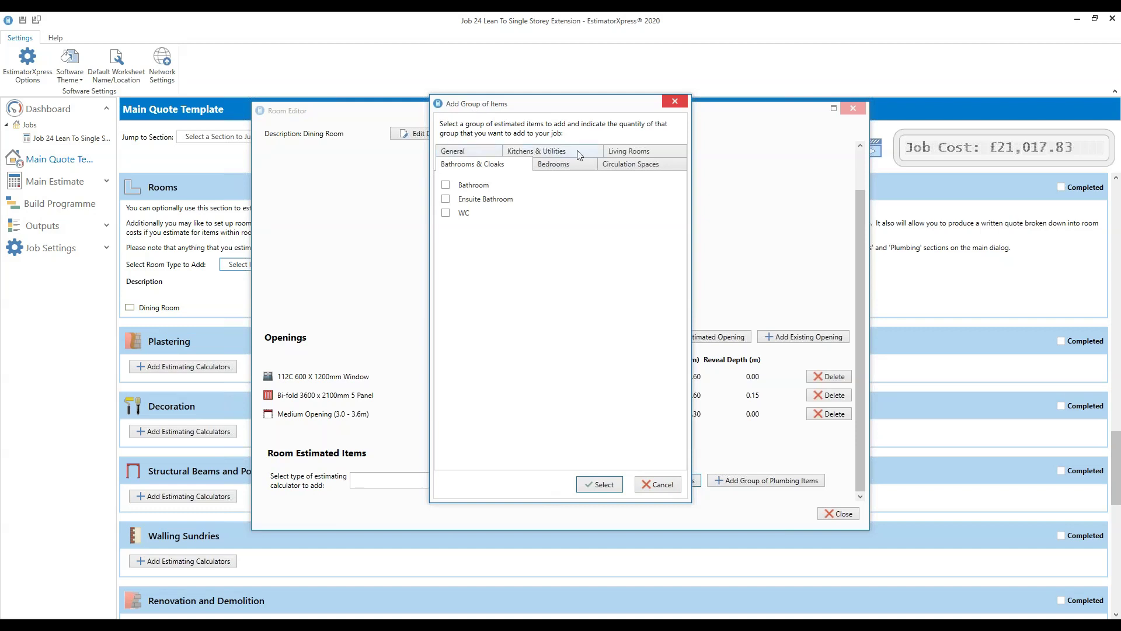
pyautogui.click(638, 151)
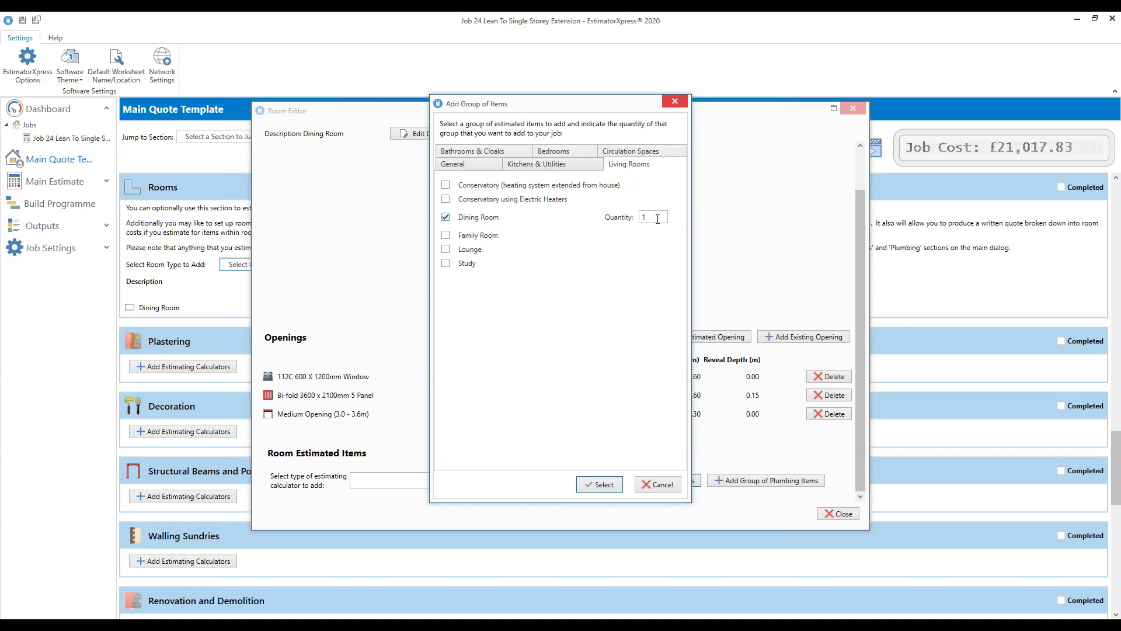
pyautogui.click(602, 485)
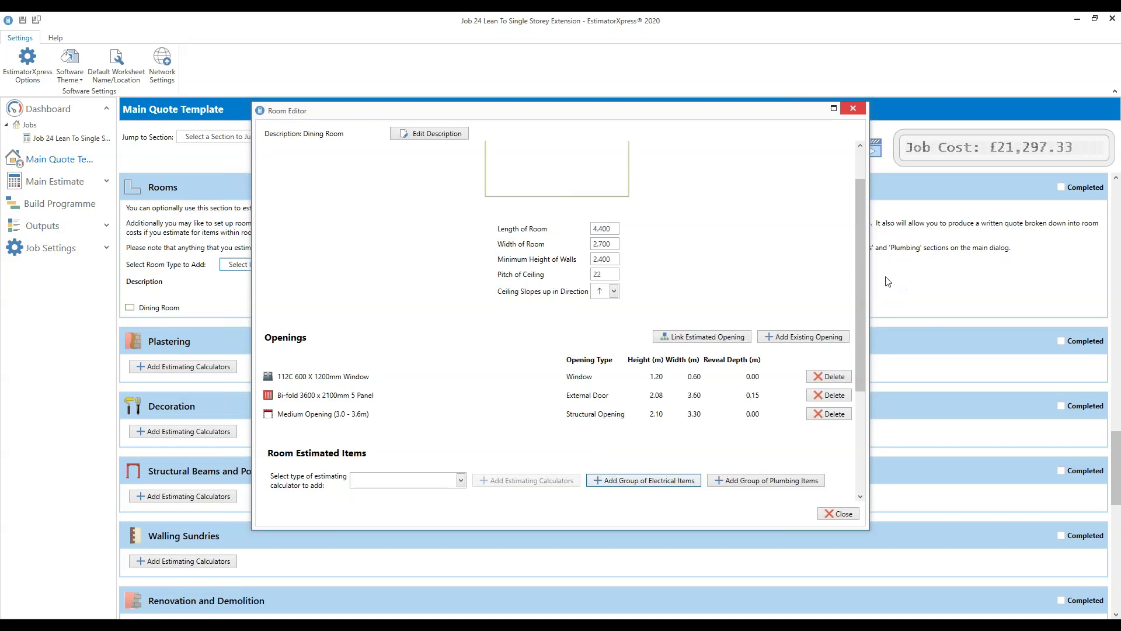
# Reduce the Ceiling Rose quantity to 1 and delete the Wall Lights worksheet from the room's Internal Lighting
pyautogui.moveTo(860, 257); pyautogui.dragTo(856, 395)
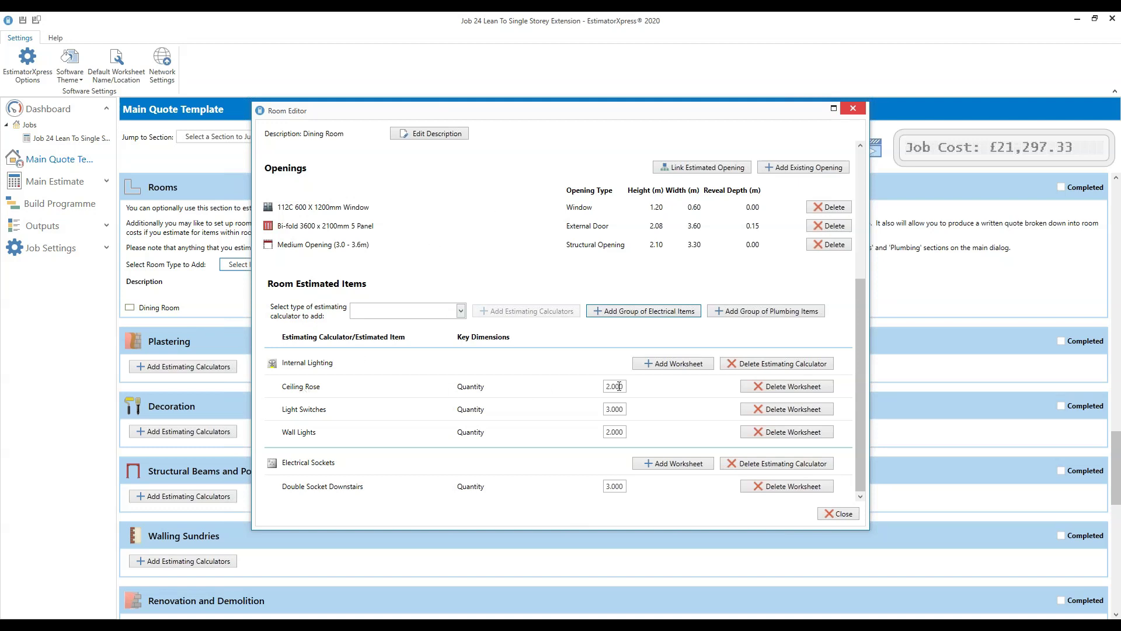
pyautogui.moveTo(609, 388); pyautogui.dragTo(646, 393)
pyautogui.write('1')
pyautogui.click(792, 434)
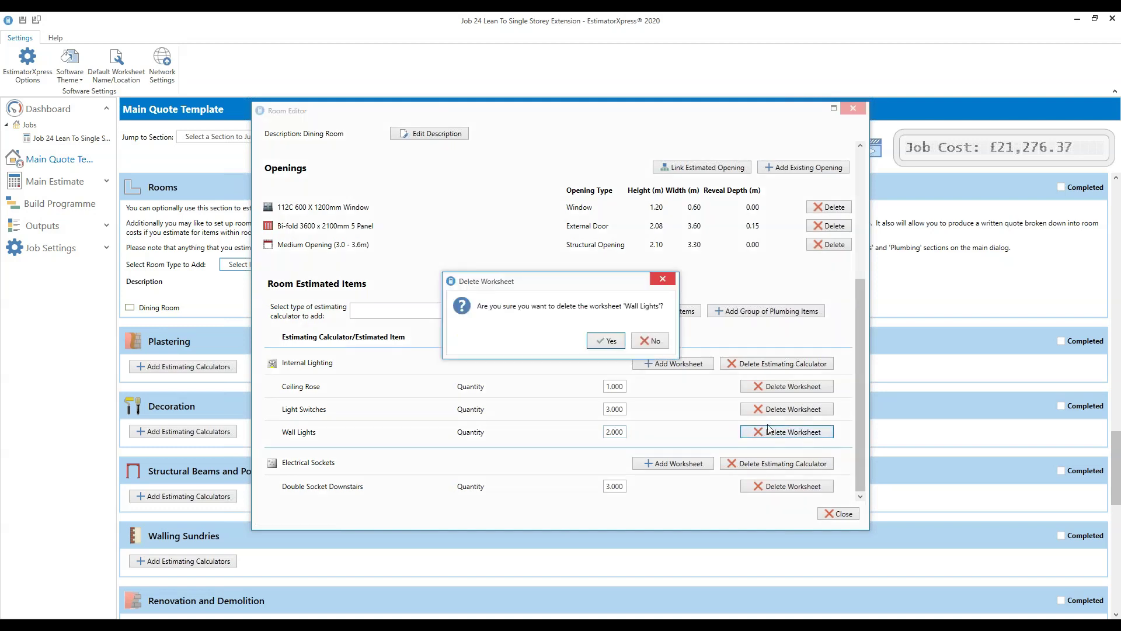
pyautogui.click(609, 344)
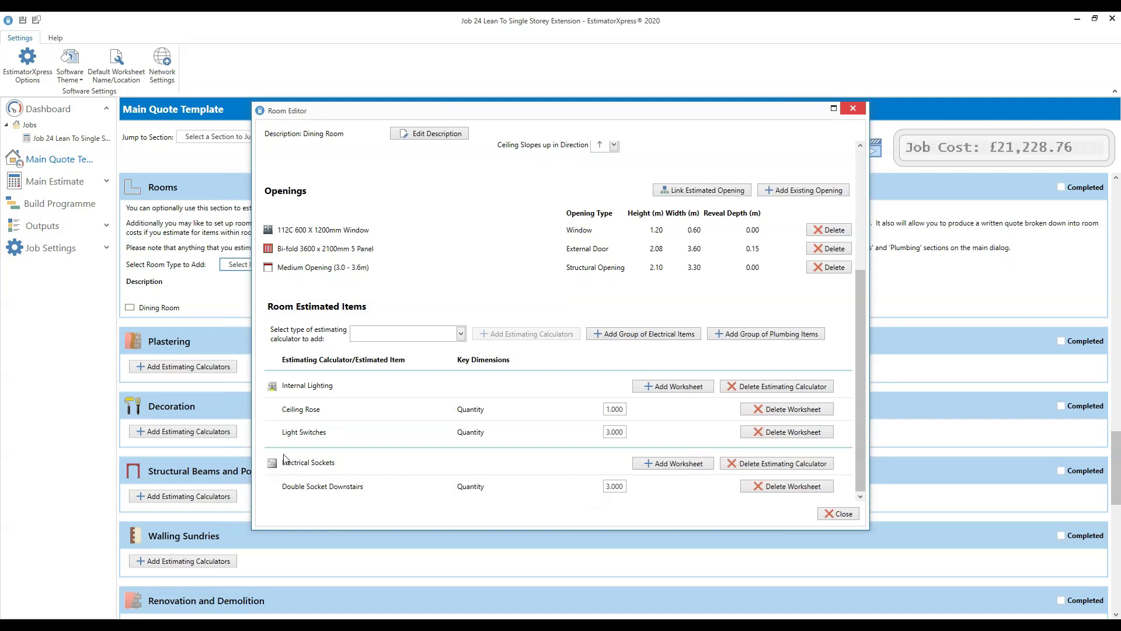
# Replace the Double Socket Downstairs worksheet with a Double Socket With USB Downstairs worksheet, quantity 3
pyautogui.click(672, 465)
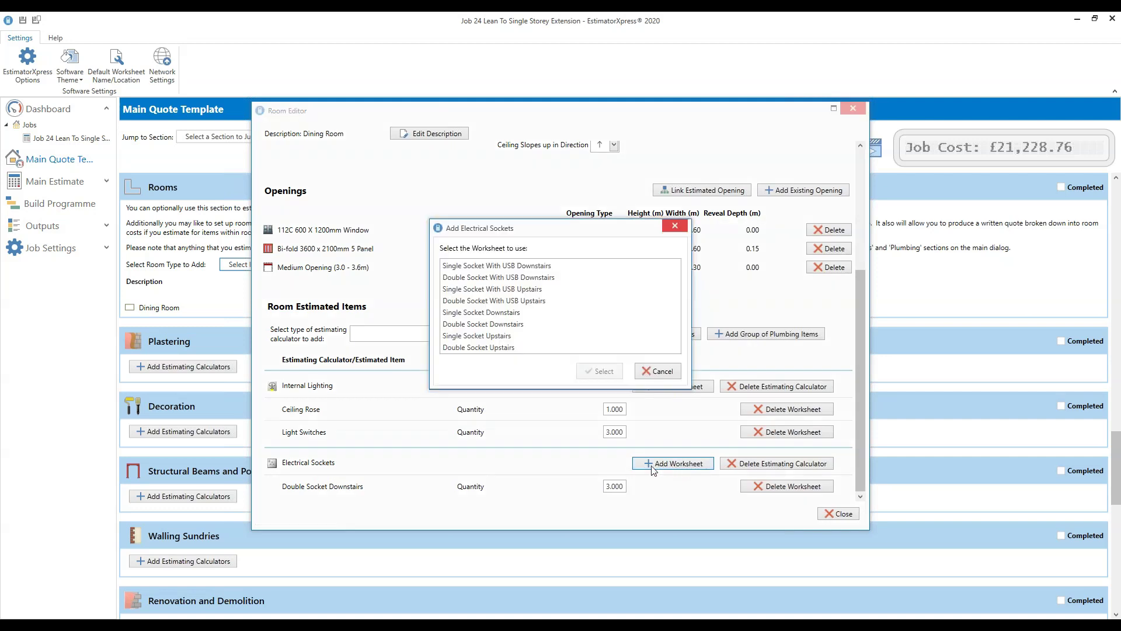
pyautogui.click(555, 282)
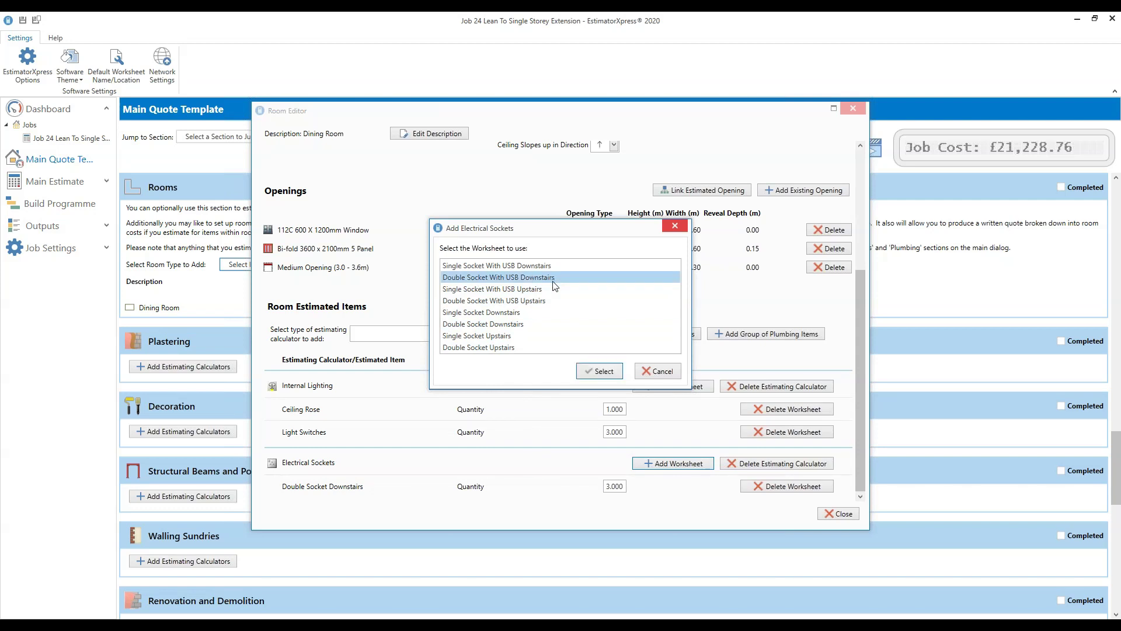
pyautogui.click(594, 373)
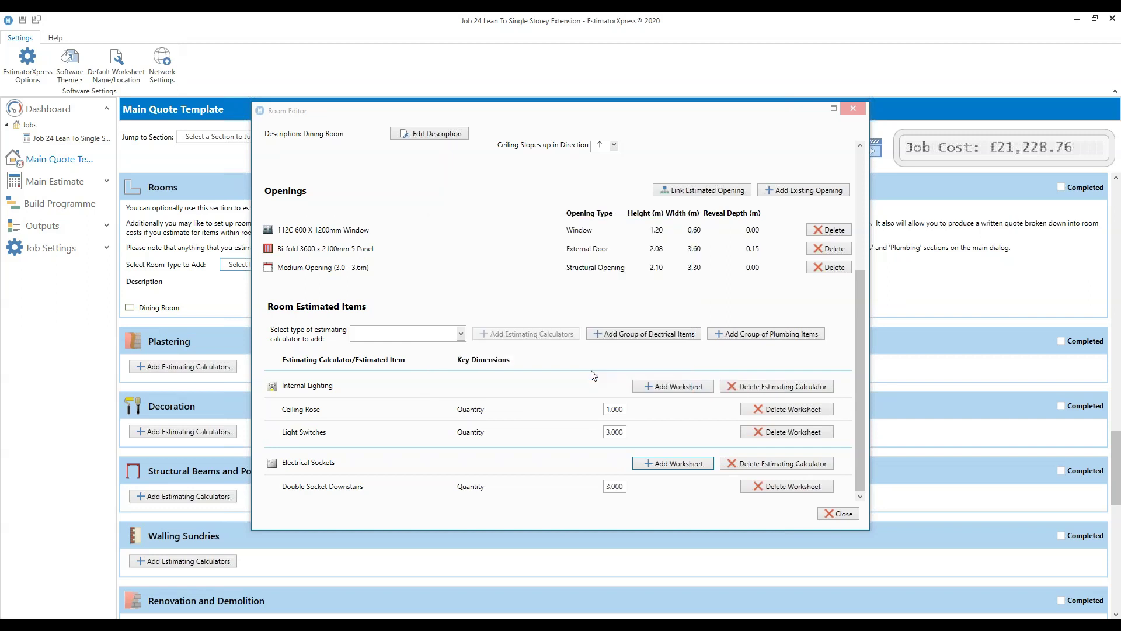
pyautogui.moveTo(861, 426); pyautogui.dragTo(864, 460)
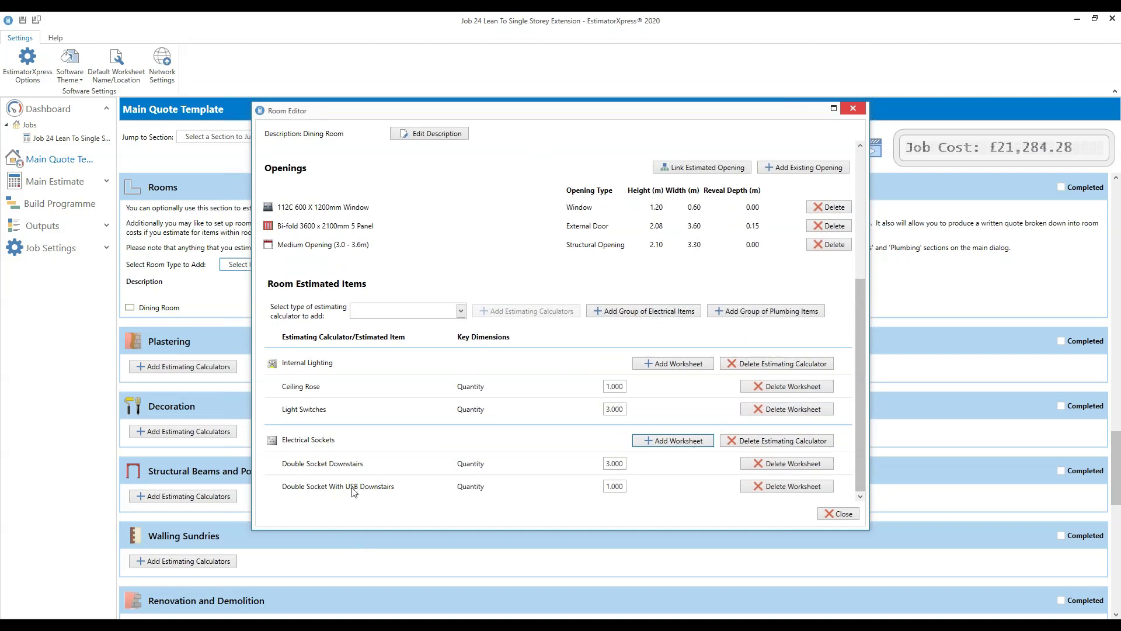
pyautogui.click(607, 487)
pyautogui.moveTo(606, 486); pyautogui.dragTo(630, 492)
pyautogui.write('3')
pyautogui.click(788, 464)
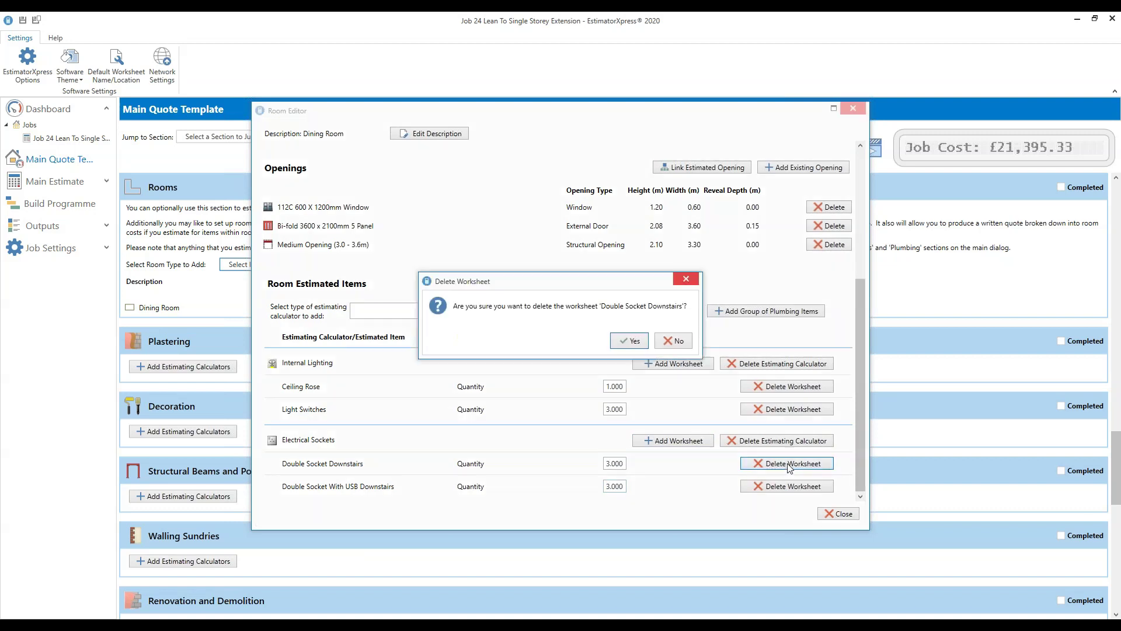
pyautogui.click(635, 341)
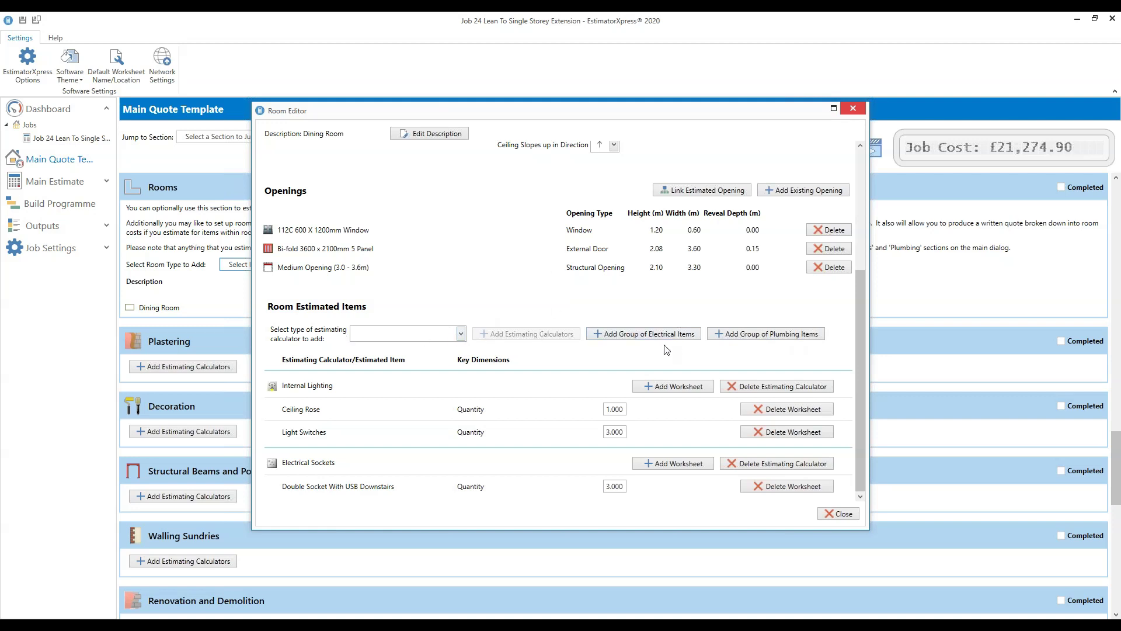
# Add the Engineered Wood Flooring calculator from the Fitting Out type to the Dining Room
pyautogui.click(461, 334)
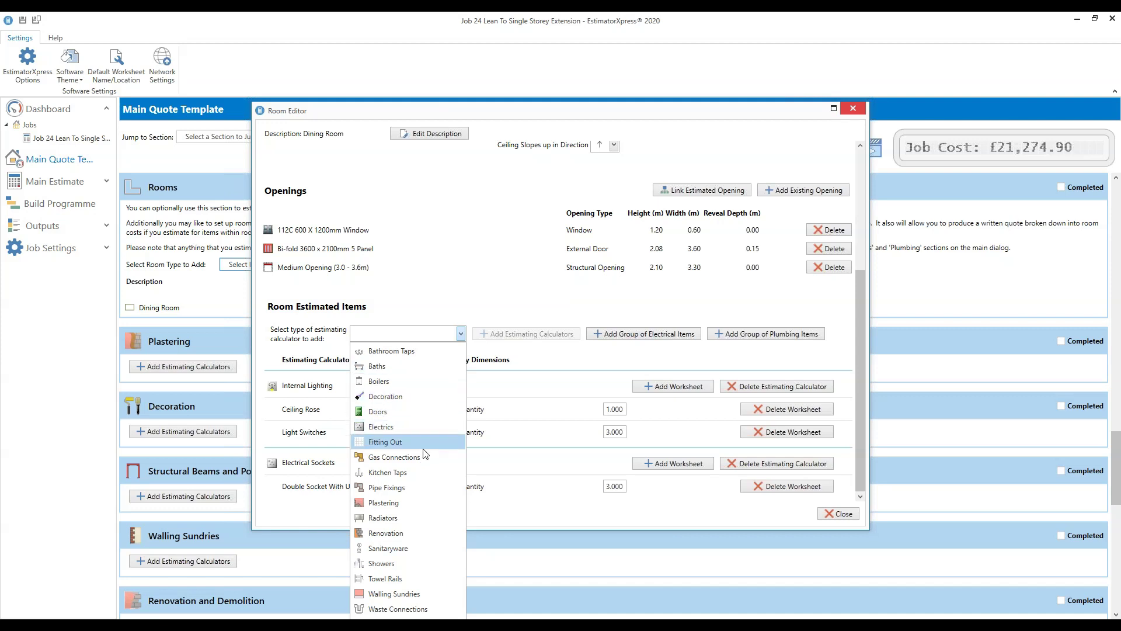
pyautogui.click(383, 442)
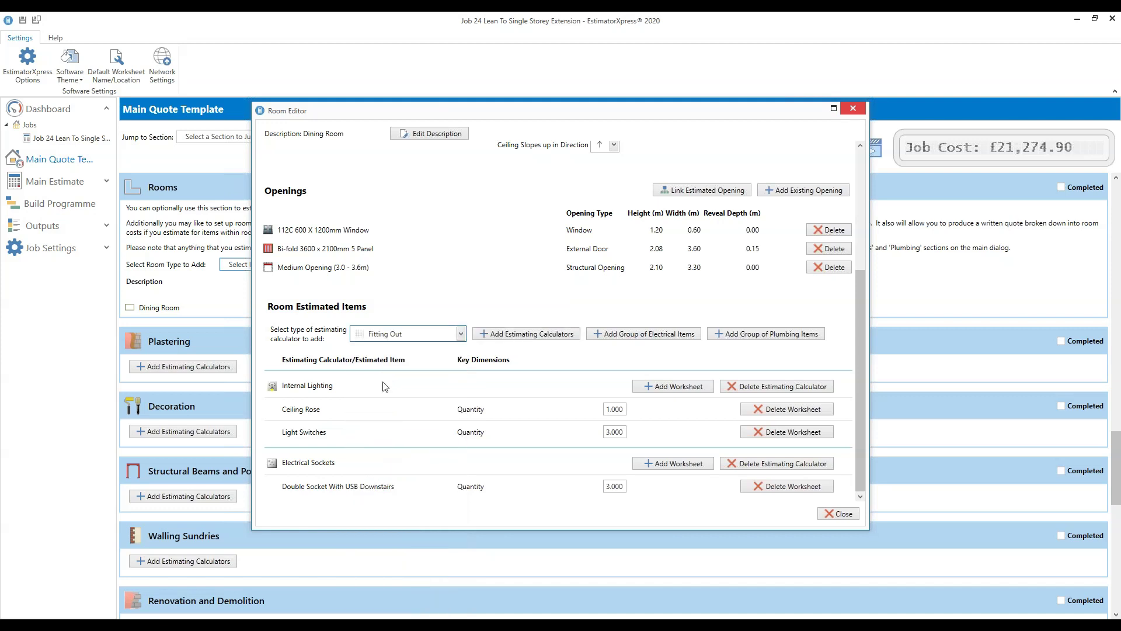
pyautogui.click(522, 337)
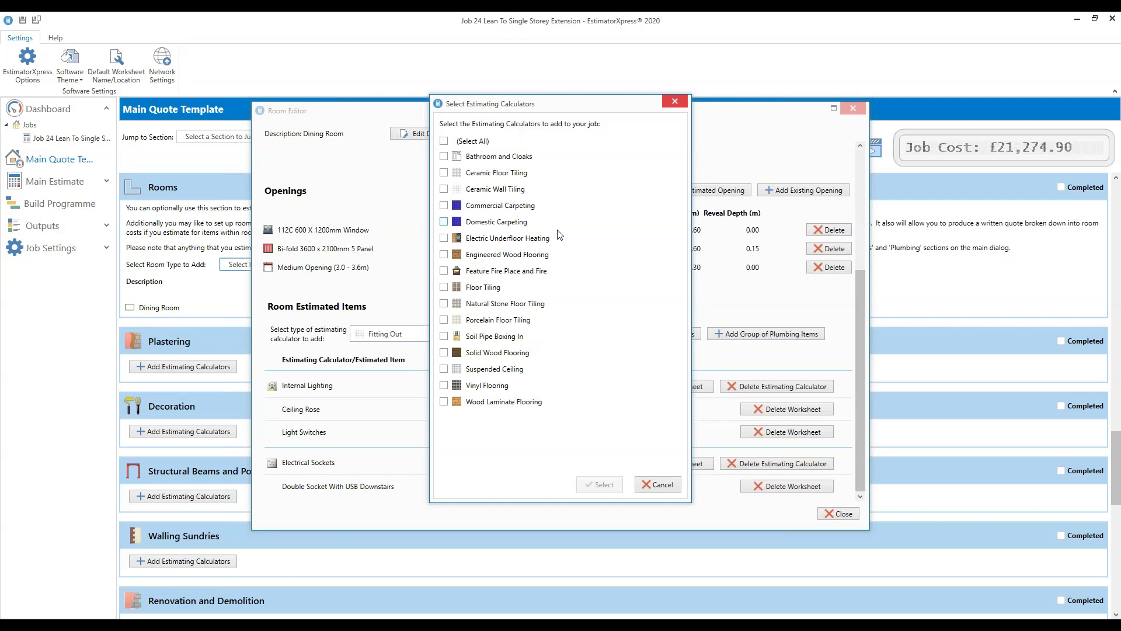
pyautogui.click(444, 255)
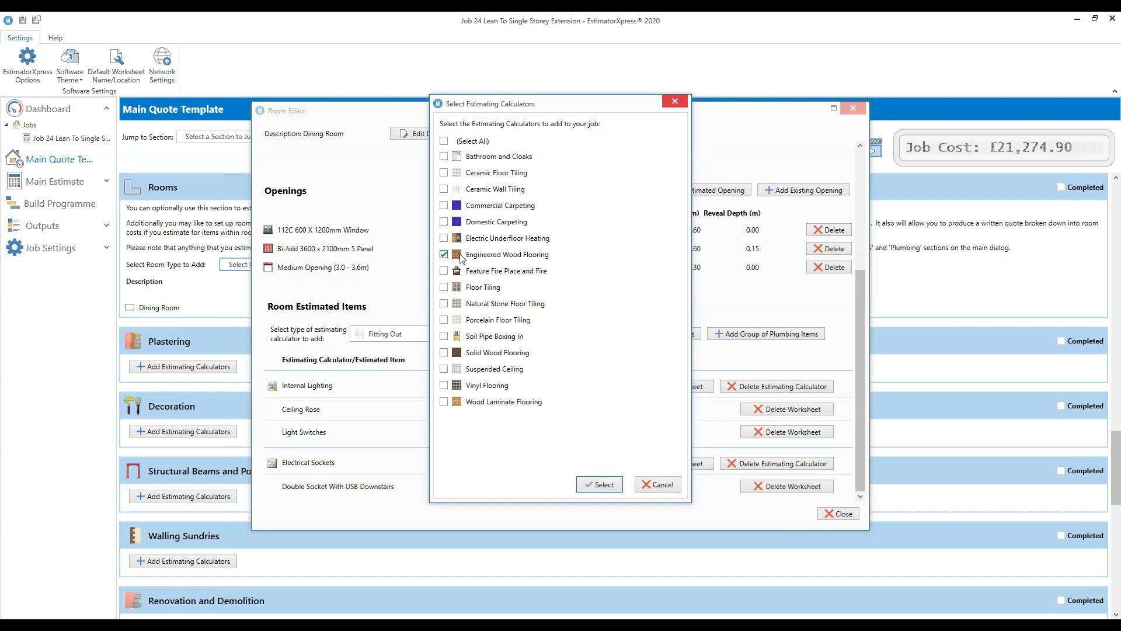
pyautogui.click(599, 486)
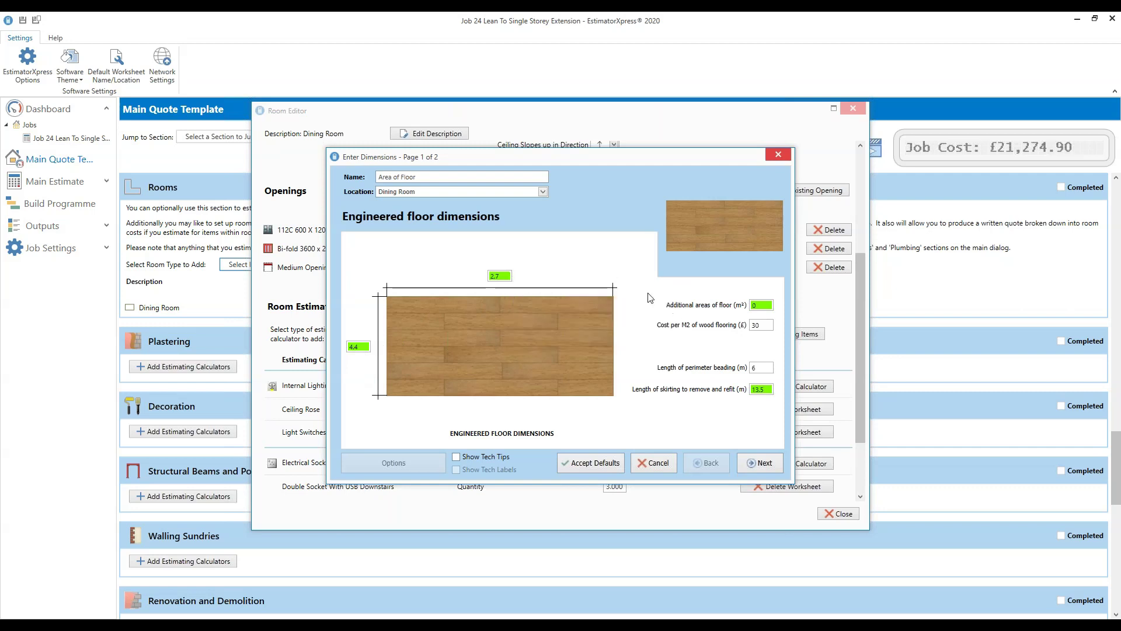
# Price the wood flooring at £50 per m², set the skirting to remove and refit to 0 m, and finish with the default floor details
pyautogui.click(769, 323)
pyautogui.doubleClick(769, 324)
pyautogui.write('50')
pyautogui.doubleClick(769, 367)
pyautogui.click(771, 368)
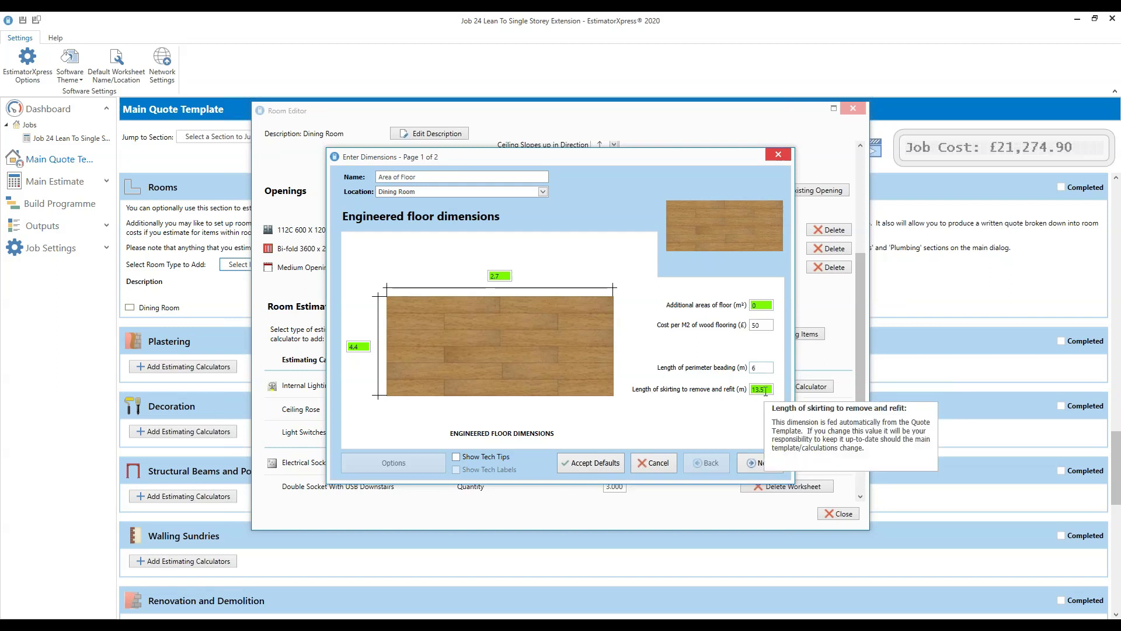
pyautogui.press('Tab')
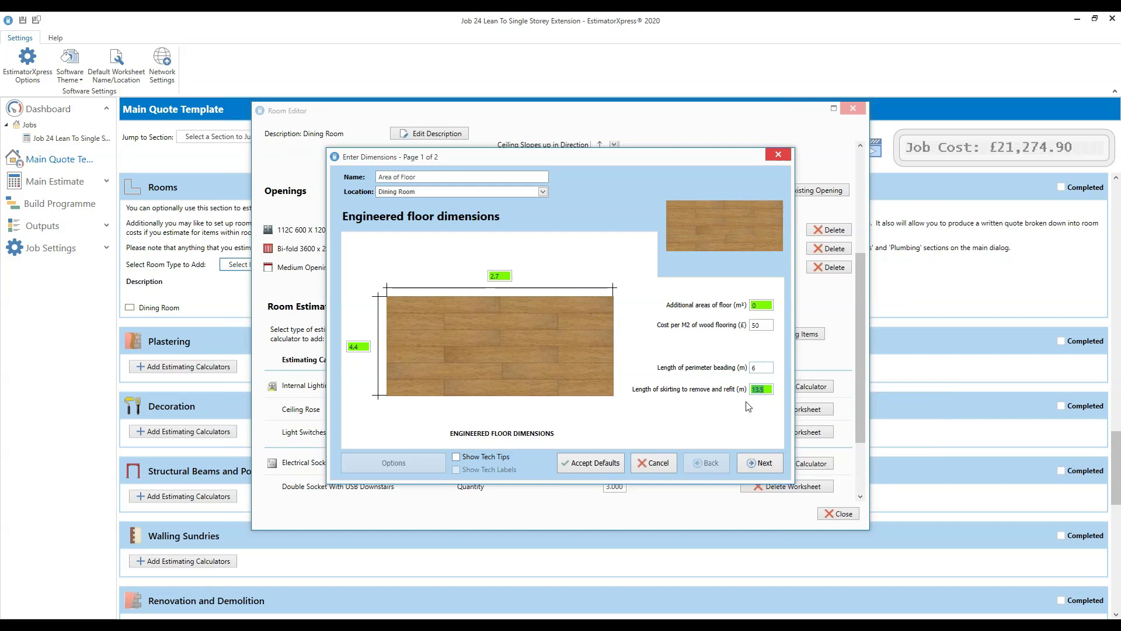
pyautogui.write('0')
pyautogui.click(764, 463)
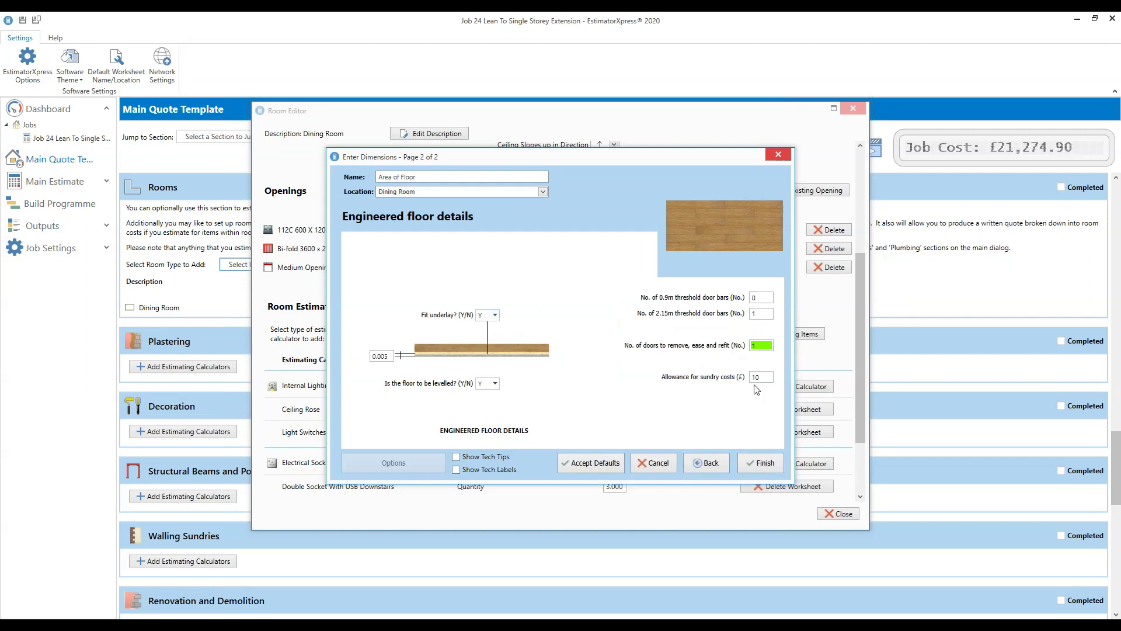
pyautogui.click(759, 463)
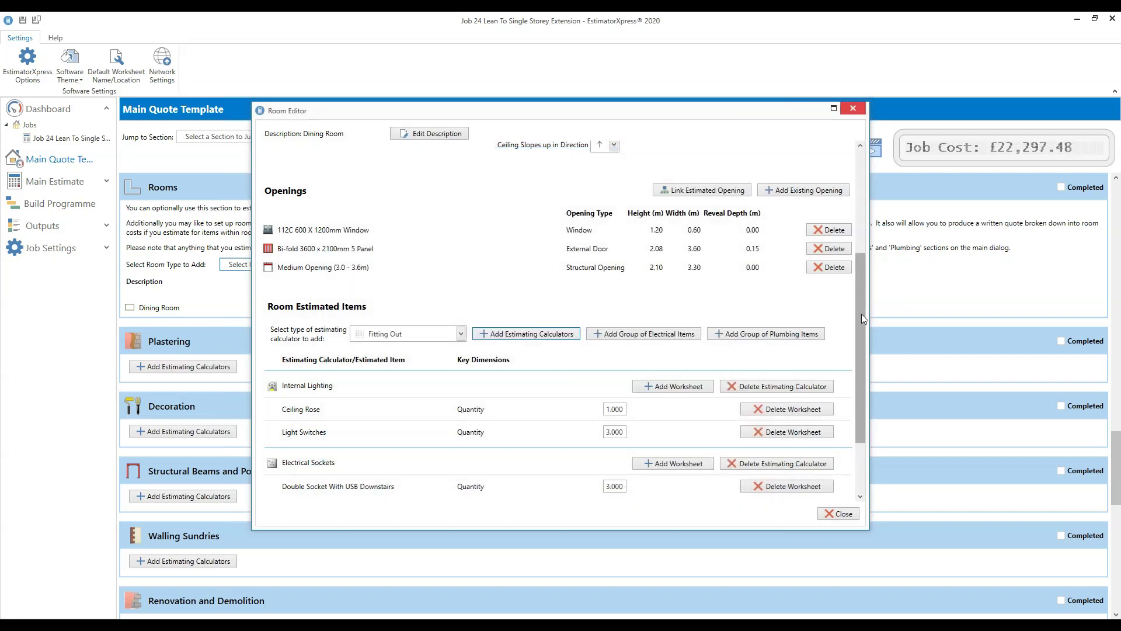
# Review the Dining Room's estimated items and close the Room Editor
pyautogui.moveTo(861, 312); pyautogui.dragTo(861, 381)
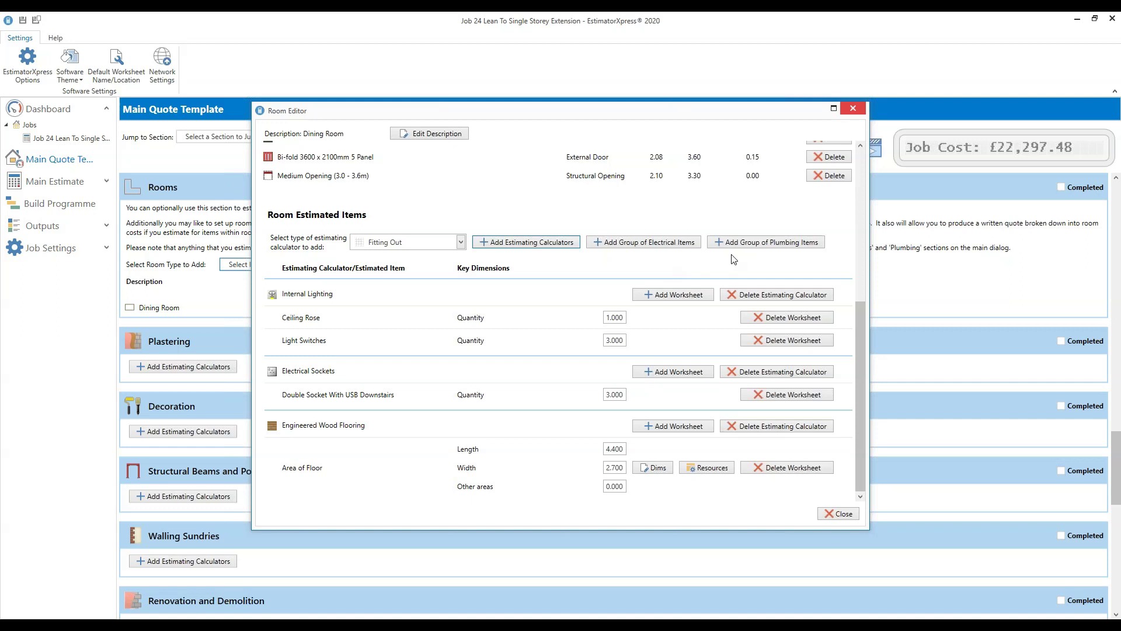
pyautogui.moveTo(594, 109); pyautogui.dragTo(739, 119)
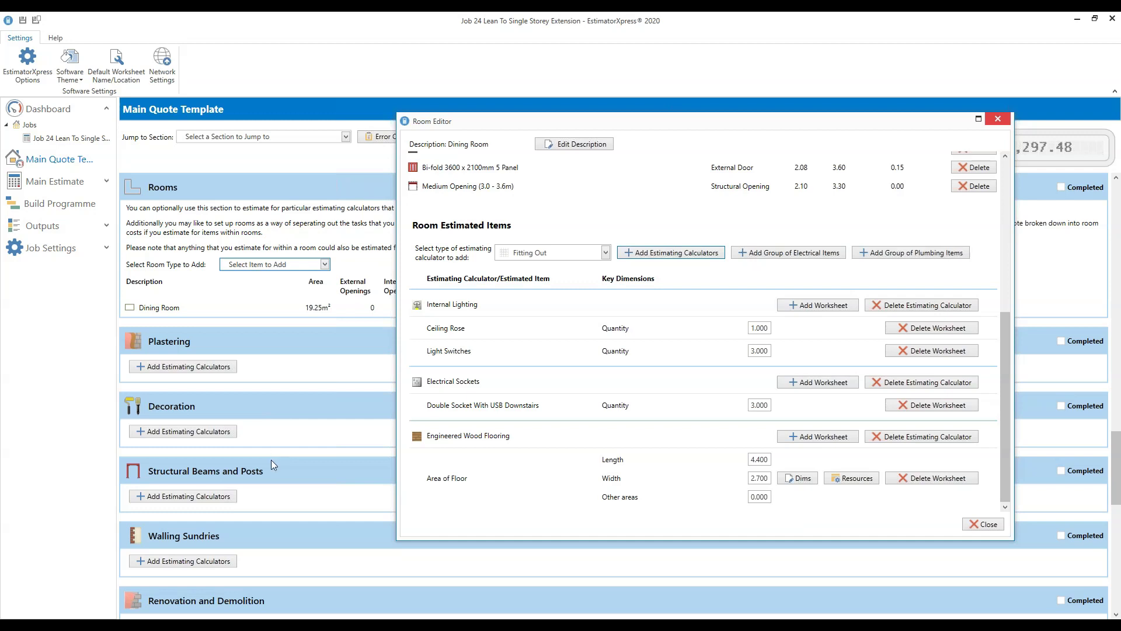
pyautogui.moveTo(724, 121); pyautogui.dragTo(656, 90)
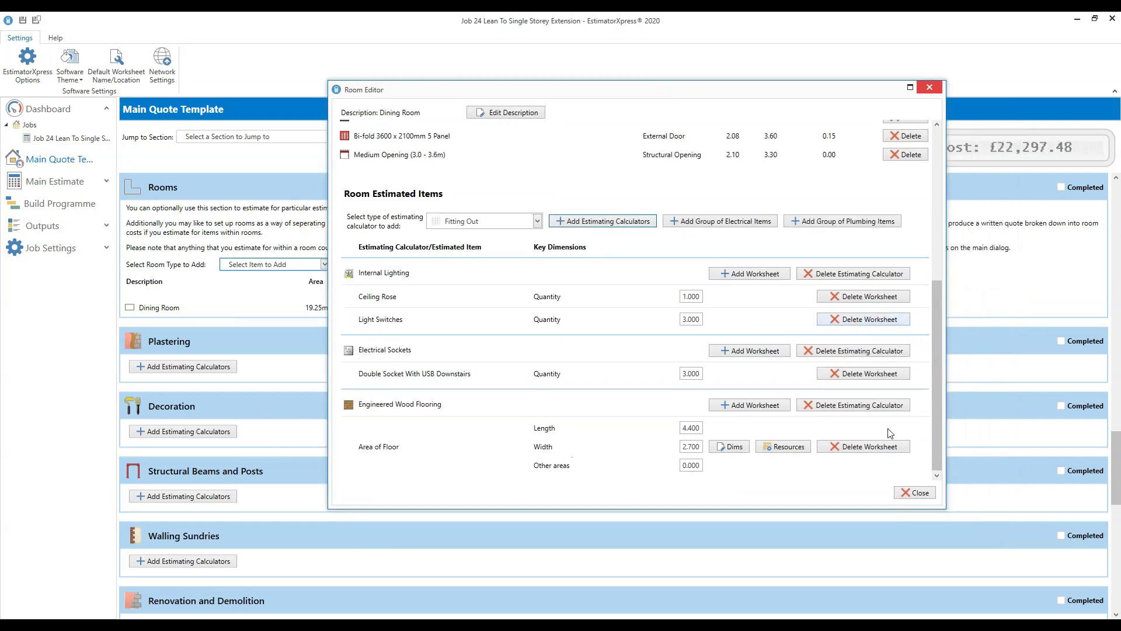
pyautogui.click(913, 494)
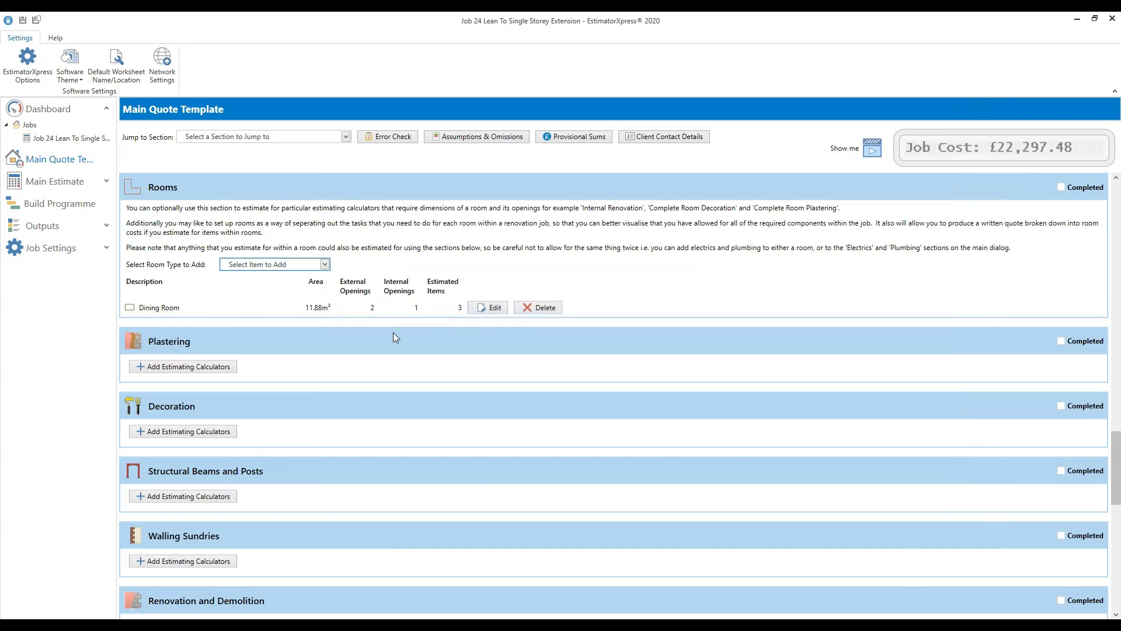
# Check the available room types, then open the choice of additional template types that can be added to the estimate
pyautogui.click(326, 264)
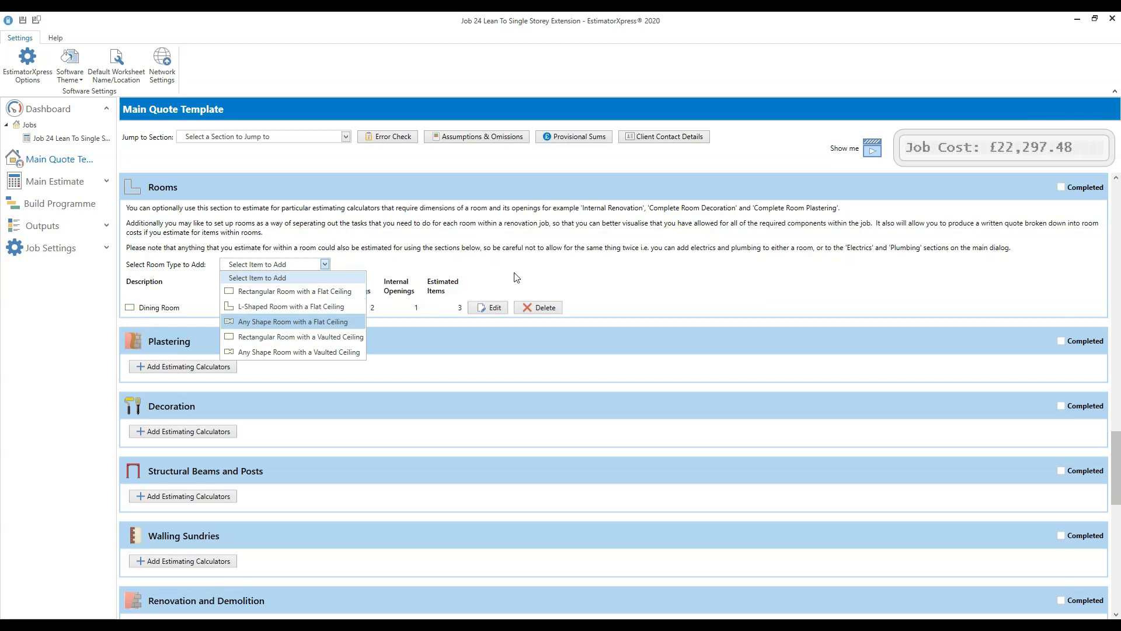
pyautogui.click(599, 284)
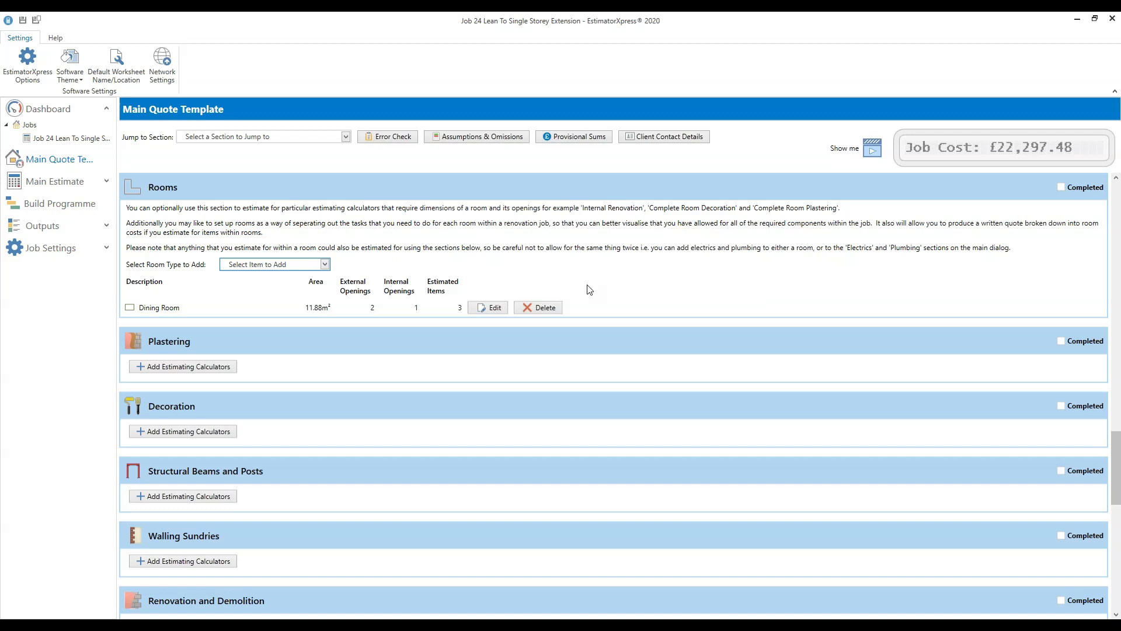
pyautogui.moveTo(1117, 453); pyautogui.dragTo(1118, 571)
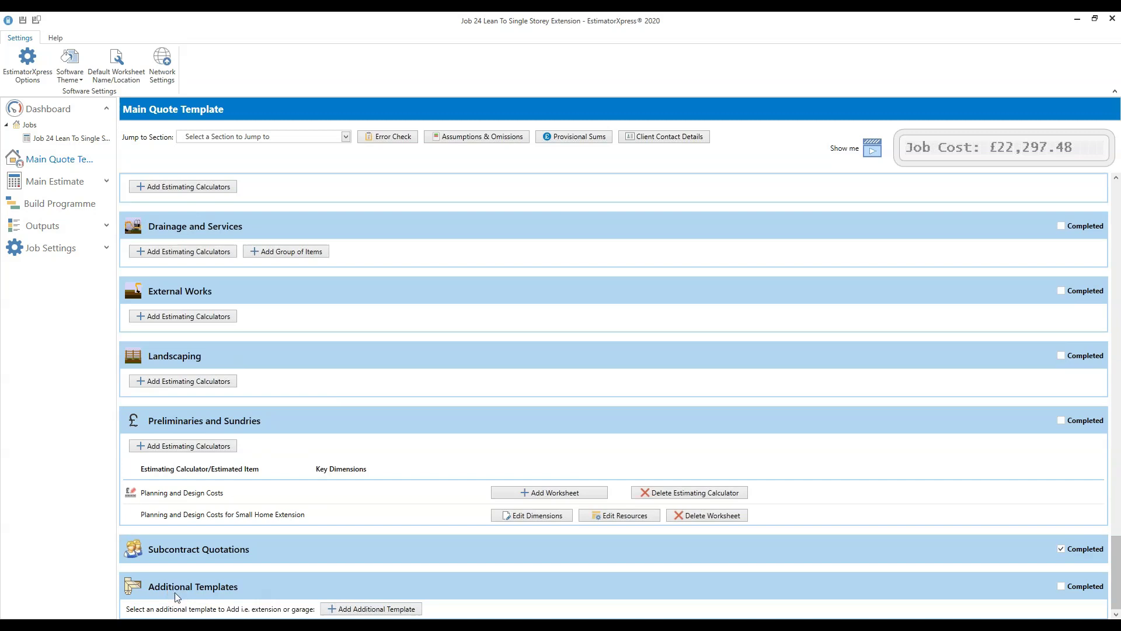
pyautogui.click(379, 611)
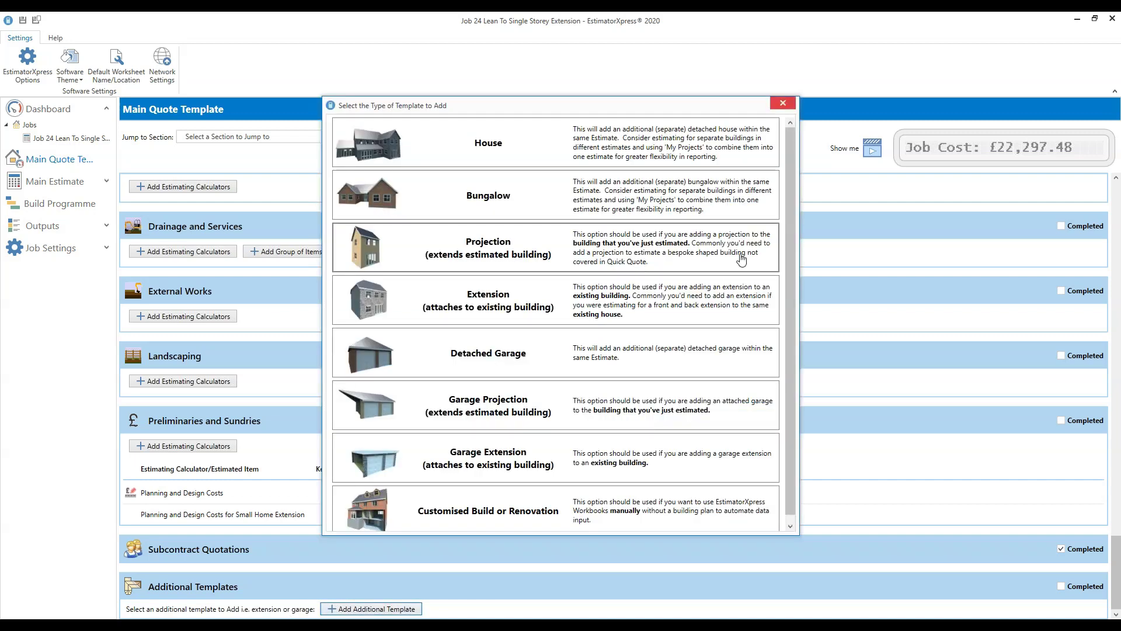